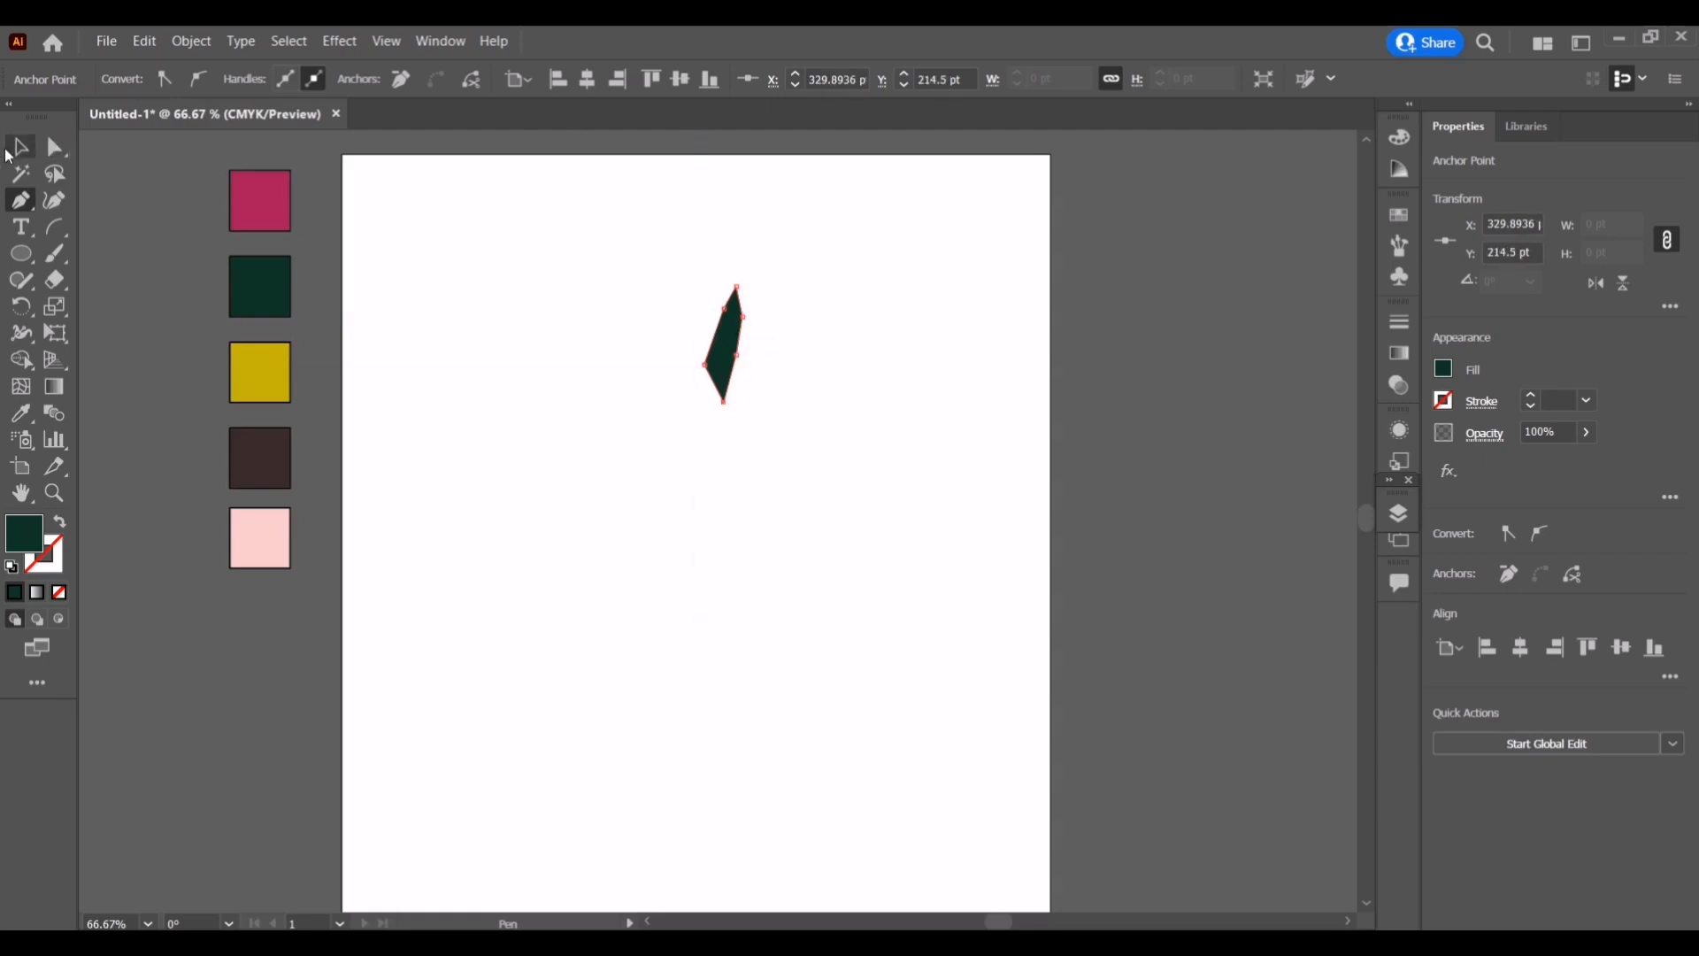
Round the sides of the angular dark green leaf into smooth curves with the Curvature tool
key("shift+grave")
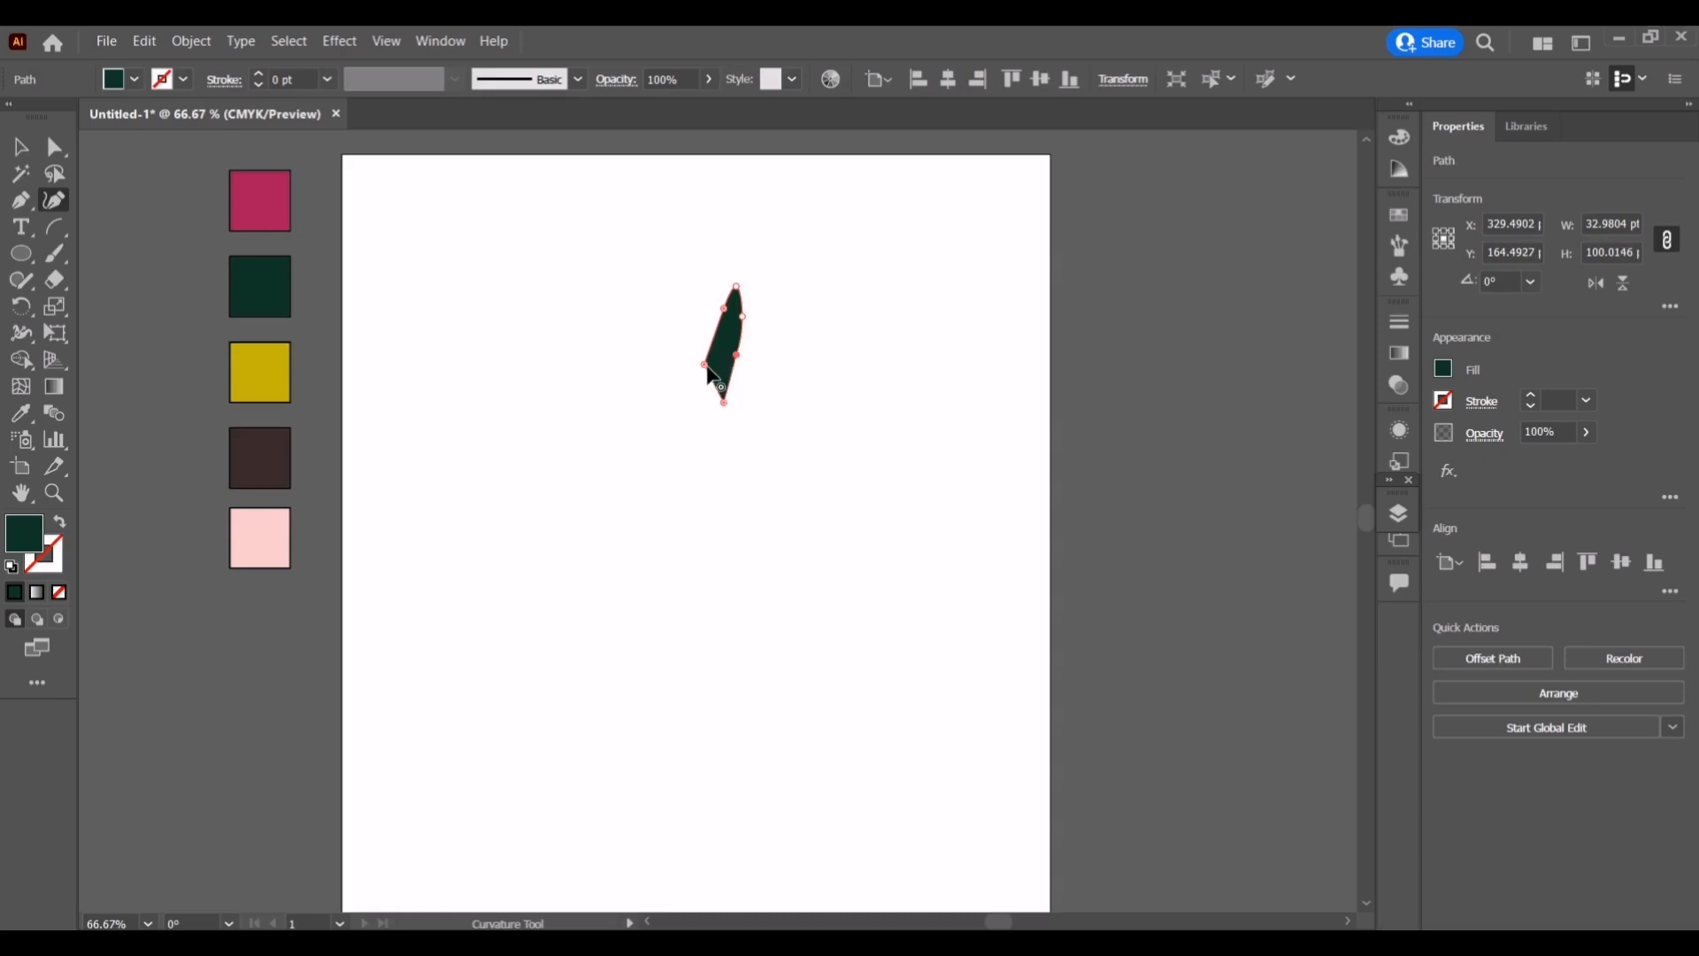
left_click(20, 148)
left_click(708, 235)
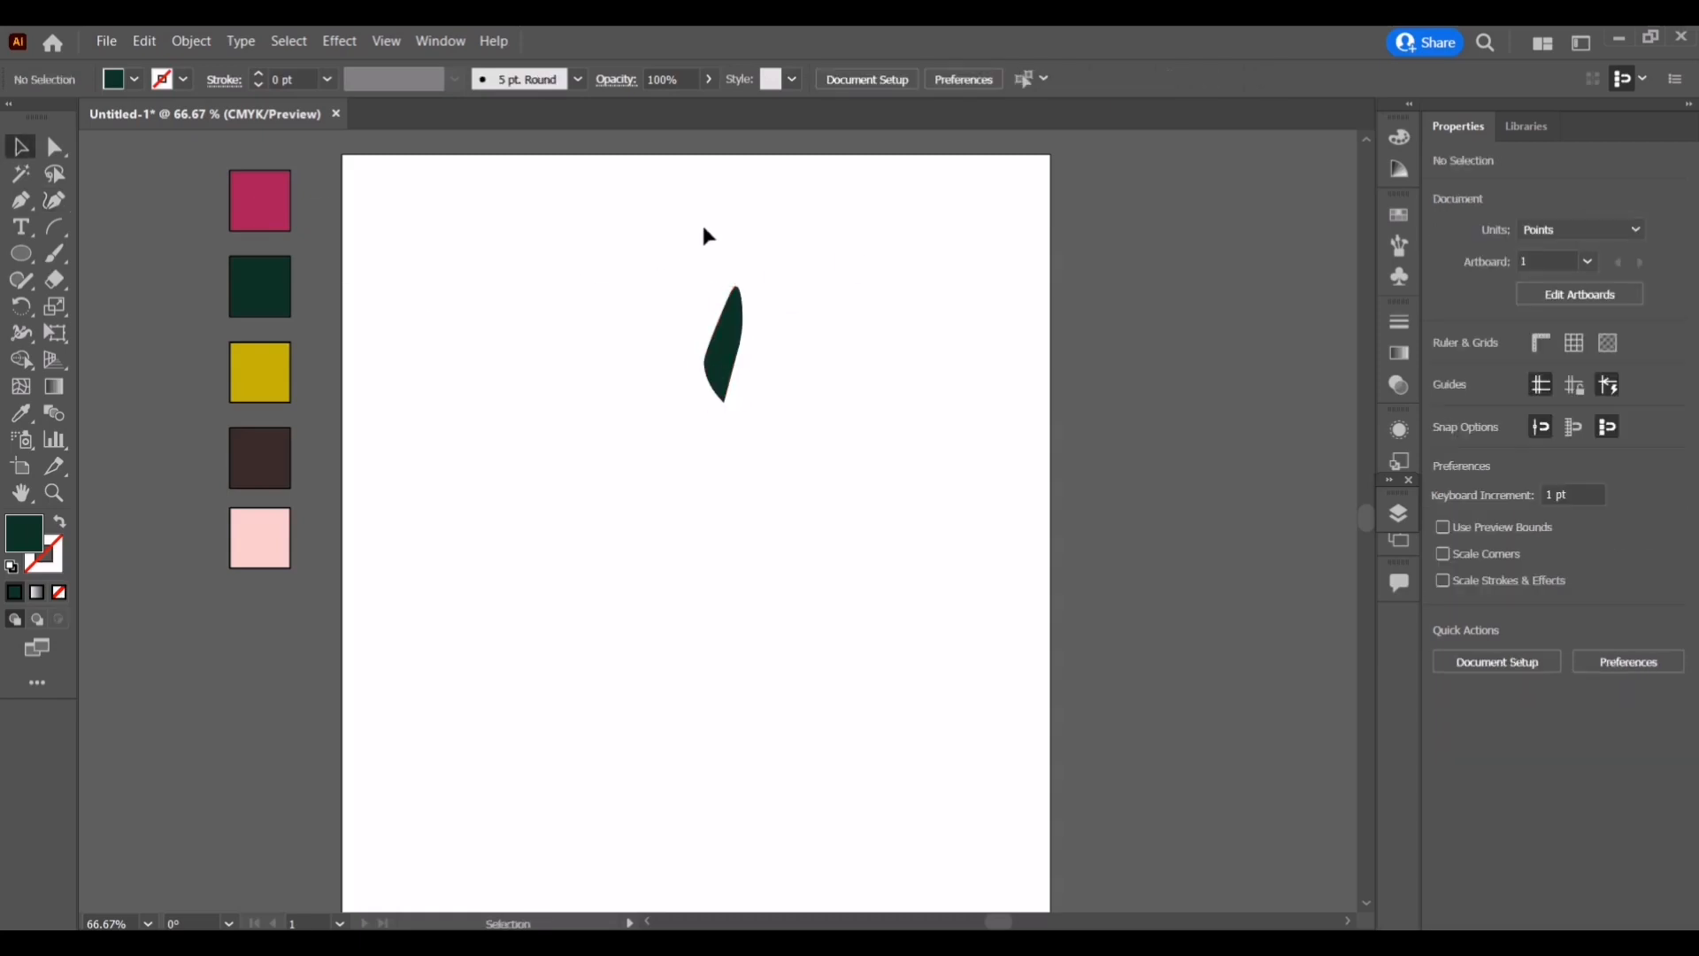
Reshape the leaf by moving the lower anchor of its right edge outward and down and lowering its tip slightly
scroll(760, 347, "up", 2, "alt")
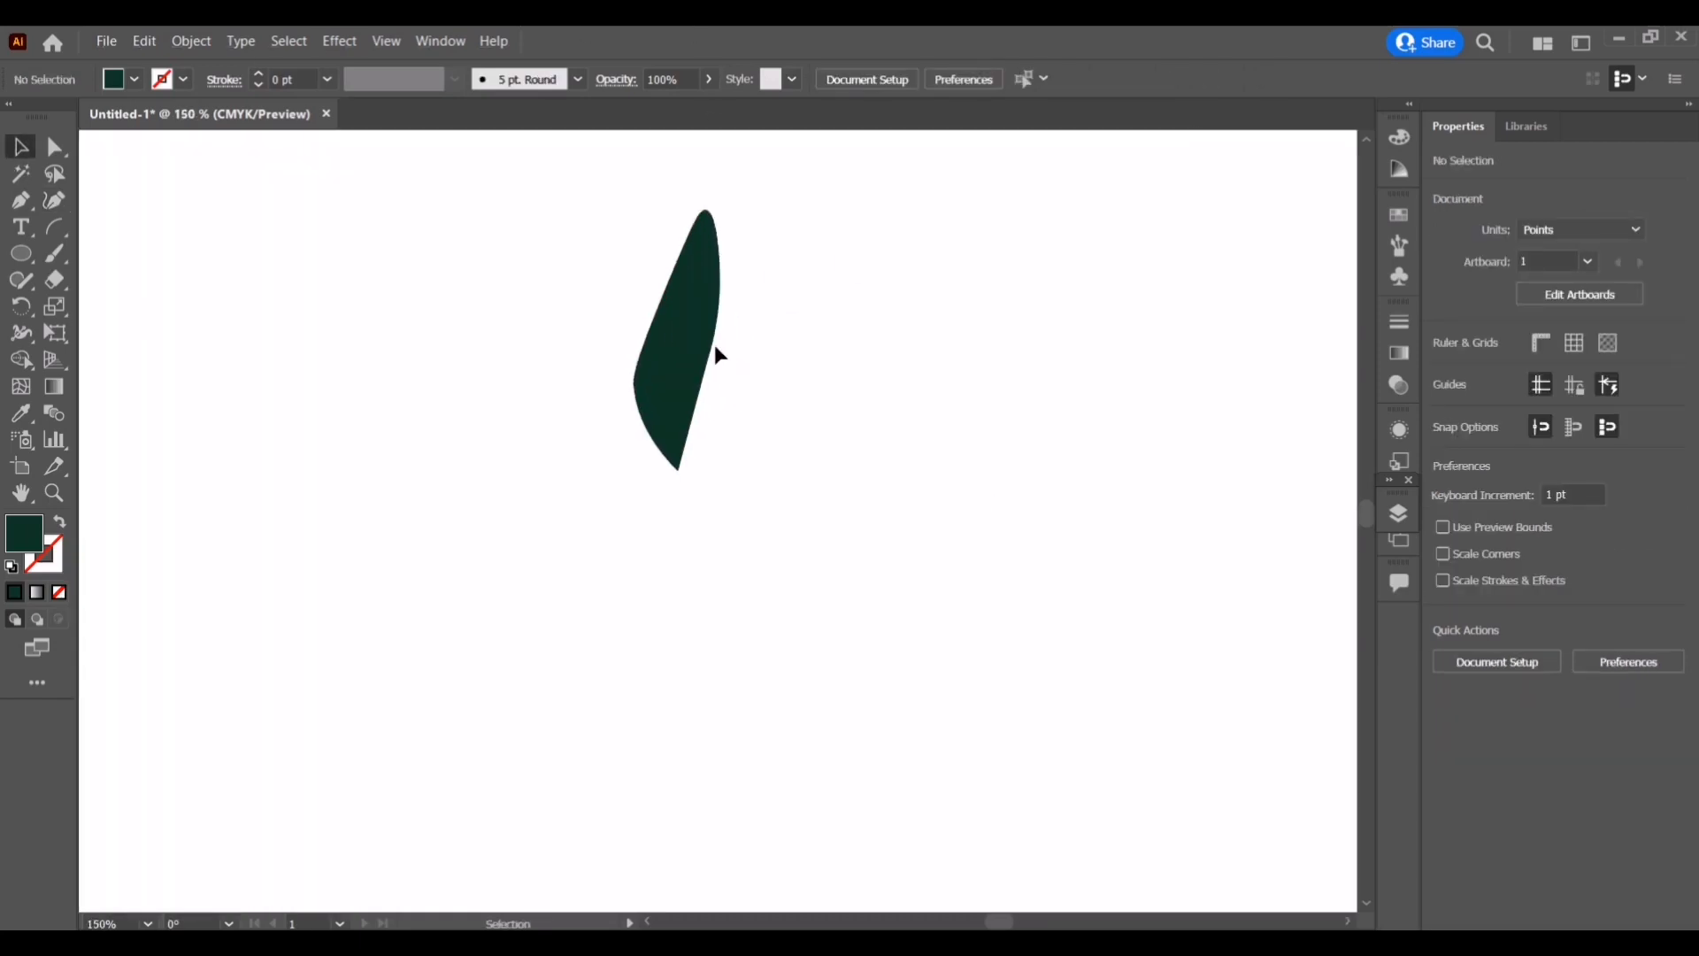
key("a")
left_click(690, 344)
left_click_drag(706, 363, 727, 363)
left_click(727, 364)
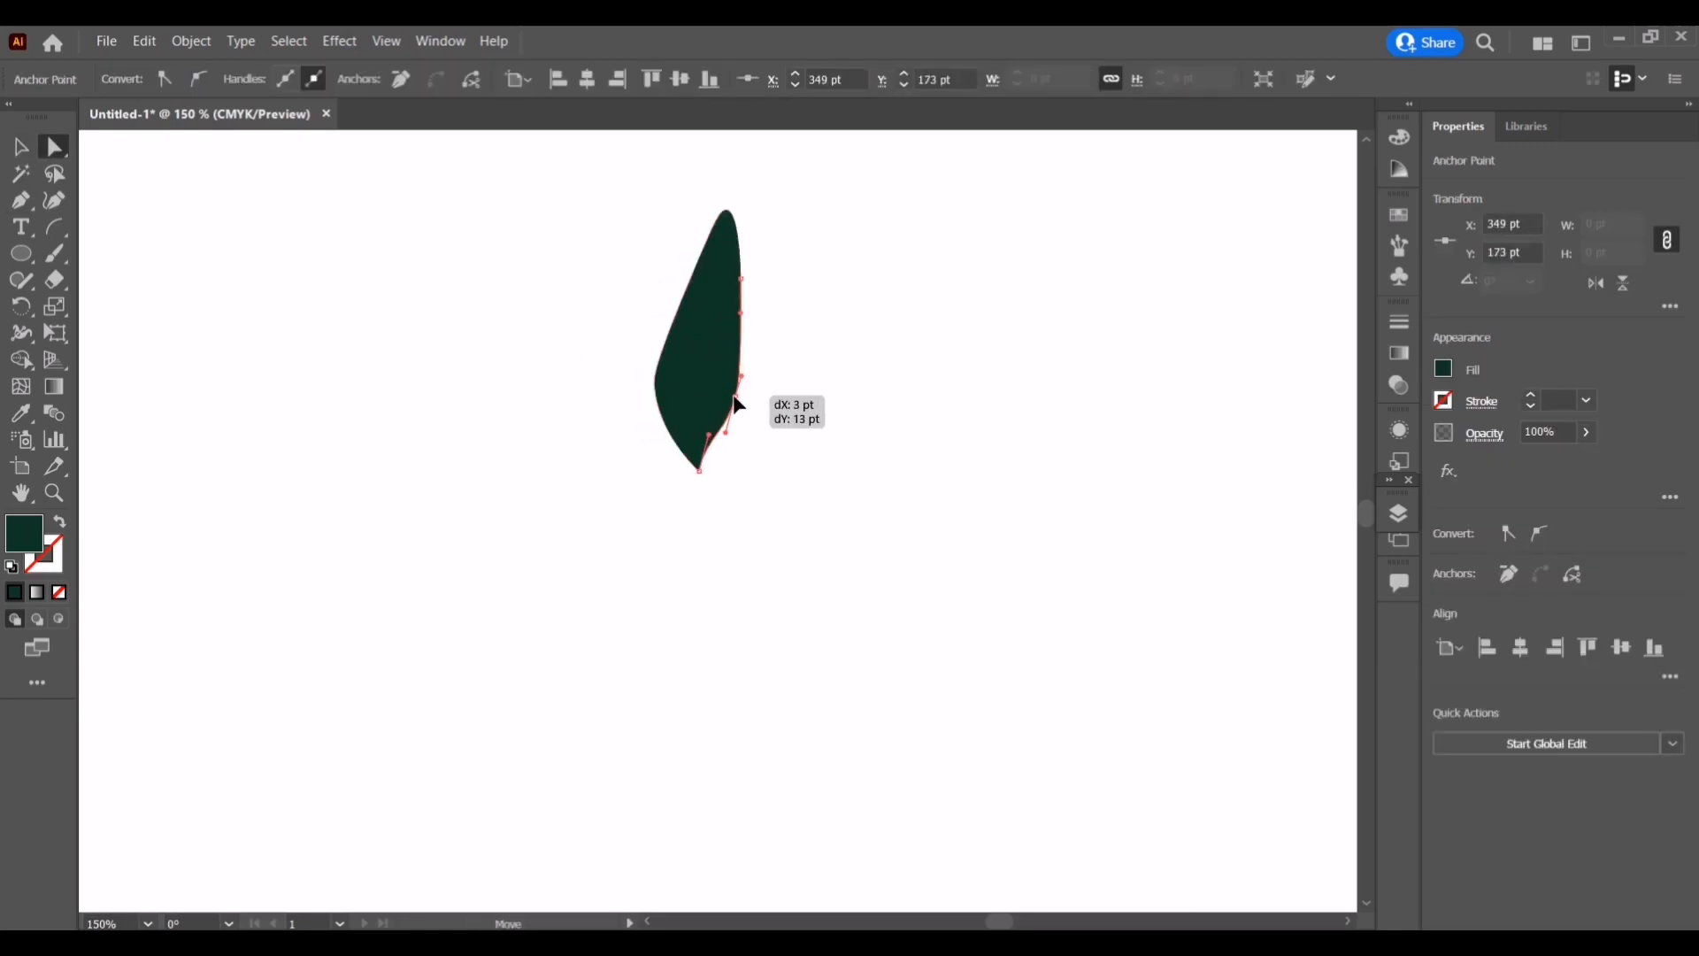
mouse_move(728, 213)
left_mouse_down()
mouse_move(728, 191)
mouse_move(728, 221)
left_mouse_up()
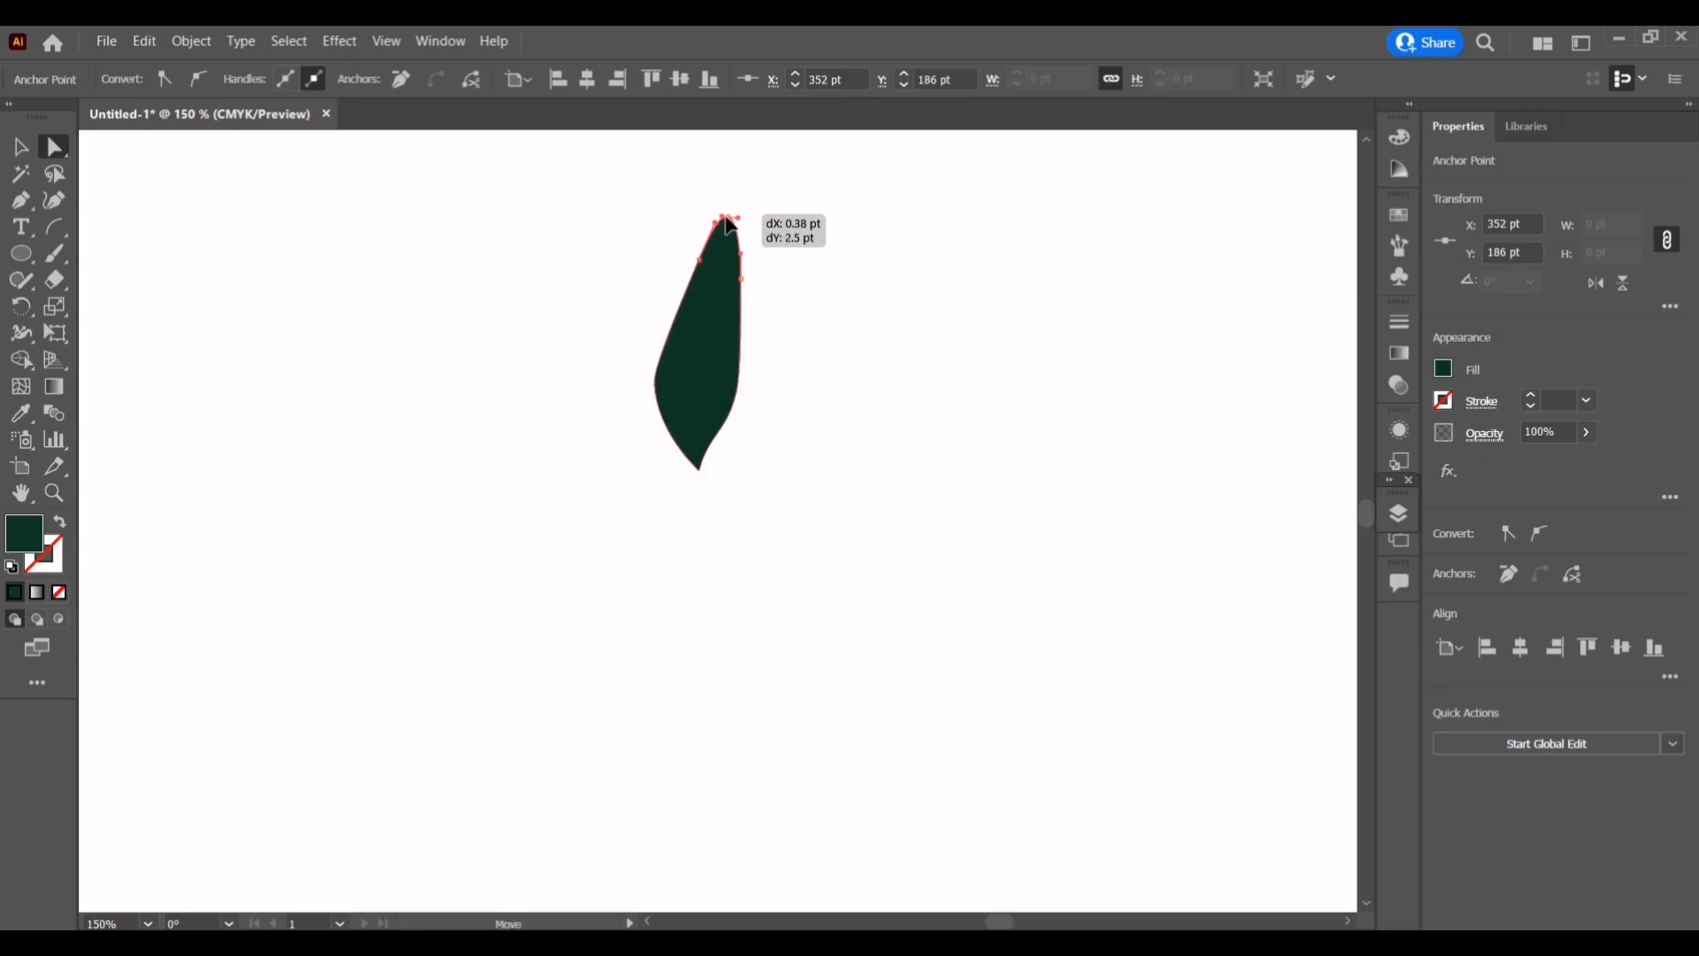
Stretch the leaf downward to about 134 pt tall
key("v")
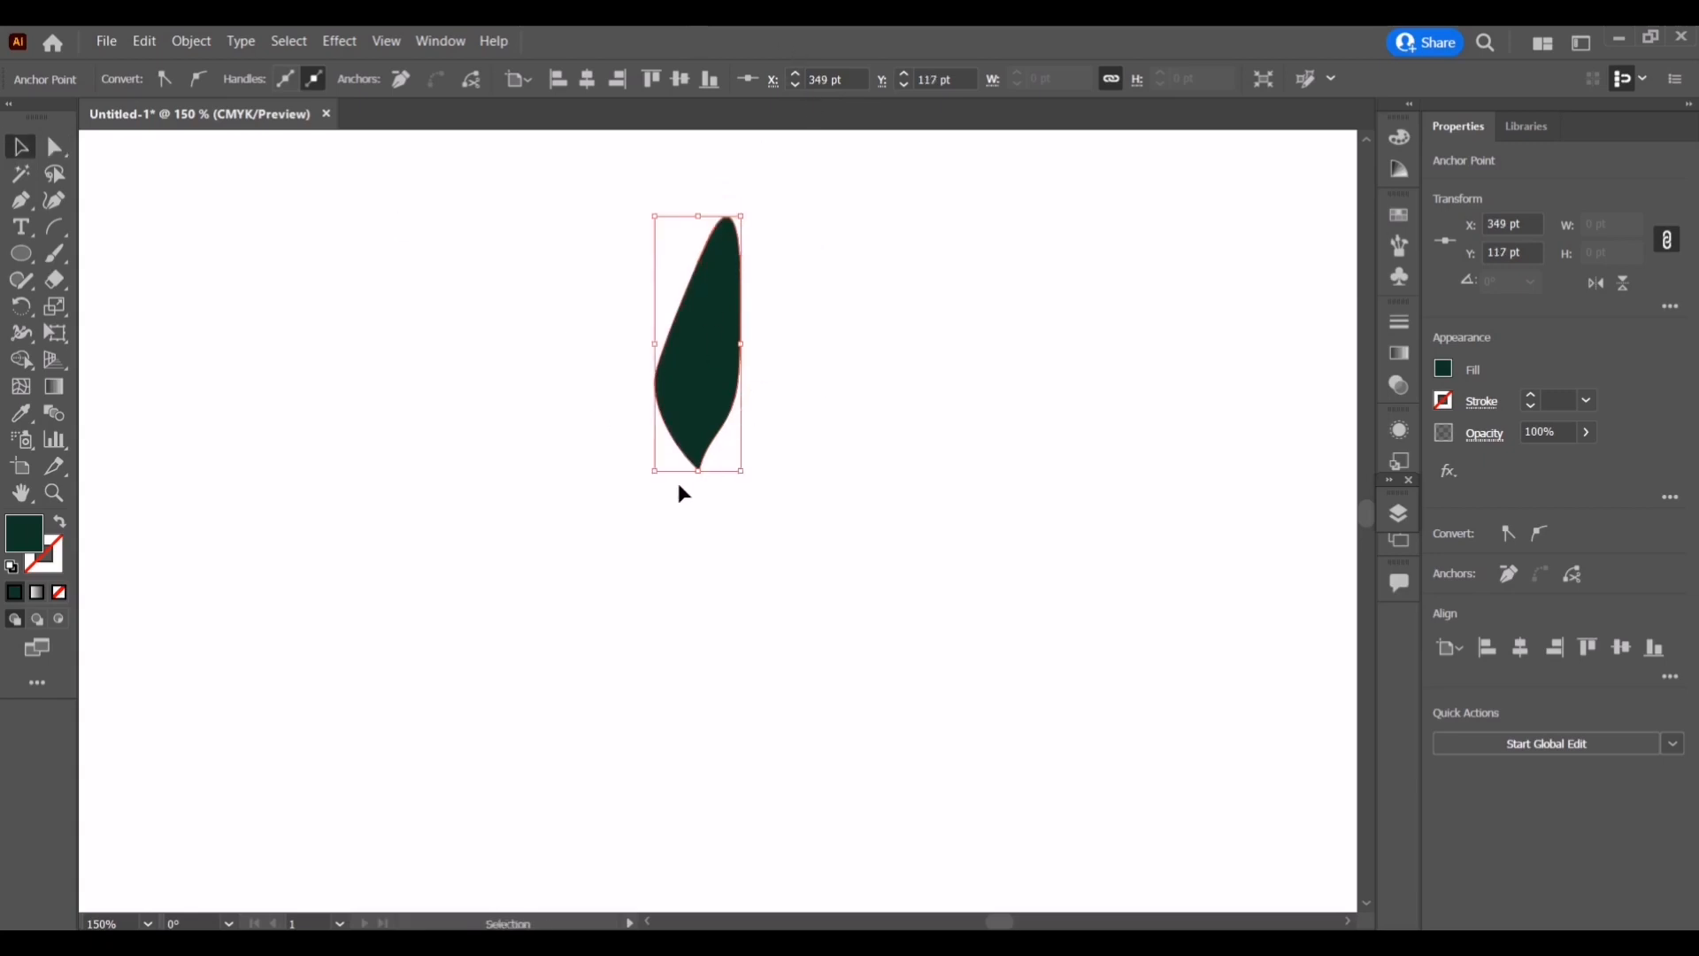
left_click_drag(690, 469, 695, 565)
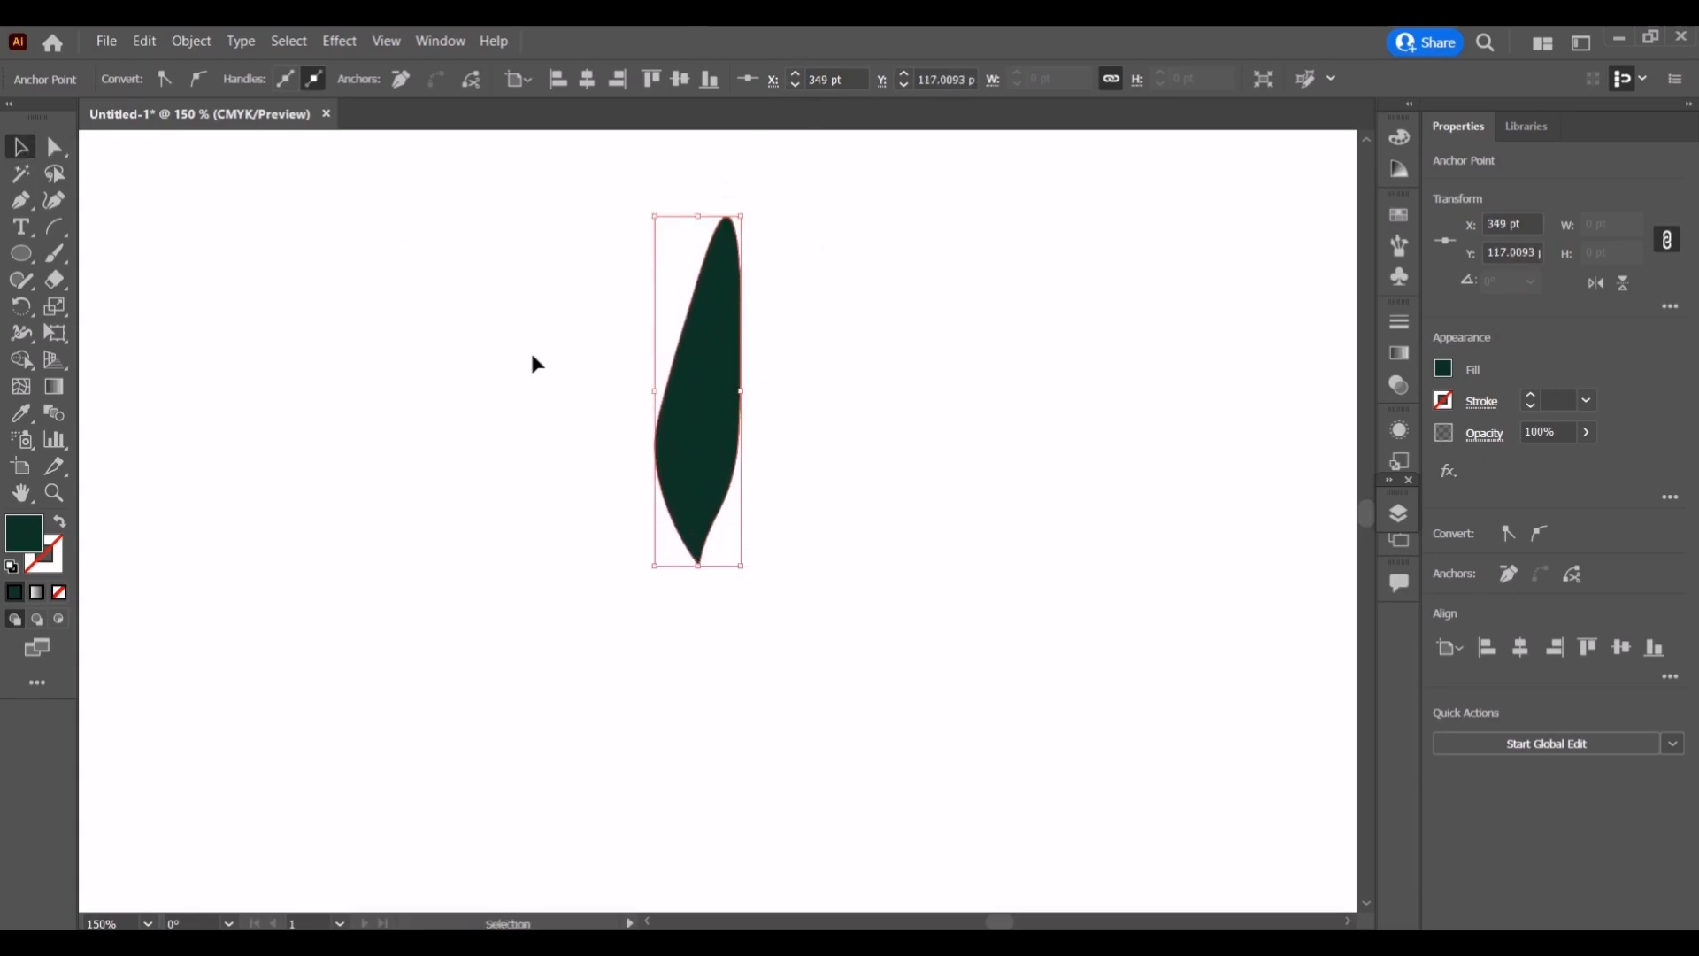
left_click(807, 228)
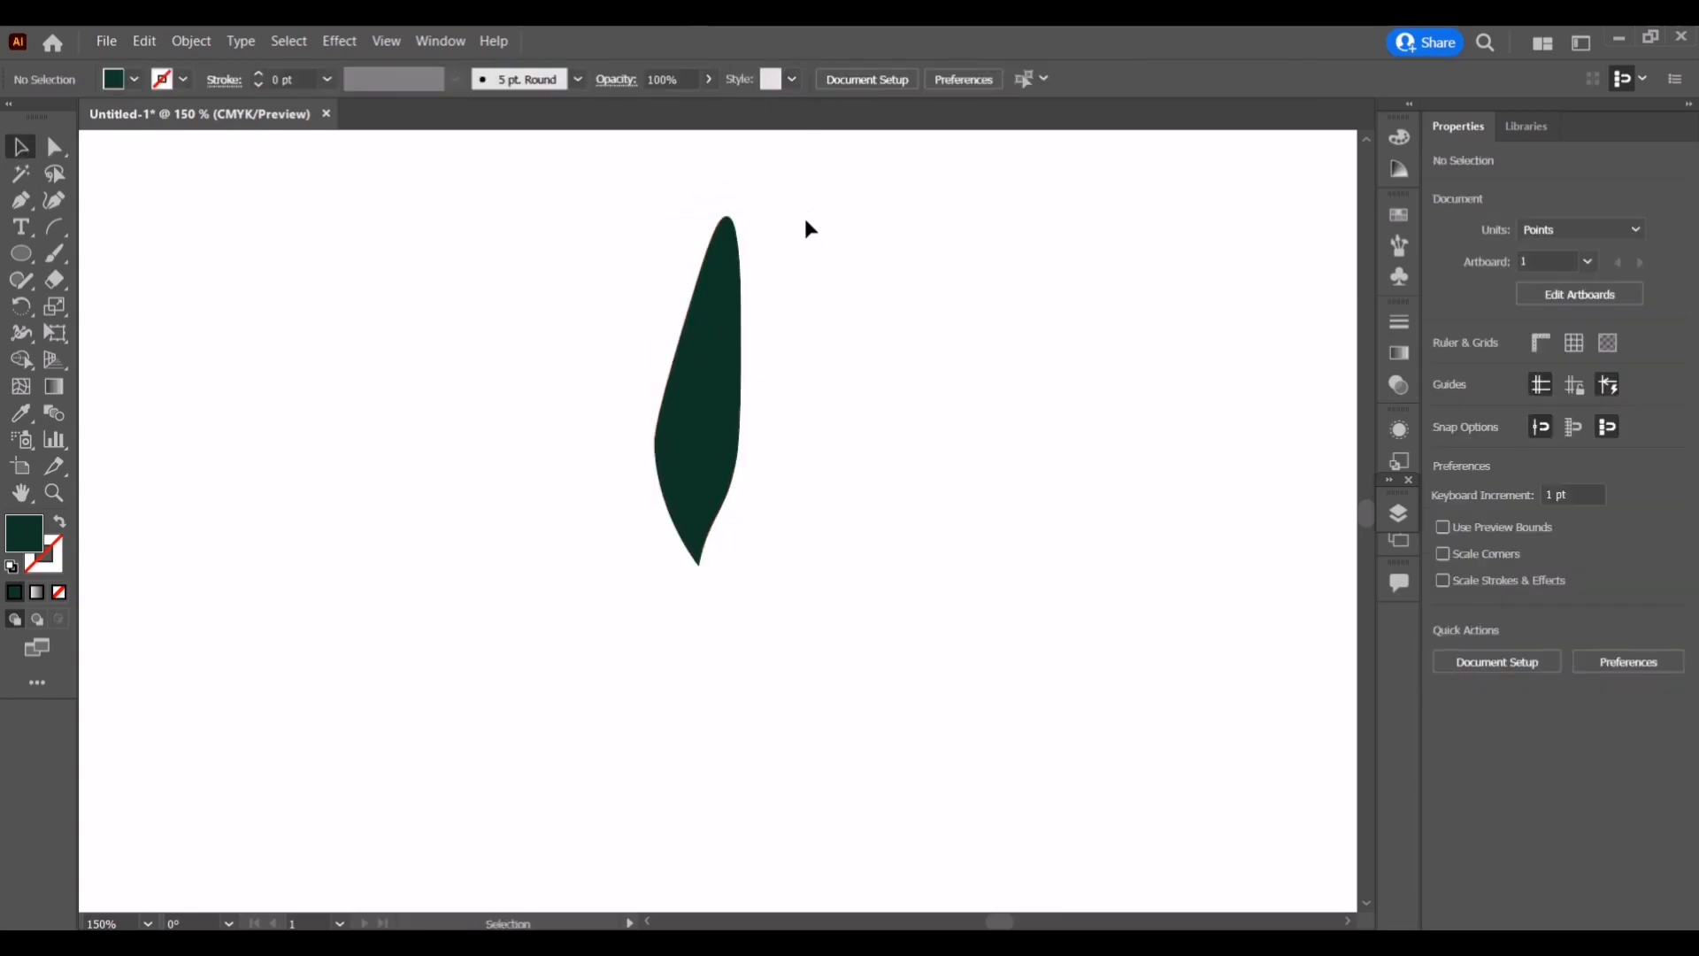
Draw a thin, nearly vertical stem about 7 pt wide and 186 pt tall to the right of the leaf with the Pen tool
left_click(22, 201)
left_click(943, 187)
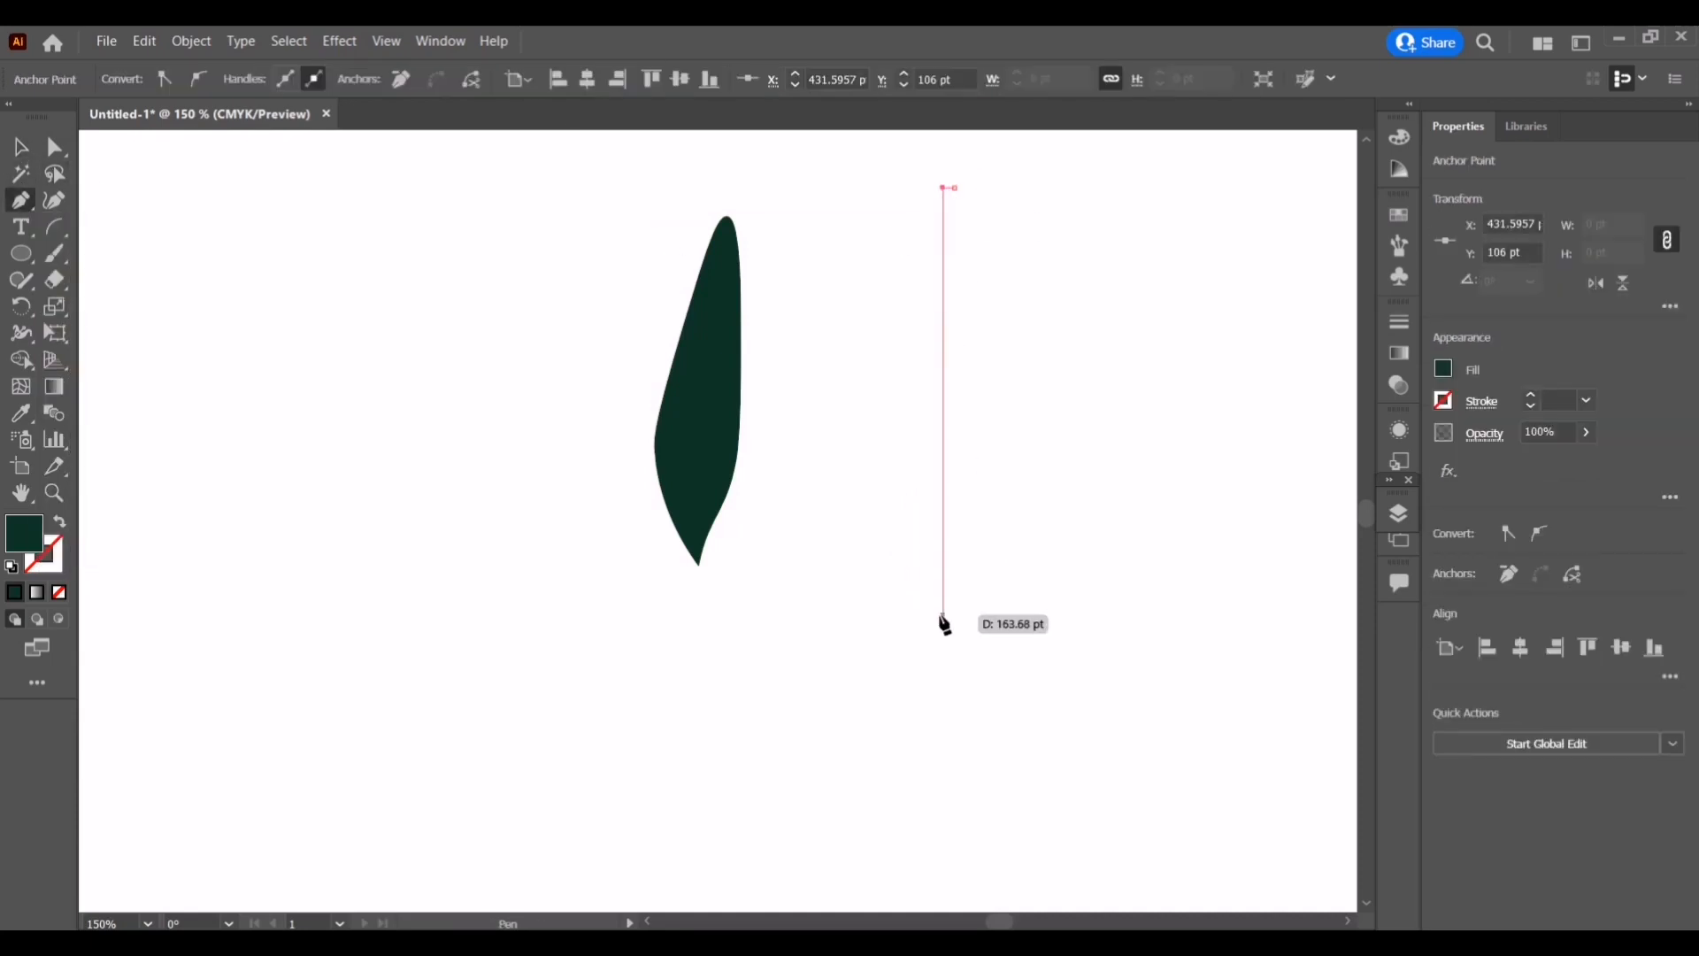
left_click(940, 675)
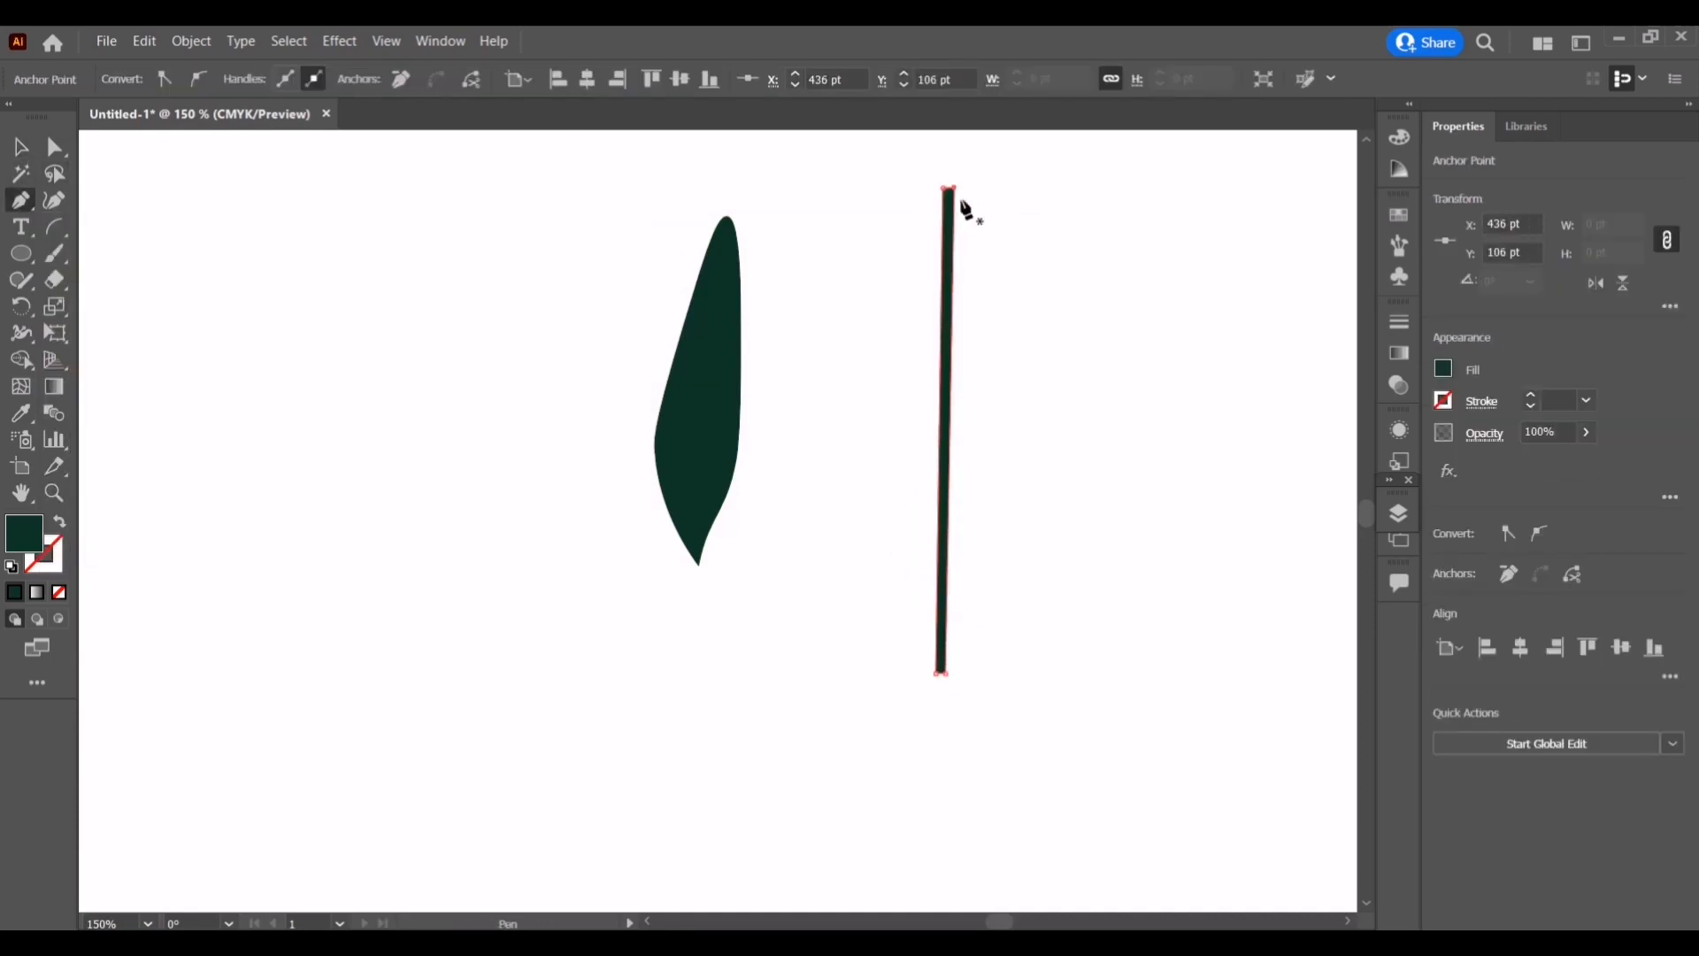
Round the bottom end of the stem with the Curvature tool
left_click(54, 201)
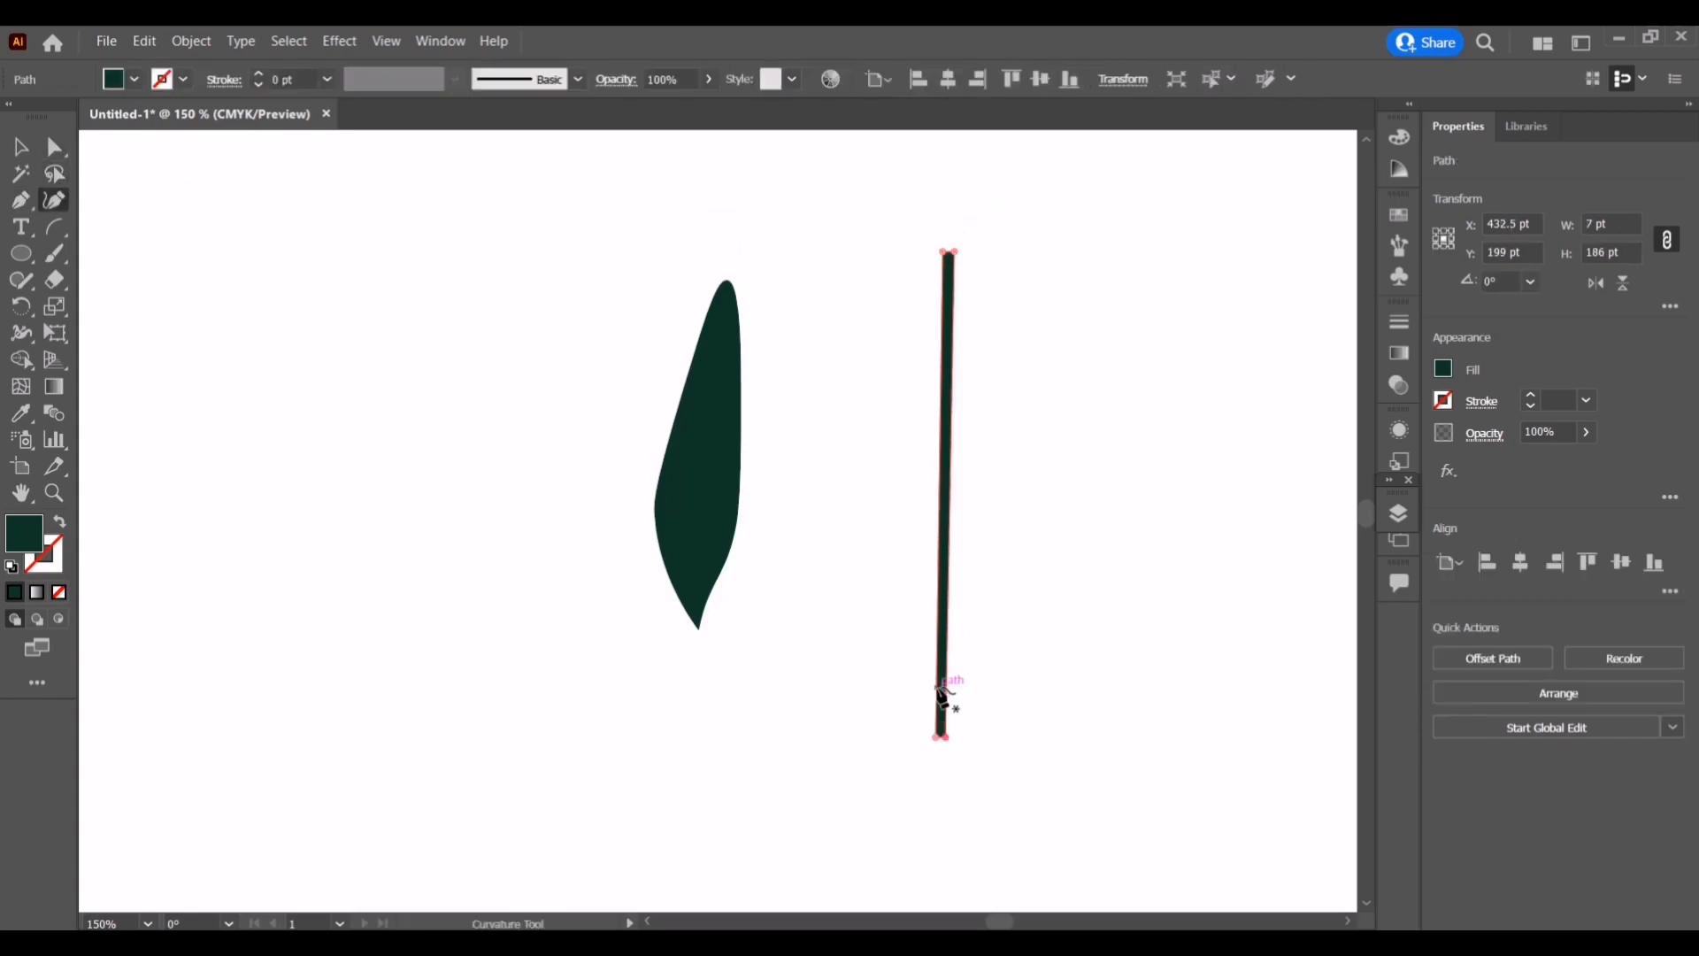
scroll(945, 698, "up", 5)
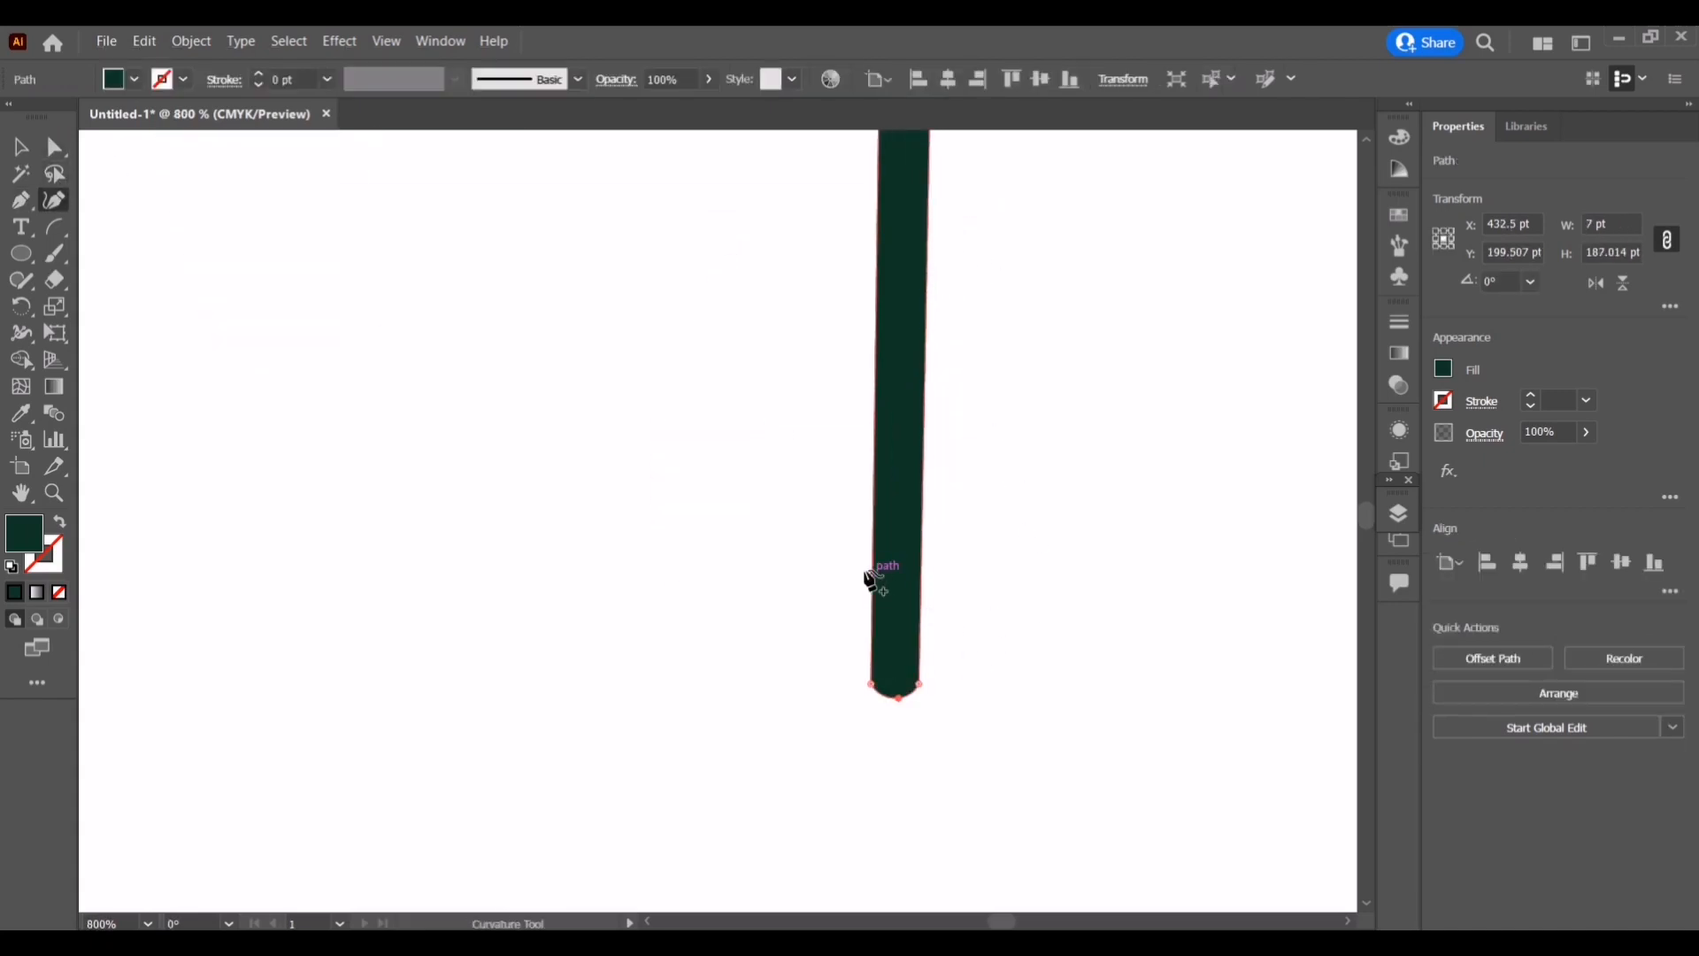
scroll(858, 409, "up", 1)
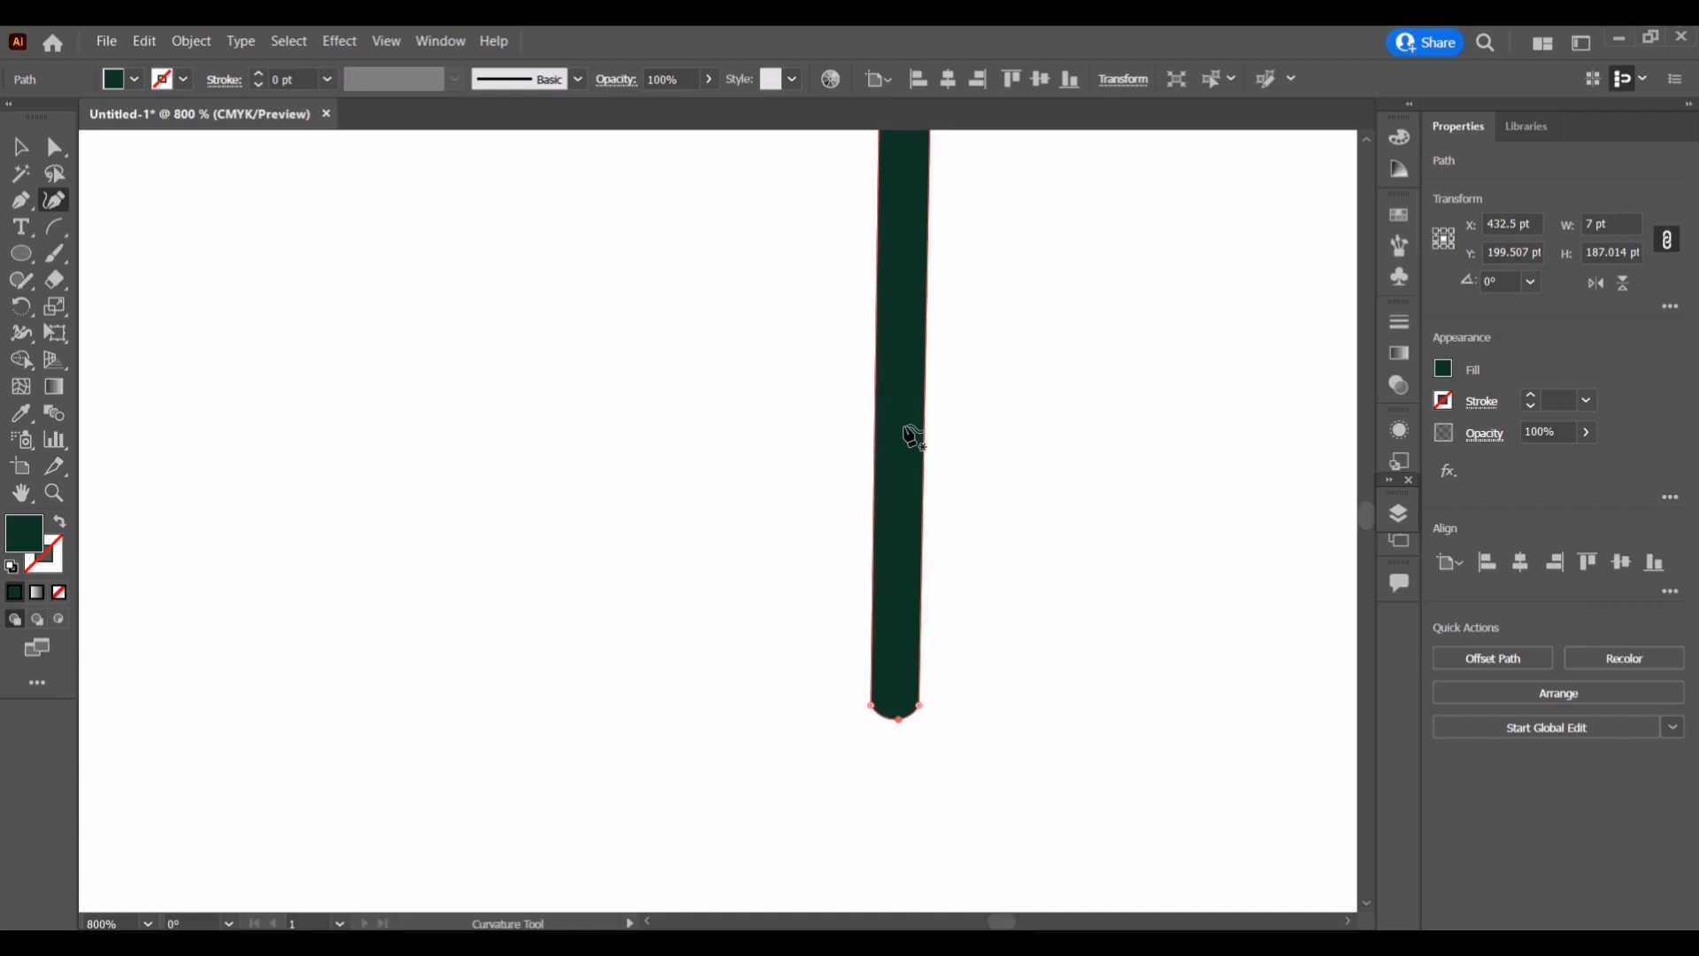
scroll(911, 436, "down", 7)
scroll(914, 743, "right", 2)
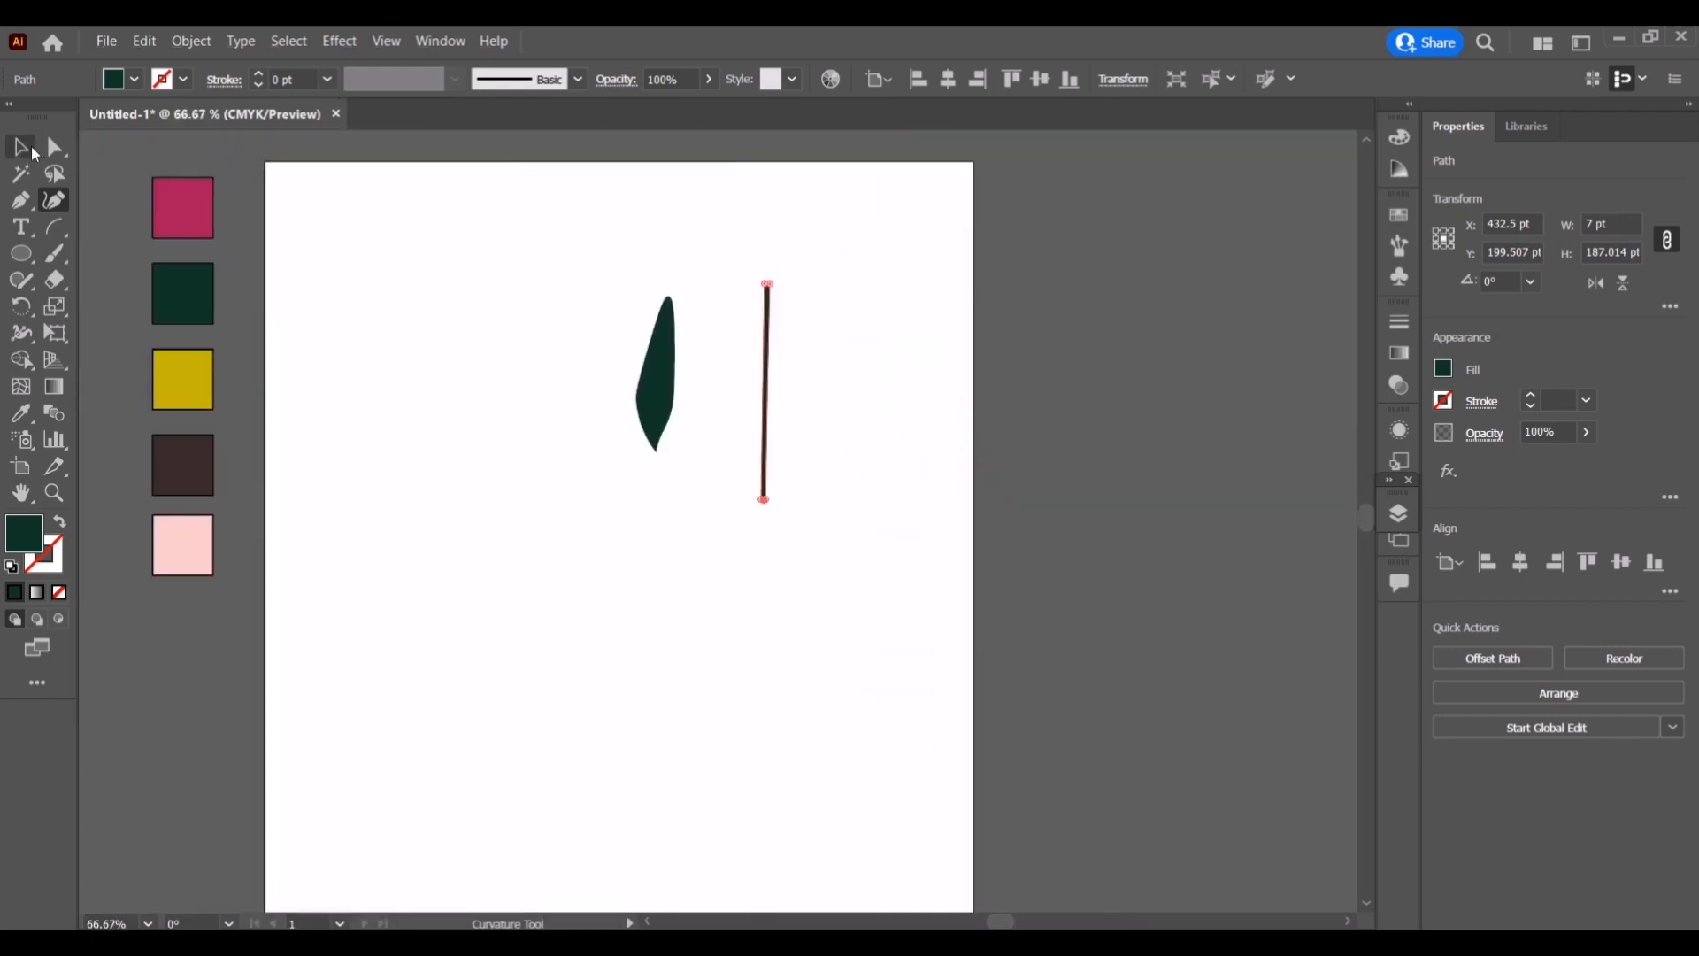
Move the stem under the leaf so its upper end overlaps the leaf's pointed base
left_click(34, 153)
mouse_move(766, 407)
left_mouse_down()
mouse_move(695, 562)
mouse_move(654, 562)
left_mouse_up()
left_click(422, 354)
left_click_drag(654, 491, 657, 469)
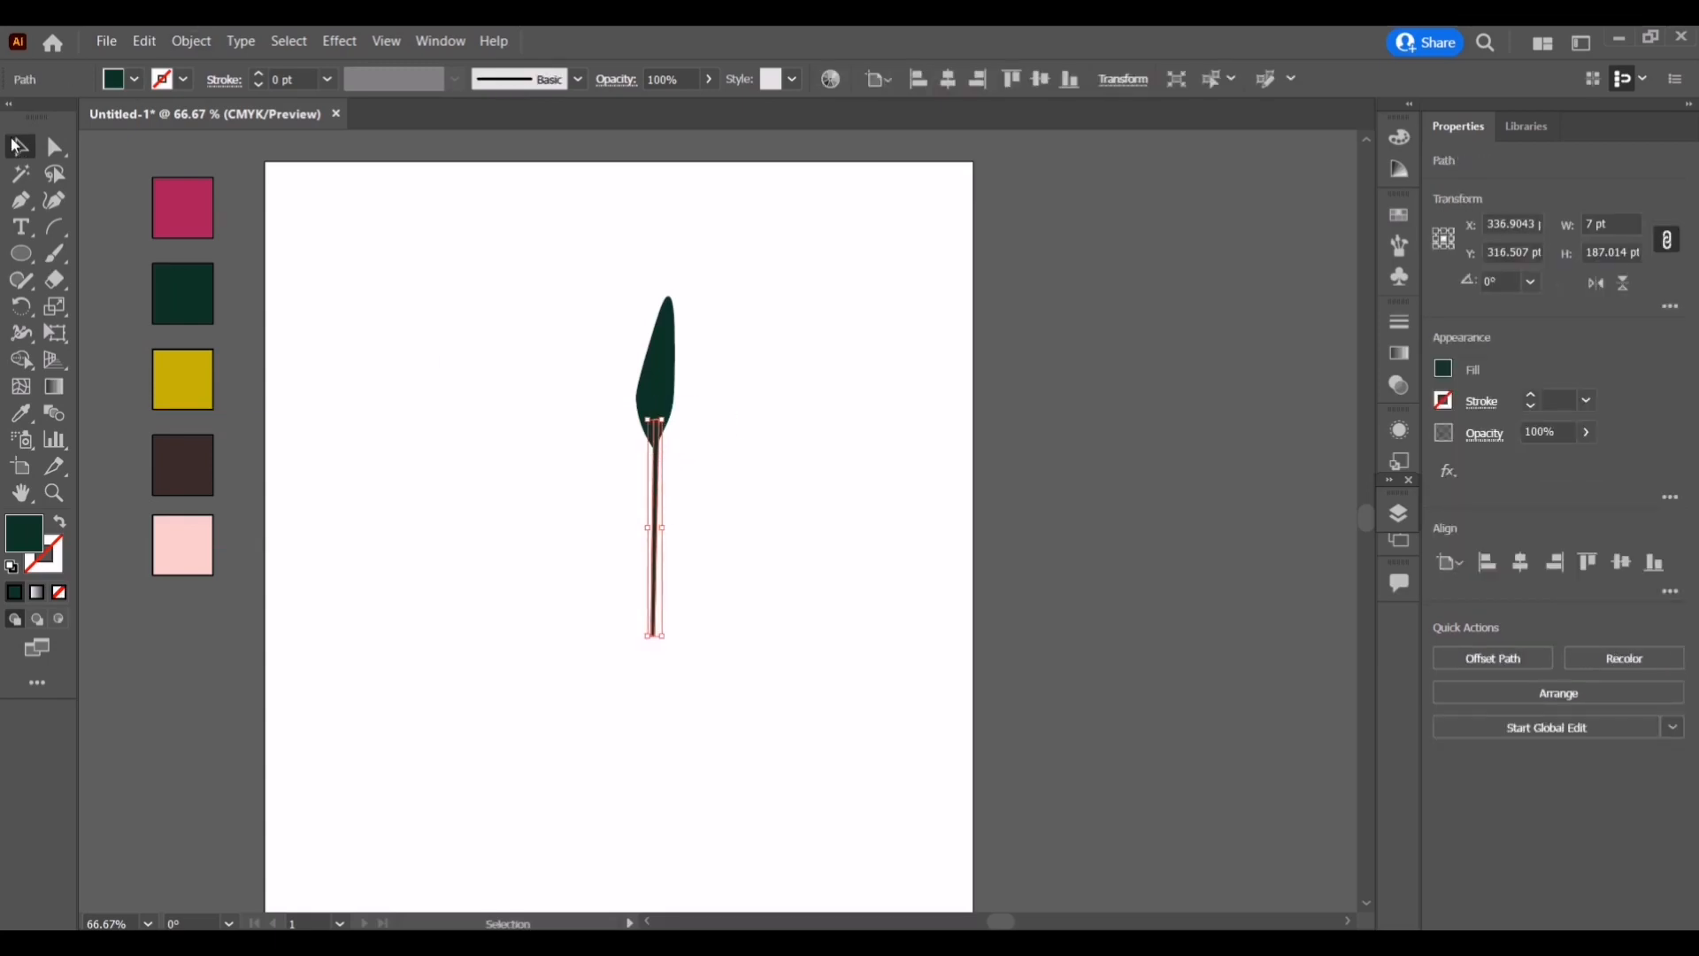
left_click(416, 246)
left_click(670, 349)
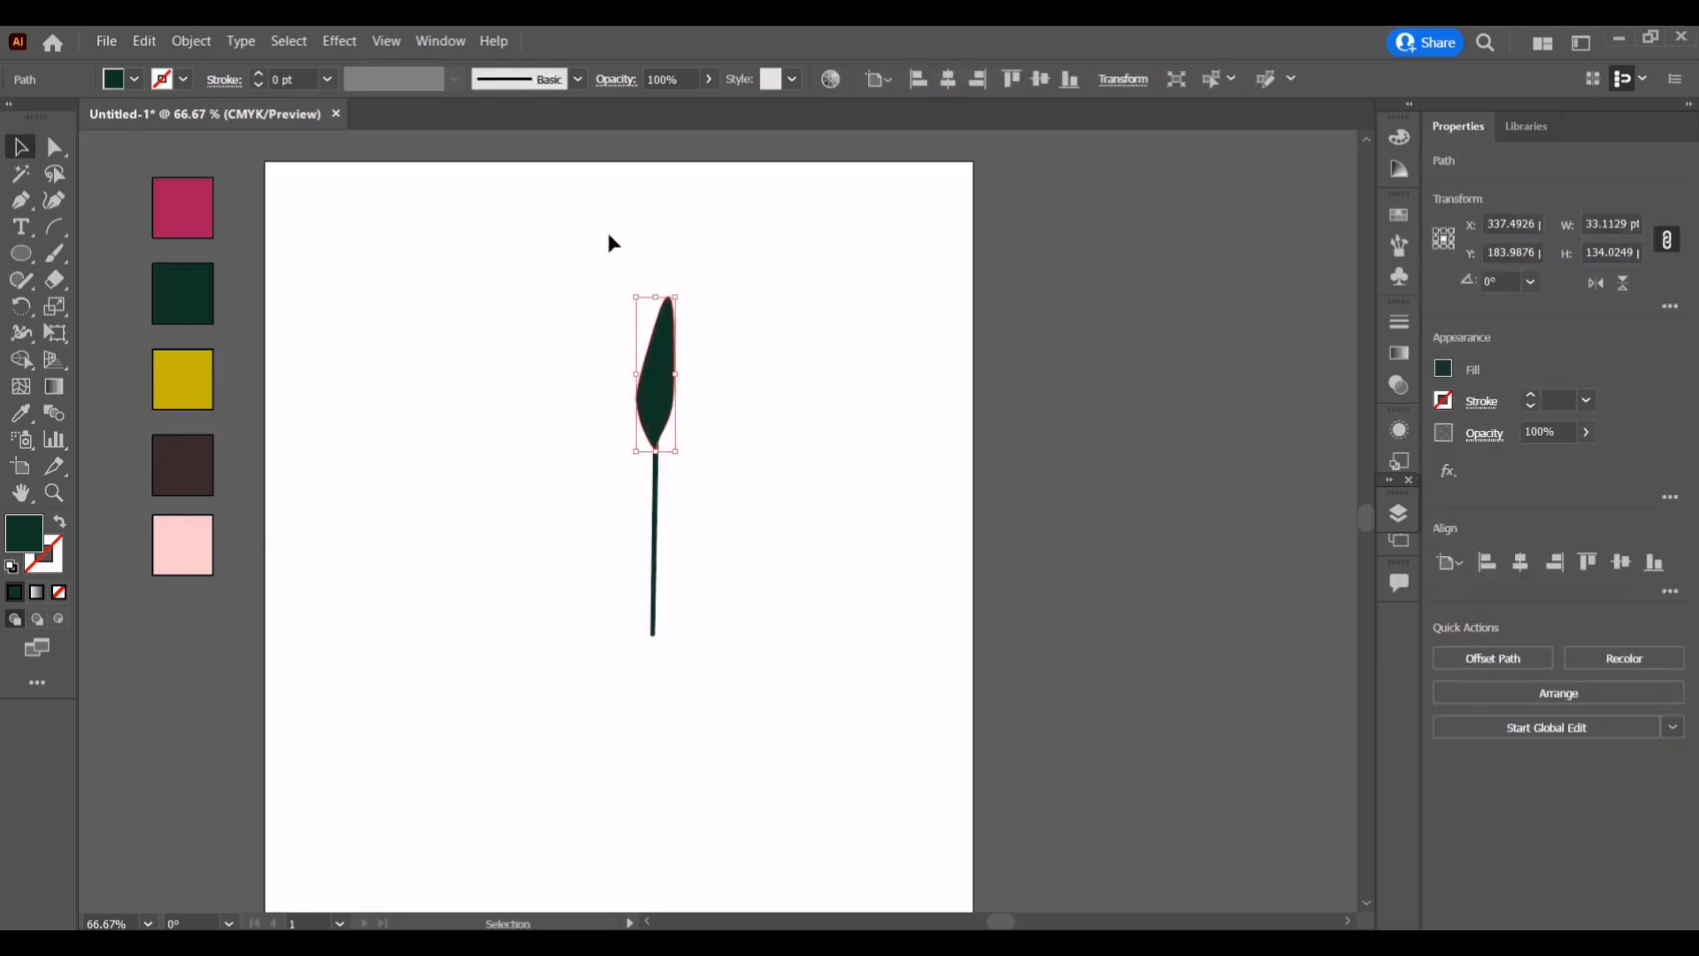
left_click(633, 315)
Draw a narrow slanted leaf about 86 by 34 pt to the left of the plant and curve its edges with the Curvature tool
key("p")
scroll(507, 455, "up", 2)
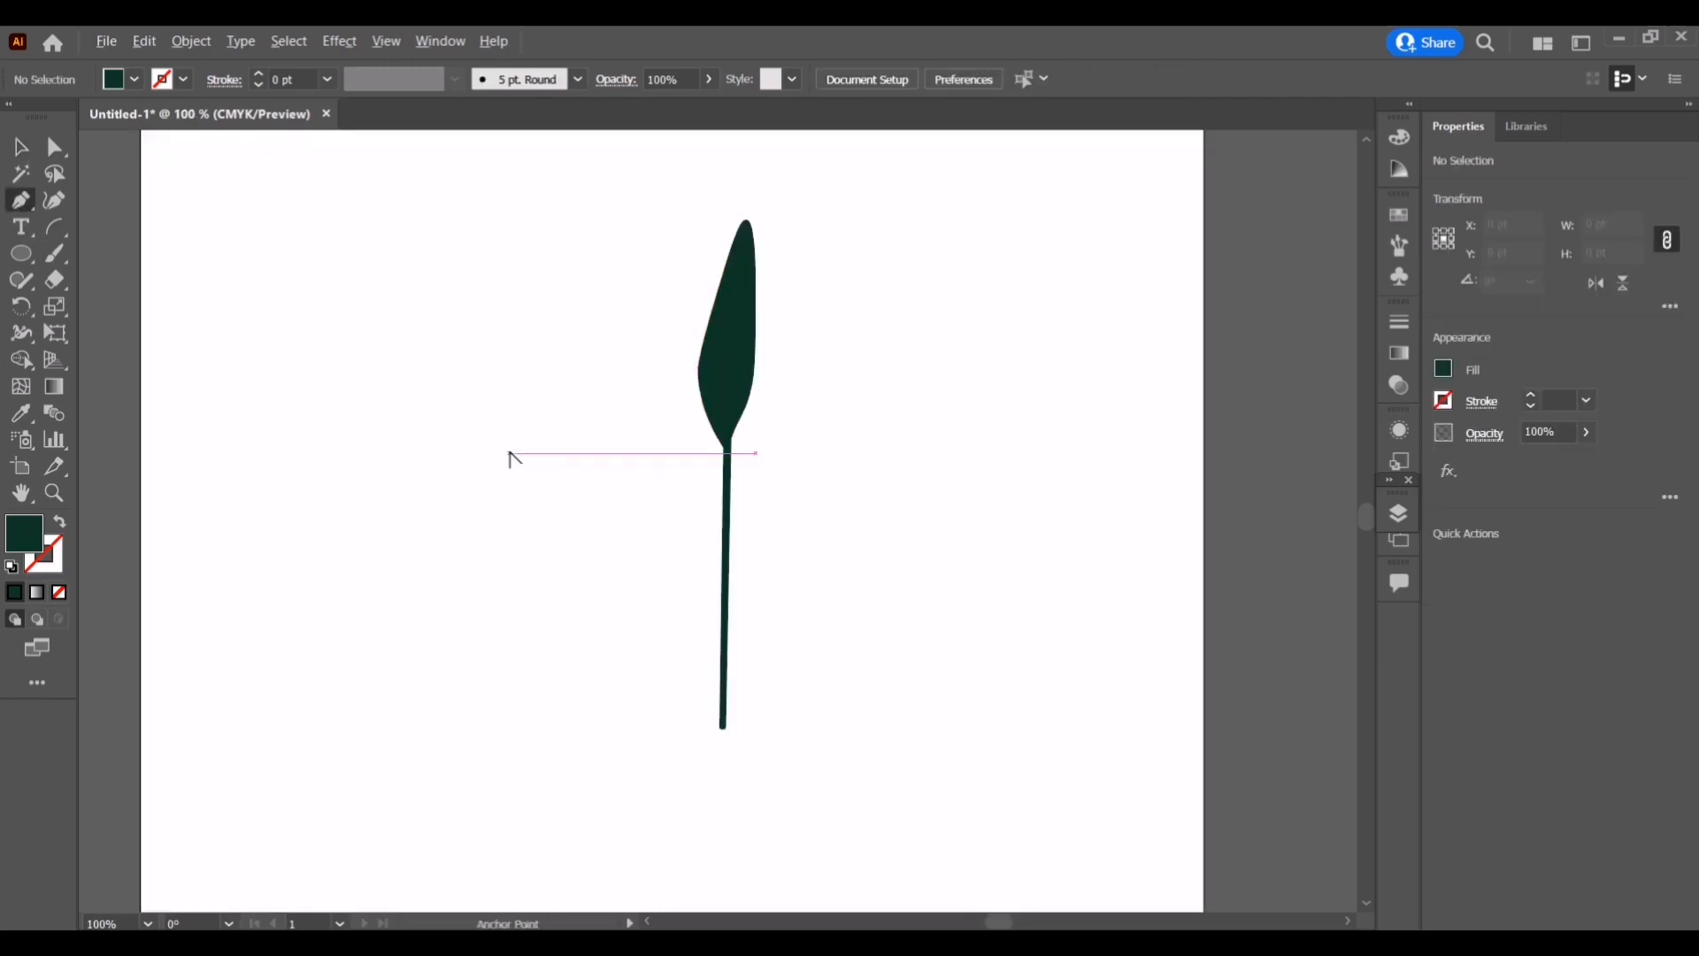
left_click(267, 372)
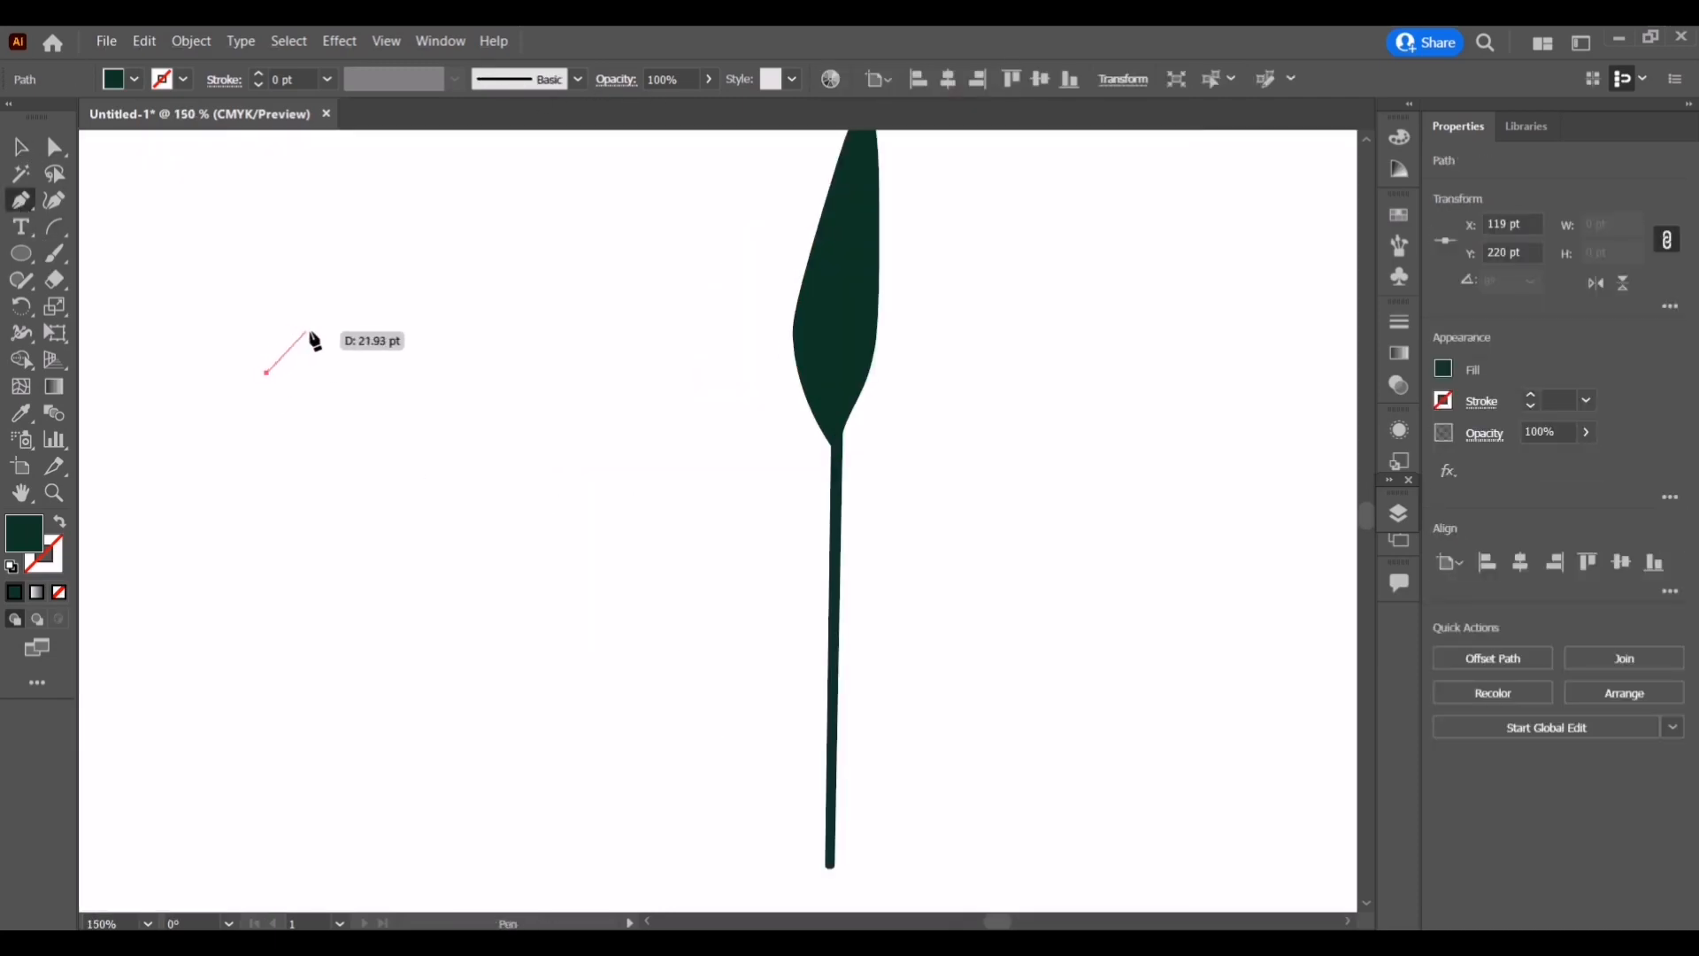
left_click(491, 285)
left_click(426, 340)
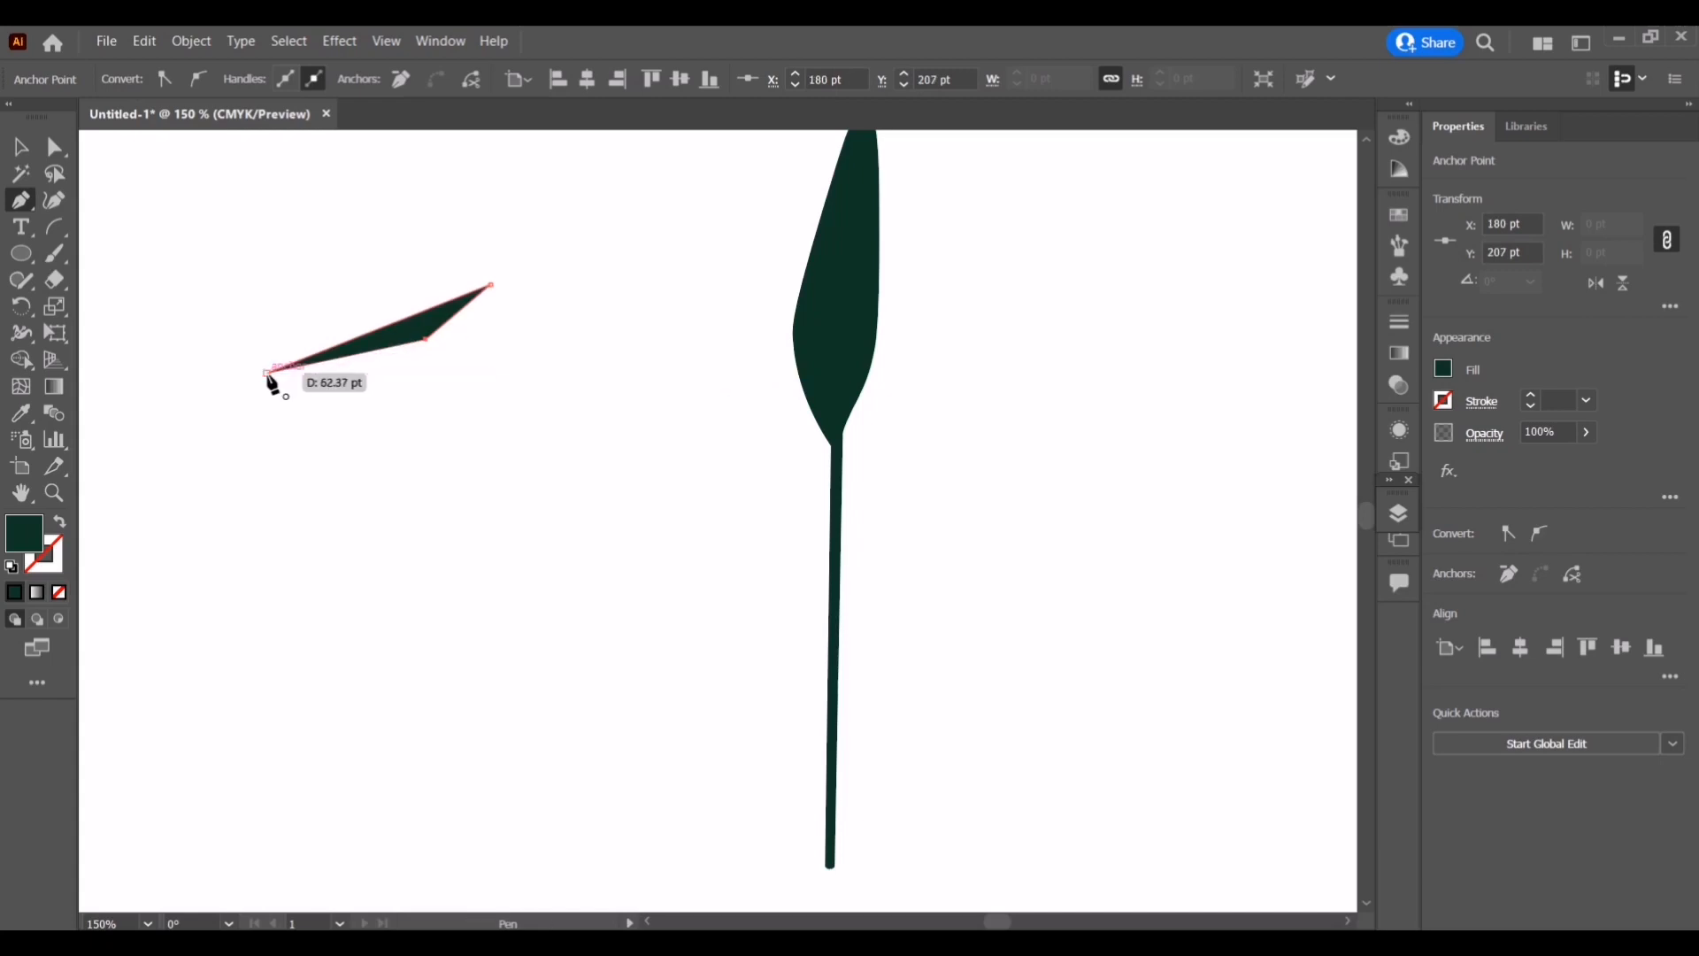
left_click(54, 200)
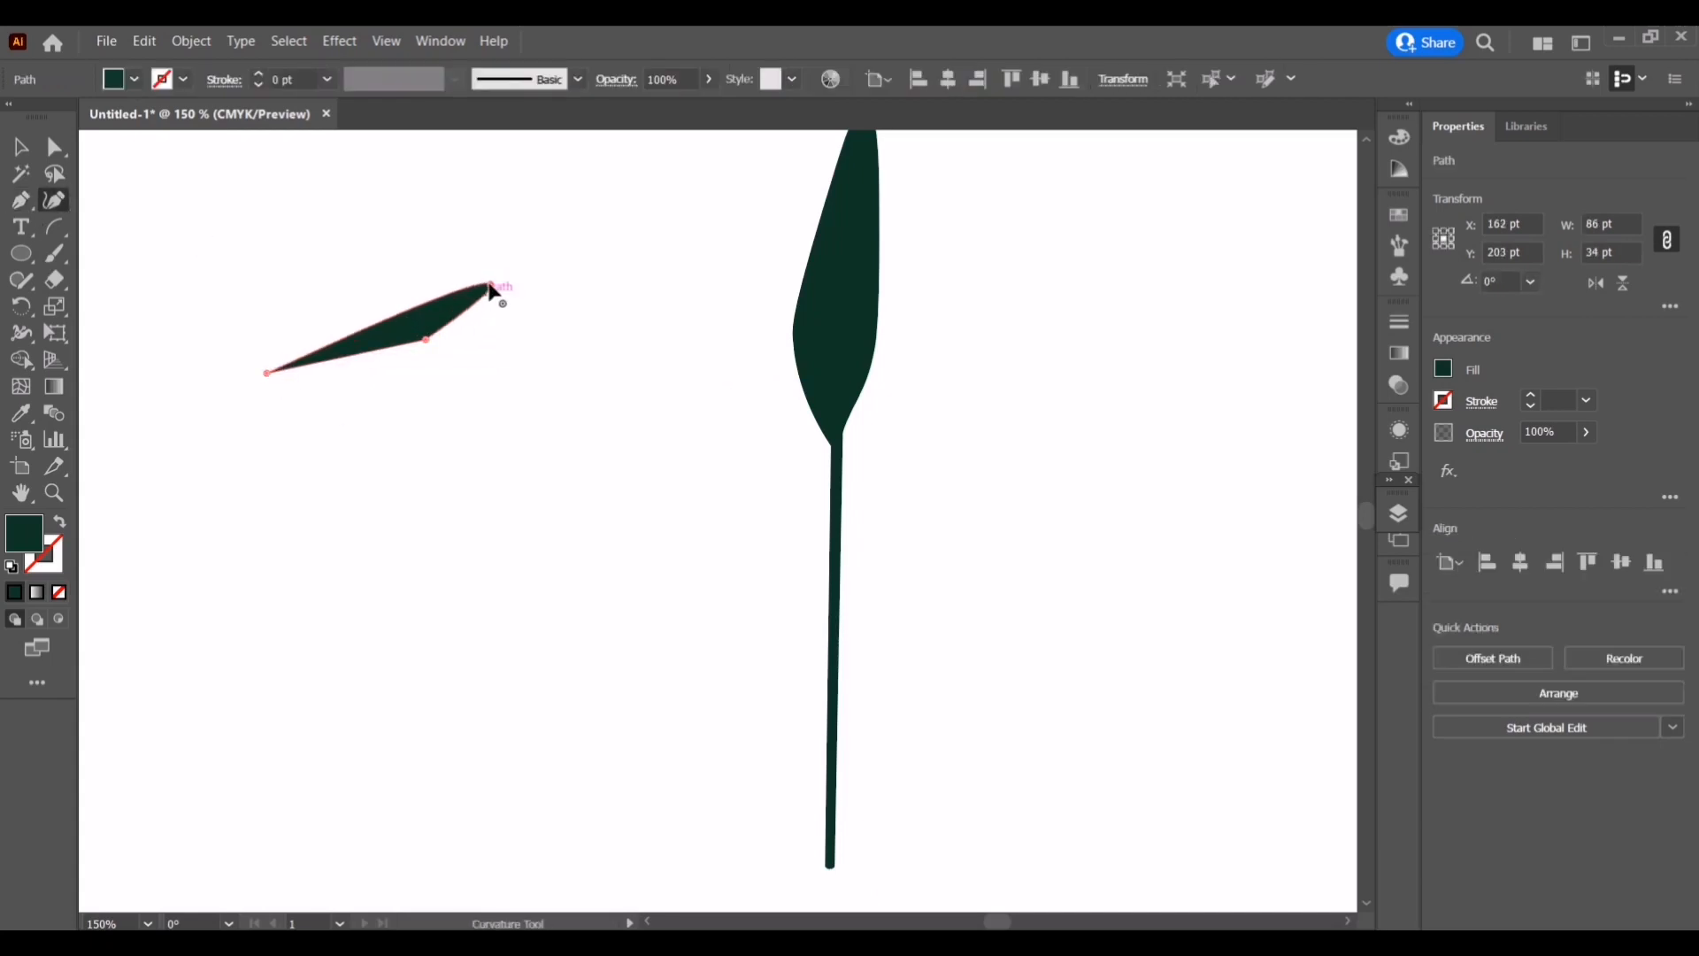
Move the slanted leaf to the right side of the stem's top and enlarge it to about 114 by 50 pt
left_click(21, 148)
left_click_drag(423, 343, 992, 431)
left_click_drag(1059, 368, 1128, 329)
Try to reflect the right side leaf across the vertical axis
right_click(979, 447)
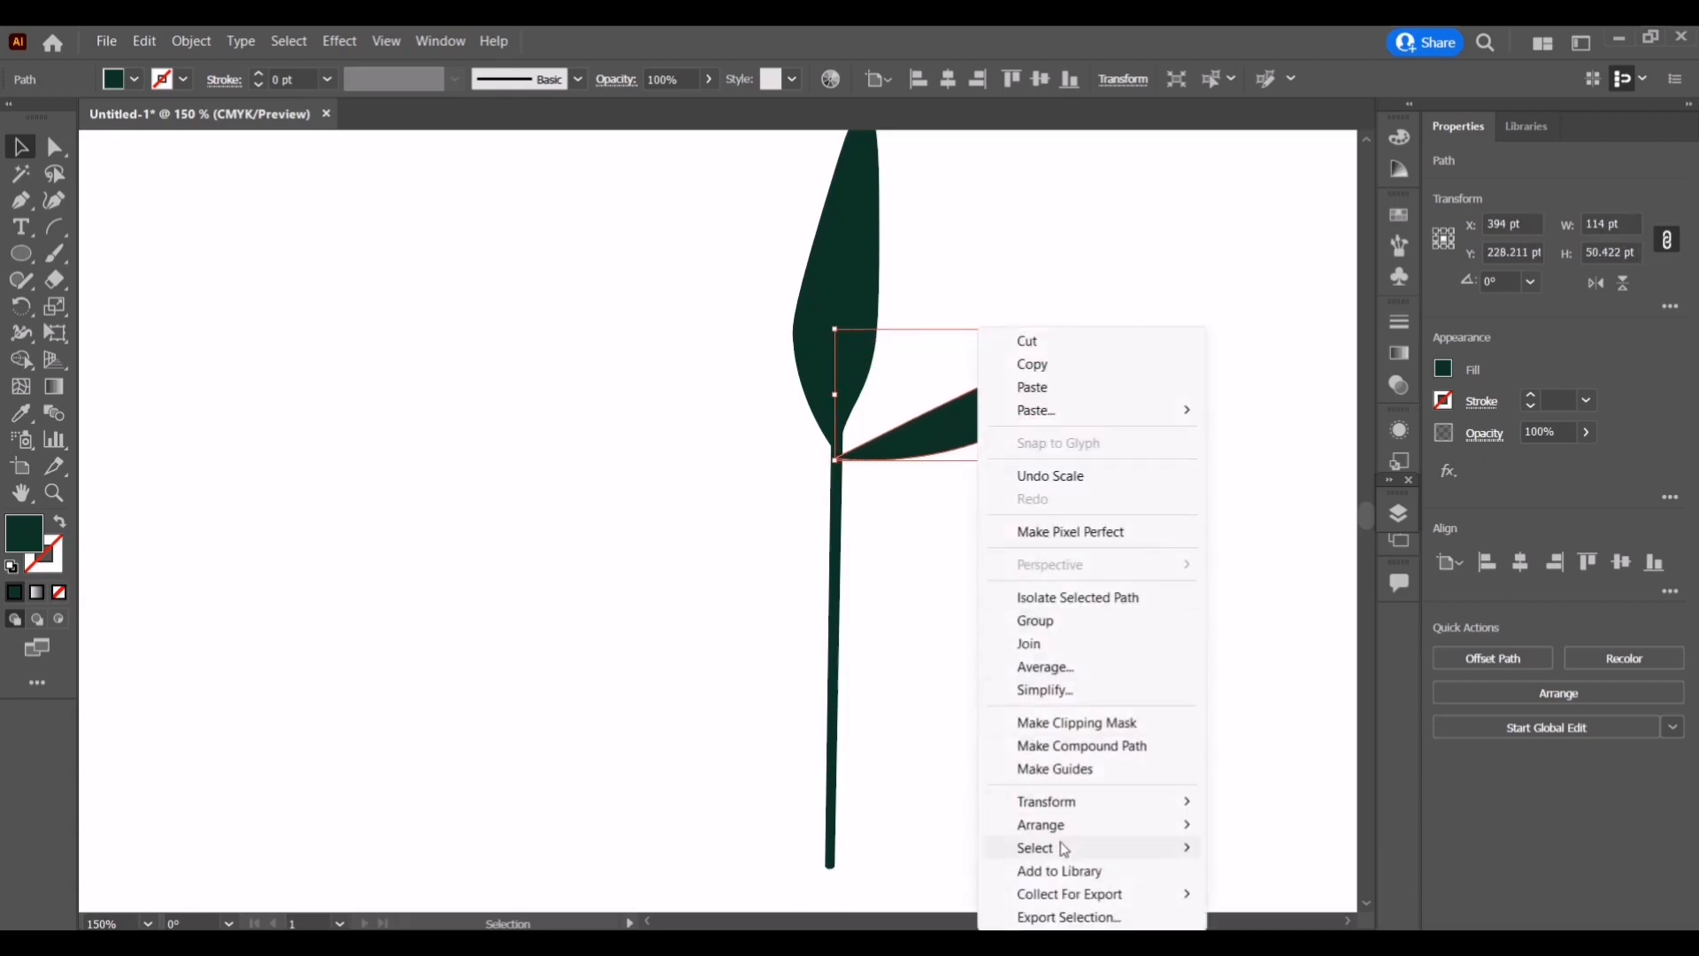
mouse_move(1047, 801)
left_click(1260, 690)
key("Return")
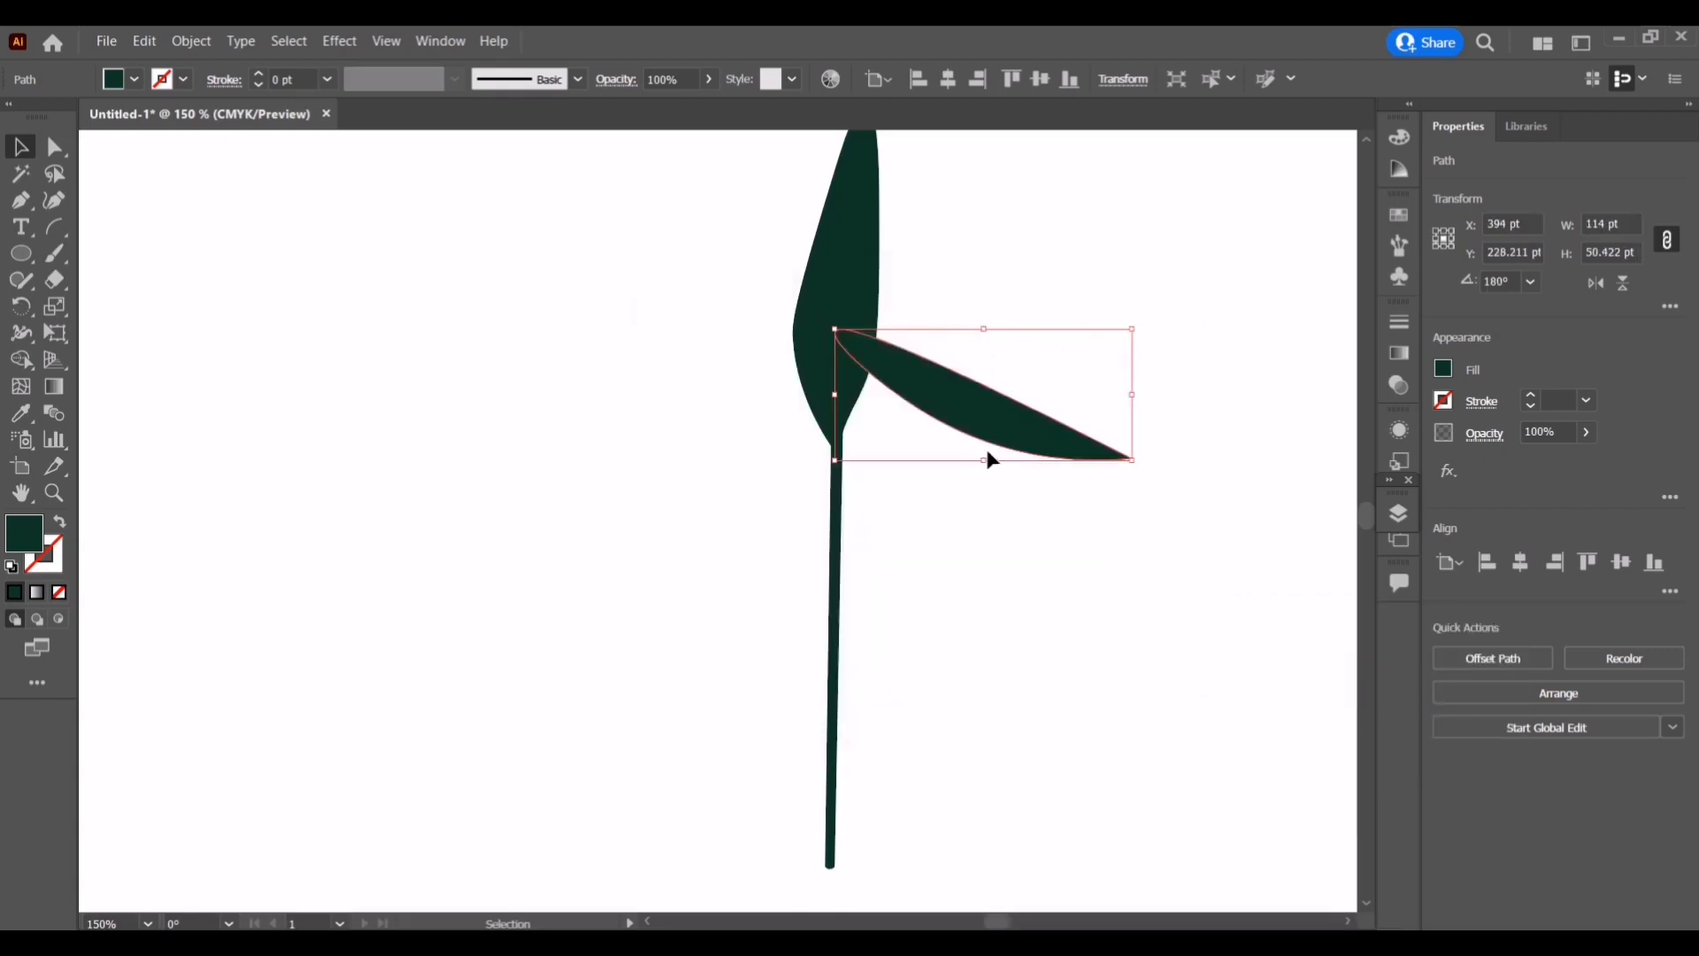
Duplicate the right side leaf, reflect the copy across the vertical axis, and attach it to the left side of the stem
left_click_drag(1024, 416, 796, 448)
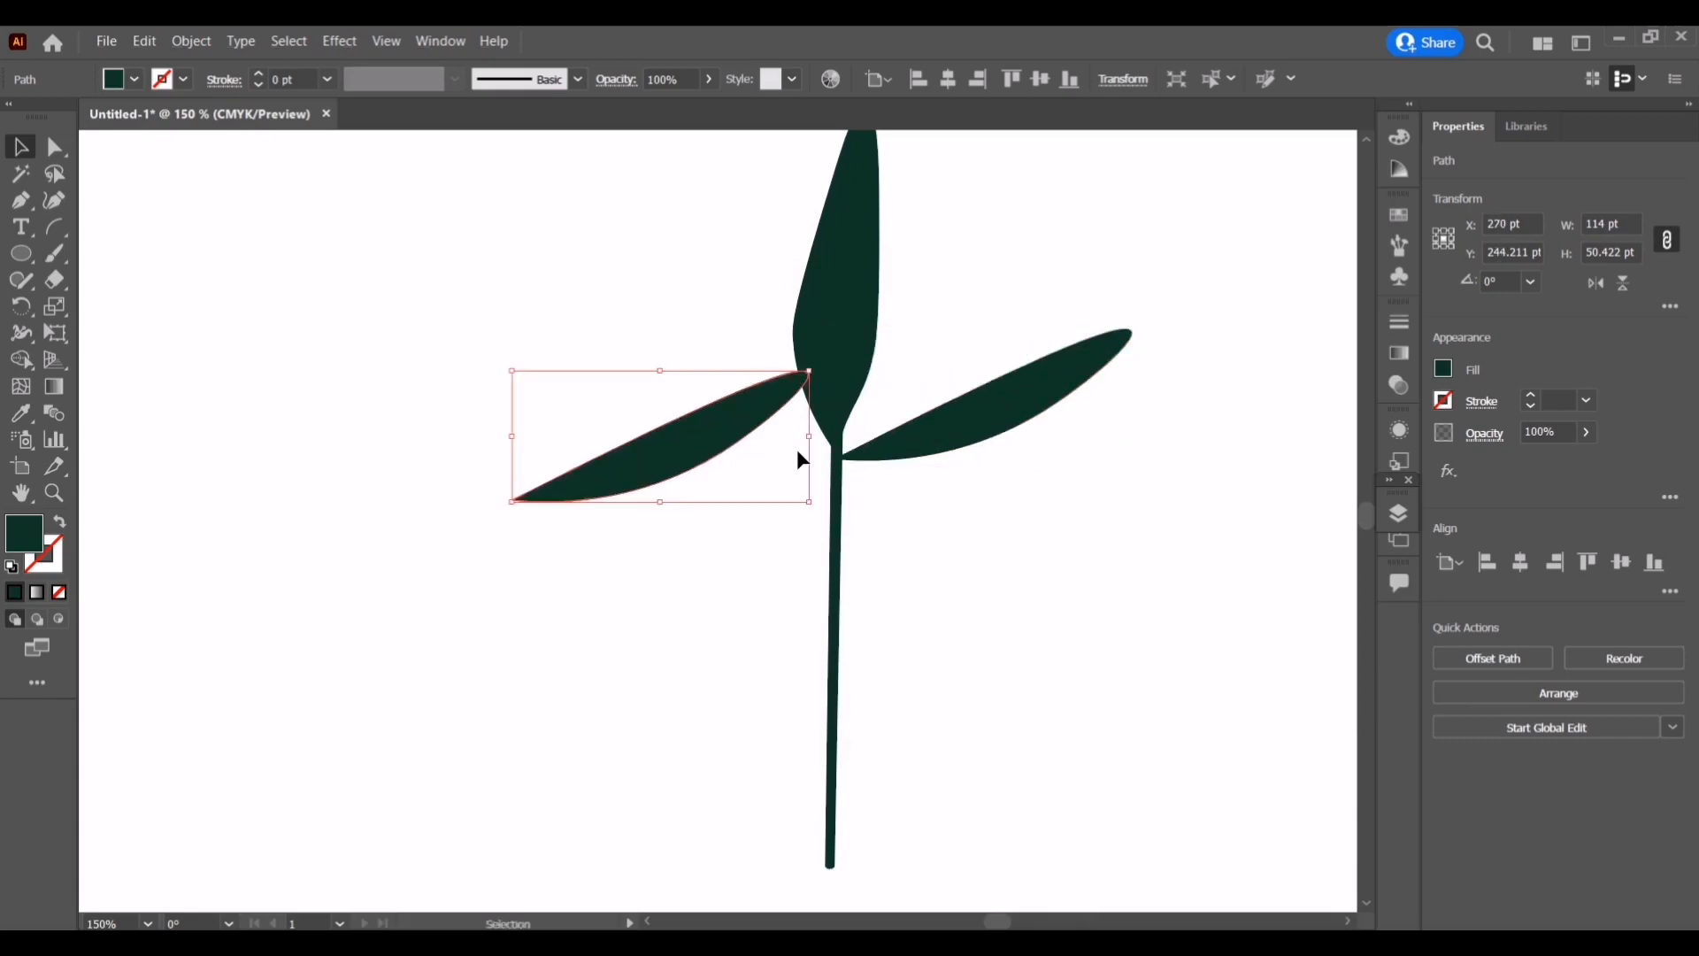
right_click(742, 440)
mouse_move(850, 801)
left_click(1043, 694)
key("Return")
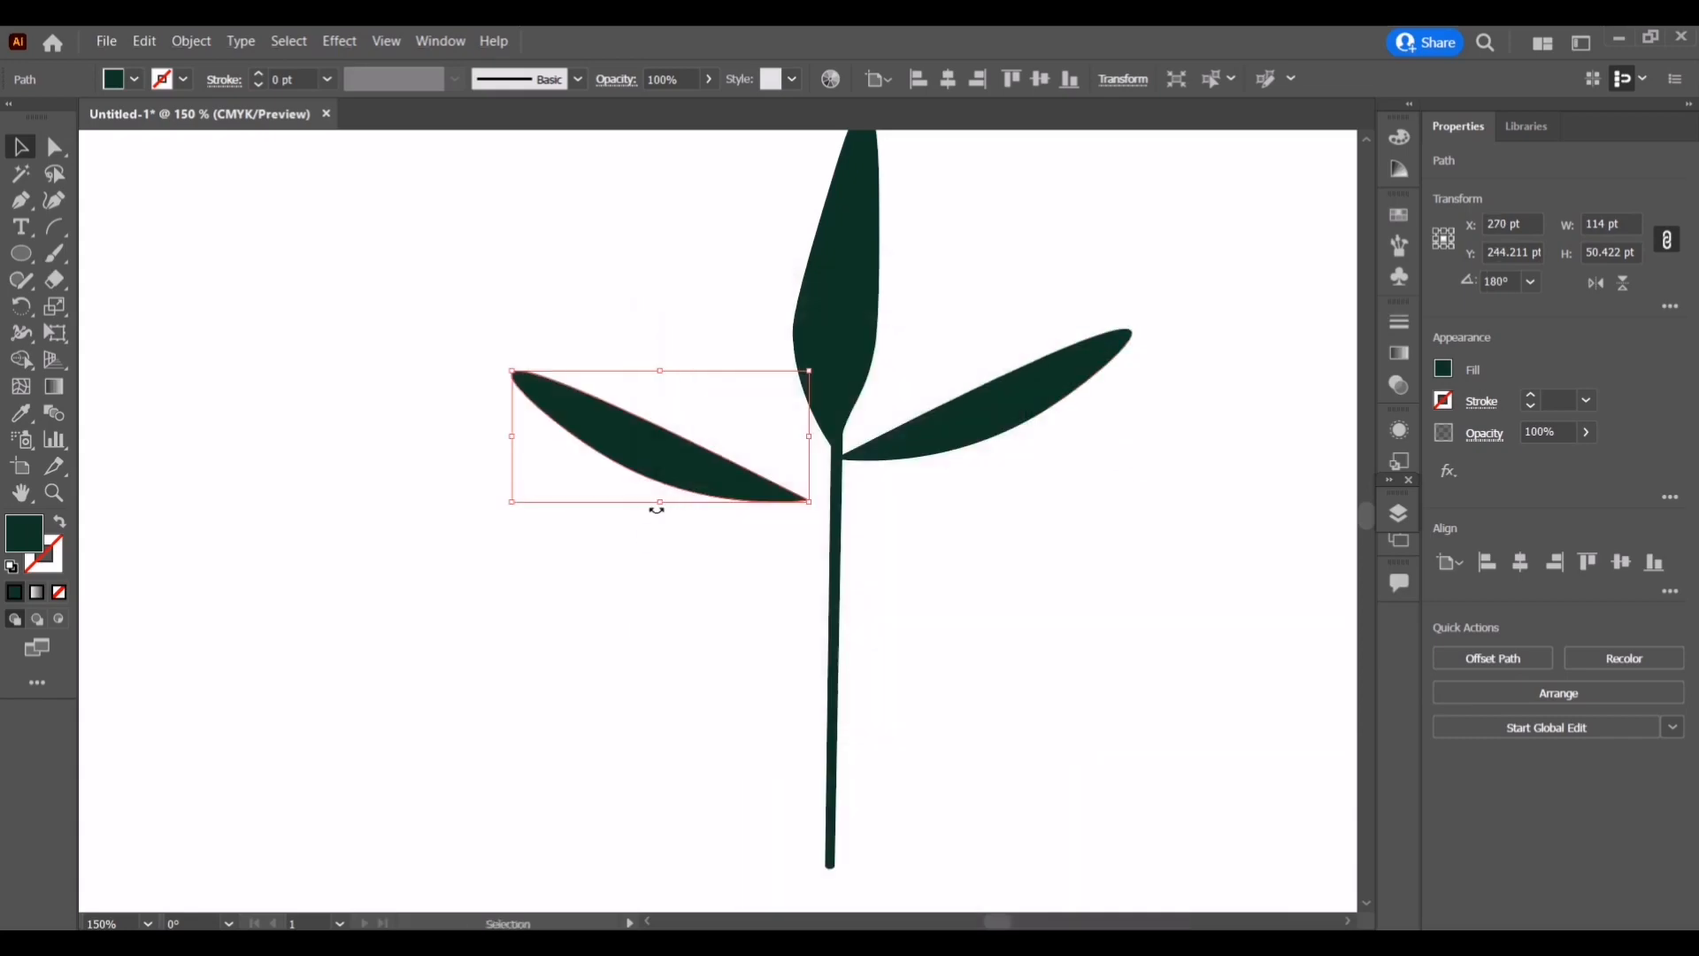
left_click_drag(706, 471, 748, 450)
left_click(755, 517)
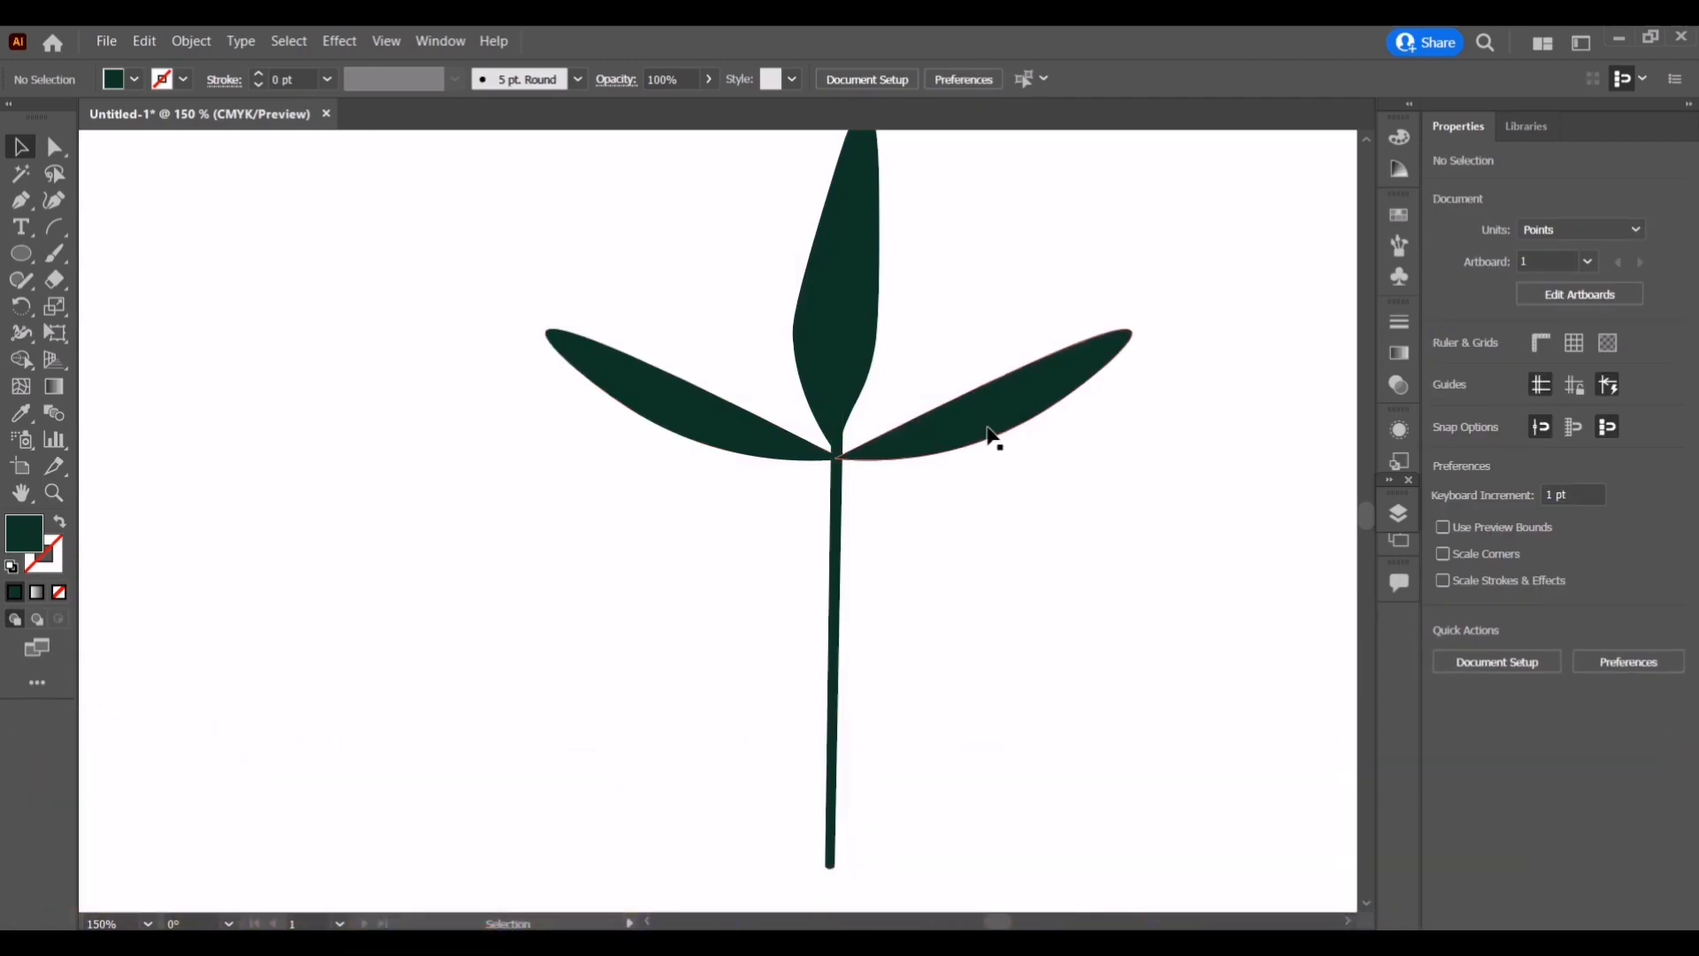
Duplicate the right side leaf just below it on the stem, tilt the copy flatter, and shorten it to about 105 pt wide
left_click(1077, 405)
left_click_drag(949, 432, 943, 504)
left_click_drag(1134, 400, 1143, 438)
left_click_drag(1030, 473, 1037, 467)
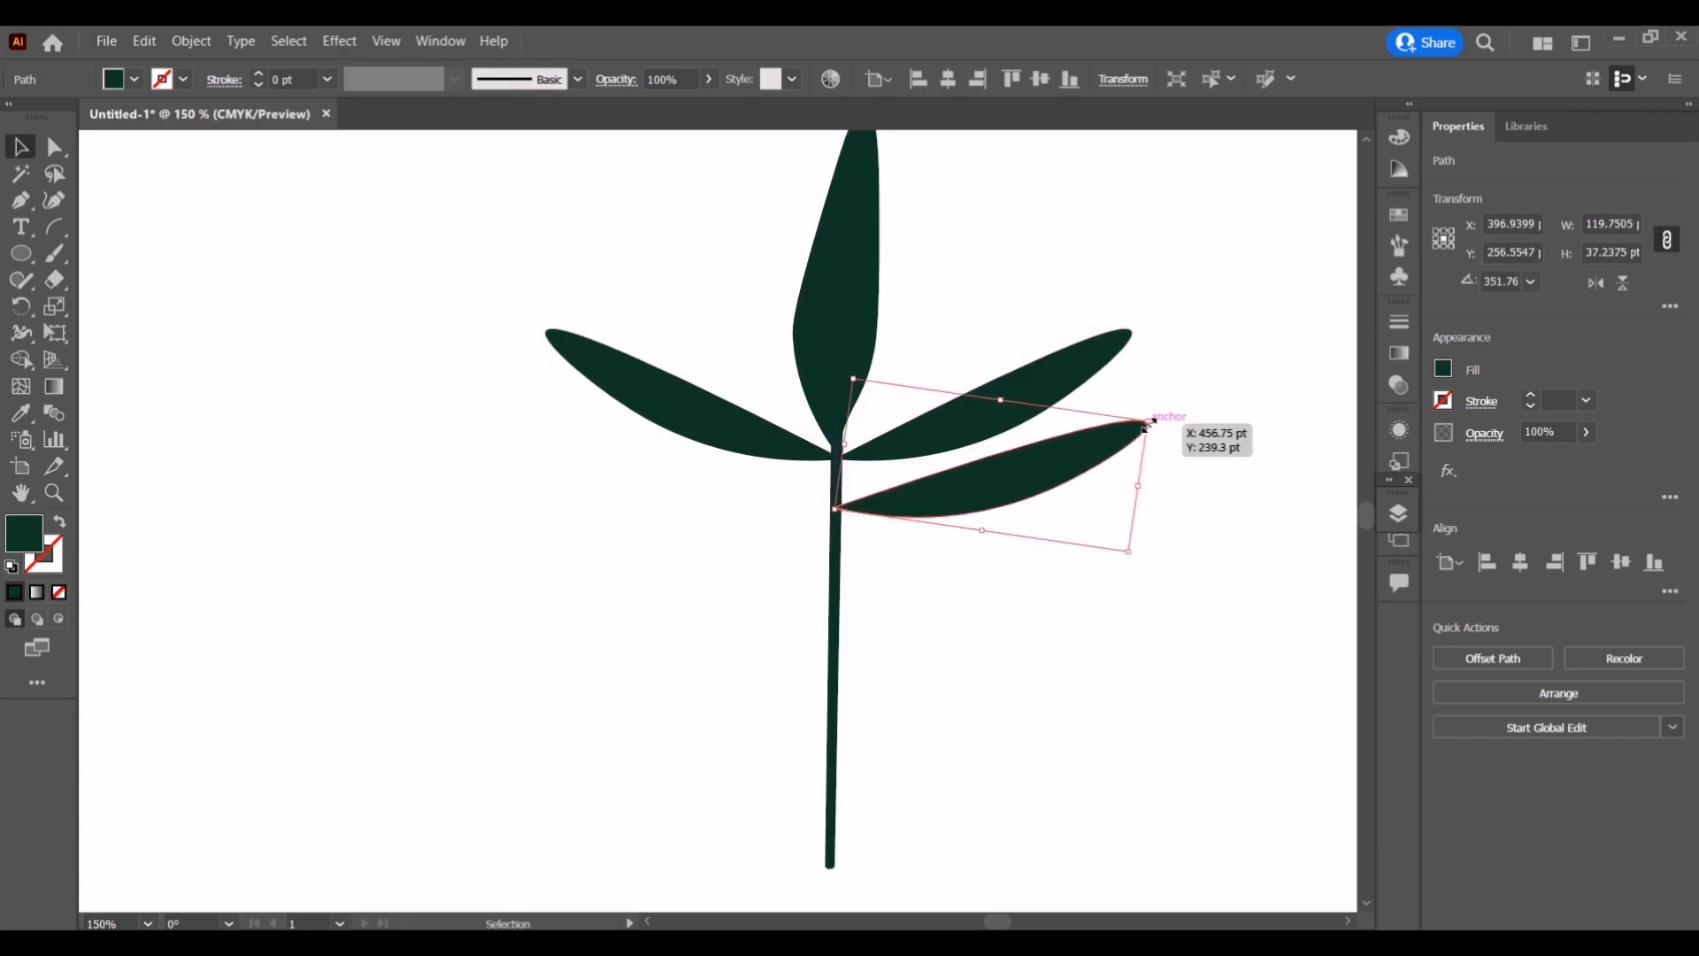
left_click_drag(1146, 425, 1111, 435)
Sharpen the tip of the second right leaf and raise a corner point midway along its upper edge with the Curvature tool
key("a")
left_click(1108, 433)
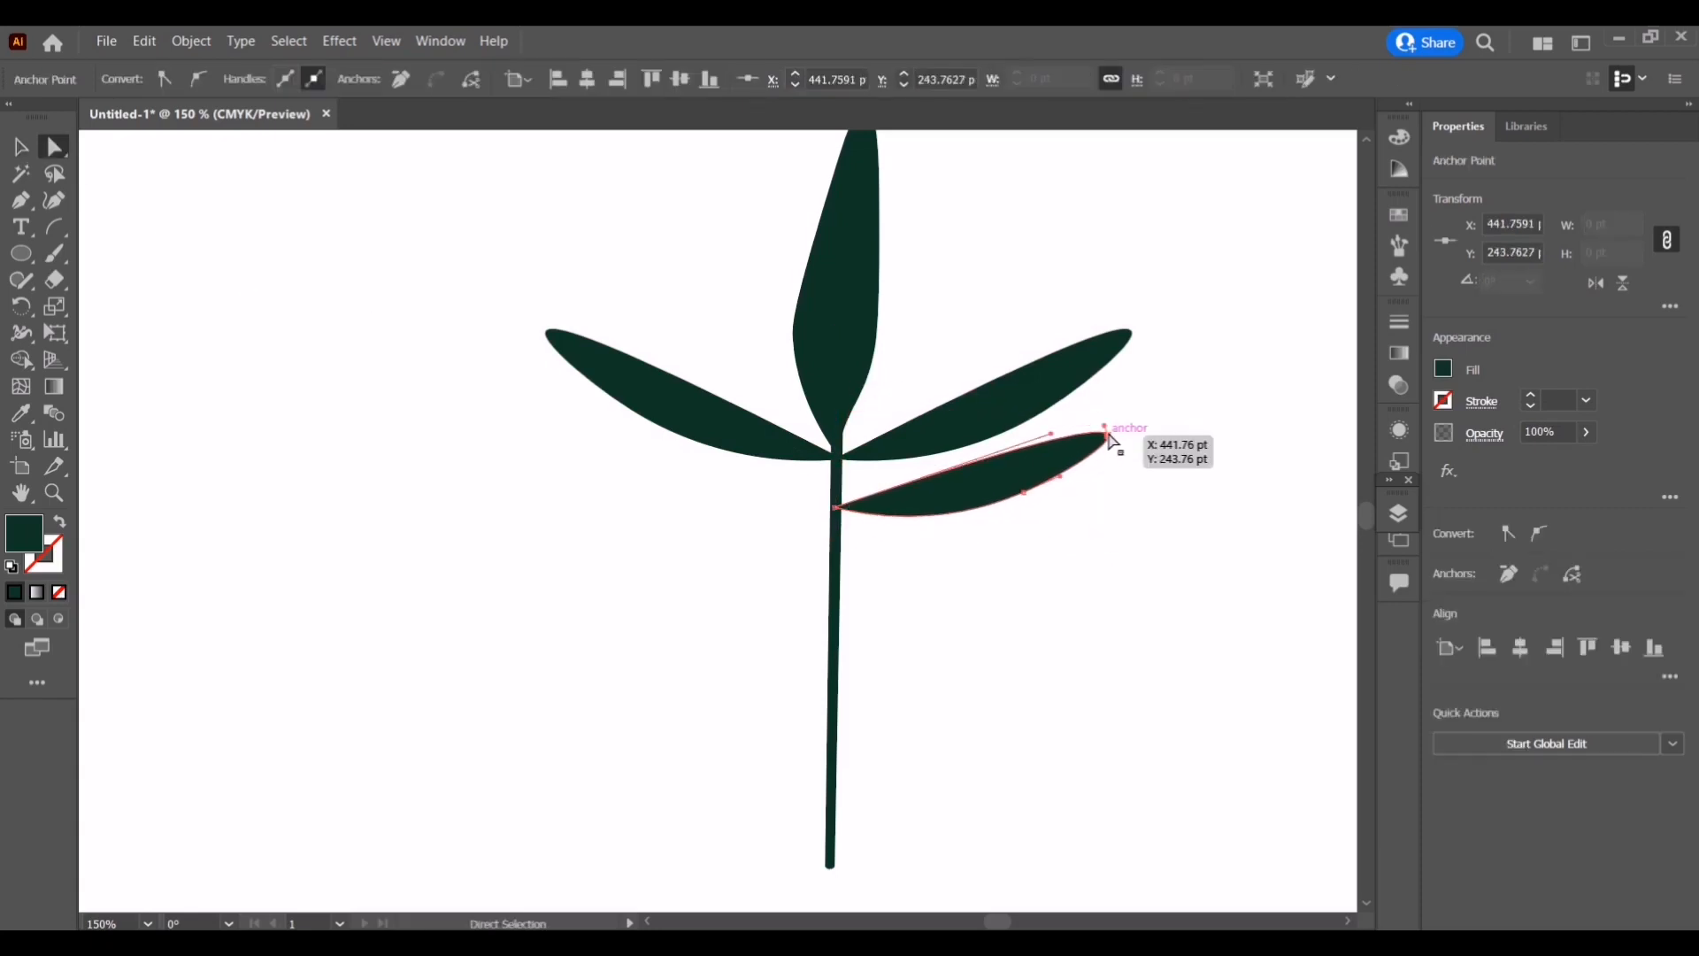
key("shift+grave")
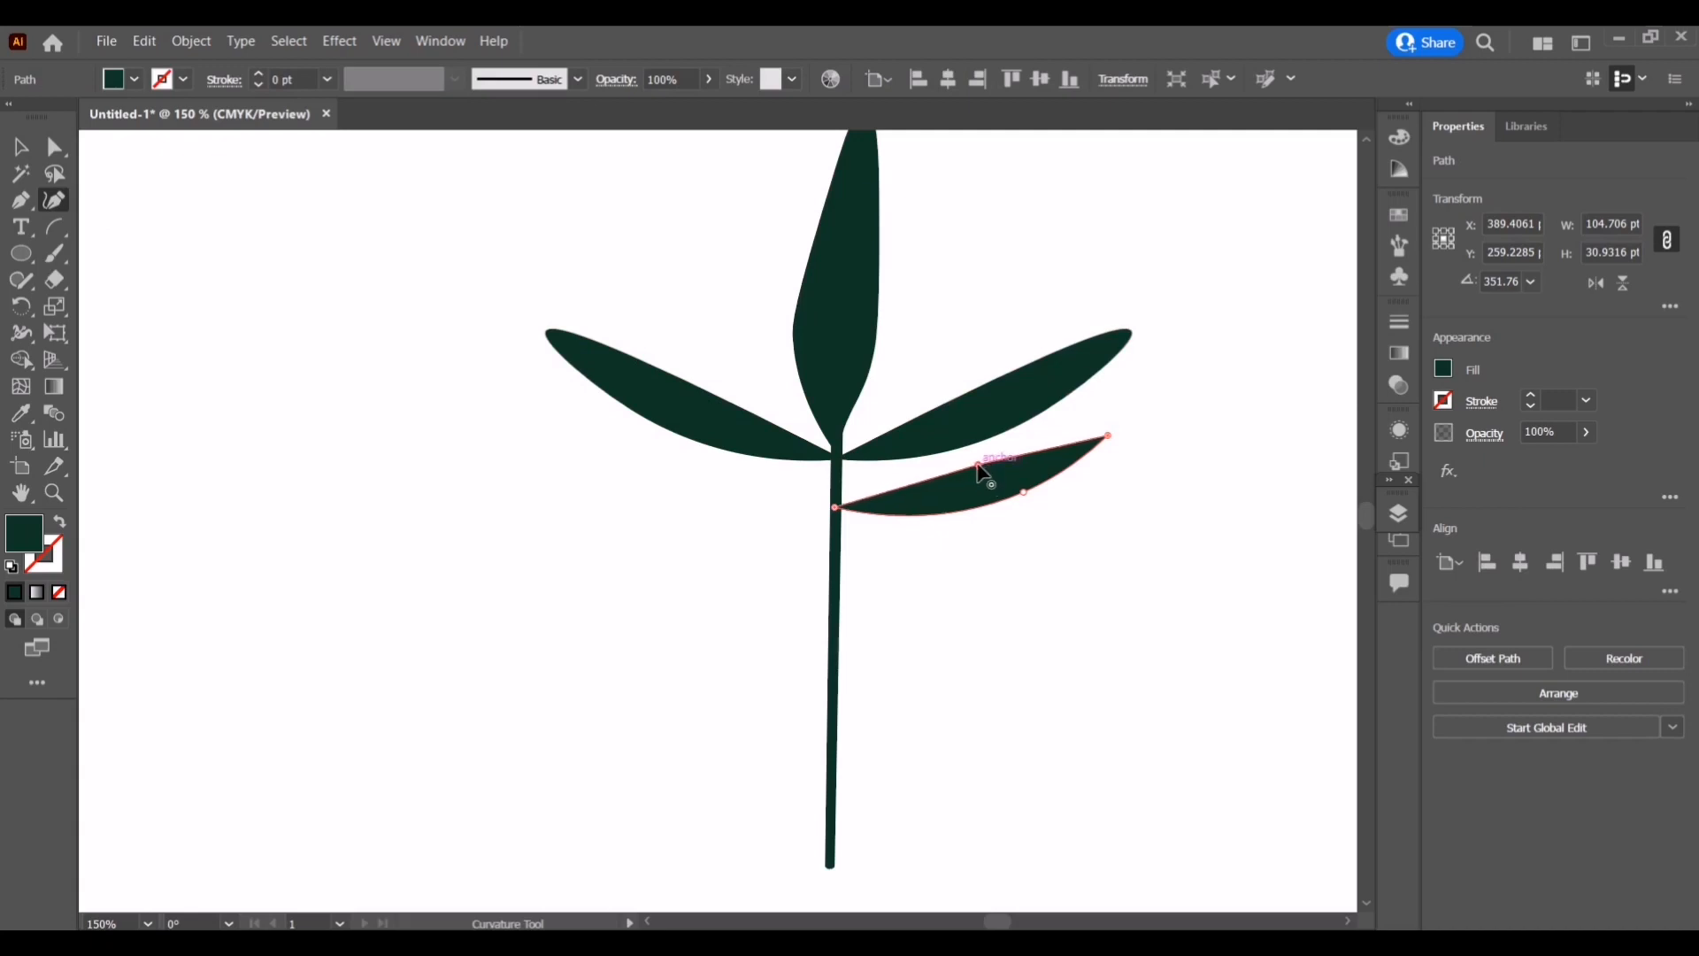
left_click(33, 150)
key("ctrl+shift+a")
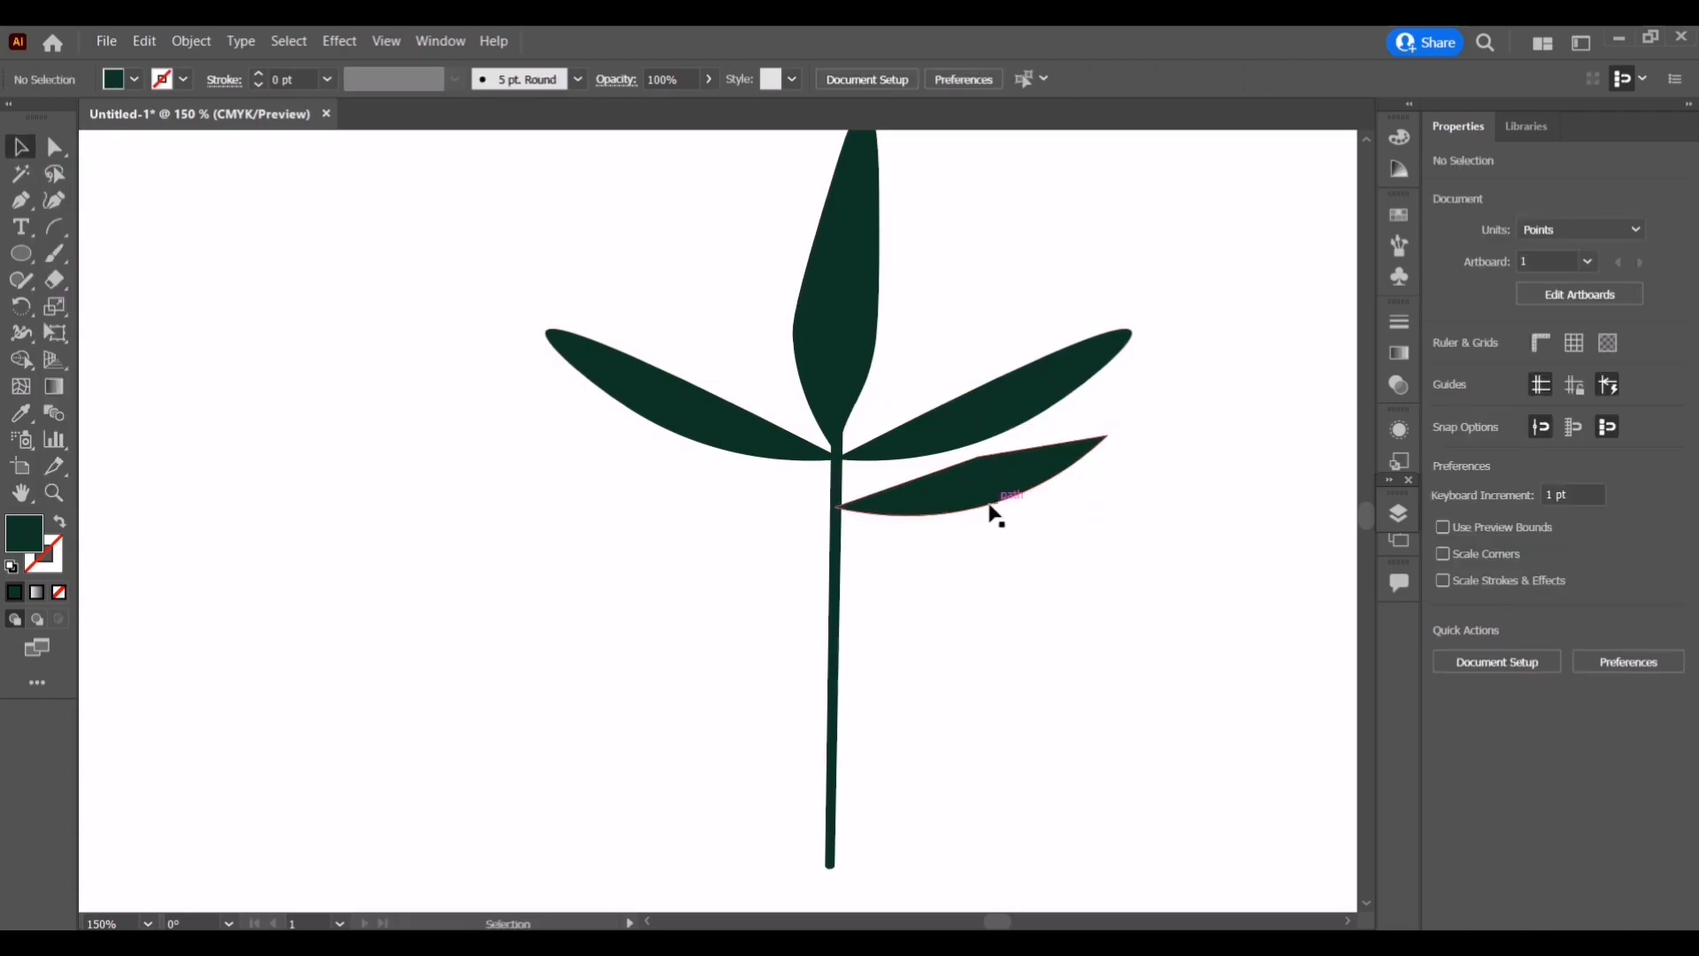
Duplicate the second right leaf toward the left side of the stem
left_click(994, 515)
right_click(851, 539)
left_click(1150, 779)
left_click_drag(810, 622, 767, 569)
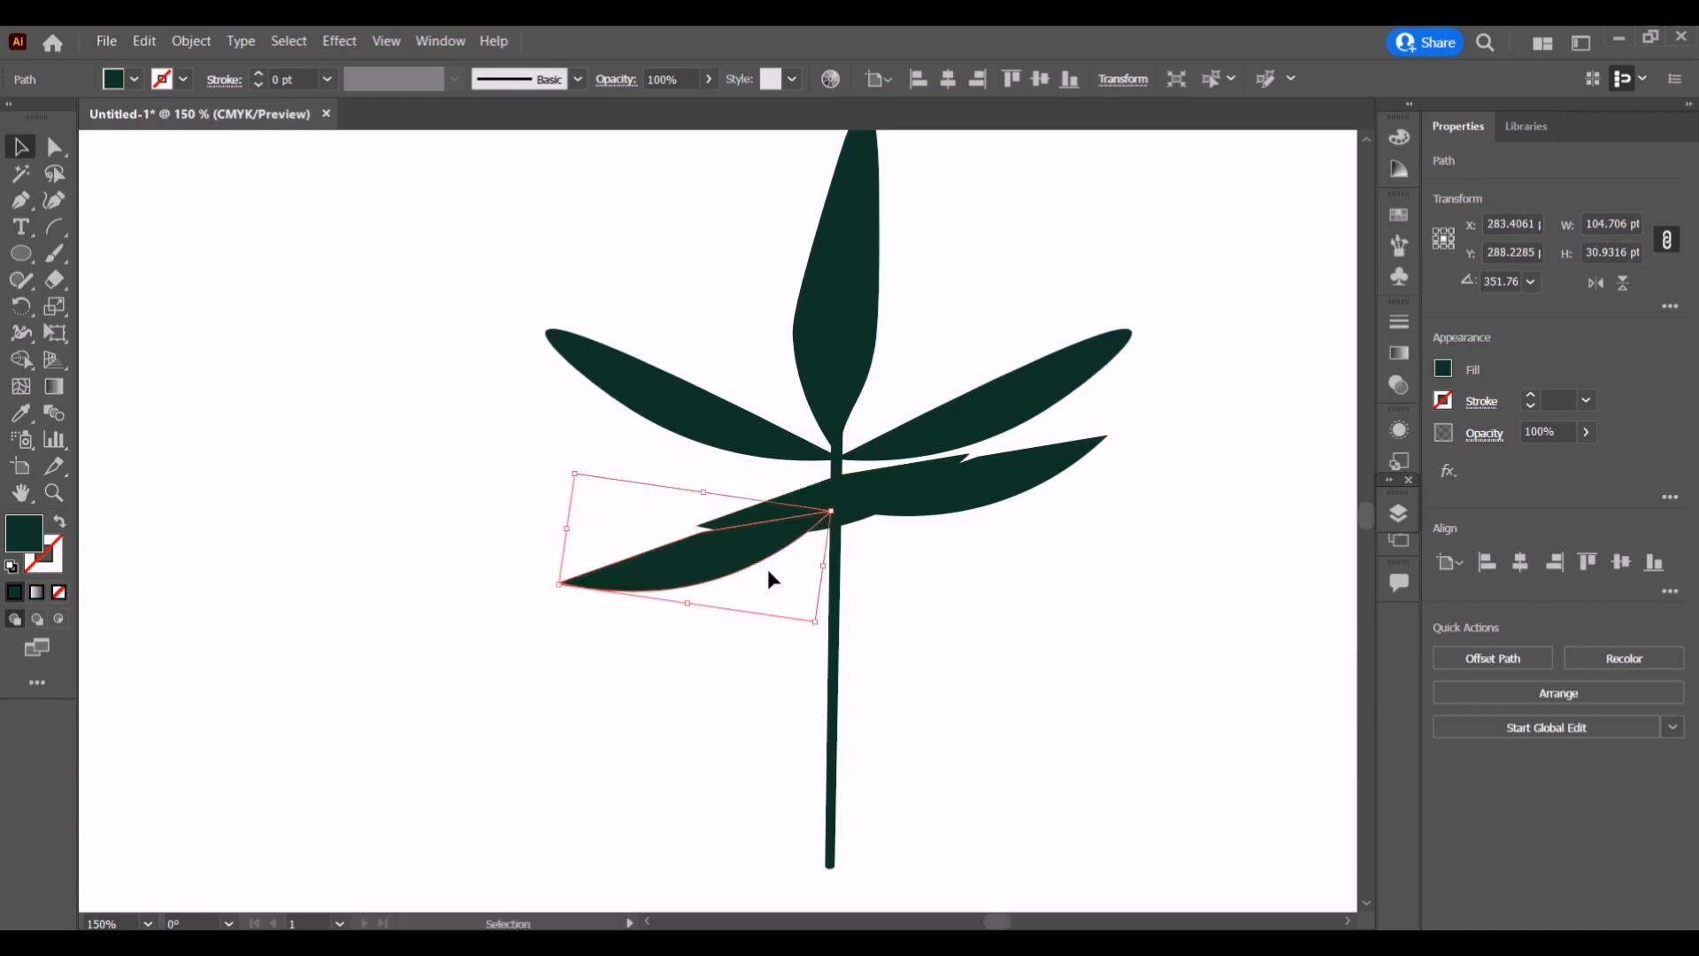
key("ctrl+z")
Reflect the duplicated leaf across the vertical axis and place it on the left side of the stem, opposite the second right leaf
right_click(799, 540)
left_click(1118, 693)
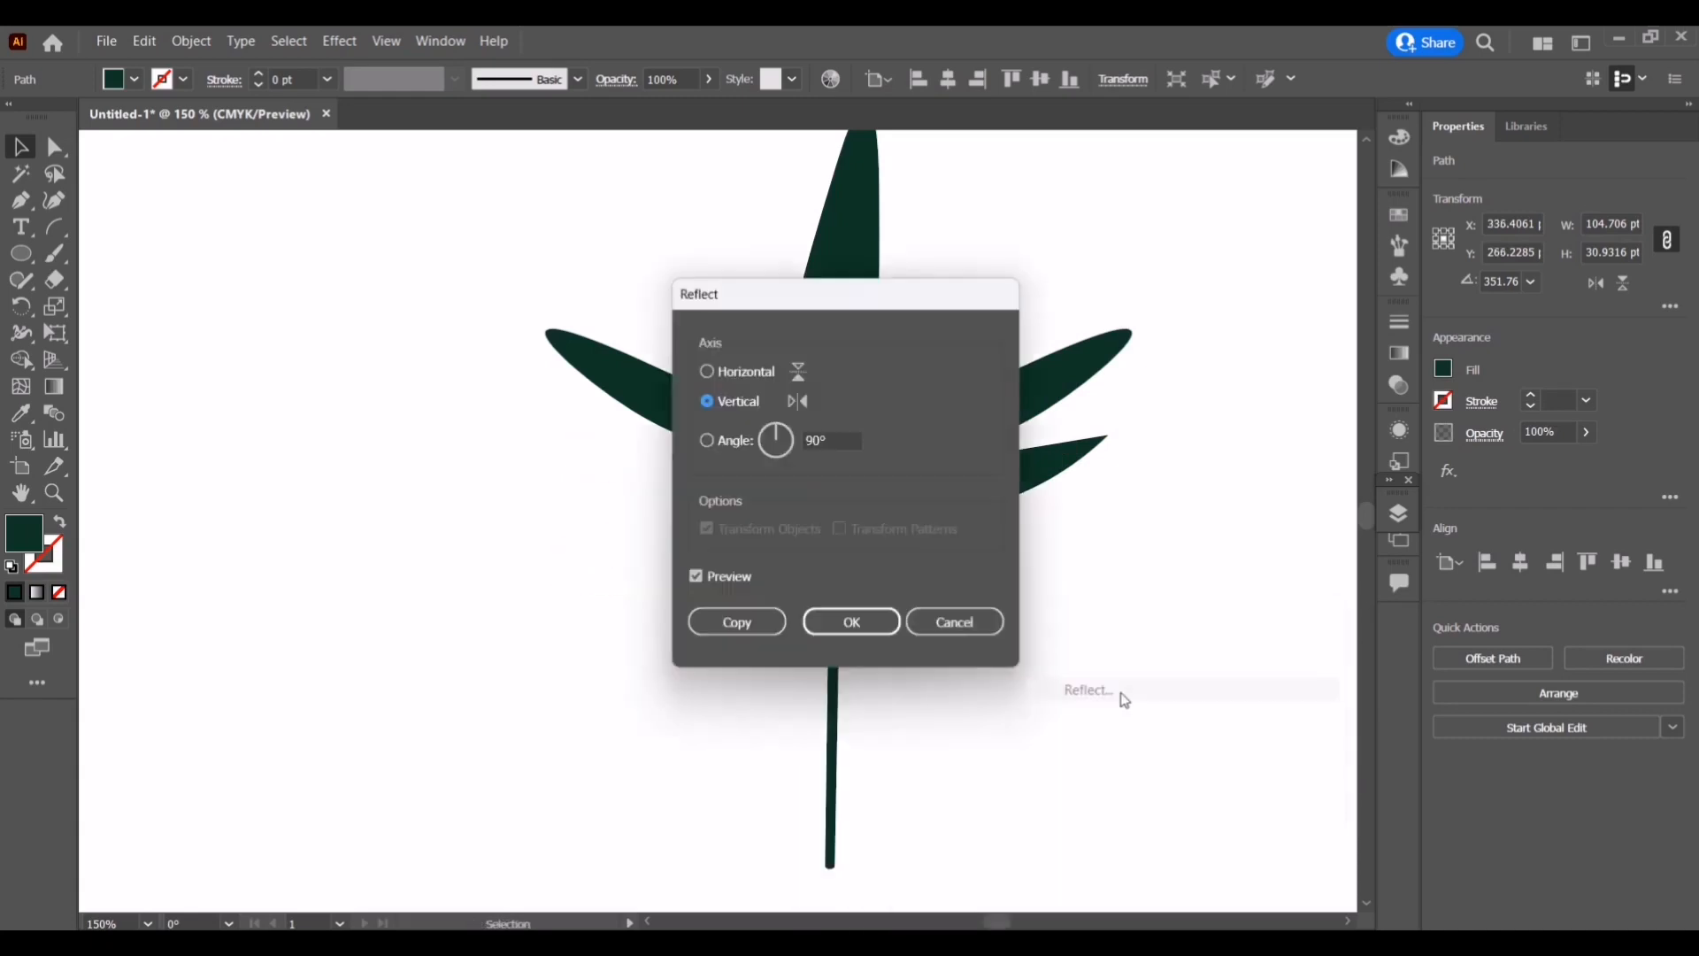
left_click(853, 618)
left_click_drag(843, 492, 779, 483)
Duplicate the second right leaf below it on the stem and rotate the copy slightly clockwise, to 348.41°
left_click(993, 501)
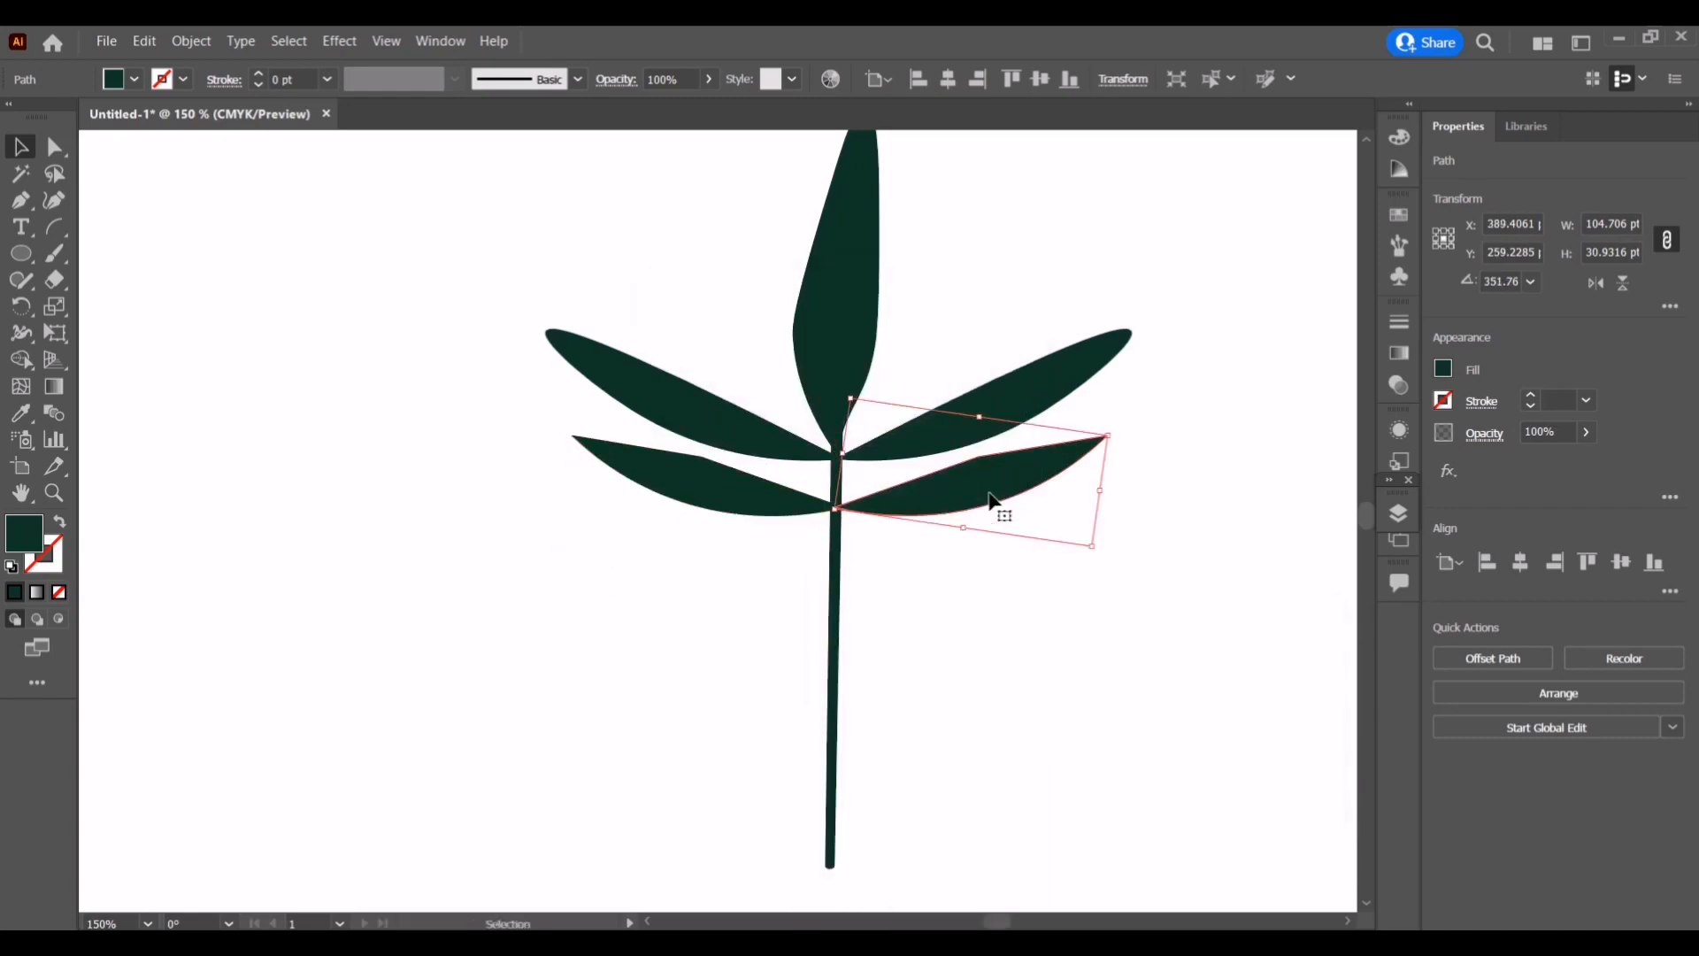
left_click_drag(993, 501, 993, 559)
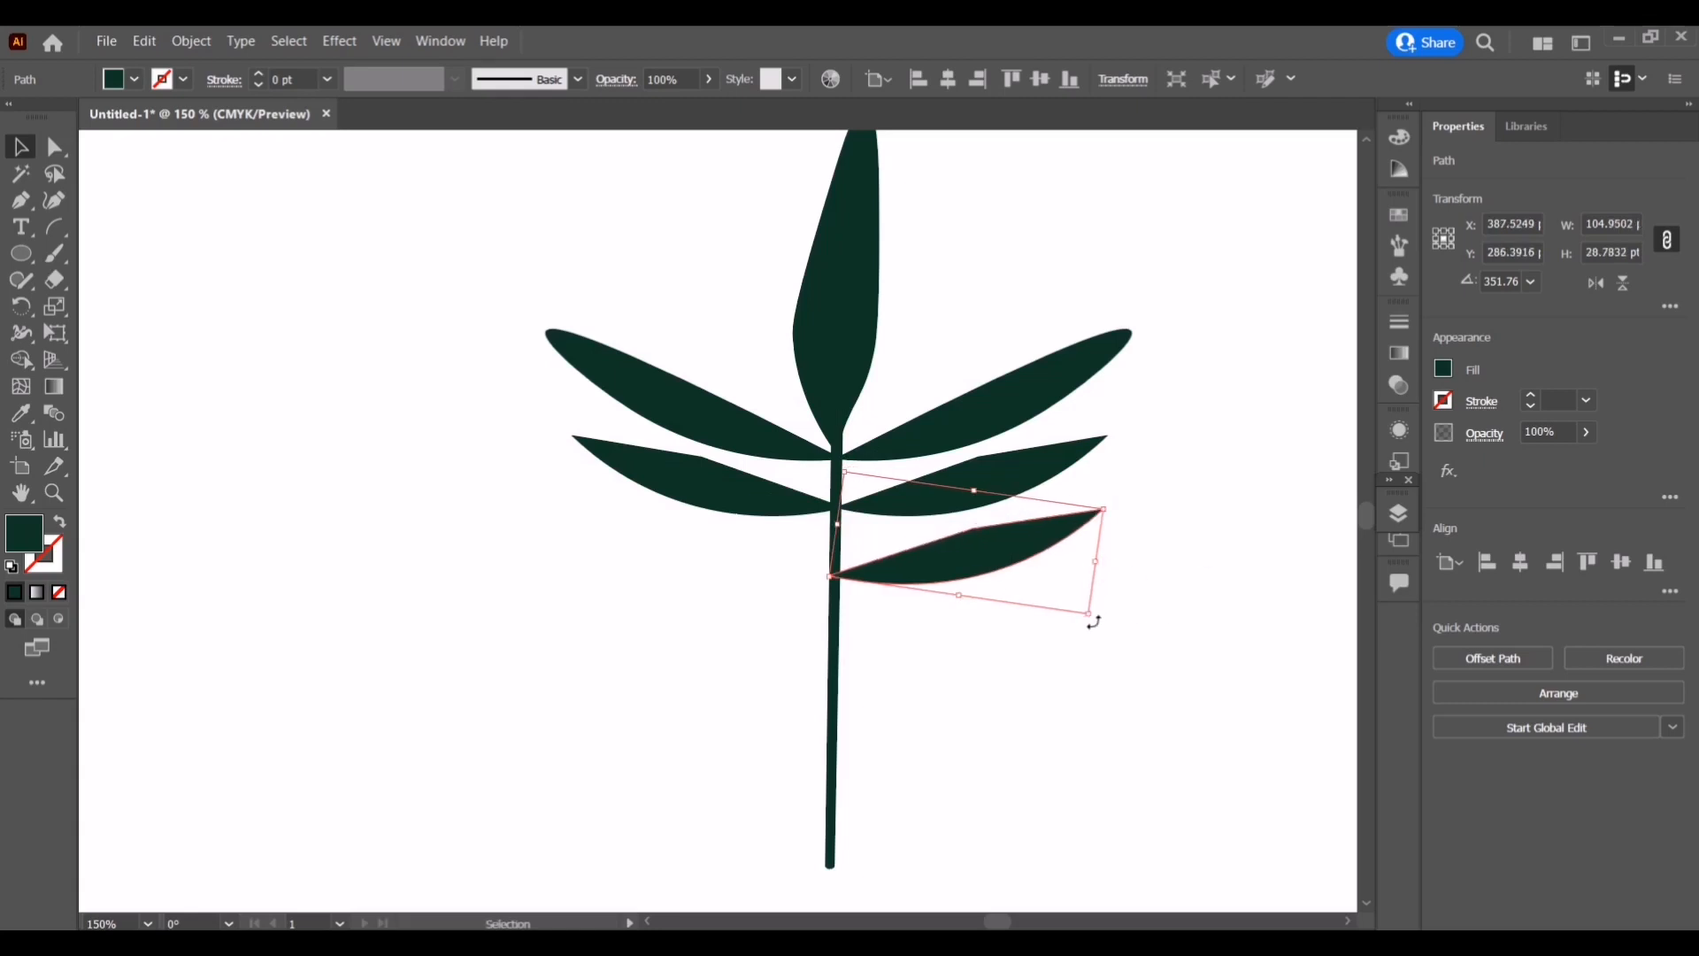
left_click_drag(1094, 622, 1063, 548)
Smooth the upper edge of the third right leaf into a continuous curve with the Curvature tool
left_click(53, 210)
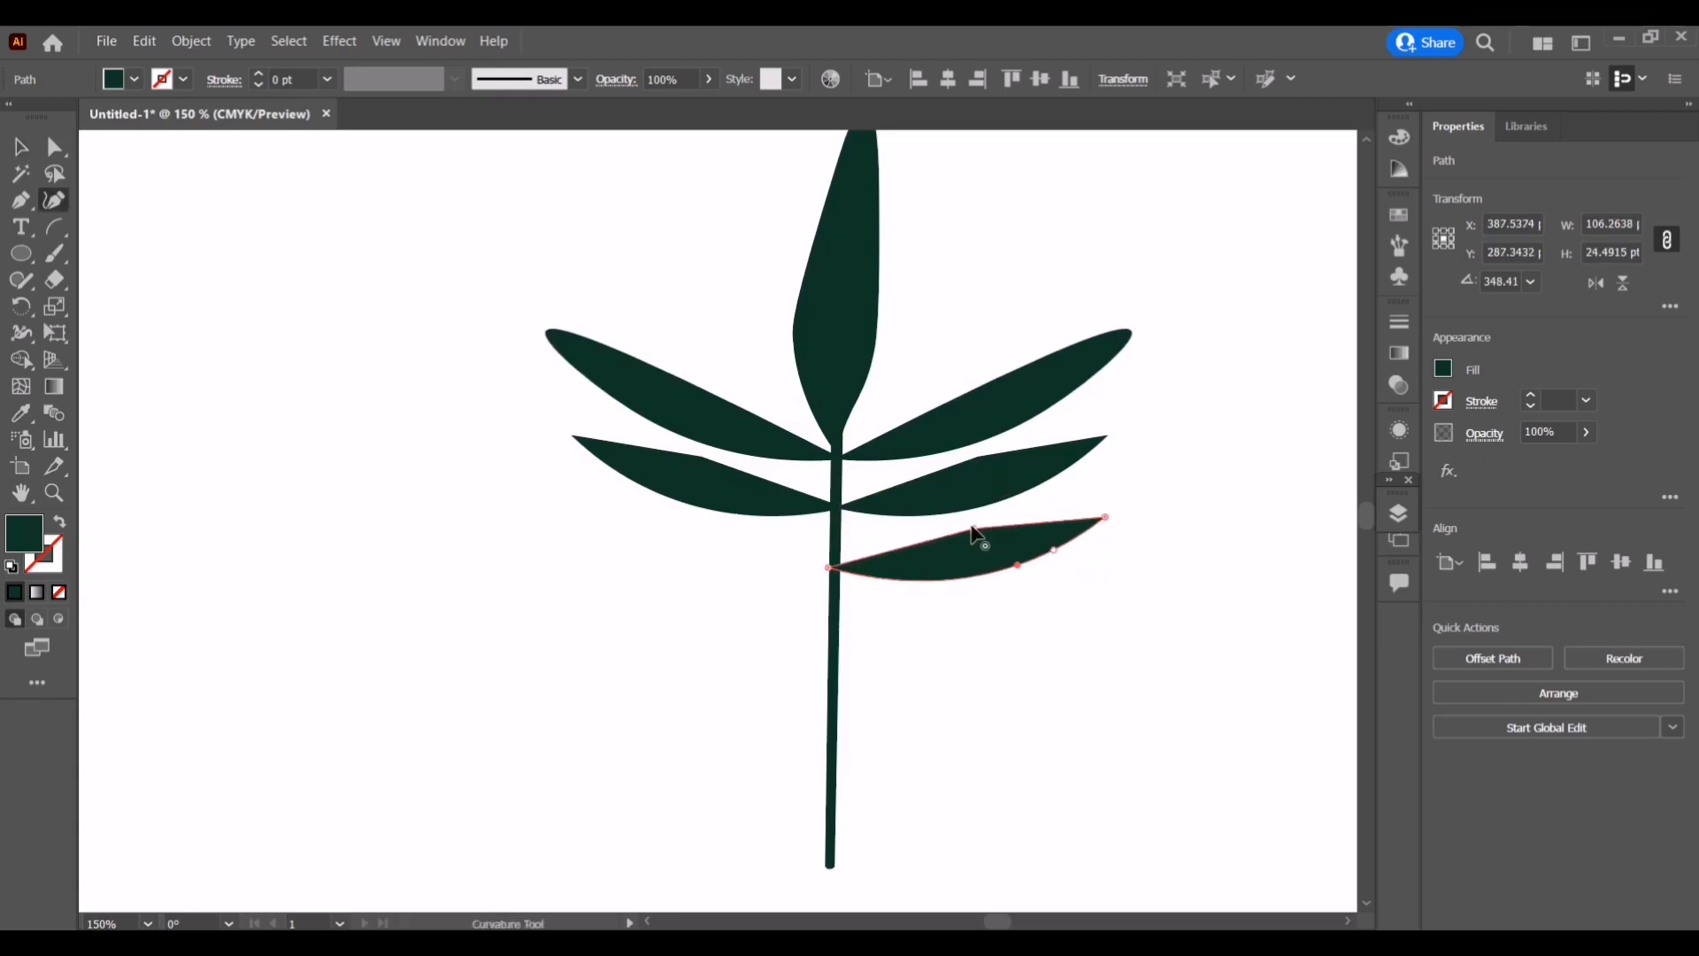
key("v")
left_click(986, 569)
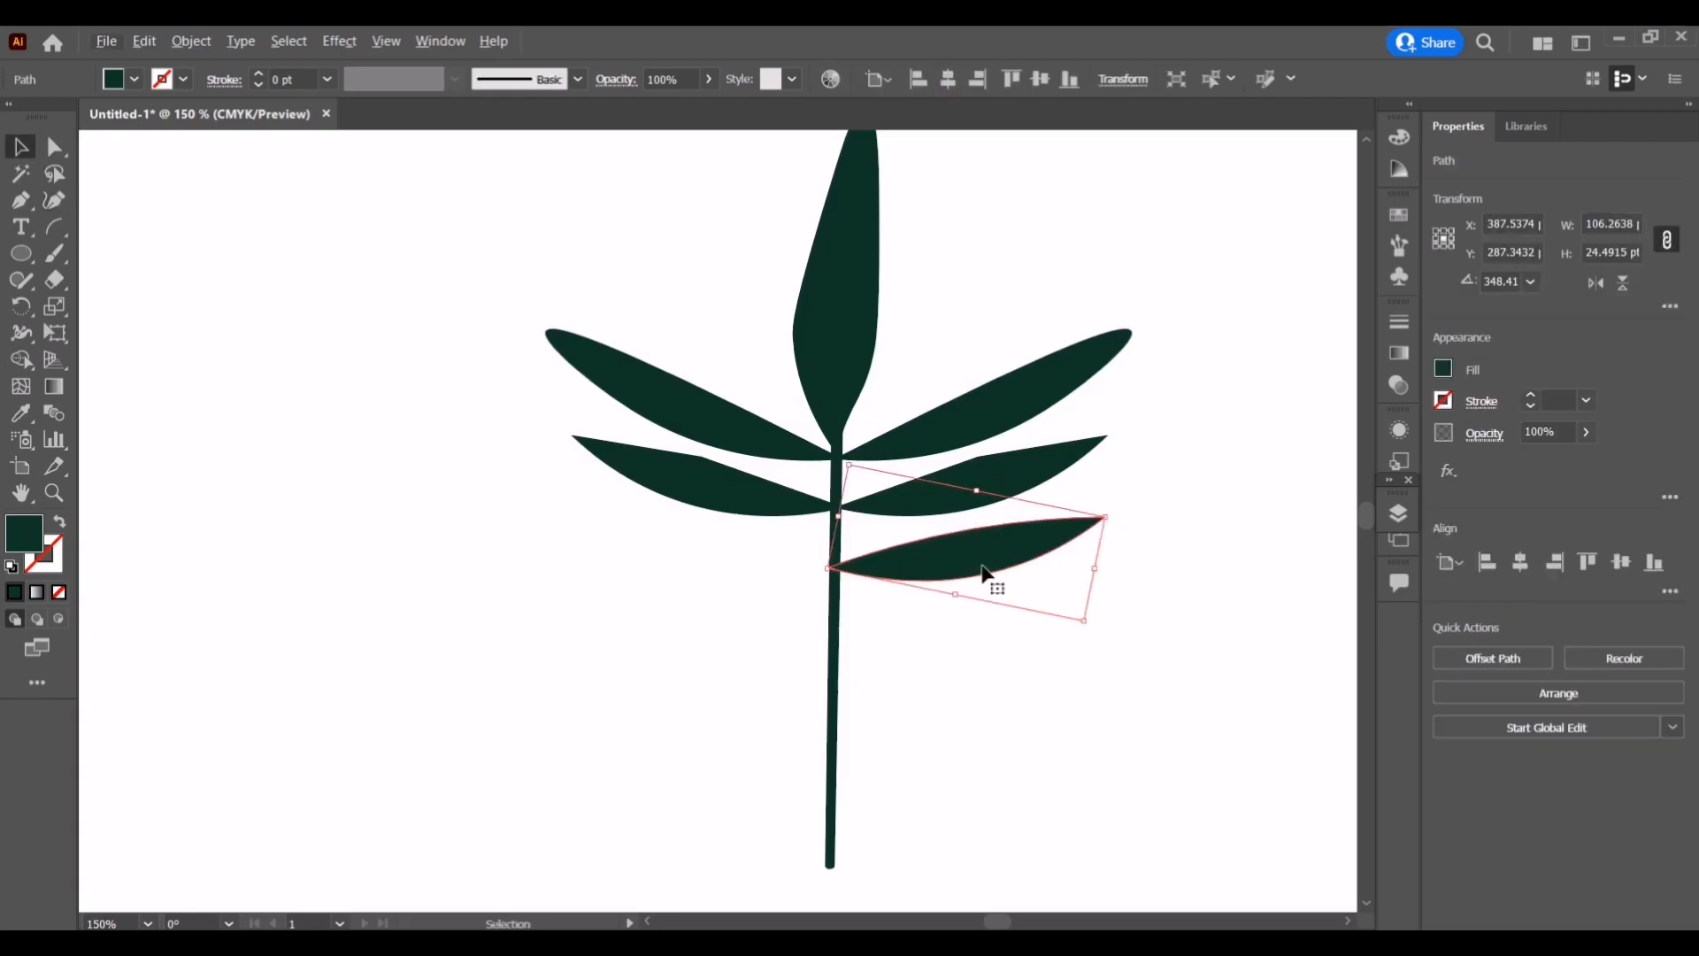
Duplicate the third right leaf onto the left side of the stem and reflect the copy across the vertical axis
right_click(792, 585)
left_click_drag(986, 568, 726, 599)
mouse_move(885, 801)
left_click(1130, 687)
left_click(858, 625)
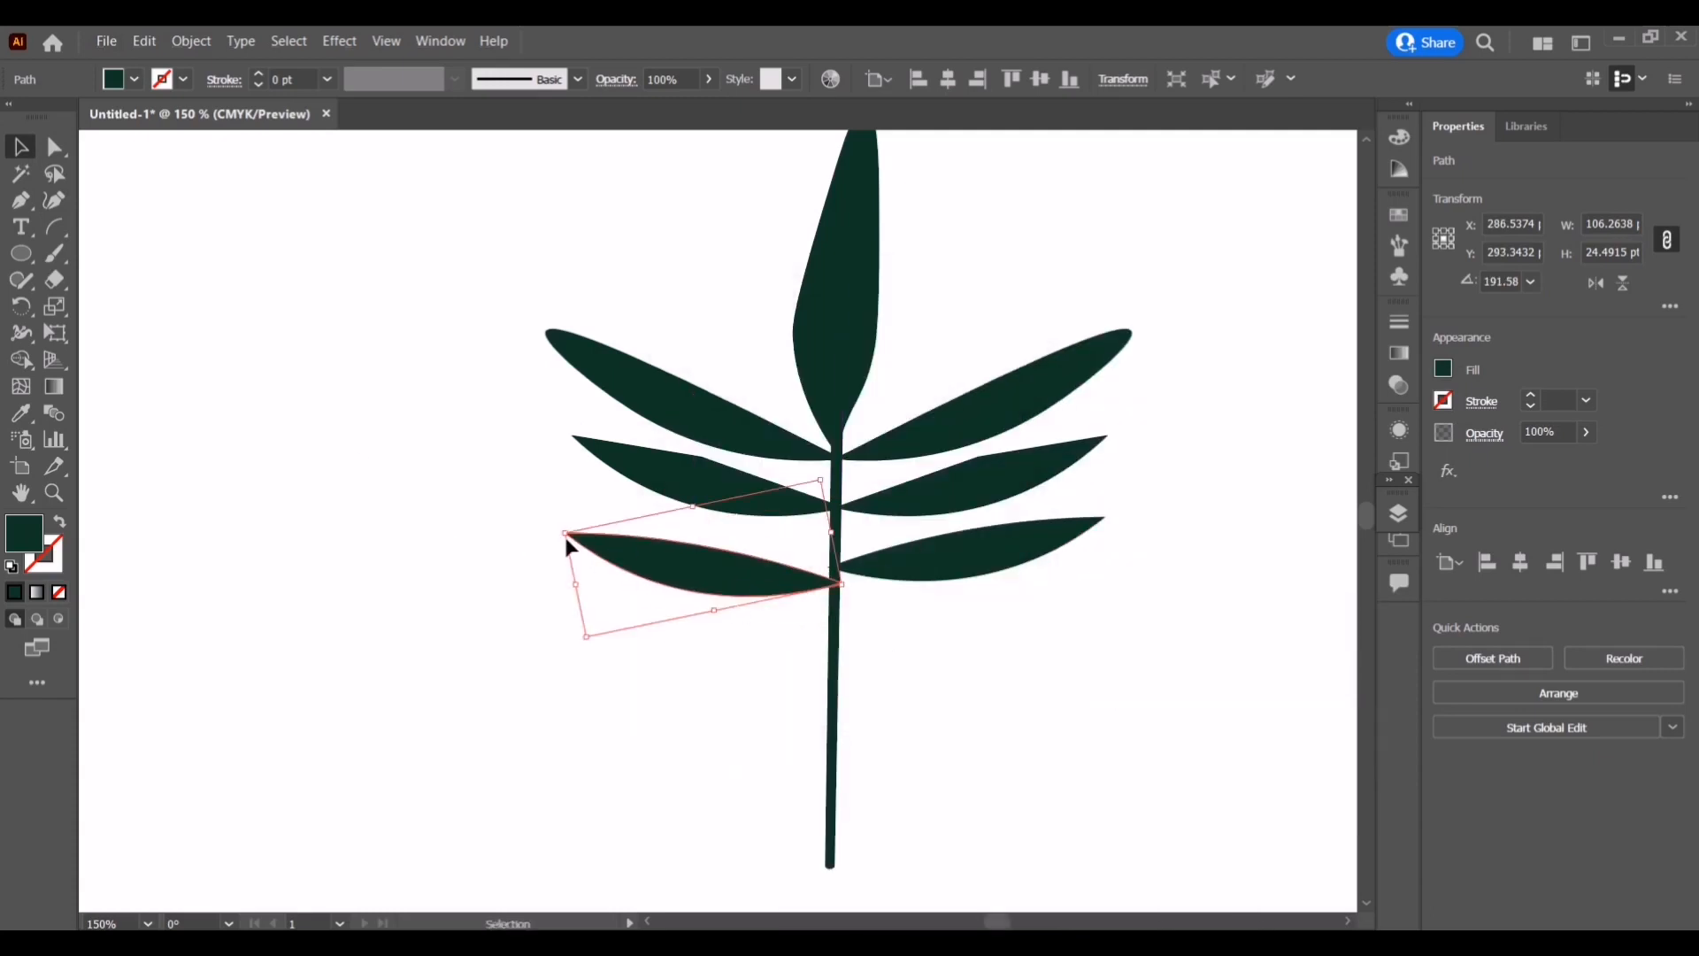
Shrink the third left leaf and fit its base against the stem, opposite the third right leaf
left_click_drag(564, 533, 603, 529)
left_click_drag(623, 637, 675, 568)
left_click(295, 371)
Rotate both leaves of the topmost side pair more steeply upward and keep their bases joined to the stem
left_click(1097, 362)
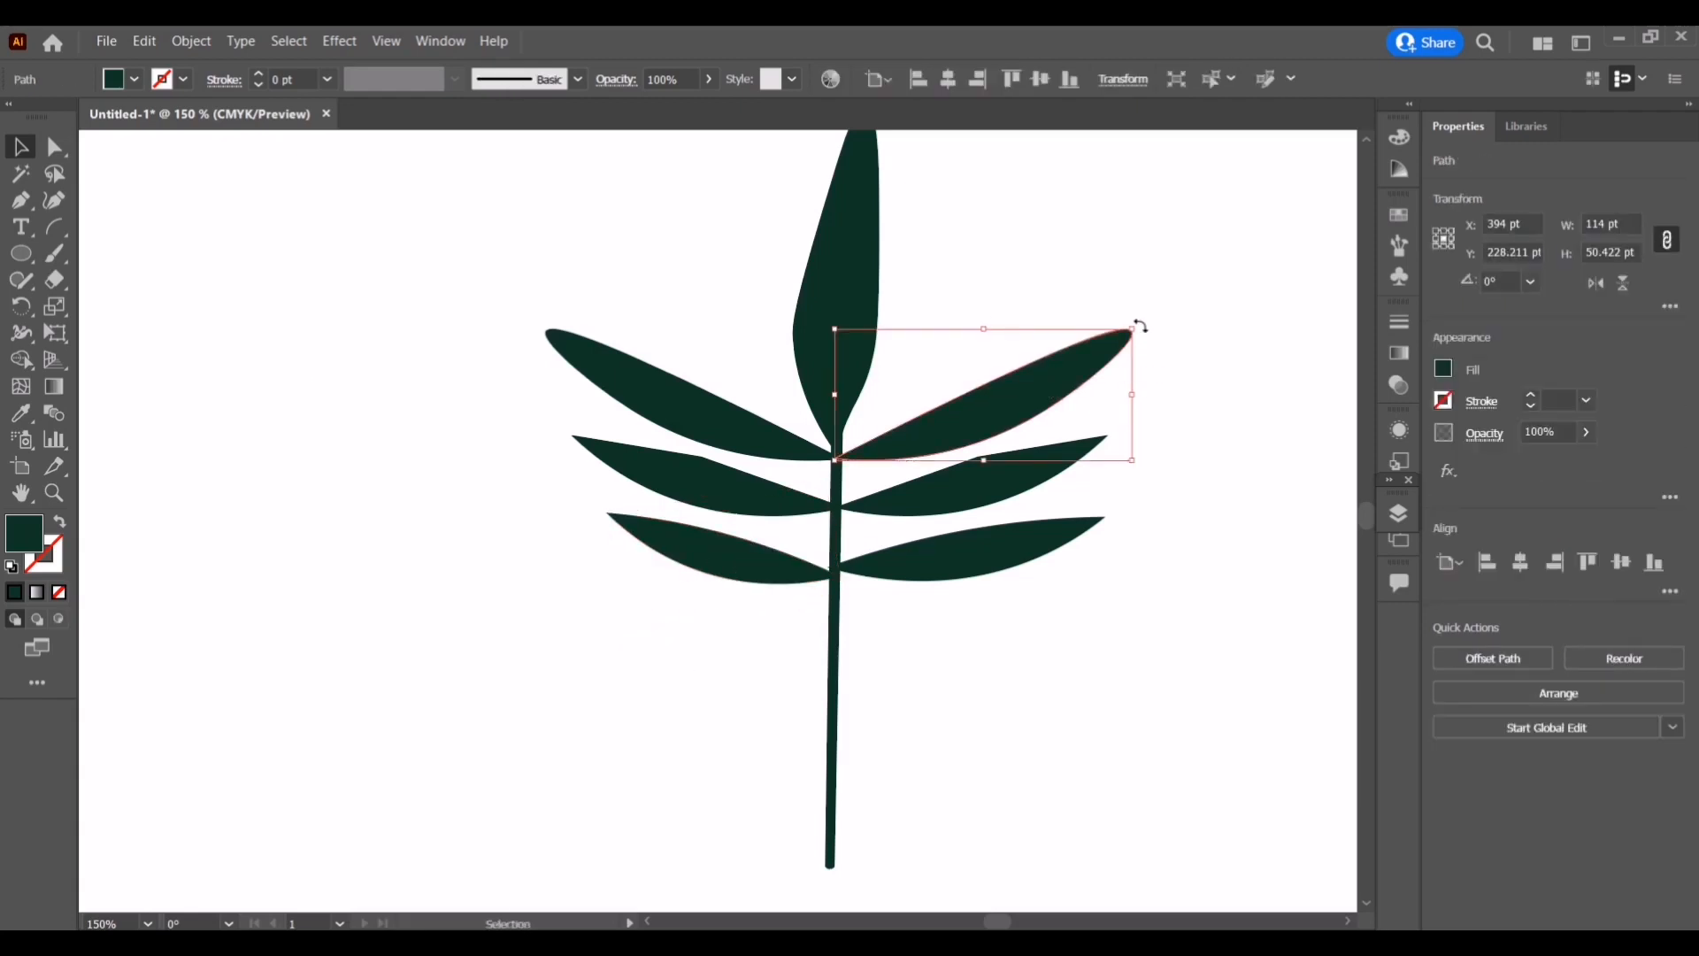
left_click_drag(1139, 325, 1065, 360)
left_click(1254, 558)
left_click(611, 367)
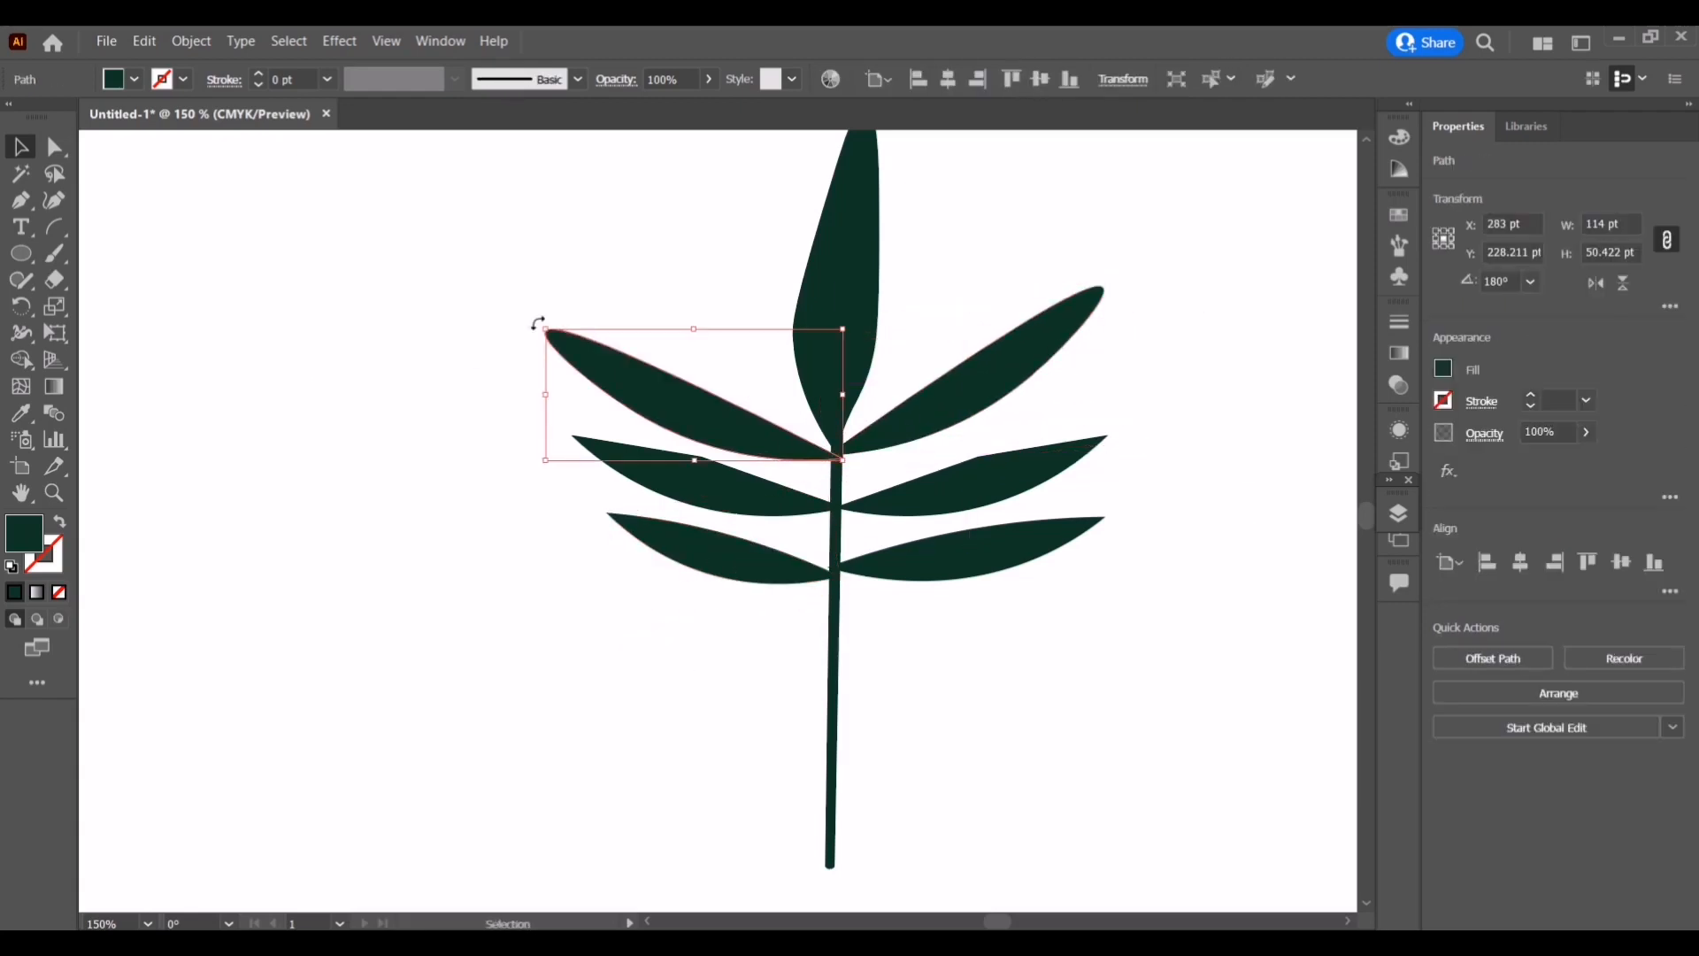
left_click_drag(537, 324, 542, 309)
left_click_drag(627, 386, 635, 371)
left_click(677, 434)
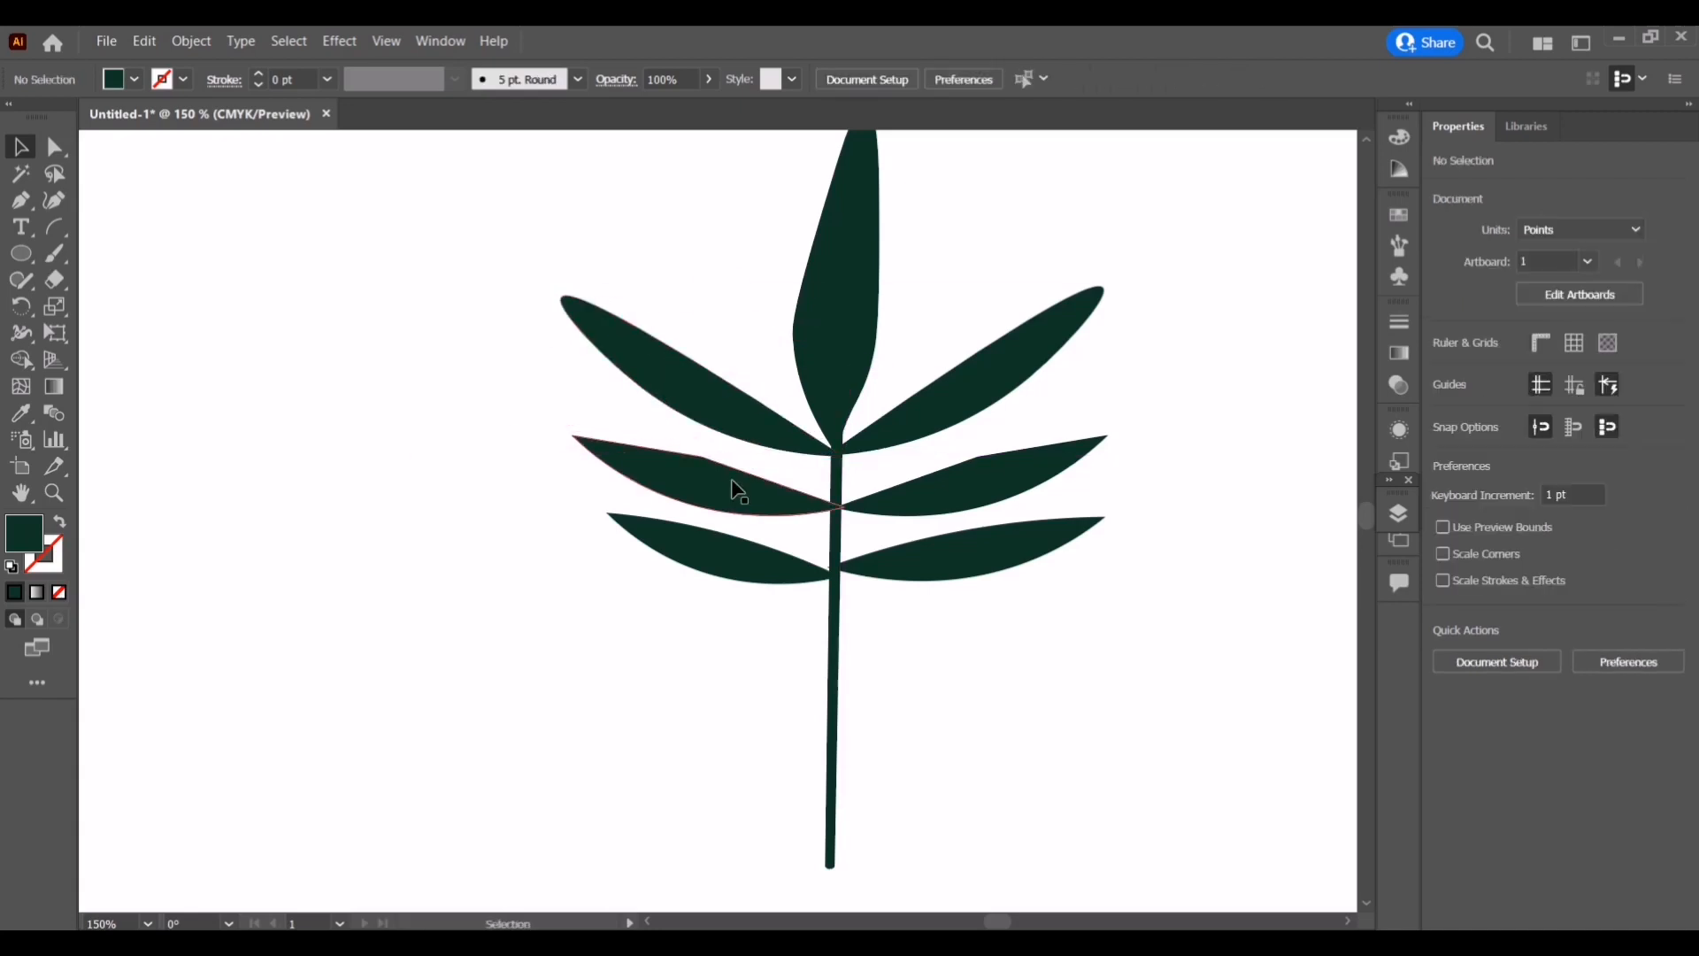
Move the second and third leaf pairs slightly up the stem
left_click(732, 480)
left_click(991, 491, "shift")
left_click(955, 558, "shift")
left_click_drag(947, 566, 951, 552)
left_click(649, 666)
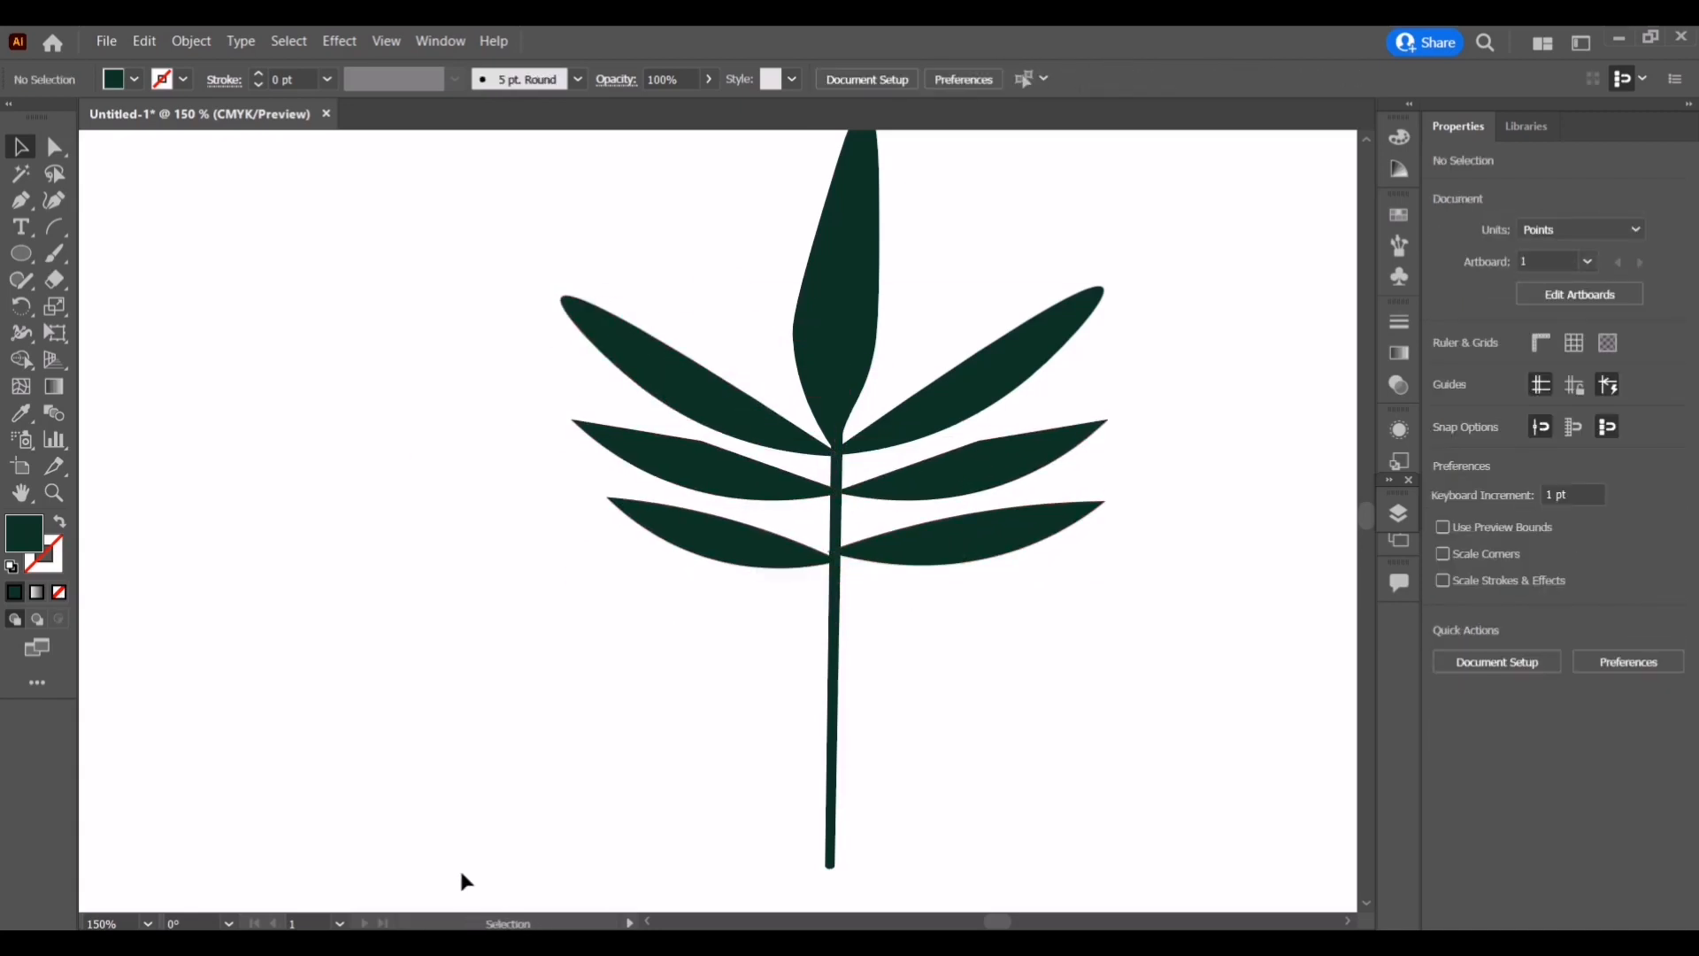
Duplicate the second and third leaf pairs below them on the stem and scale the copies slightly narrower
left_click(976, 563)
left_click(752, 542, "shift")
left_click(742, 479, "shift")
left_click(978, 485, "shift")
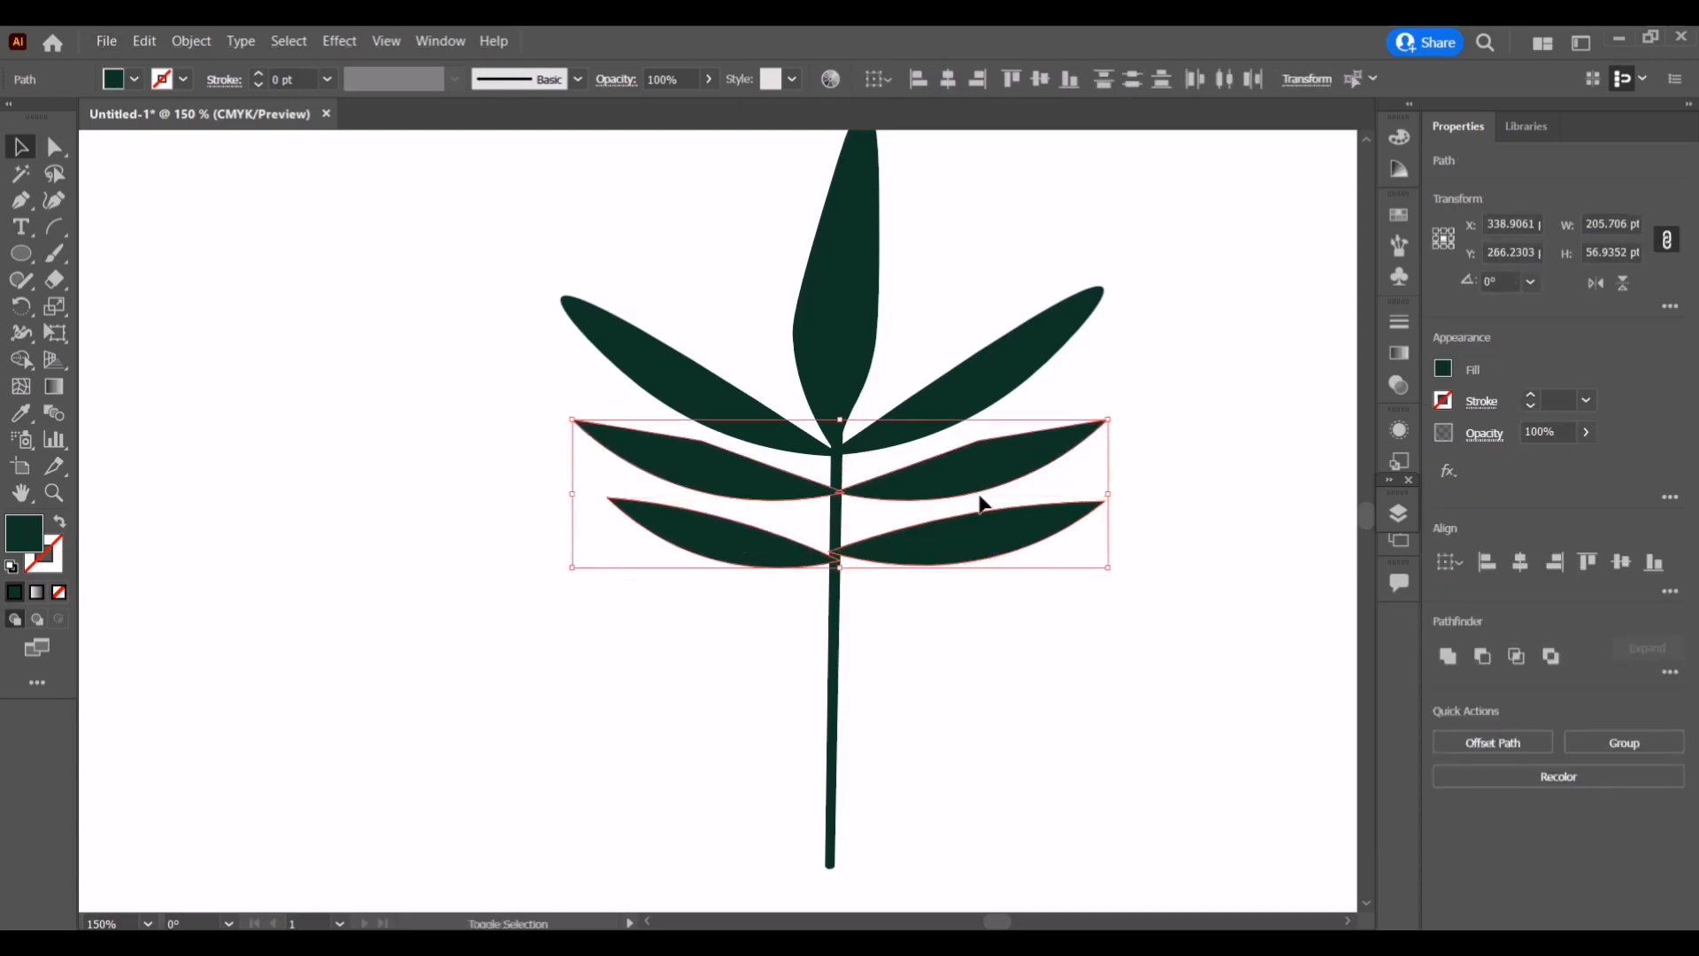
left_click_drag(964, 550, 964, 676)
left_click_drag(1110, 697, 1013, 699)
left_click(1015, 711)
Rotate the fourth right leaf slightly and shrink the fourth left leaf to about 84 × 34 pt
left_click(996, 609)
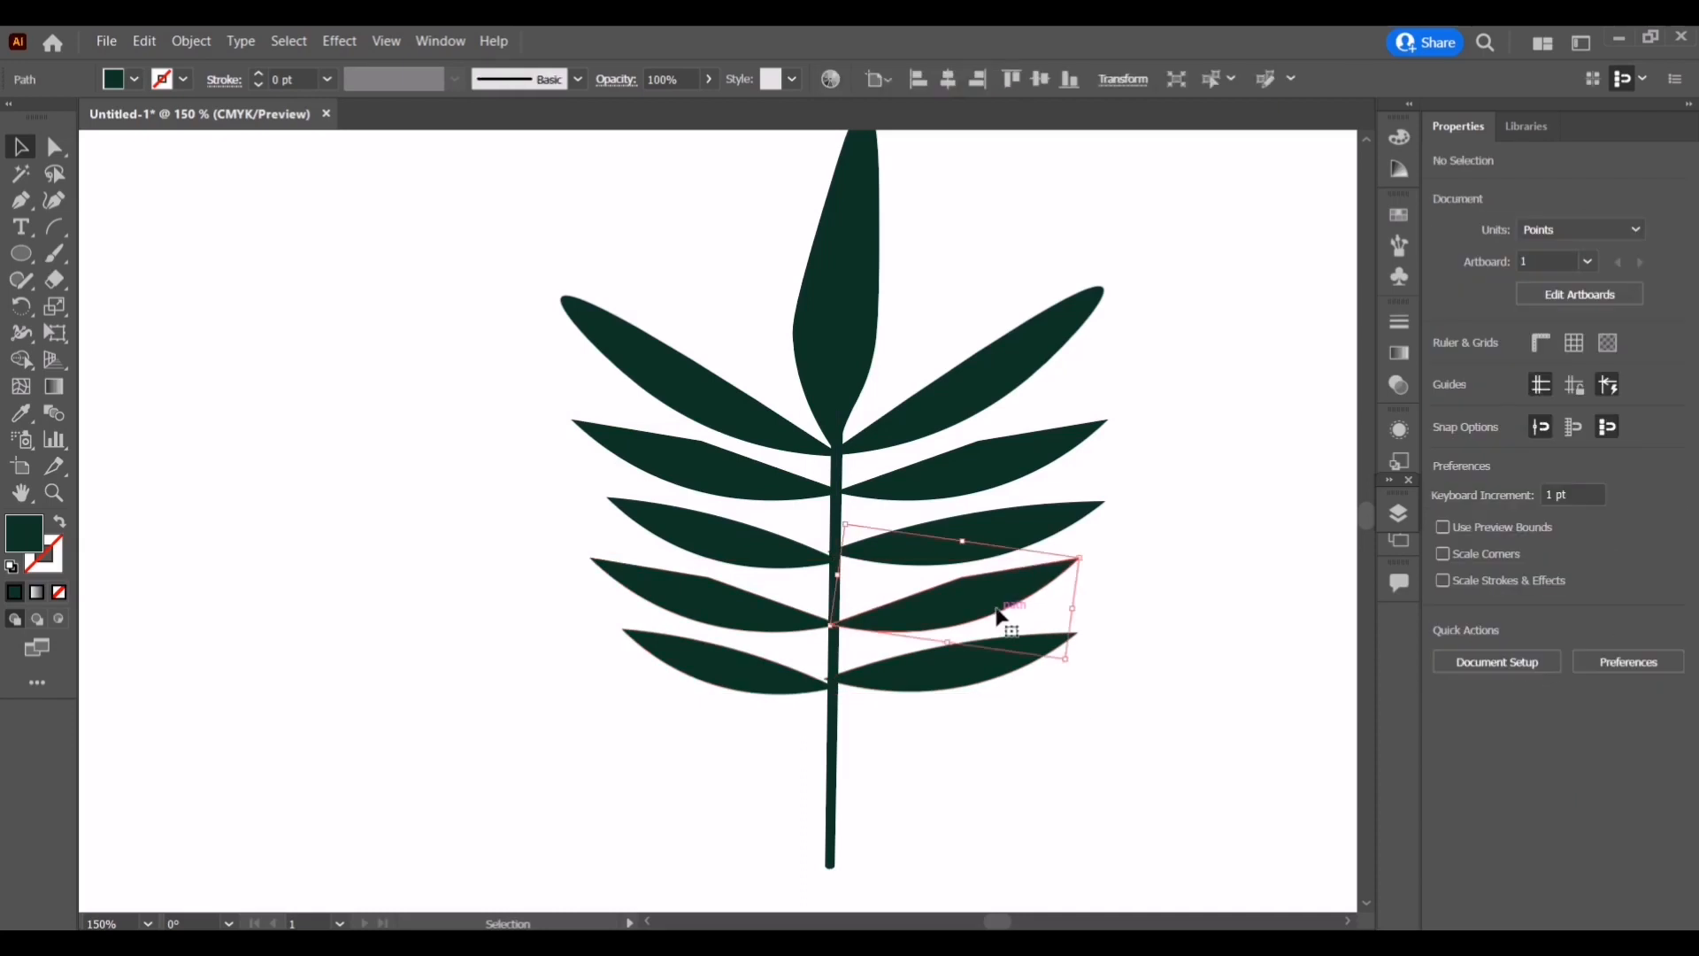
left_click_drag(1089, 565, 1086, 553)
left_click(761, 623)
left_click_drag(584, 549, 615, 547)
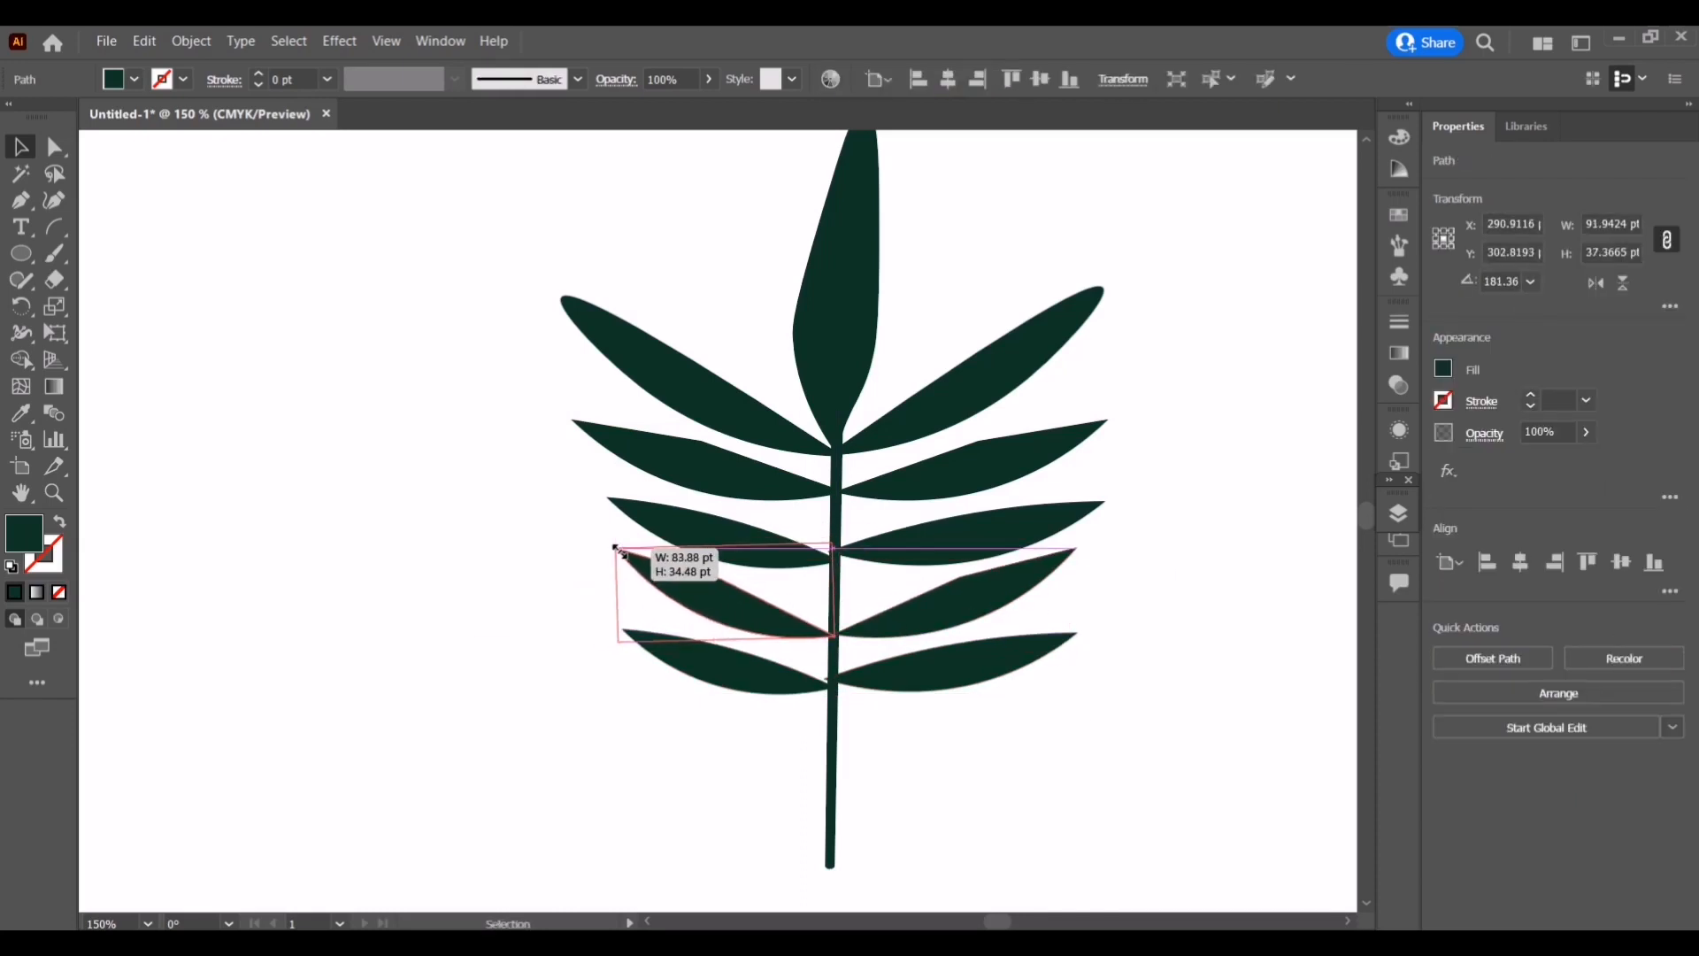
left_click(991, 705)
Shorten both leaves of the fifth pair and realign the left one with the stem
left_click(967, 680)
left_click_drag(1078, 637, 1027, 653)
left_click(740, 663)
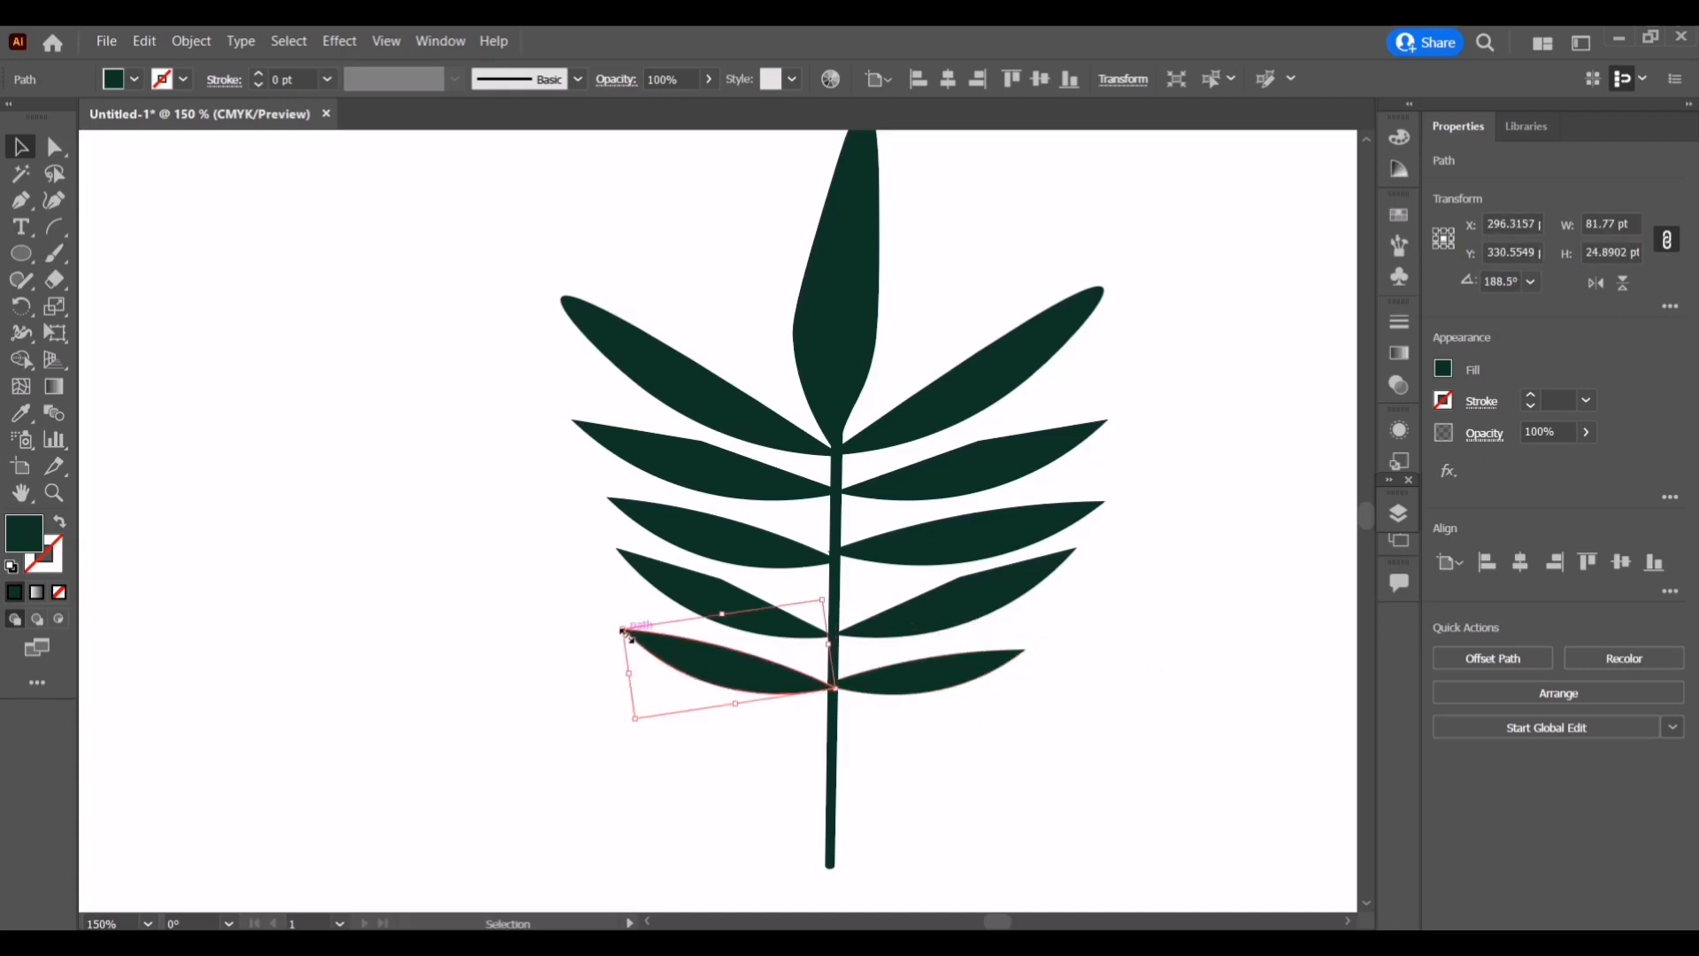
left_click_drag(624, 629, 635, 633)
left_click_drag(714, 677, 720, 677)
left_click(1136, 752)
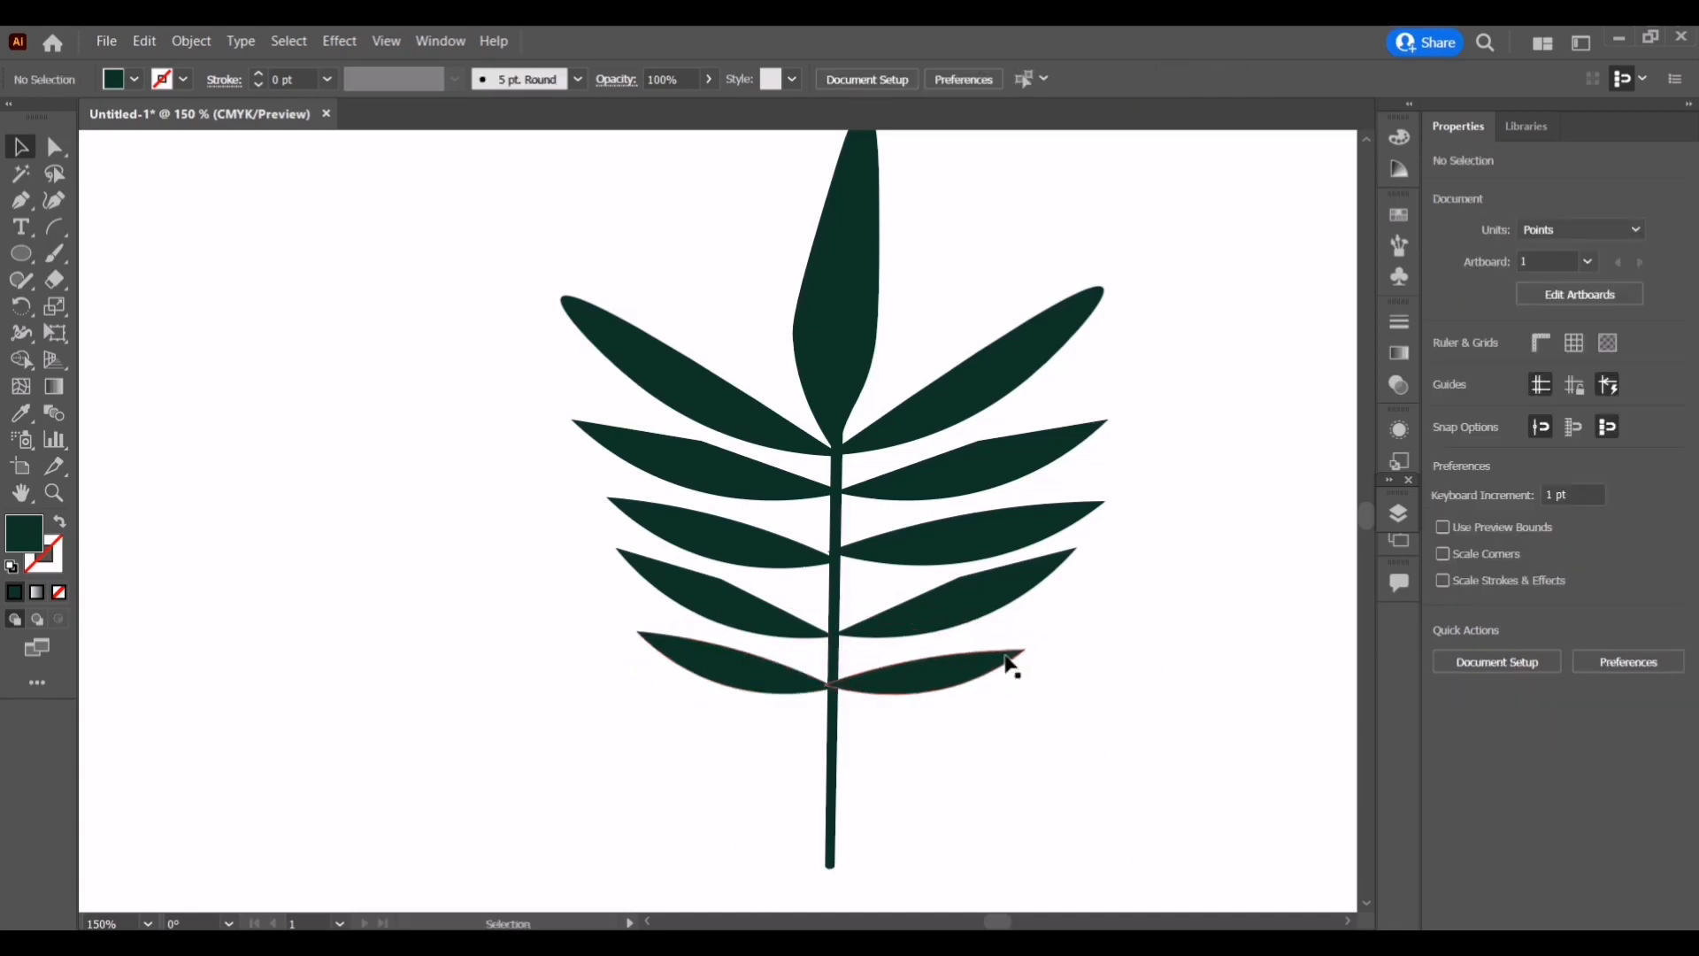
Duplicate the fifth leaf pair directly below it on the stem
left_click(786, 680)
left_click(792, 693, "shift")
left_click_drag(930, 685, 916, 749)
key("ctrl+z")
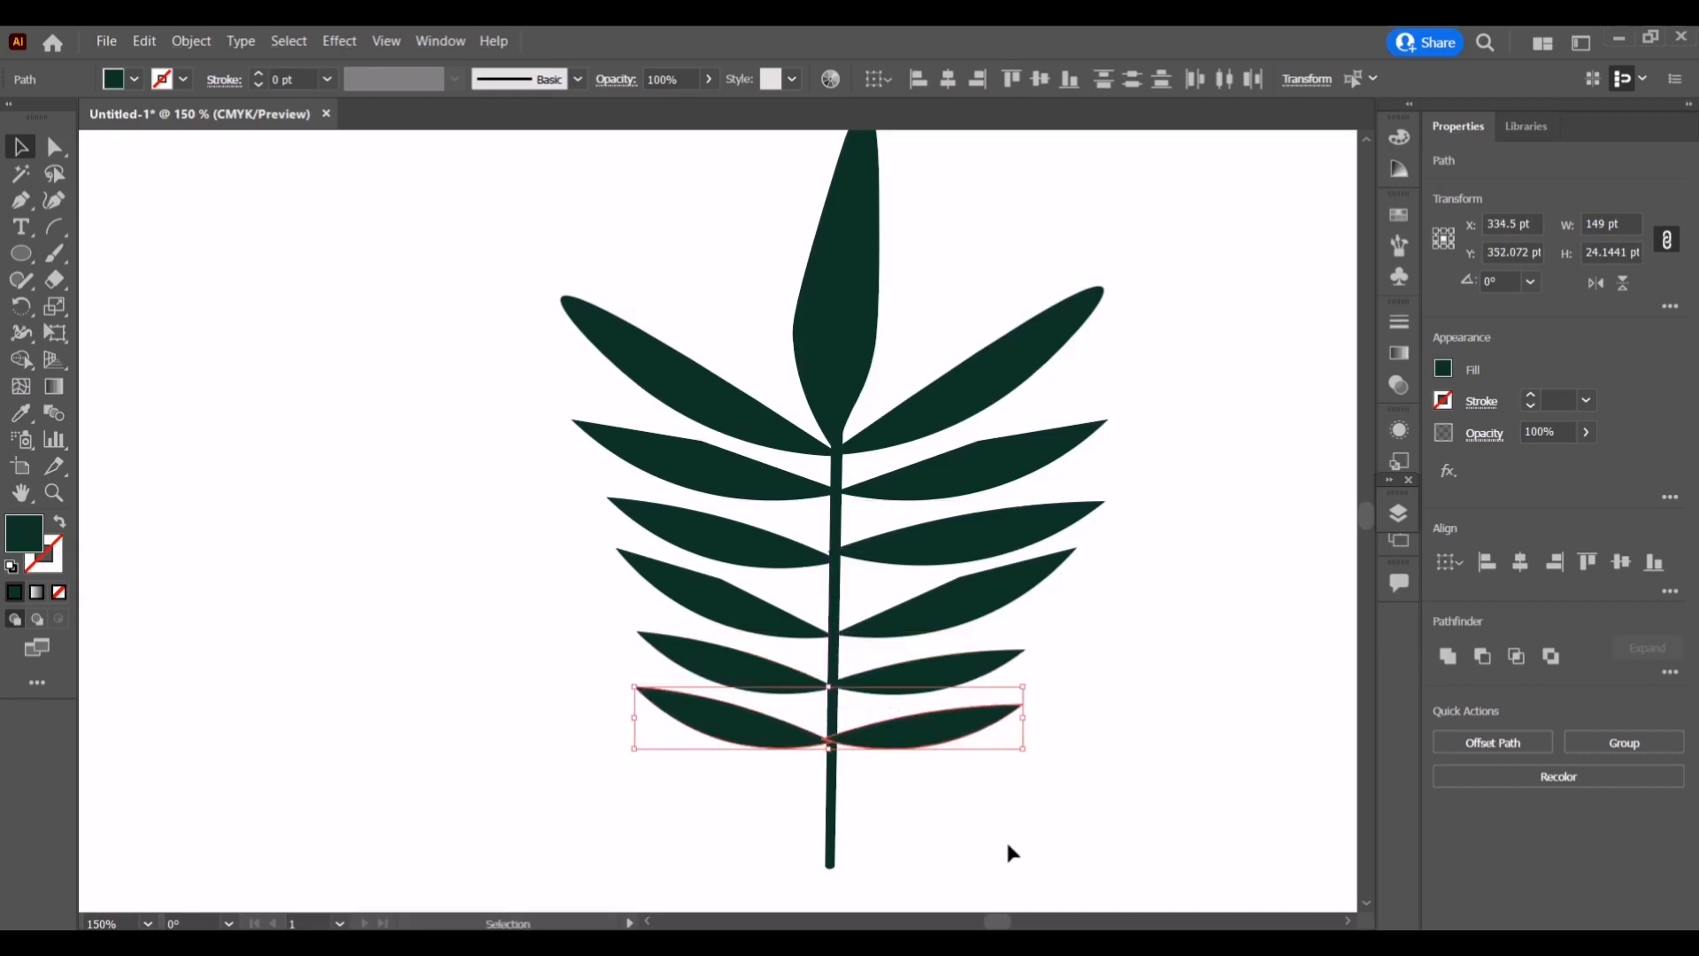
Move the topmost side leaf pair down to the base of the stem
left_click(972, 388)
left_click(775, 431, "shift")
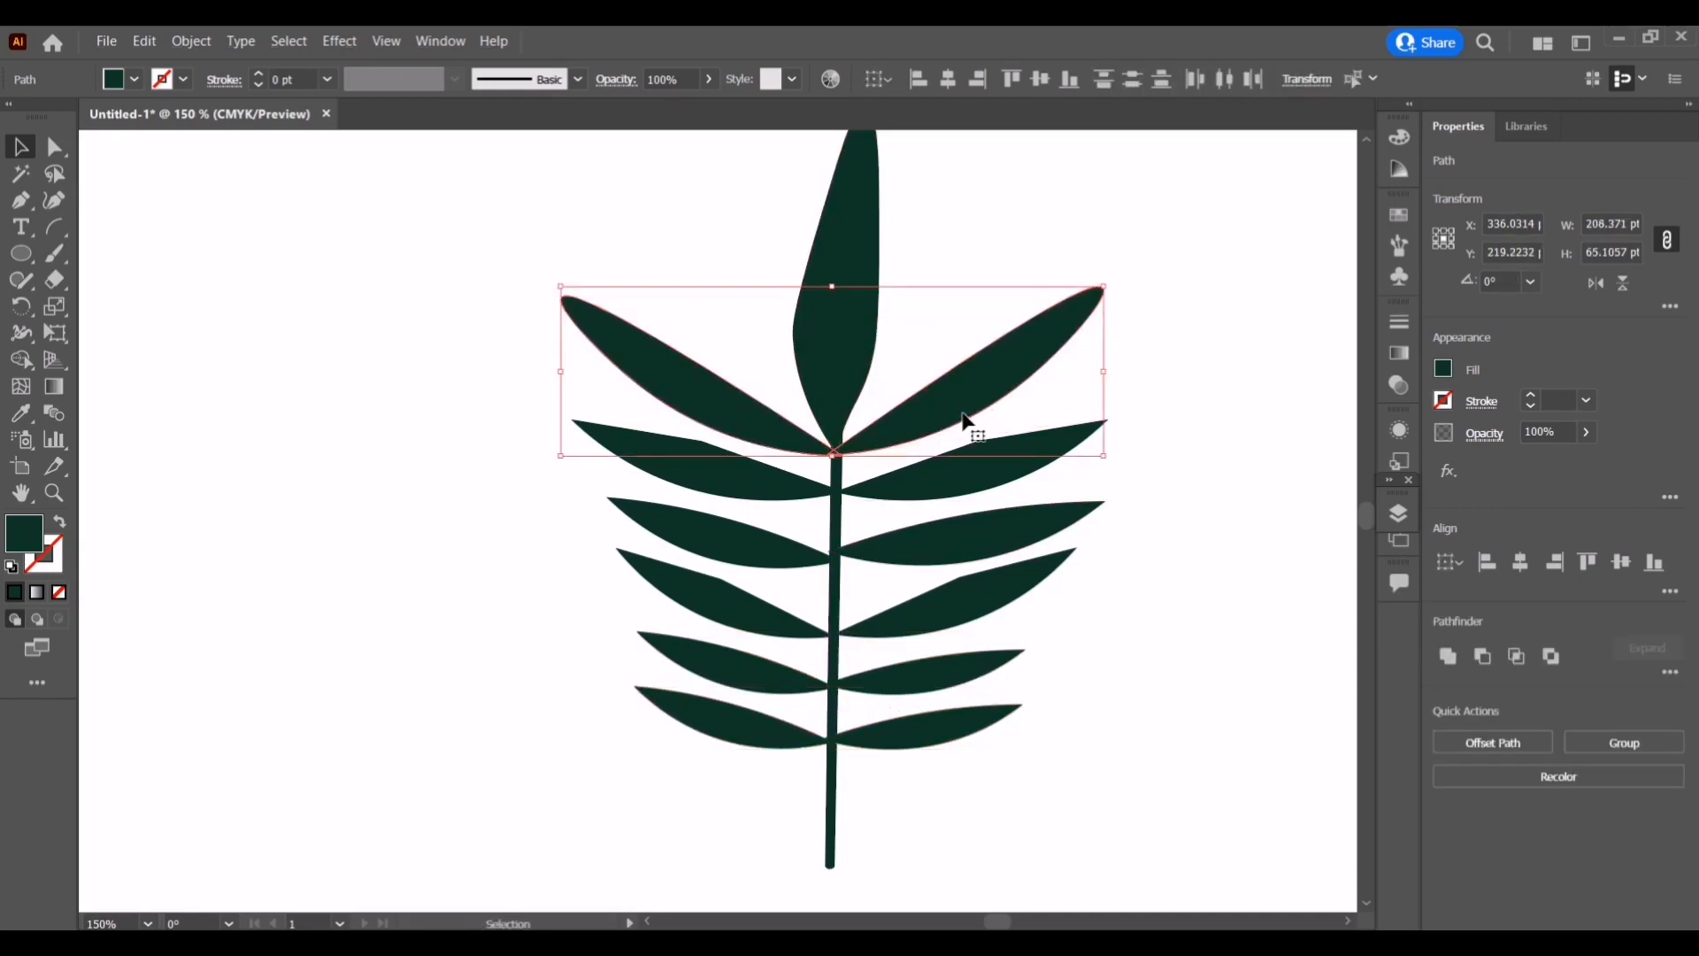
left_click_drag(964, 414, 963, 825)
Delete the small duplicated leaf pair just above the base pair
left_click(943, 485)
left_click(784, 485)
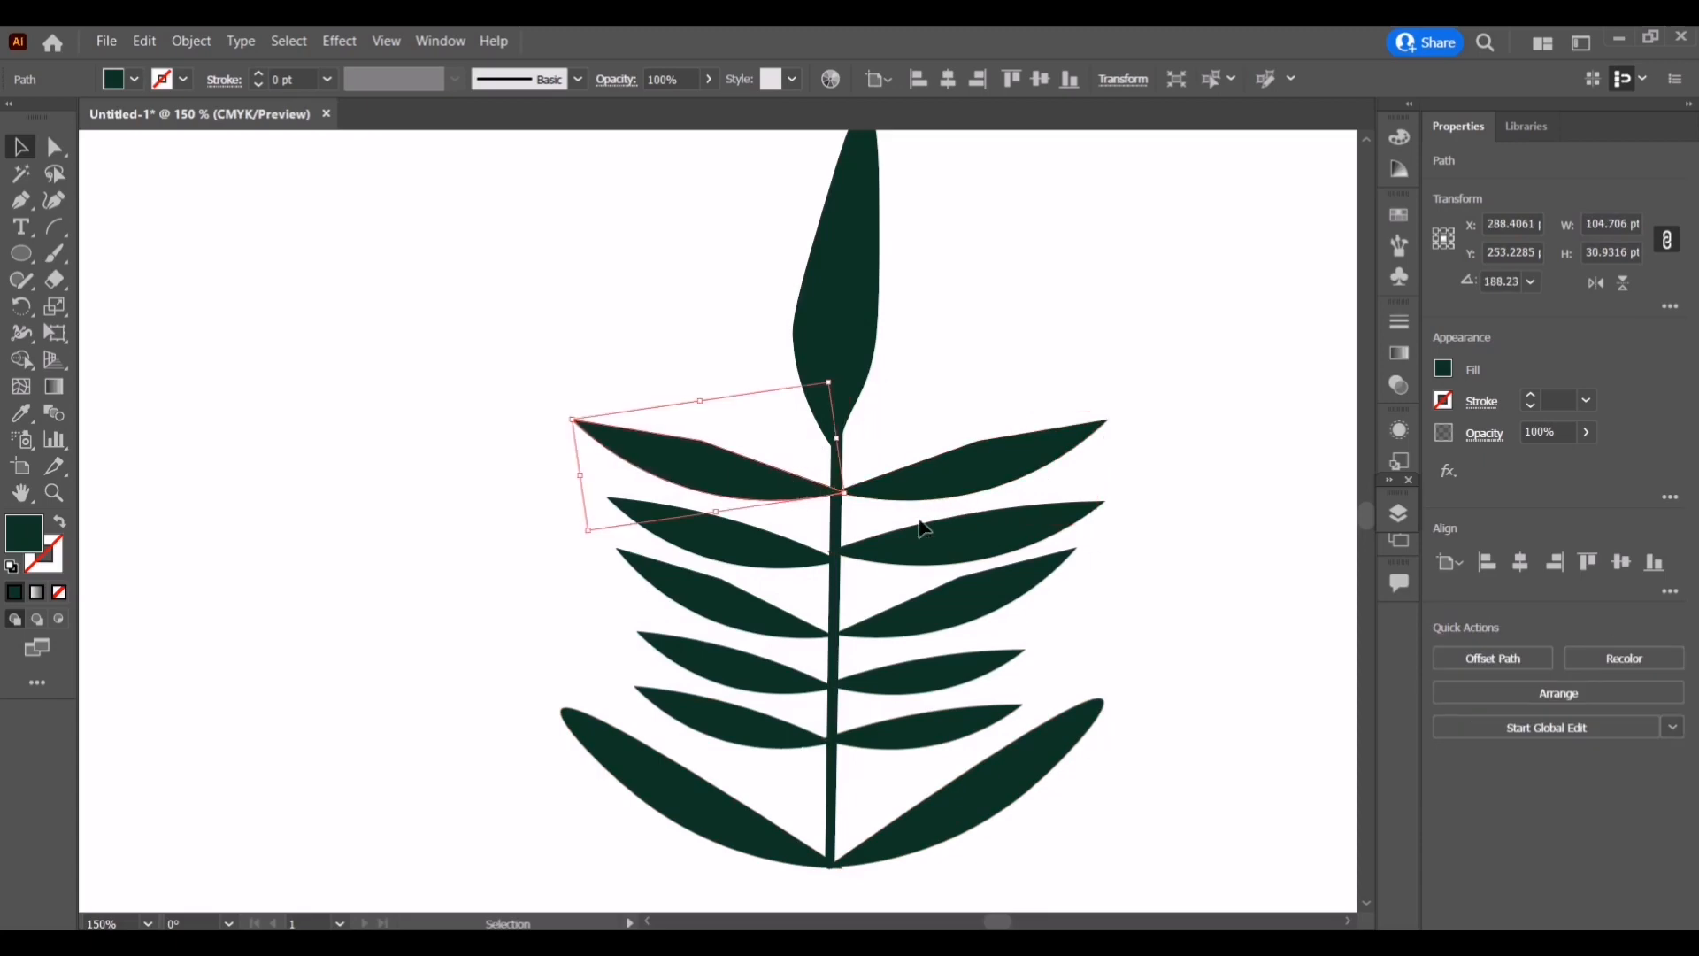
left_click(779, 730)
left_click(914, 732, "shift")
key("Delete")
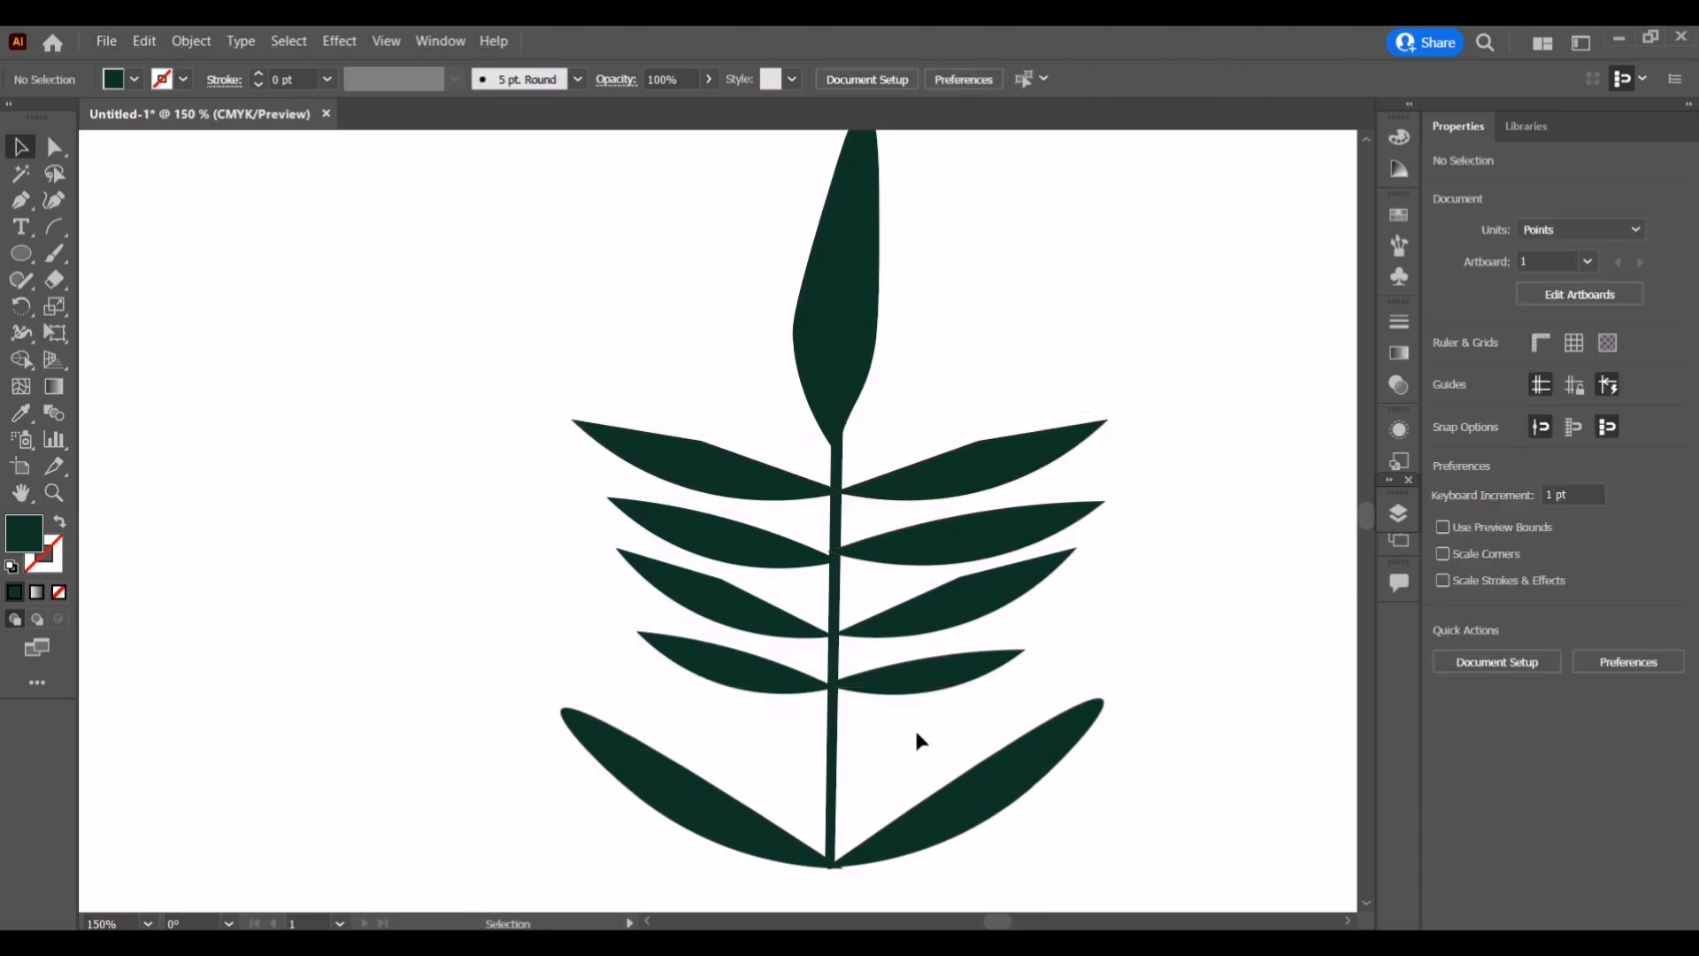
Move the uppermost remaining side leaf pair down the stem to just above the base pair
left_click(963, 485, "shift")
left_click_drag(957, 478, 947, 756)
key("ctrl+z")
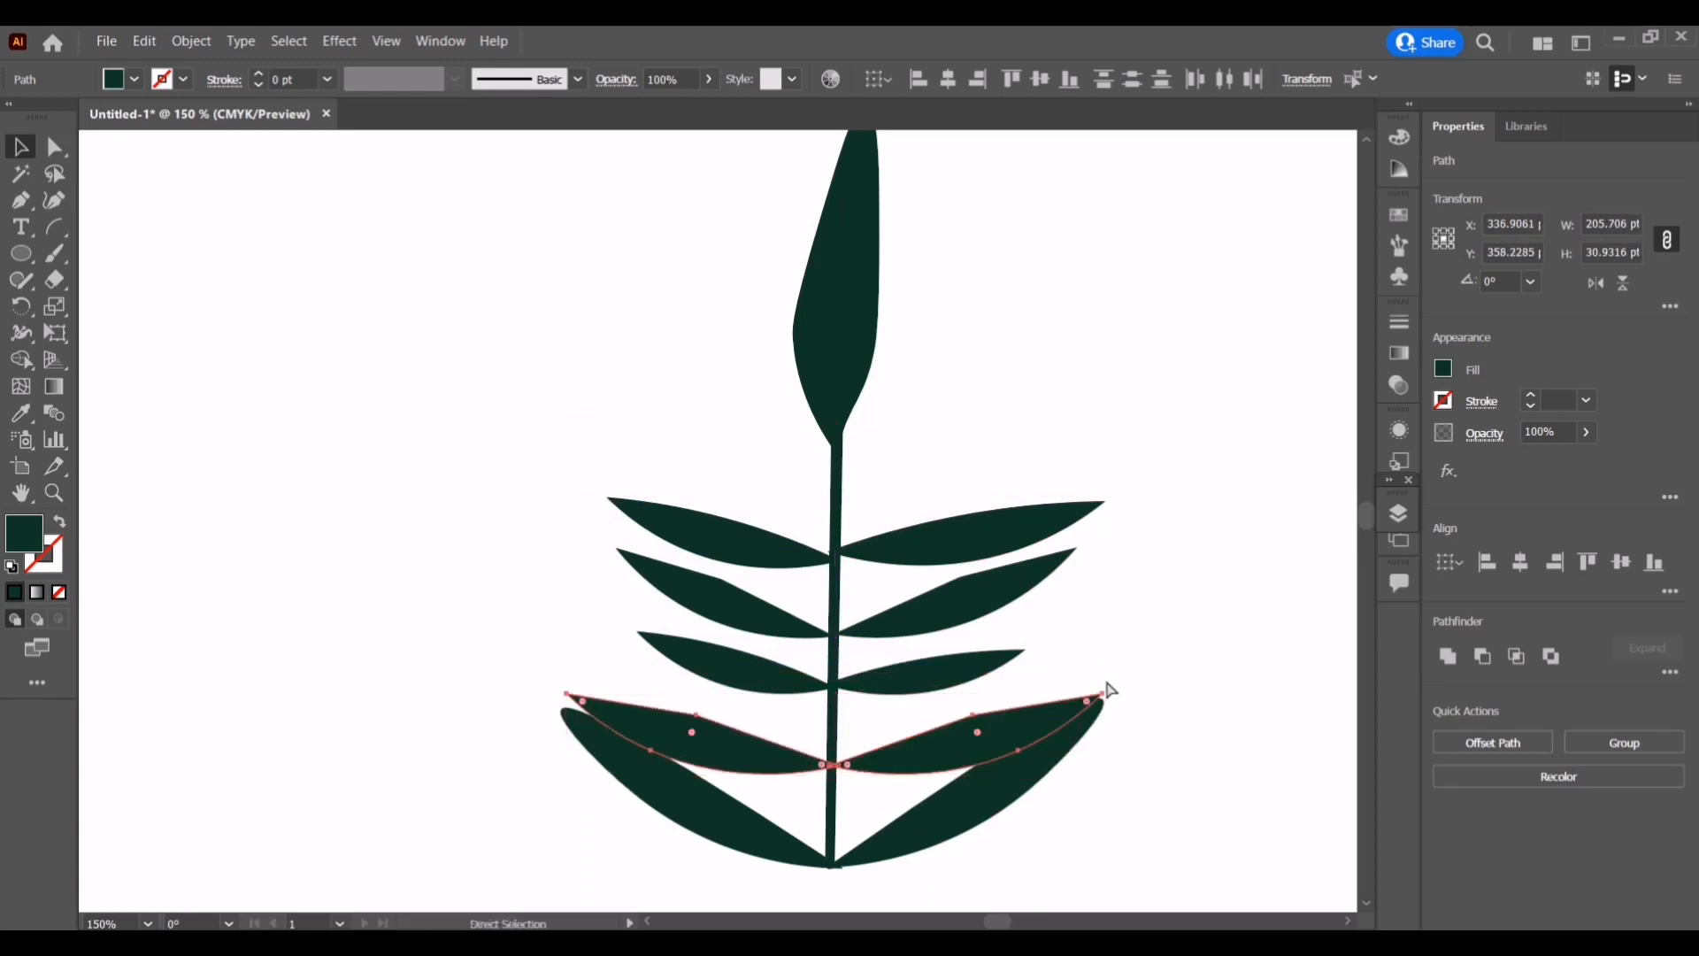
key("ctrl+z")
key("ctrl+shift+z")
left_click(1118, 657)
Rotate both leaves of the second-lowest pair more steeply upward and bring their bases back to the stem
left_click(1058, 715)
left_click_drag(1114, 690, 1098, 657)
left_click_drag(1006, 725, 989, 725)
left_click(609, 707)
left_click_drag(562, 693, 580, 651)
left_click_drag(668, 741, 676, 741)
Shrink the second-lowest right leaf slightly and align both leaves of that pair with the stem
left_click_drag(934, 742, 931, 755)
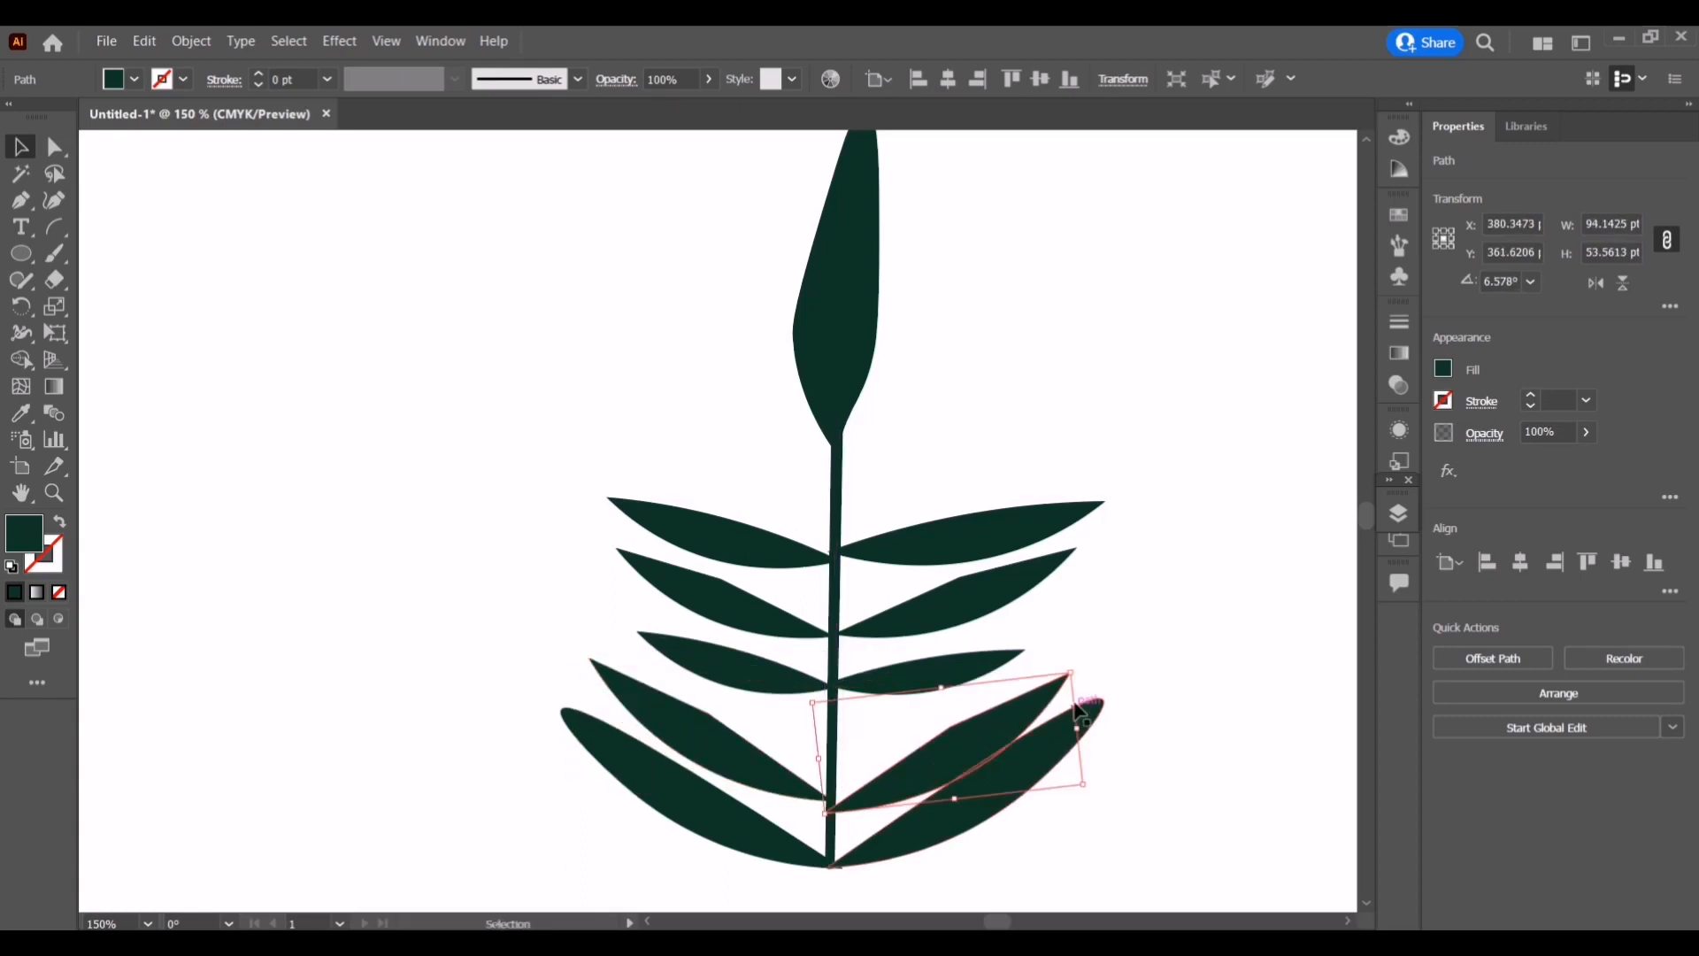
left_click_drag(1085, 704, 1080, 691)
left_click_drag(989, 733, 982, 721)
left_click(1149, 619)
left_click_drag(756, 778, 759, 779)
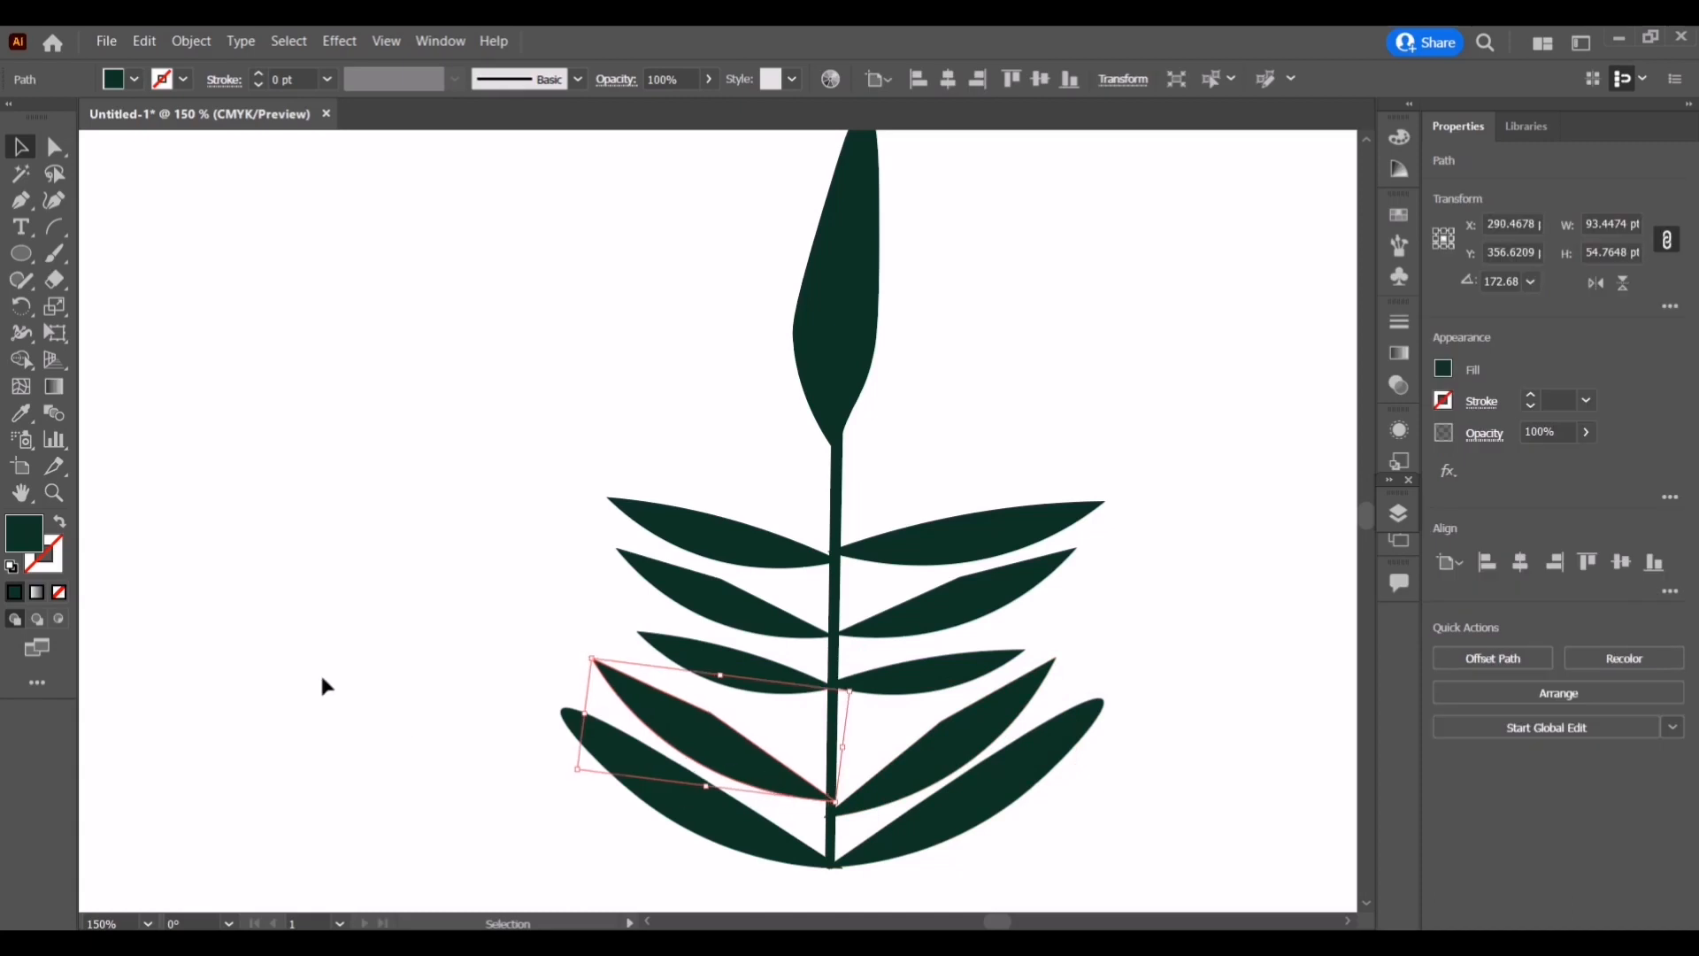
Move the smallest leaf pair off the stem, one leaf into the empty space on each side of the plant
left_click(320, 673)
left_click_drag(793, 685, 618, 422)
left_click_drag(929, 672, 1132, 367)
Duplicate the uppermost left side leaf as the third left leaf from the base and rotate it steeply upward
left_click(823, 562)
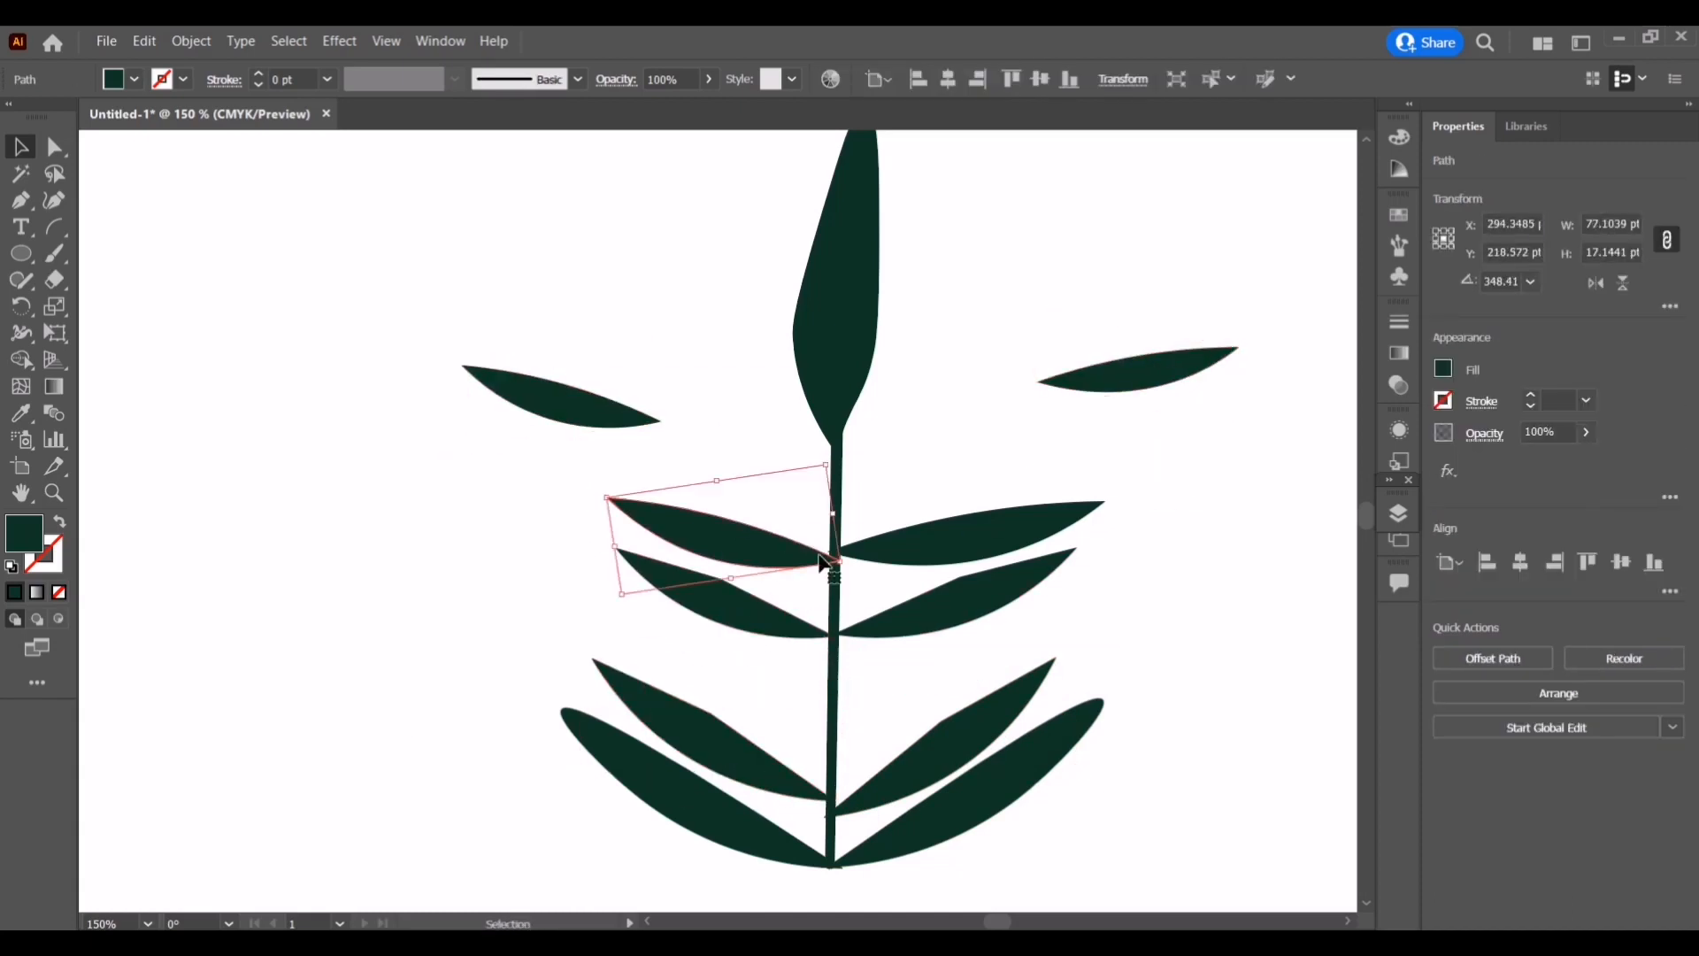
left_click_drag(794, 560, 827, 712)
left_click_drag(603, 655, 619, 595)
left_click_drag(658, 652, 598, 612)
left_click(748, 752)
left_click(659, 648)
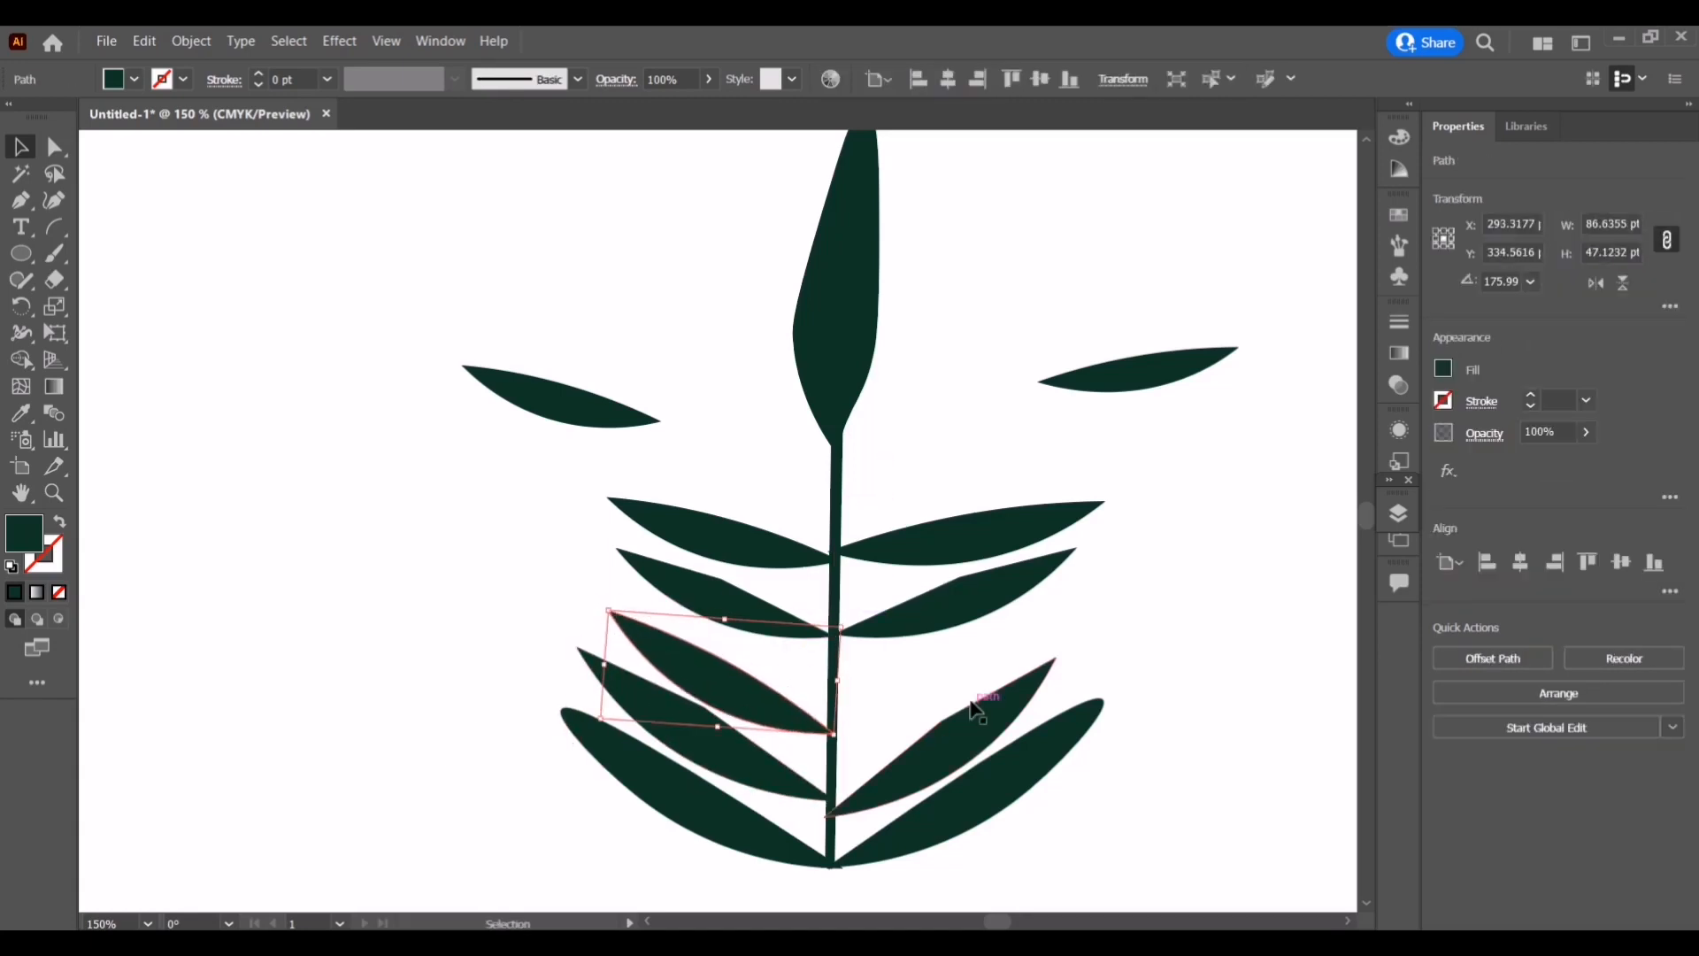
Move the uppermost right side leaf down to third from the base, rotate it to 3.753° and shorten it
left_click(1113, 422)
left_click_drag(1010, 548, 1005, 690)
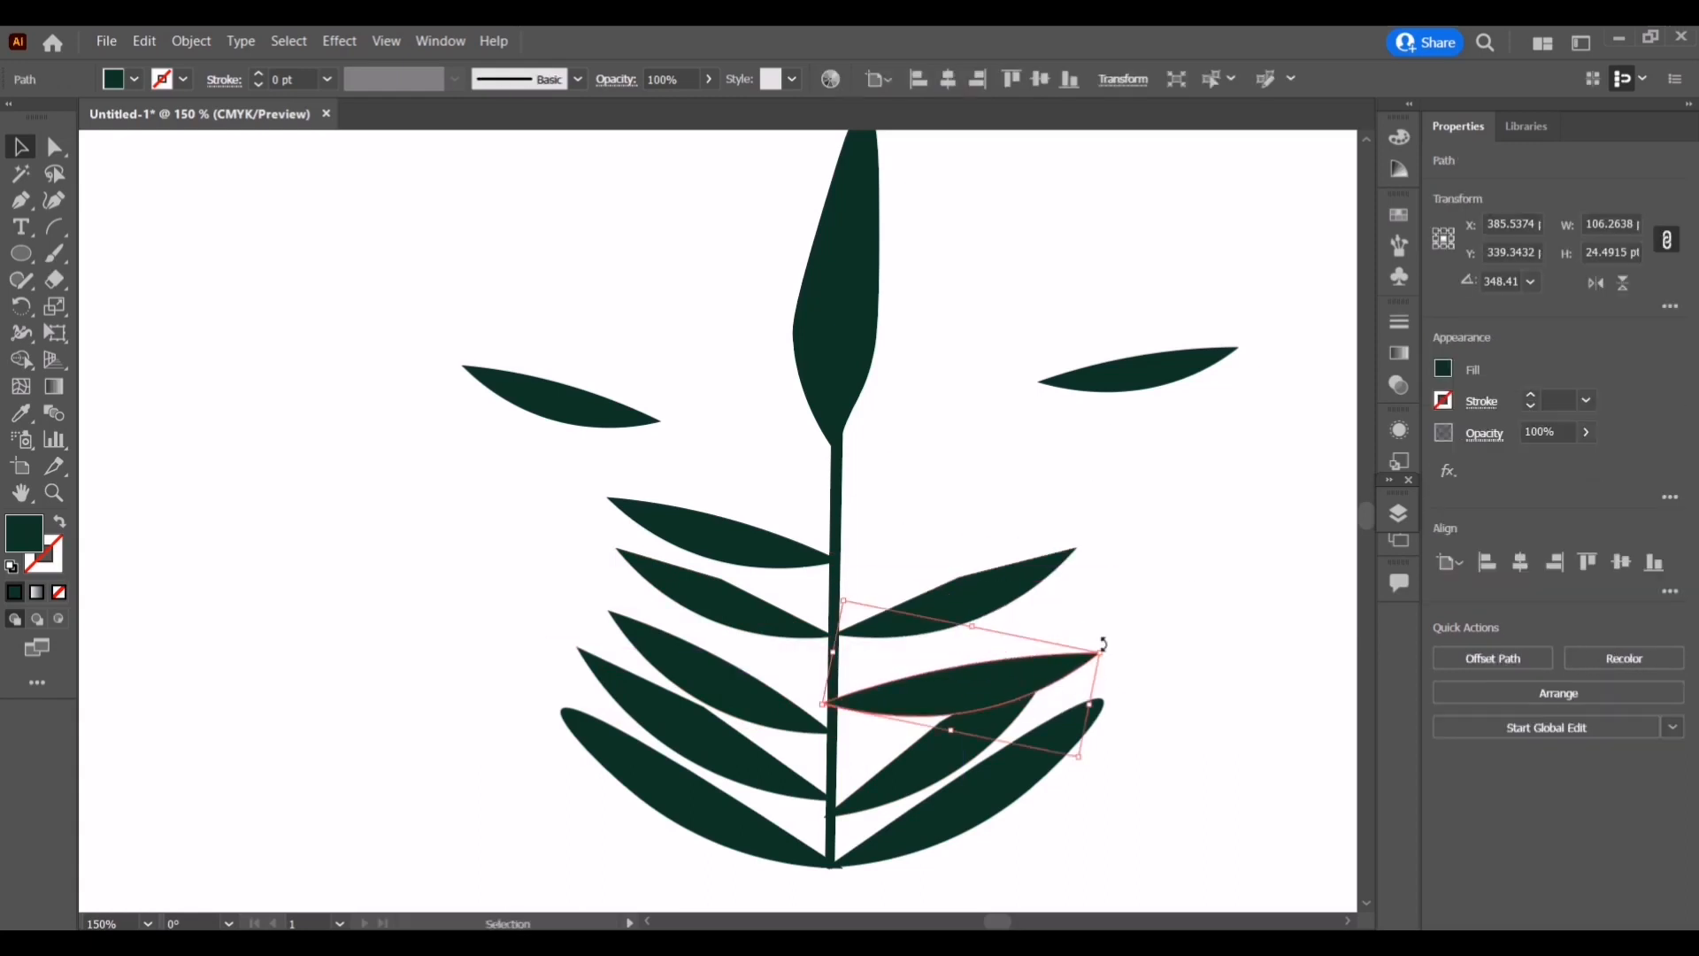
left_click_drag(1107, 648, 1079, 630)
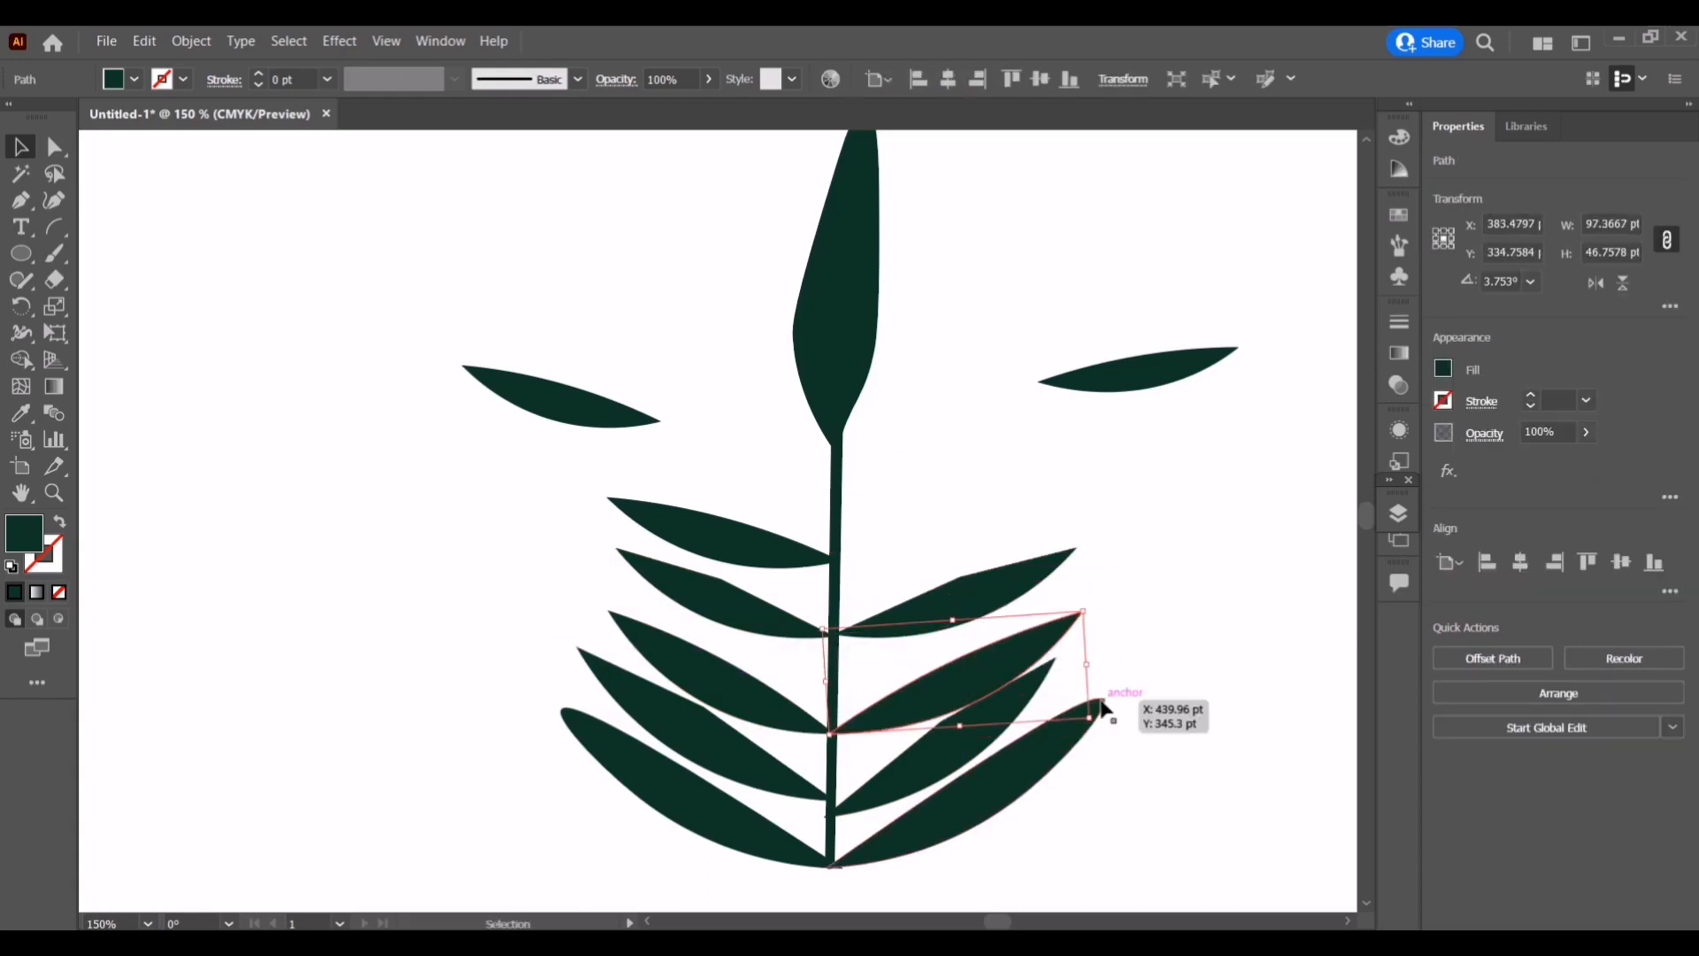
left_click_drag(1104, 707, 1044, 706)
left_click_drag(942, 694, 939, 686)
left_click(1136, 536)
Rotate the fourth left leaf from the base more steeply upward and lower it slightly on the stem
left_click(755, 591)
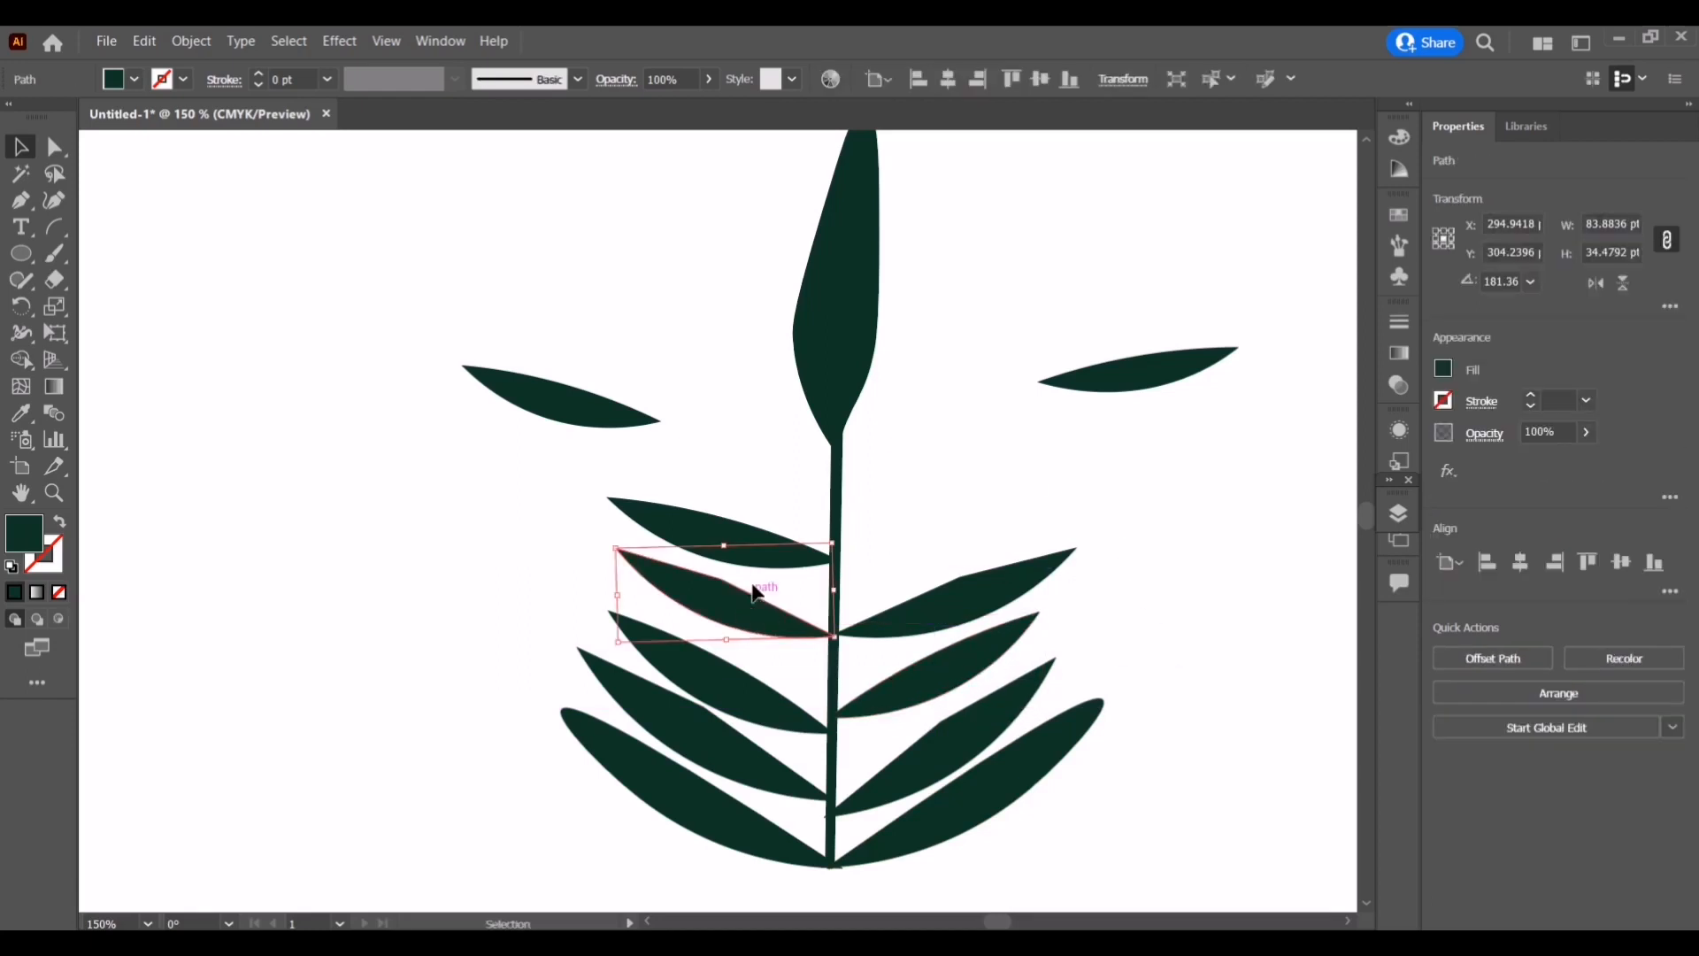
left_click_drag(606, 543, 614, 528)
left_click_drag(695, 585, 697, 591)
Rotate the fourth right leaf from the base to 359.97° and shrink it to about 79 × 34 pt against the stem
left_click(1095, 594)
left_click(1033, 577)
left_click_drag(1084, 545, 1075, 539)
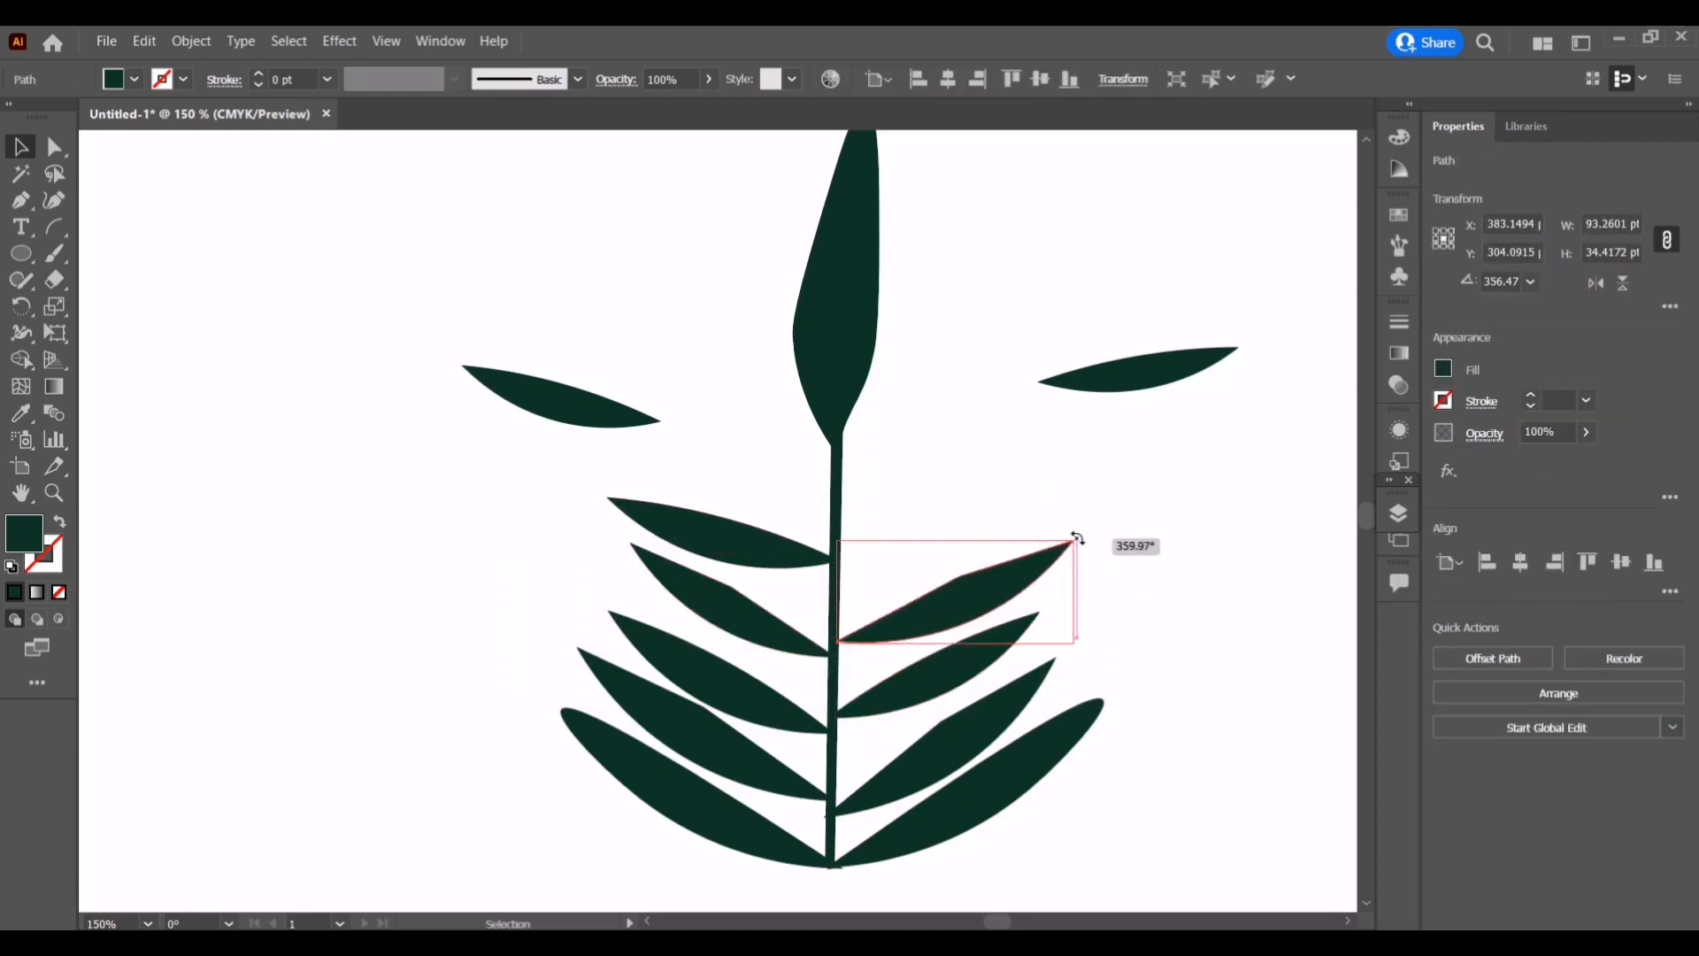
left_click_drag(985, 591, 975, 583)
left_click_drag(1059, 533, 1031, 543)
left_click_drag(948, 580, 956, 589)
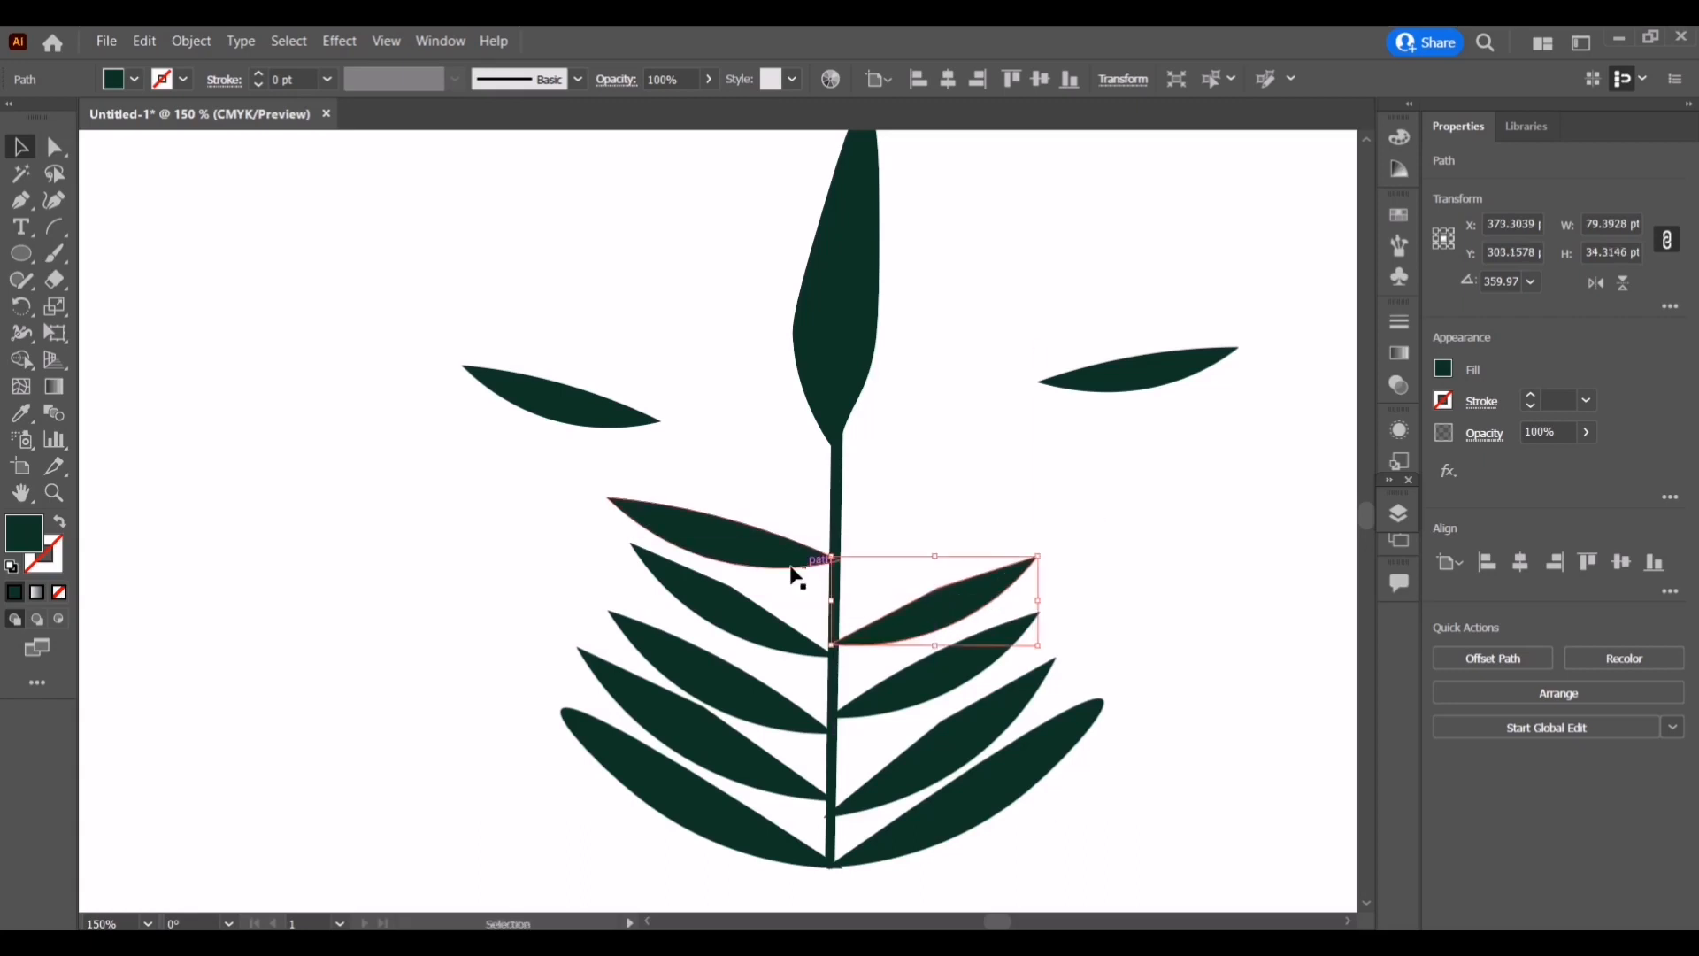
Shrink the fourth left leaf from the base to match its right counterpart
left_click(751, 610)
mouse_move(630, 543)
left_mouse_down()
mouse_move(655, 556)
mouse_move(639, 562)
left_mouse_up()
left_click(576, 579)
left_click(730, 602)
left_click(948, 543)
Rotate the uppermost left side leaf upward, shrink it and seat it on the stem above the fourth left leaf
left_click(610, 497)
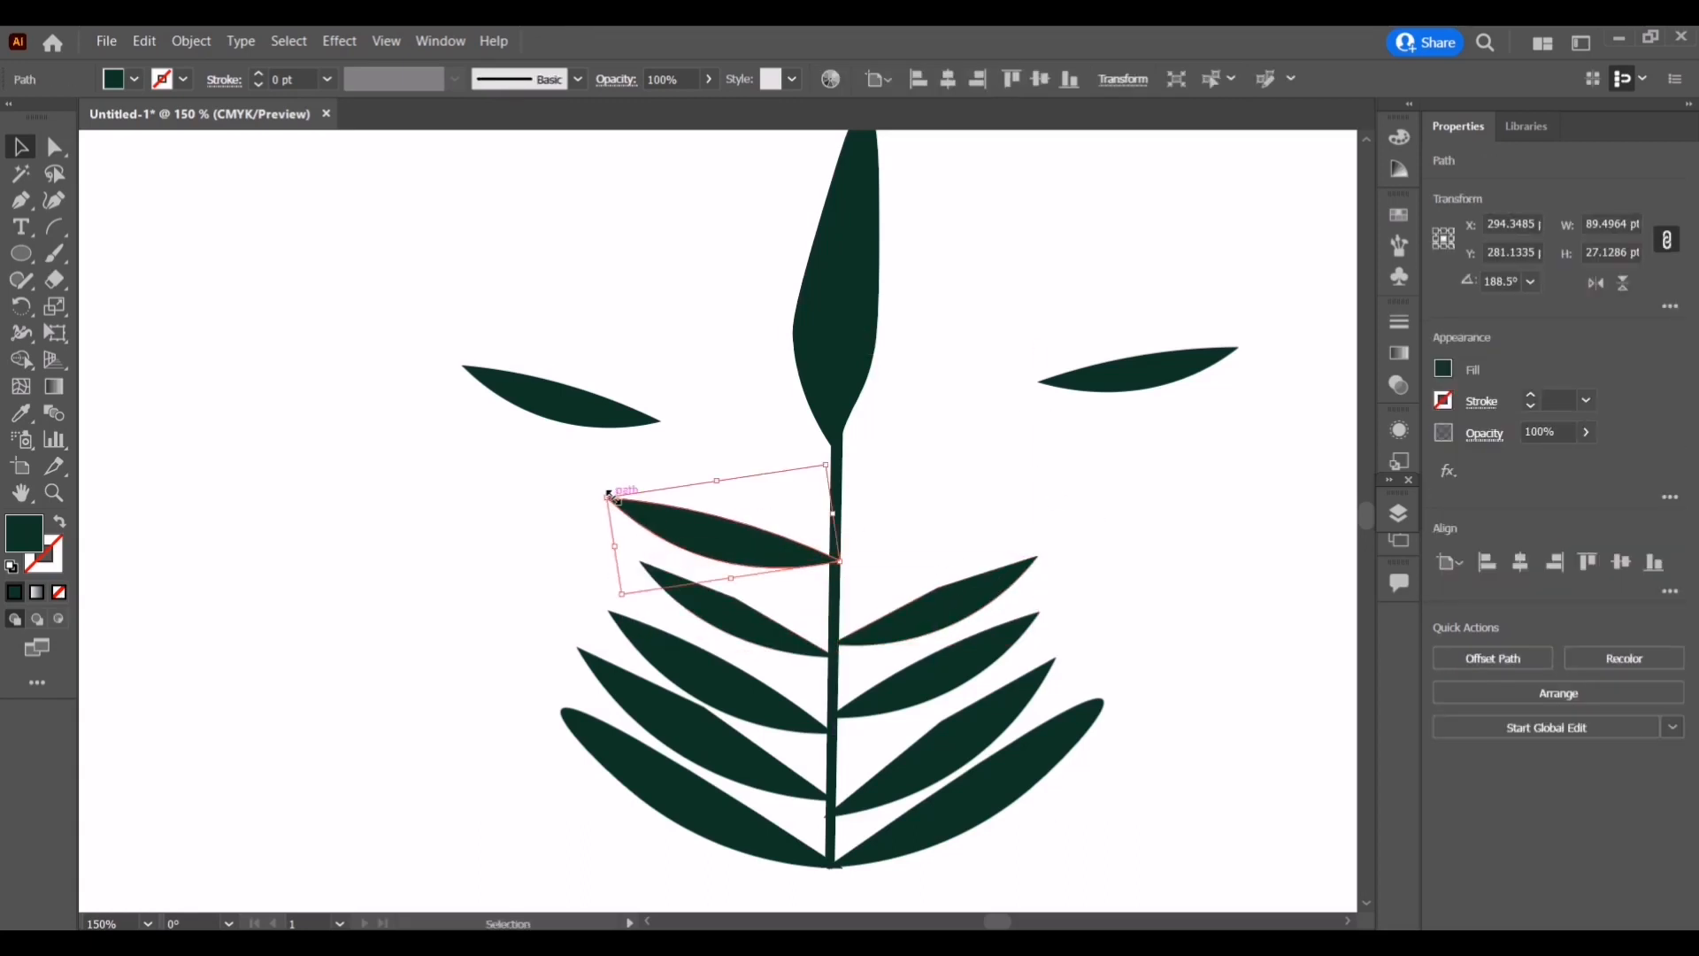
left_click_drag(598, 488, 644, 453)
left_click_drag(659, 514, 675, 531)
left_click_drag(650, 474, 761, 527)
Attach the loose right leaf to the stem as the fifth right leaf from the base, angled upward
left_click(1100, 378)
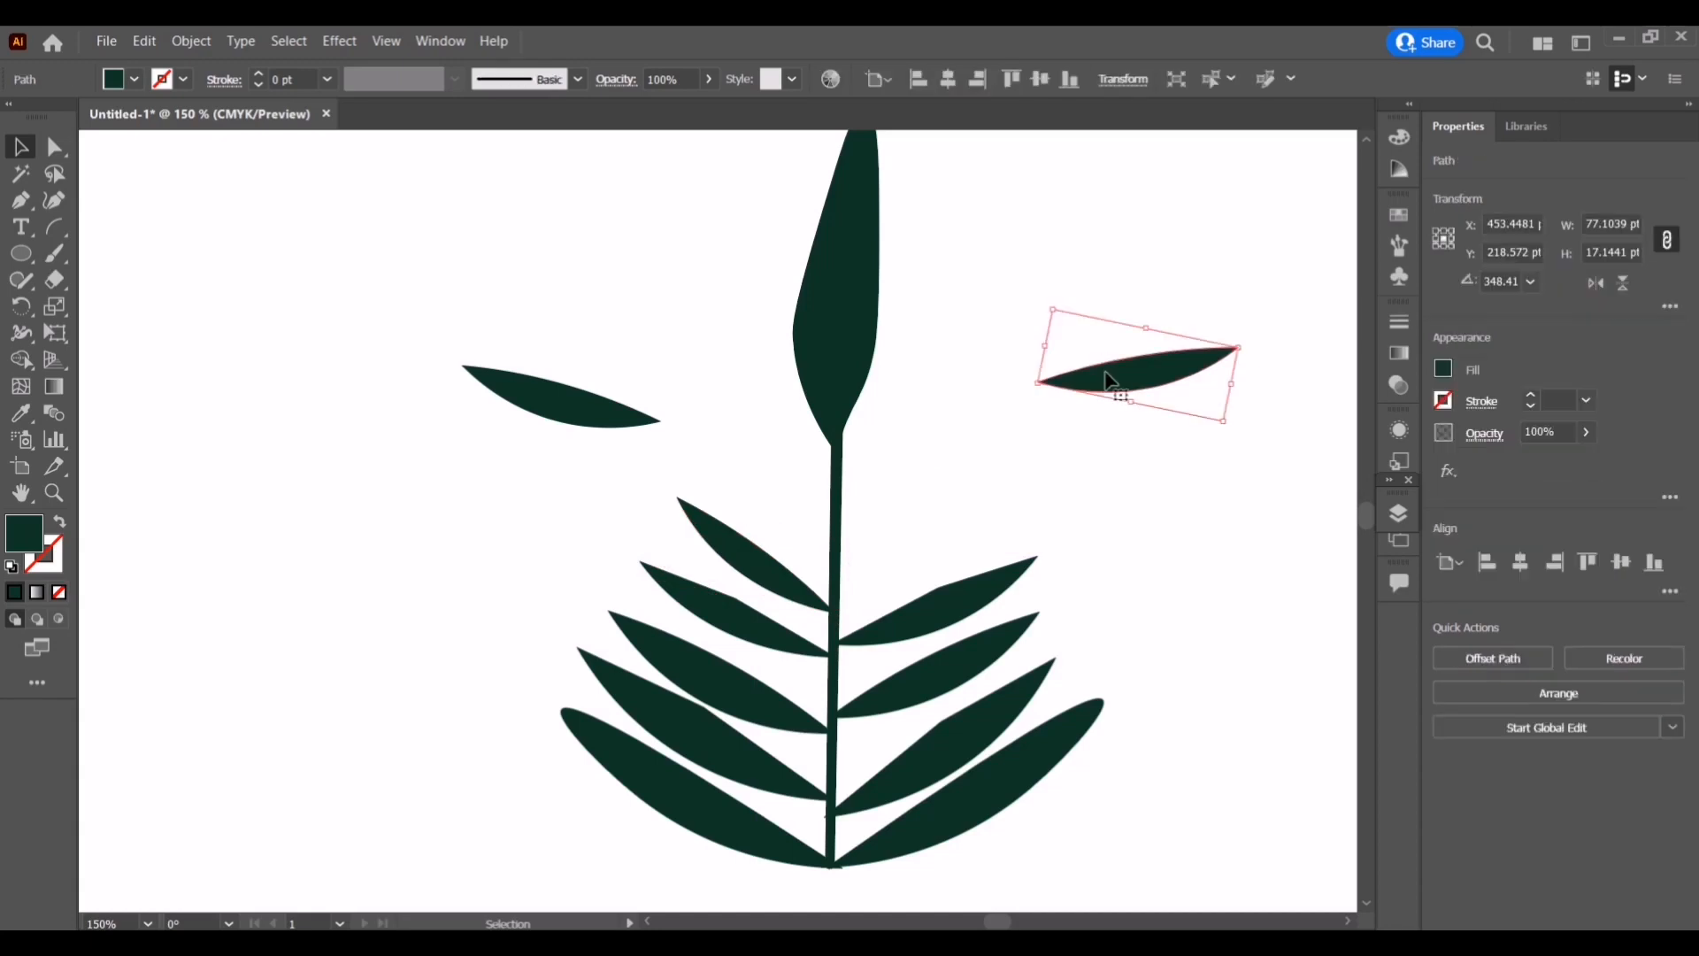
left_click_drag(1100, 379, 894, 581)
left_click_drag(1048, 525, 1031, 485)
left_click_drag(985, 541, 990, 506)
left_click(1087, 510)
Attach the loose left leaf to the stem above the fifth left leaf, angled upward and shortened
left_click_drag(594, 418, 762, 522)
left_click_drag(622, 461, 637, 435)
left_click_drag(697, 491, 714, 492)
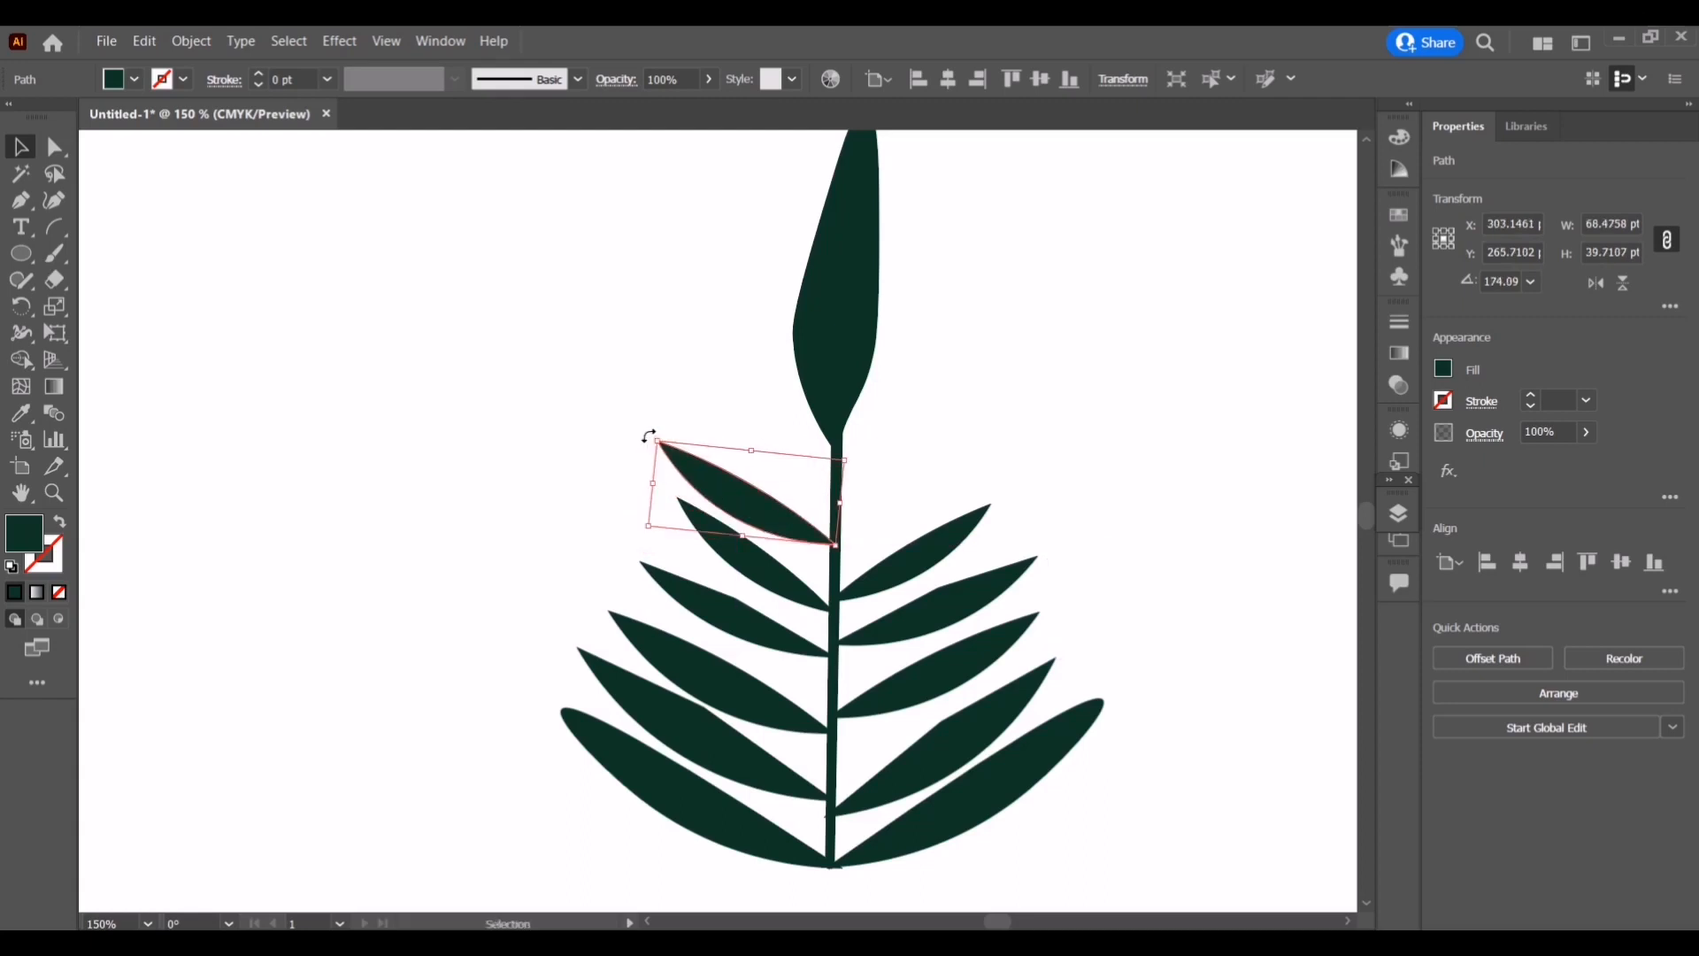
left_click_drag(652, 433, 699, 457)
left_click_drag(766, 500, 660, 507)
left_click(682, 410)
Duplicate a left leaf across the stem and reflect the copy to form the sixth right leaf from the base
left_click(728, 557)
left_click_drag(755, 563, 888, 478)
left_click(717, 228)
left_click(809, 528)
right_click(793, 520)
left_click(761, 519)
right_click(887, 531)
mouse_move(997, 799)
left_click(1217, 689)
left_click(855, 629)
Form a smaller seventh leaf pair near the stem tip from the sixth pair
left_click(944, 376)
left_click(796, 504)
left_click(884, 531, "shift")
left_click_drag(971, 400, 900, 460)
left_click(1111, 361)
Shrink the top leaf to about 23 × 72 pt and place it on the tip of the stem
left_click(854, 265)
scroll(859, 230, "up", 1)
left_click_drag(880, 169, 853, 330)
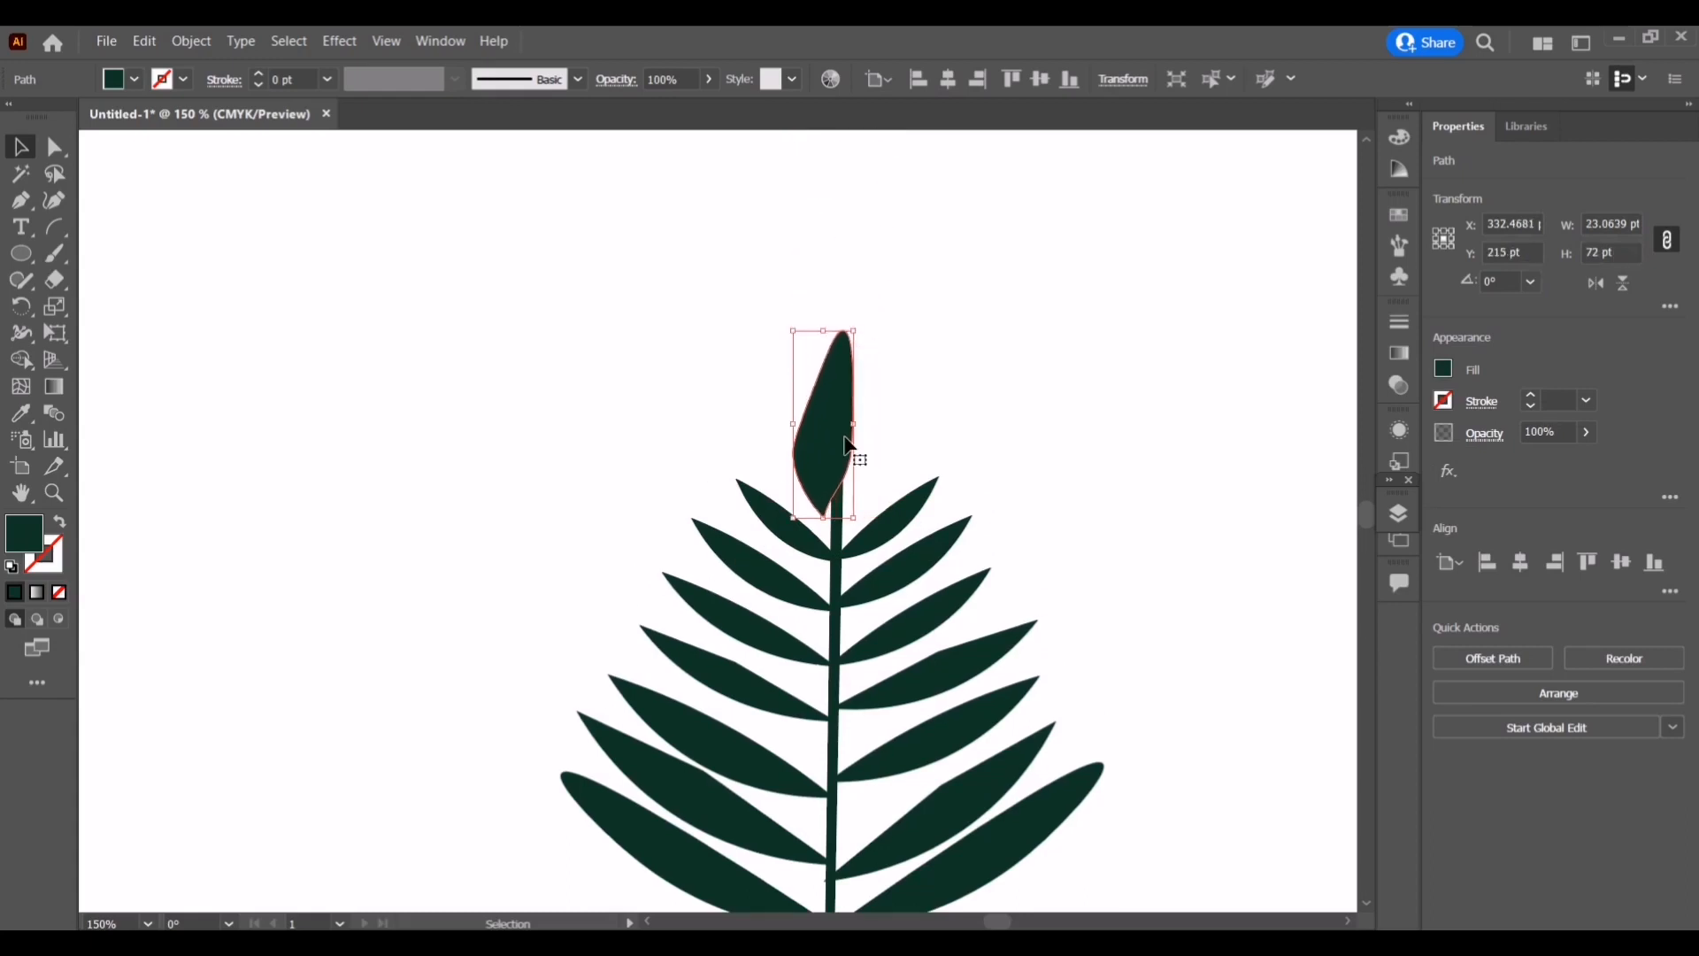
left_click_drag(850, 452, 860, 435)
scroll(1075, 653, "down", 2)
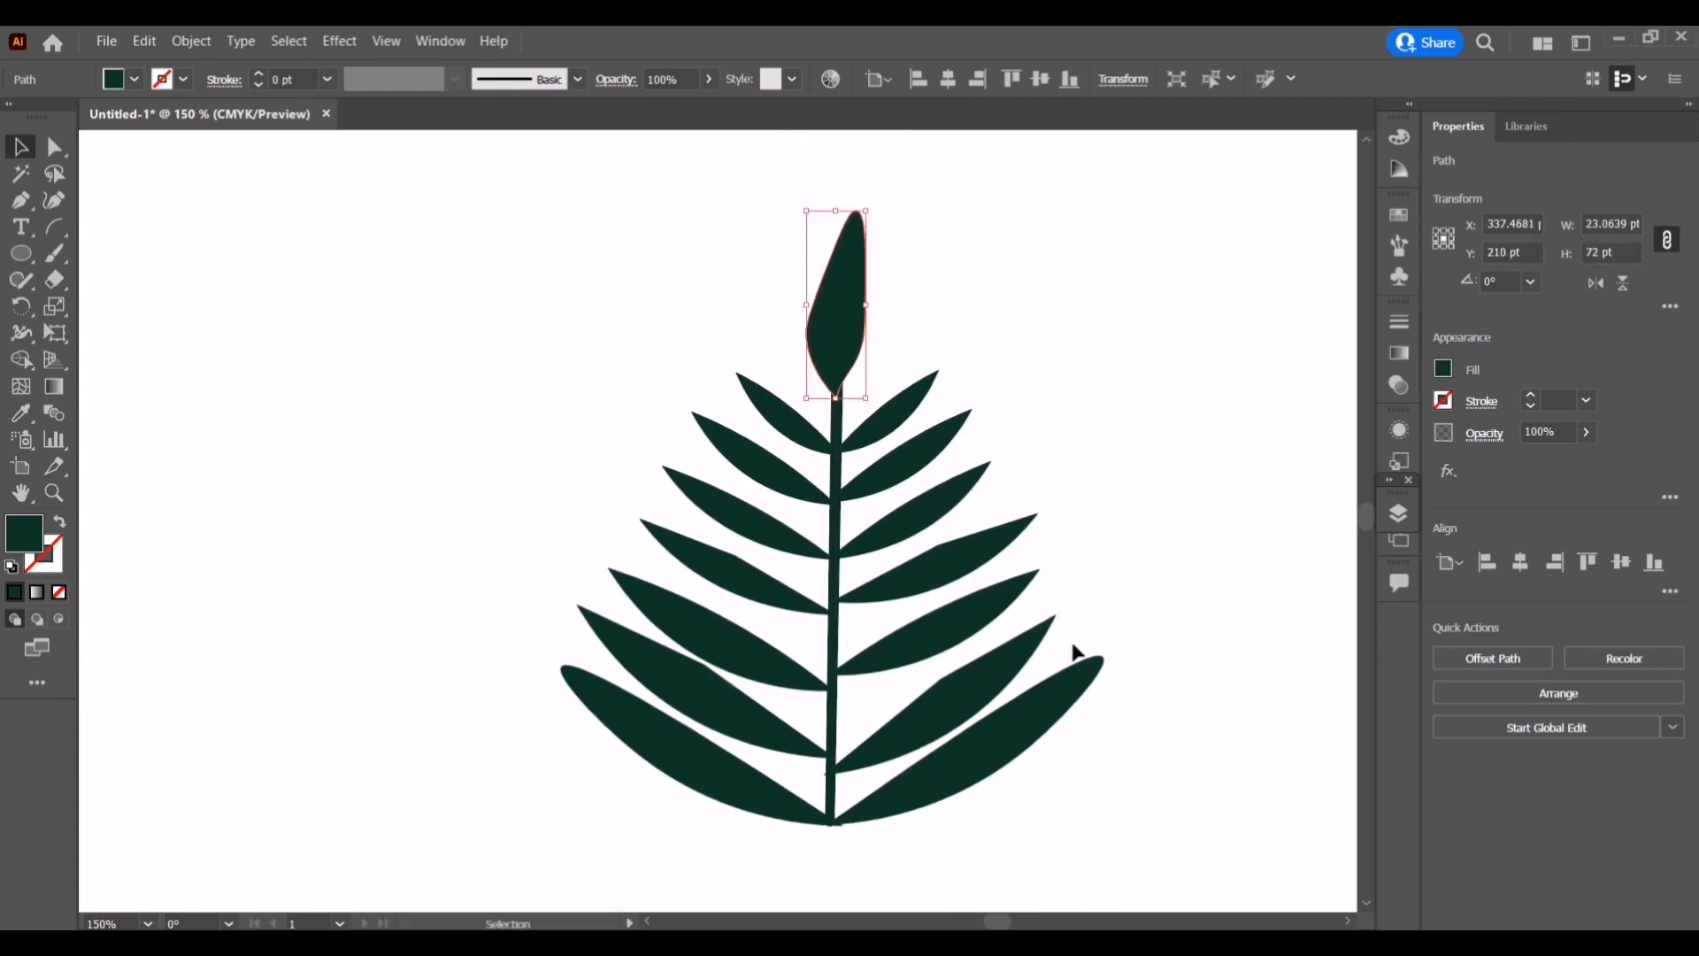
Scale the base leaf pair smaller and flatter and raise it slightly above the end of the stem
left_click(708, 774, "shift")
left_click_drag(1103, 656, 1064, 704)
left_click_drag(947, 784, 966, 767)
left_click(565, 630)
Flatten both leaves of the second-lowest pair slightly
left_click(659, 668)
left_click_drag(707, 622, 706, 638)
left_click(885, 617)
left_click(954, 695)
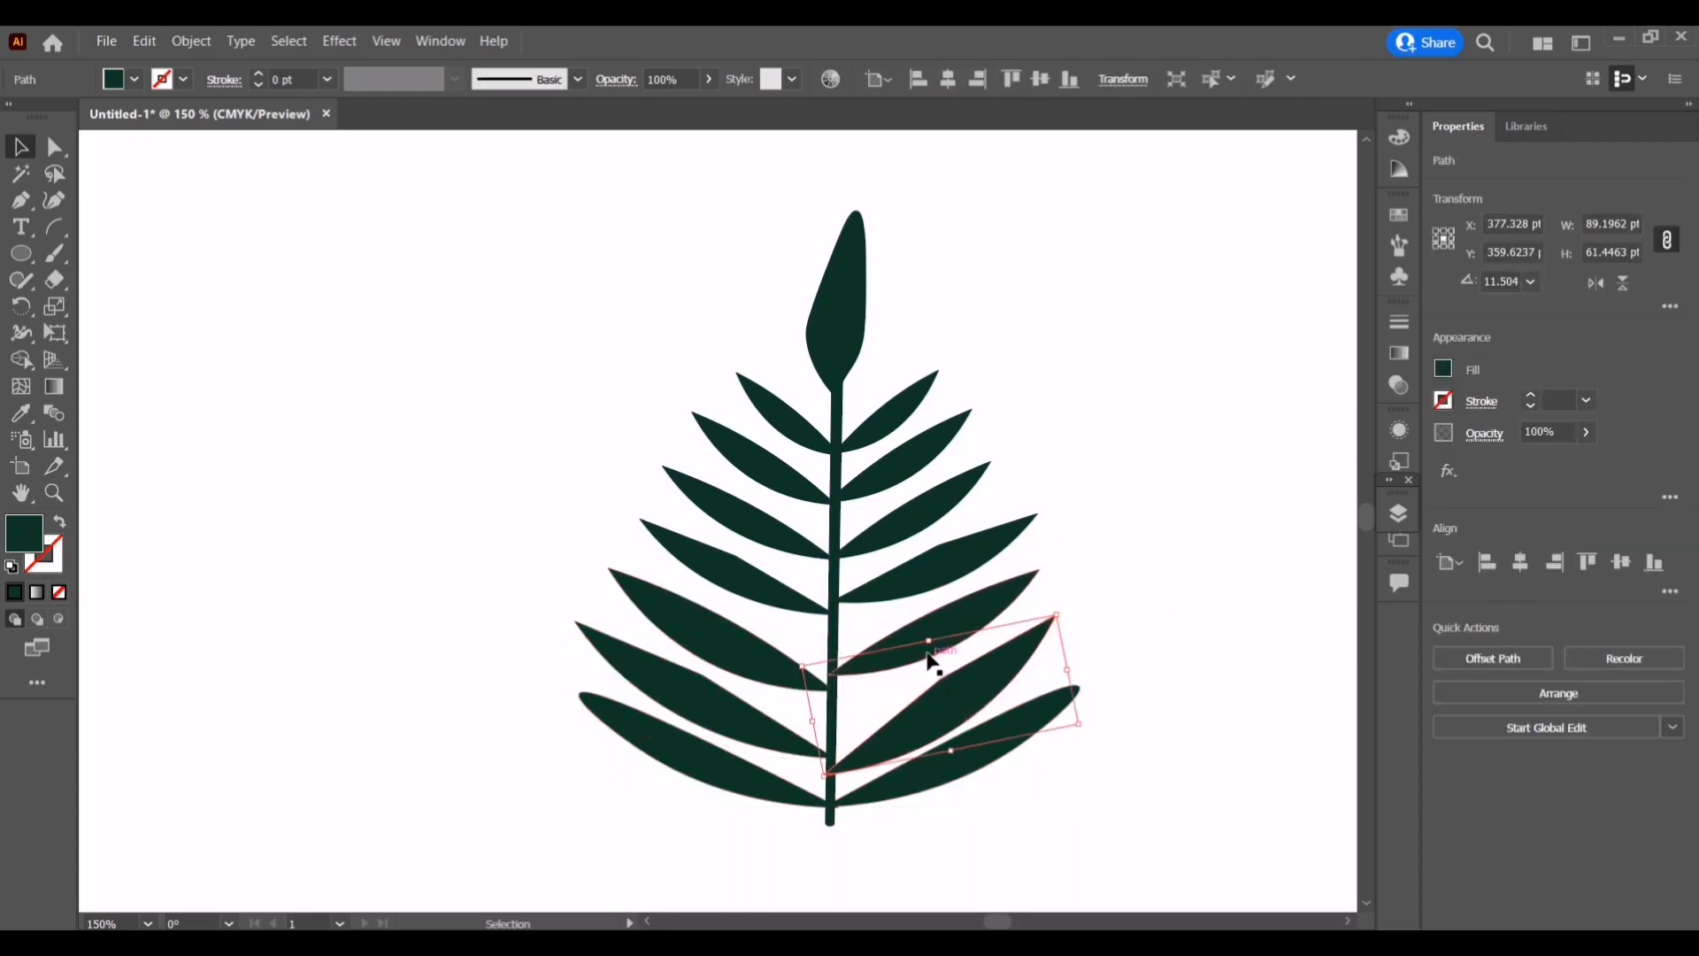
left_click_drag(928, 641, 930, 651)
left_click(1136, 575)
Fine-tune the second-lowest right leaf's position and angle between its neighbouring leaves
left_click(991, 678)
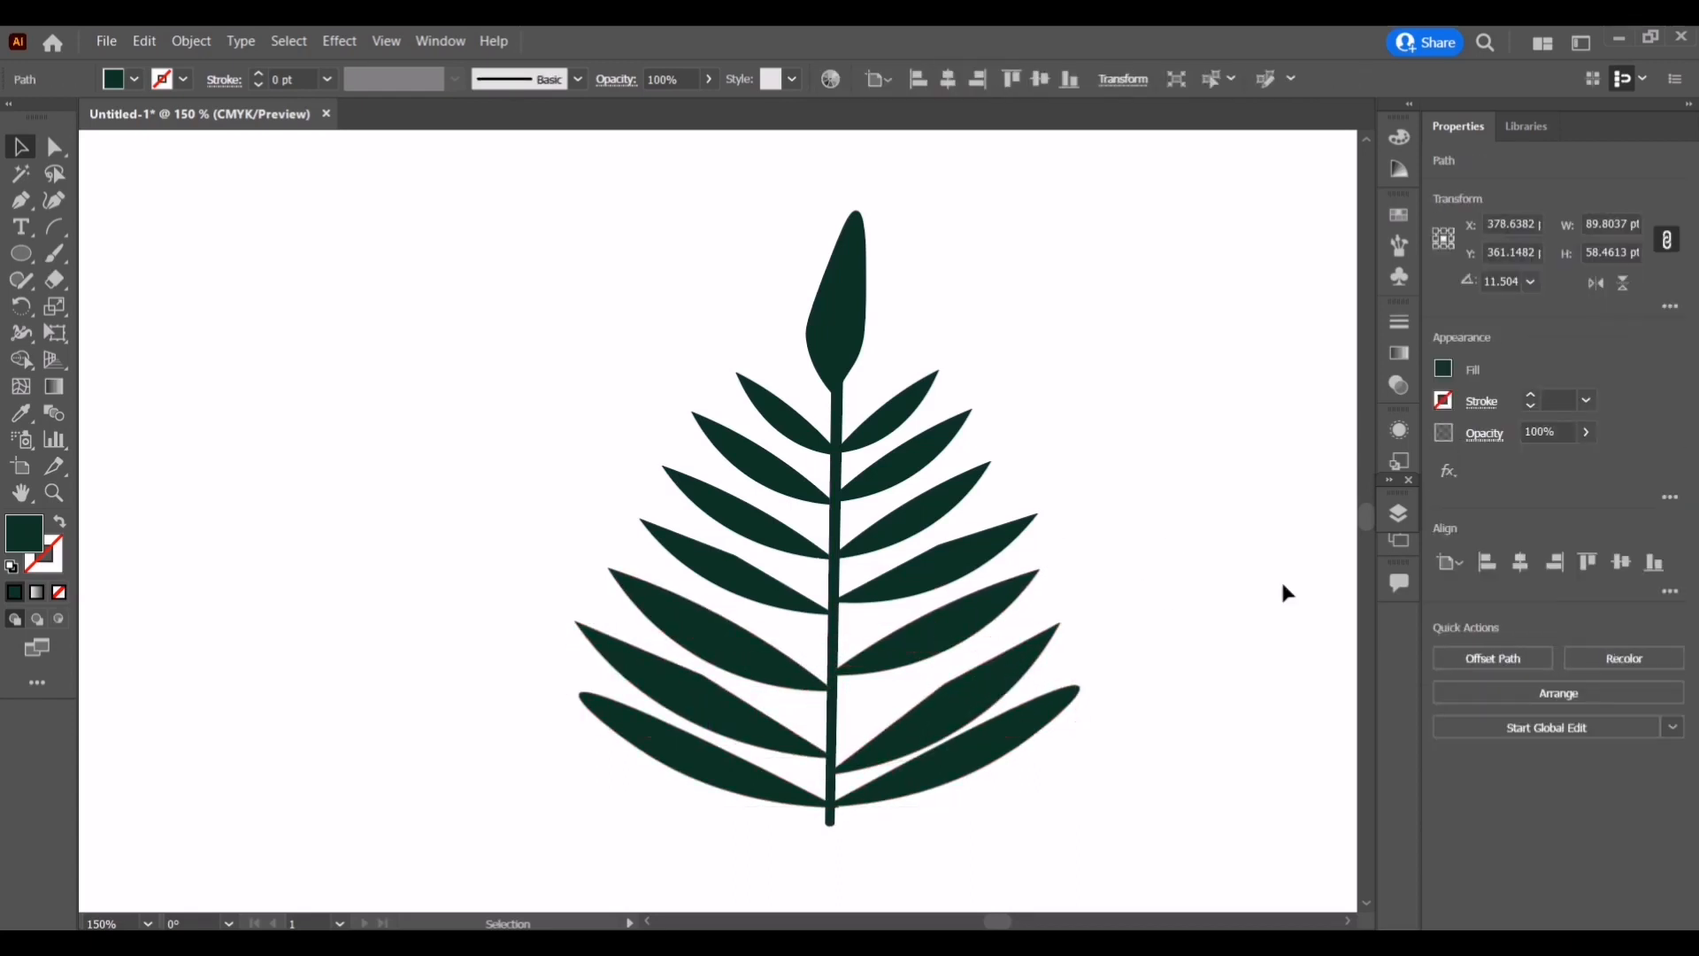
left_click(1284, 591)
left_click_drag(948, 683, 1027, 690)
left_click(1182, 586)
left_click(1017, 694)
left_click_drag(1092, 626, 1081, 630)
left_click(1189, 542)
Group all shapes of the plant and scale the group down
scroll(1189, 542, "down", 3)
mouse_move(978, 922)
left_mouse_down()
mouse_move(960, 923)
mouse_move(1010, 924)
left_mouse_up()
scroll(1011, 757, "down", 2)
left_click(869, 517)
left_click(1398, 513)
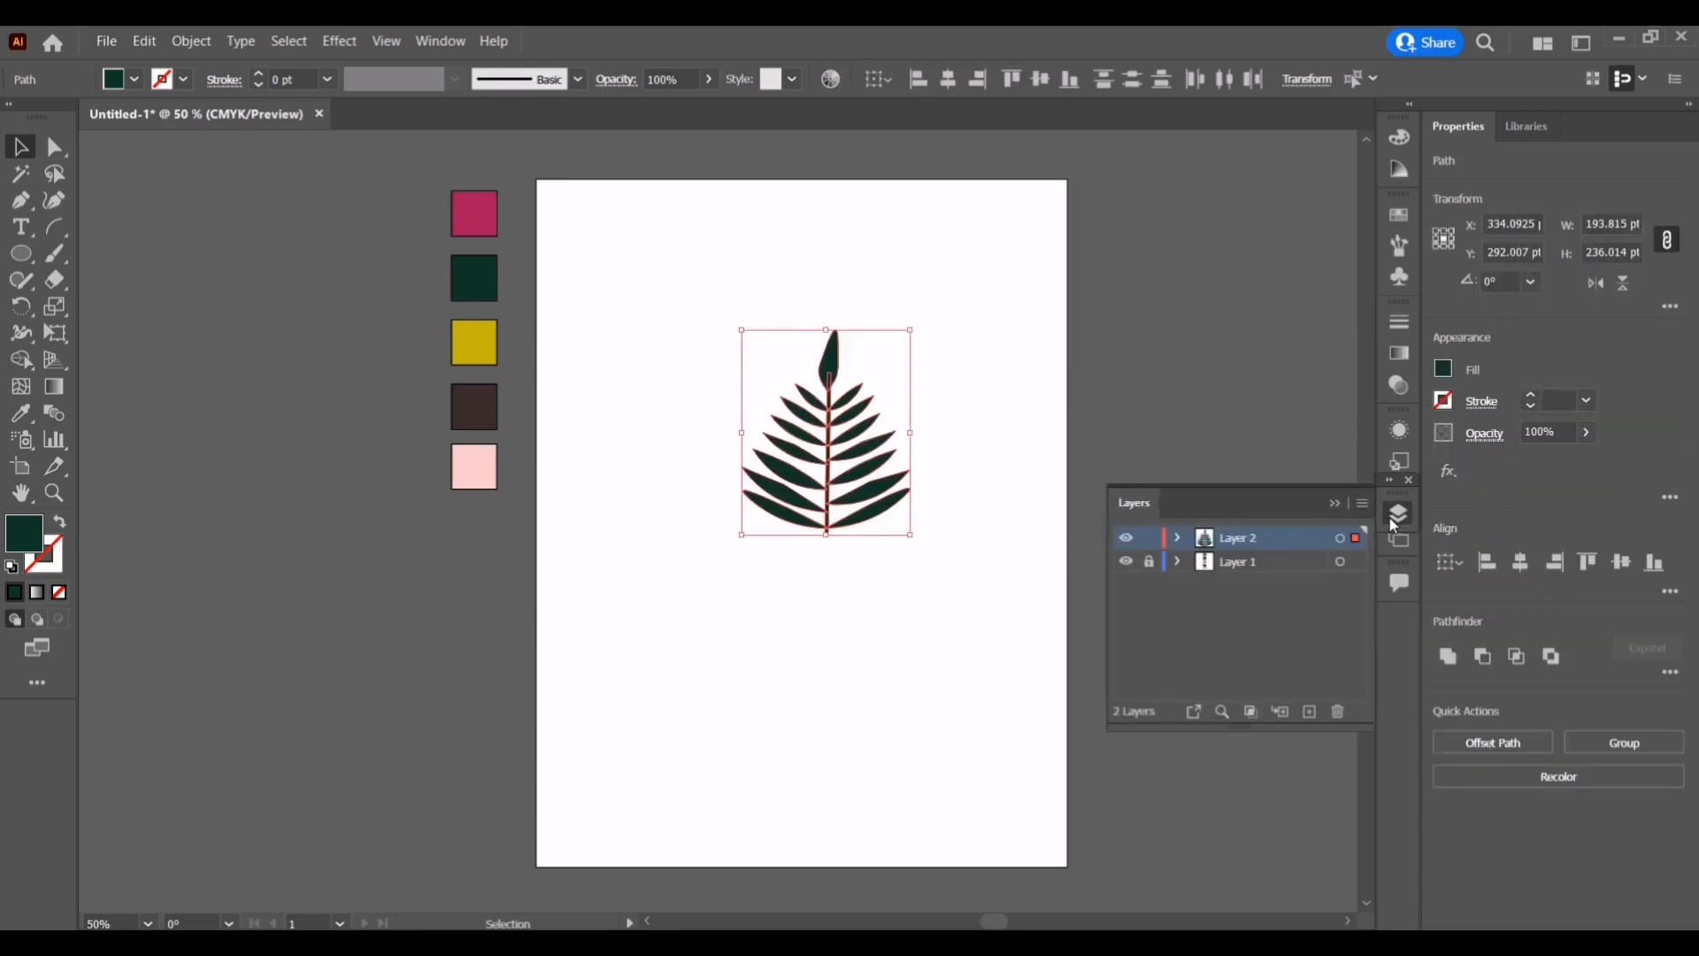
right_click(795, 443)
left_click(889, 623)
left_click_drag(909, 533, 805, 434)
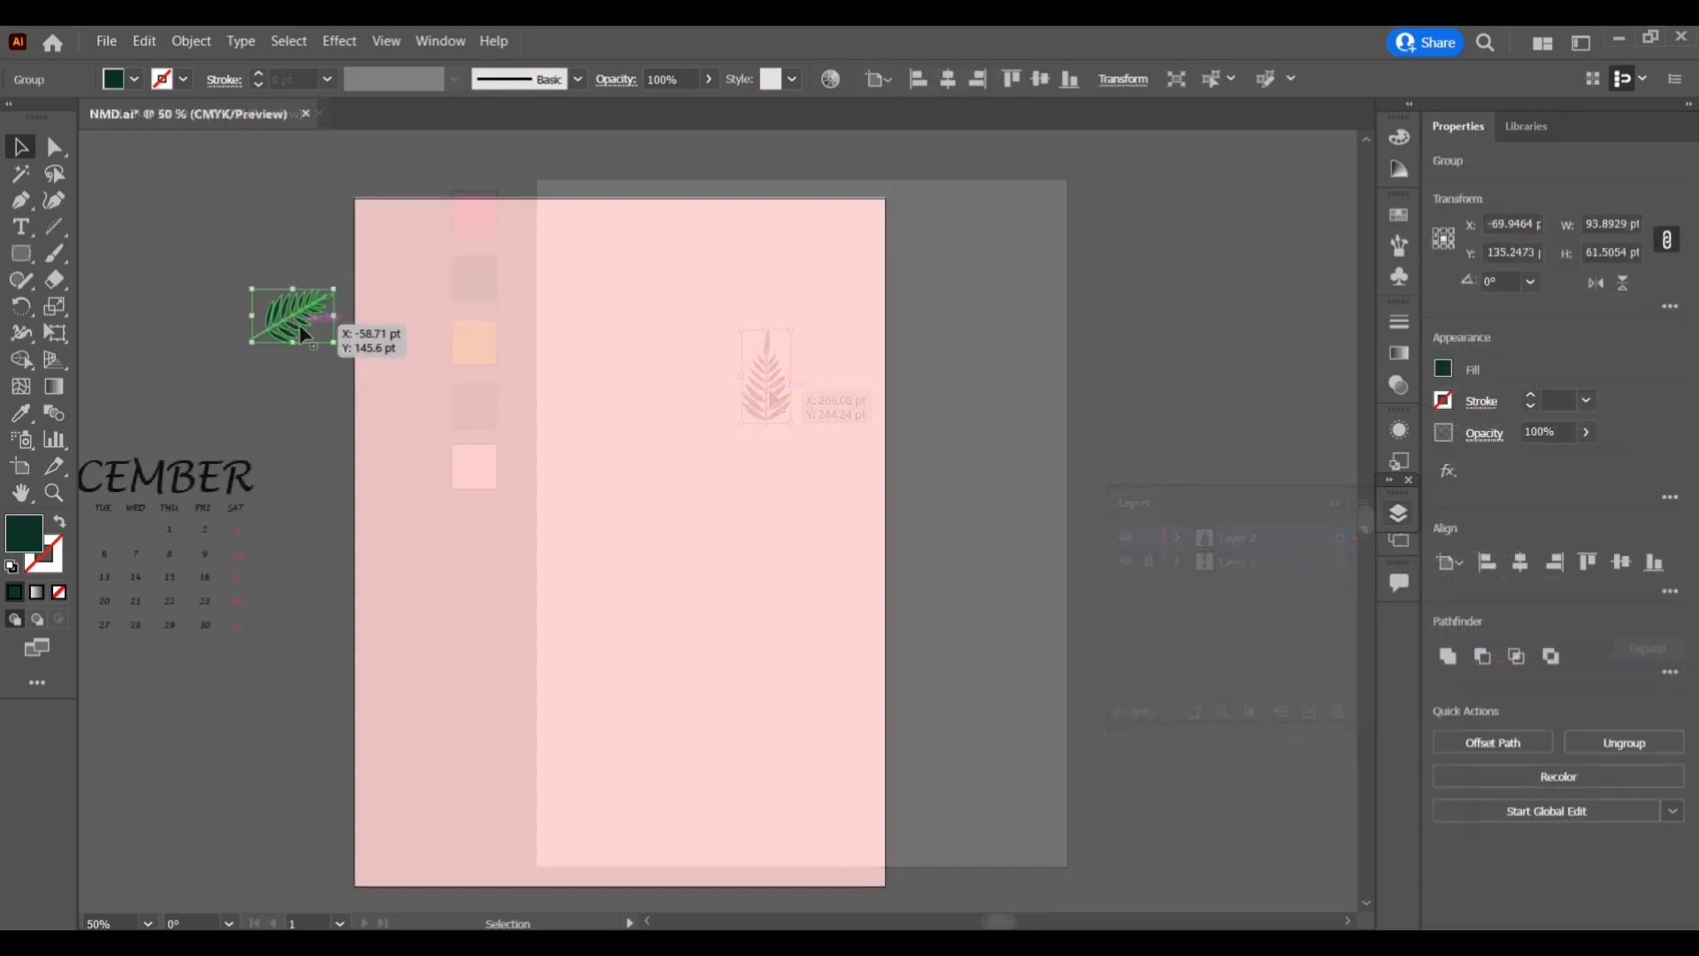
Move the plant into the artboard's top-left corner and place four copies below it at varied angles
left_click_drag(300, 322, 403, 240)
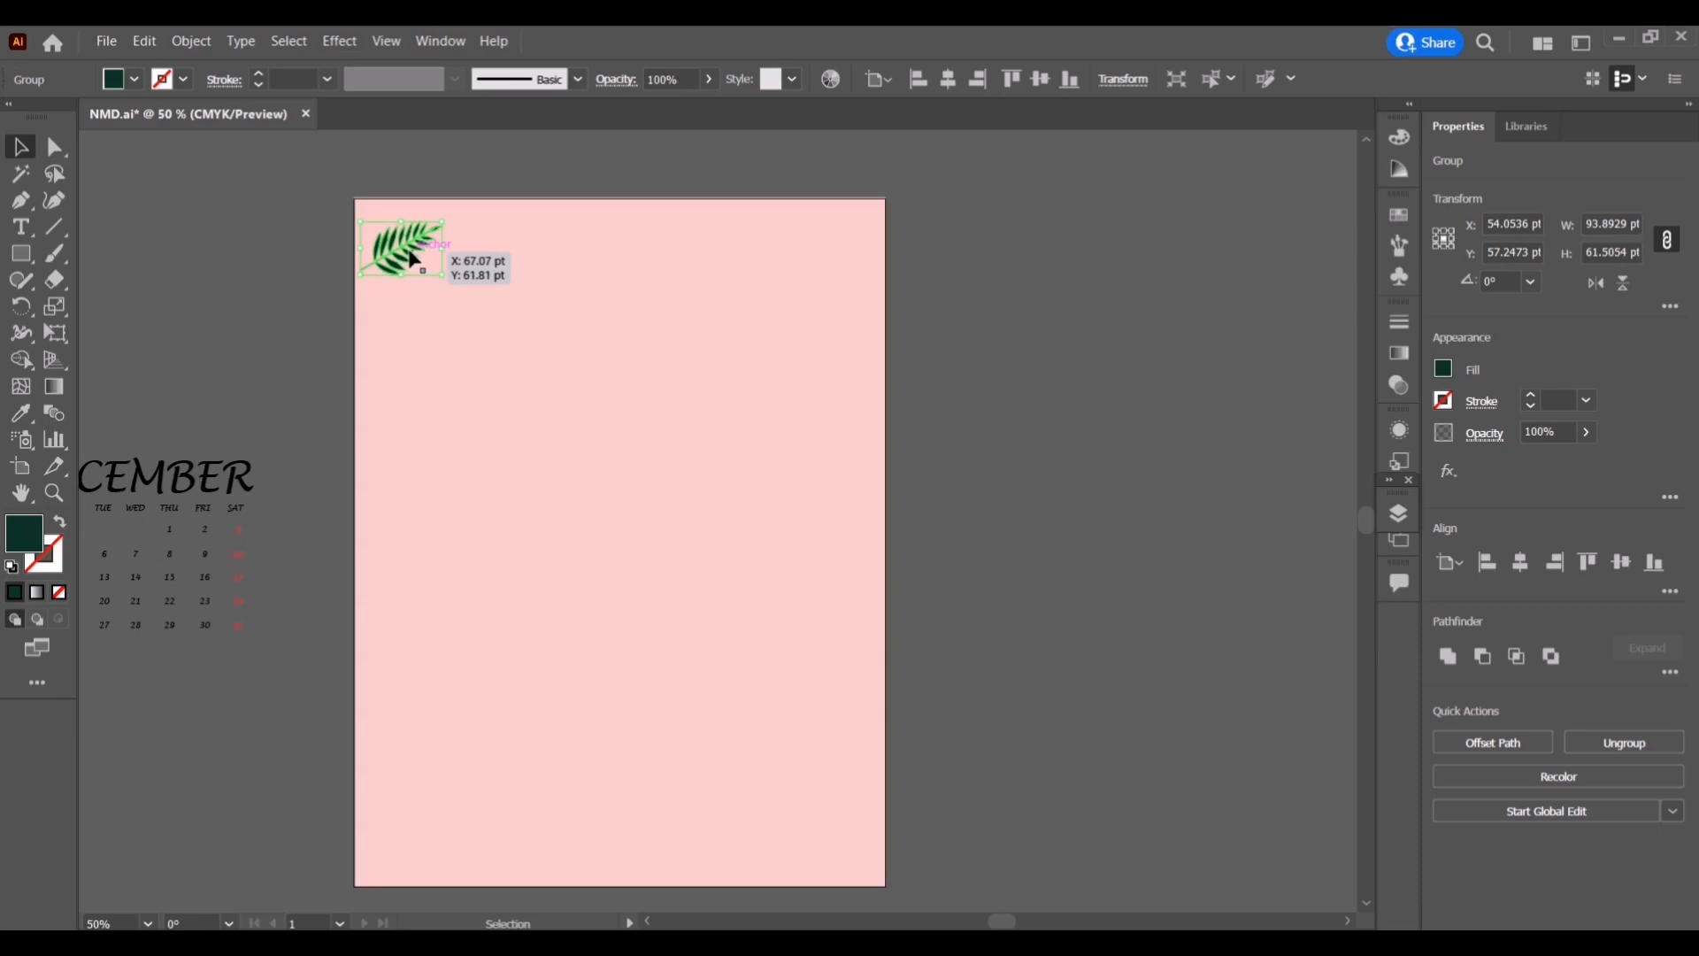
left_click_drag(413, 262, 431, 375)
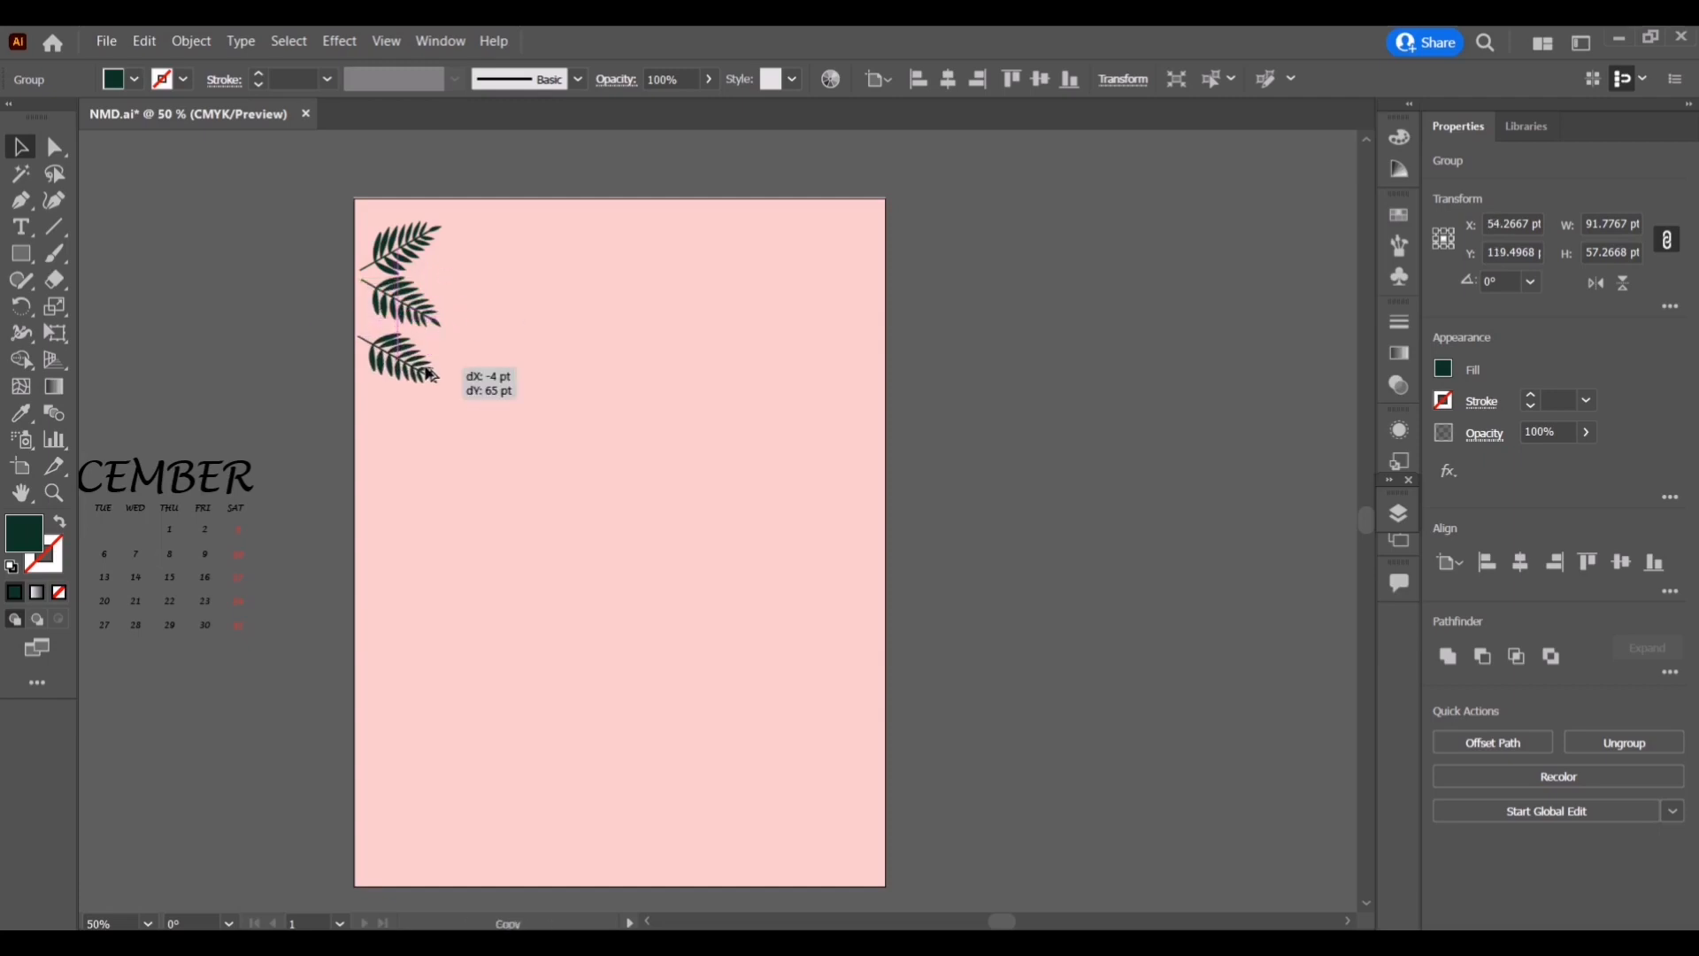
left_click(409, 428)
left_click_drag(422, 368, 428, 458)
left_click(487, 414)
key("ctrl+z")
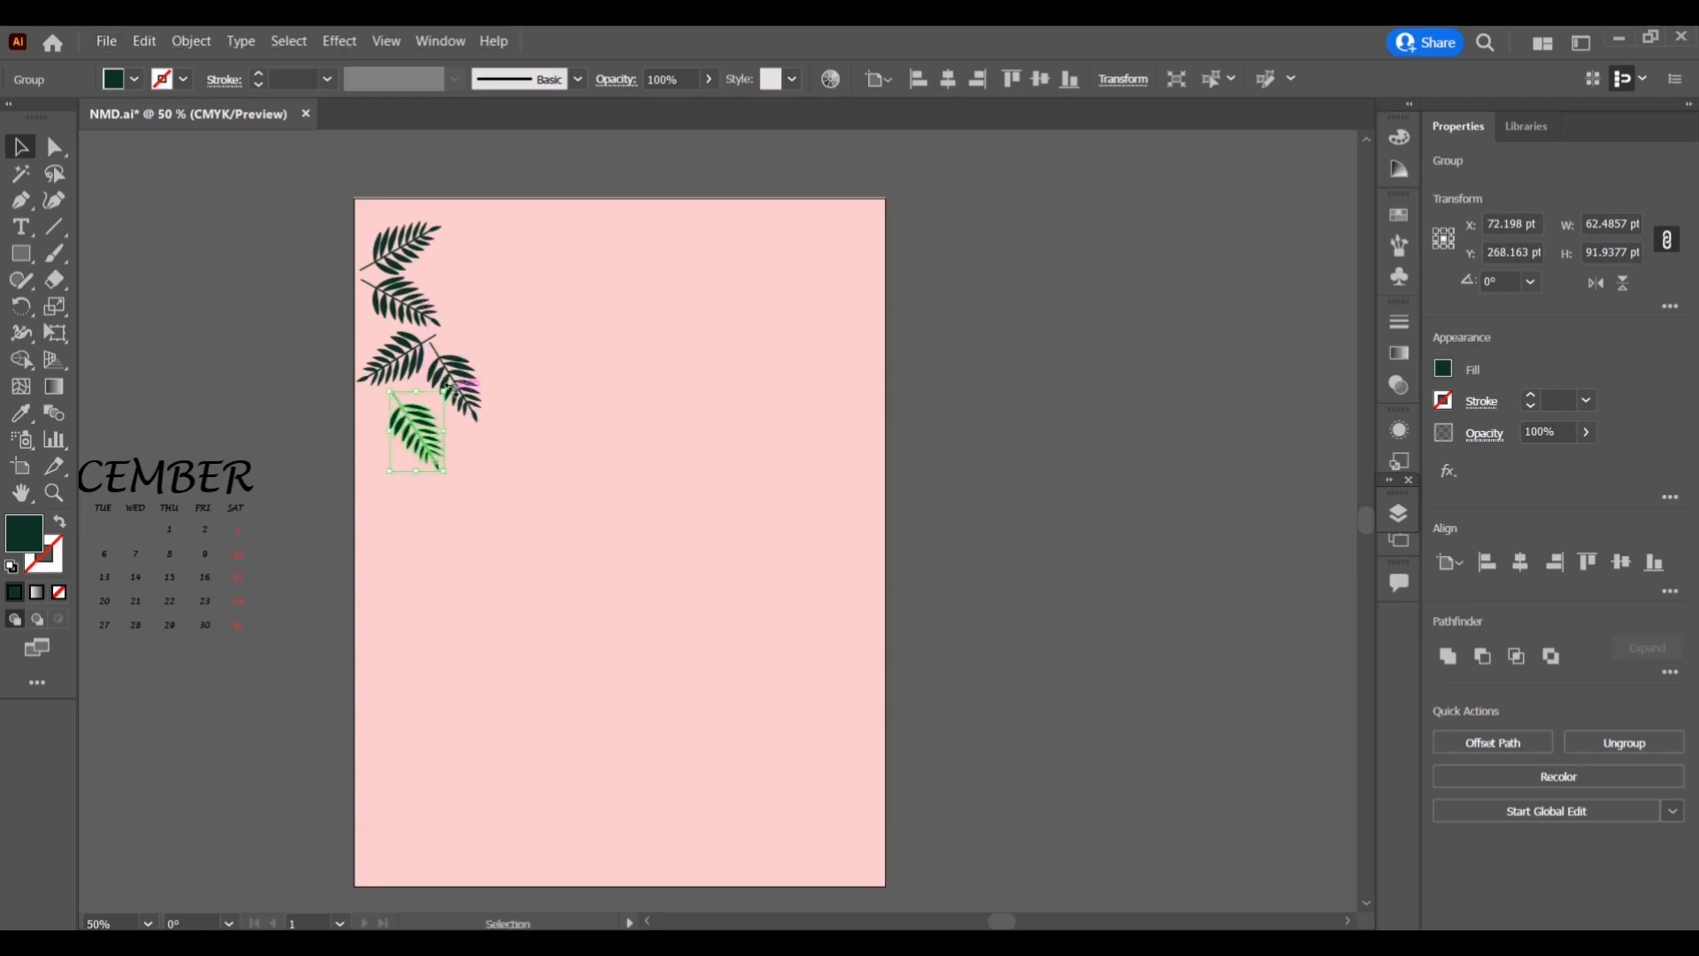
left_click_drag(466, 384, 404, 417)
Shift the topmost plant slightly up and inward, and raise the second and lowest plants a little
double_click(414, 251)
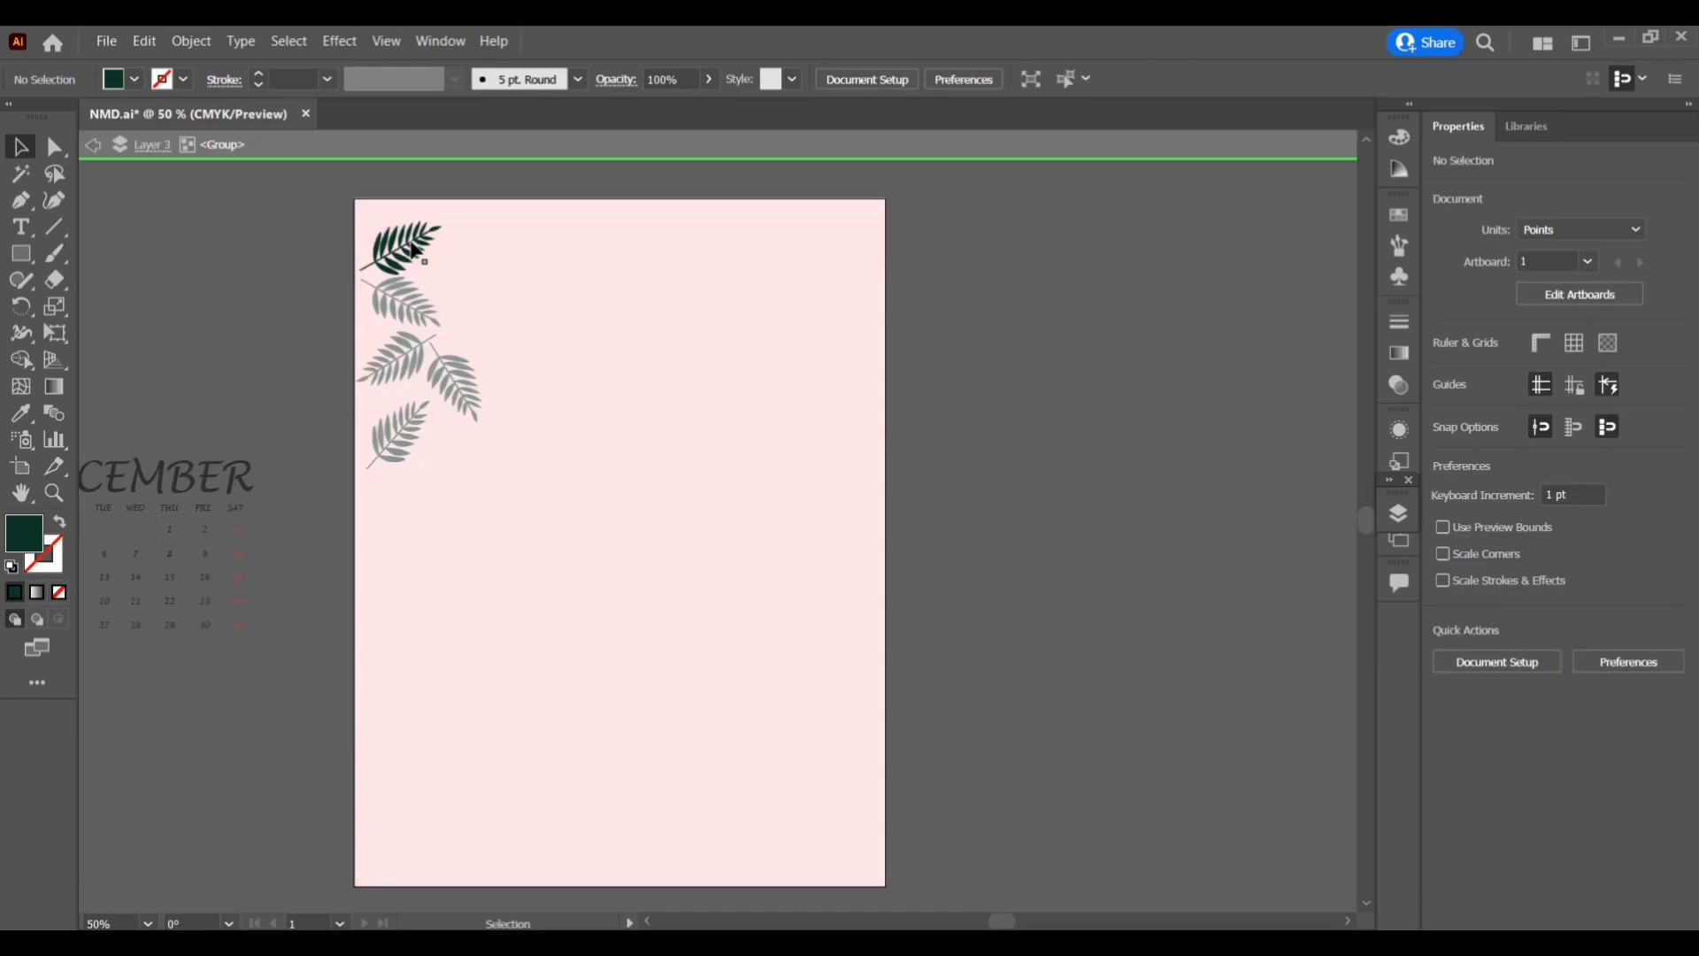
double_click(467, 247)
mouse_move(421, 232)
left_mouse_down()
mouse_move(425, 262)
mouse_move(427, 226)
left_mouse_up()
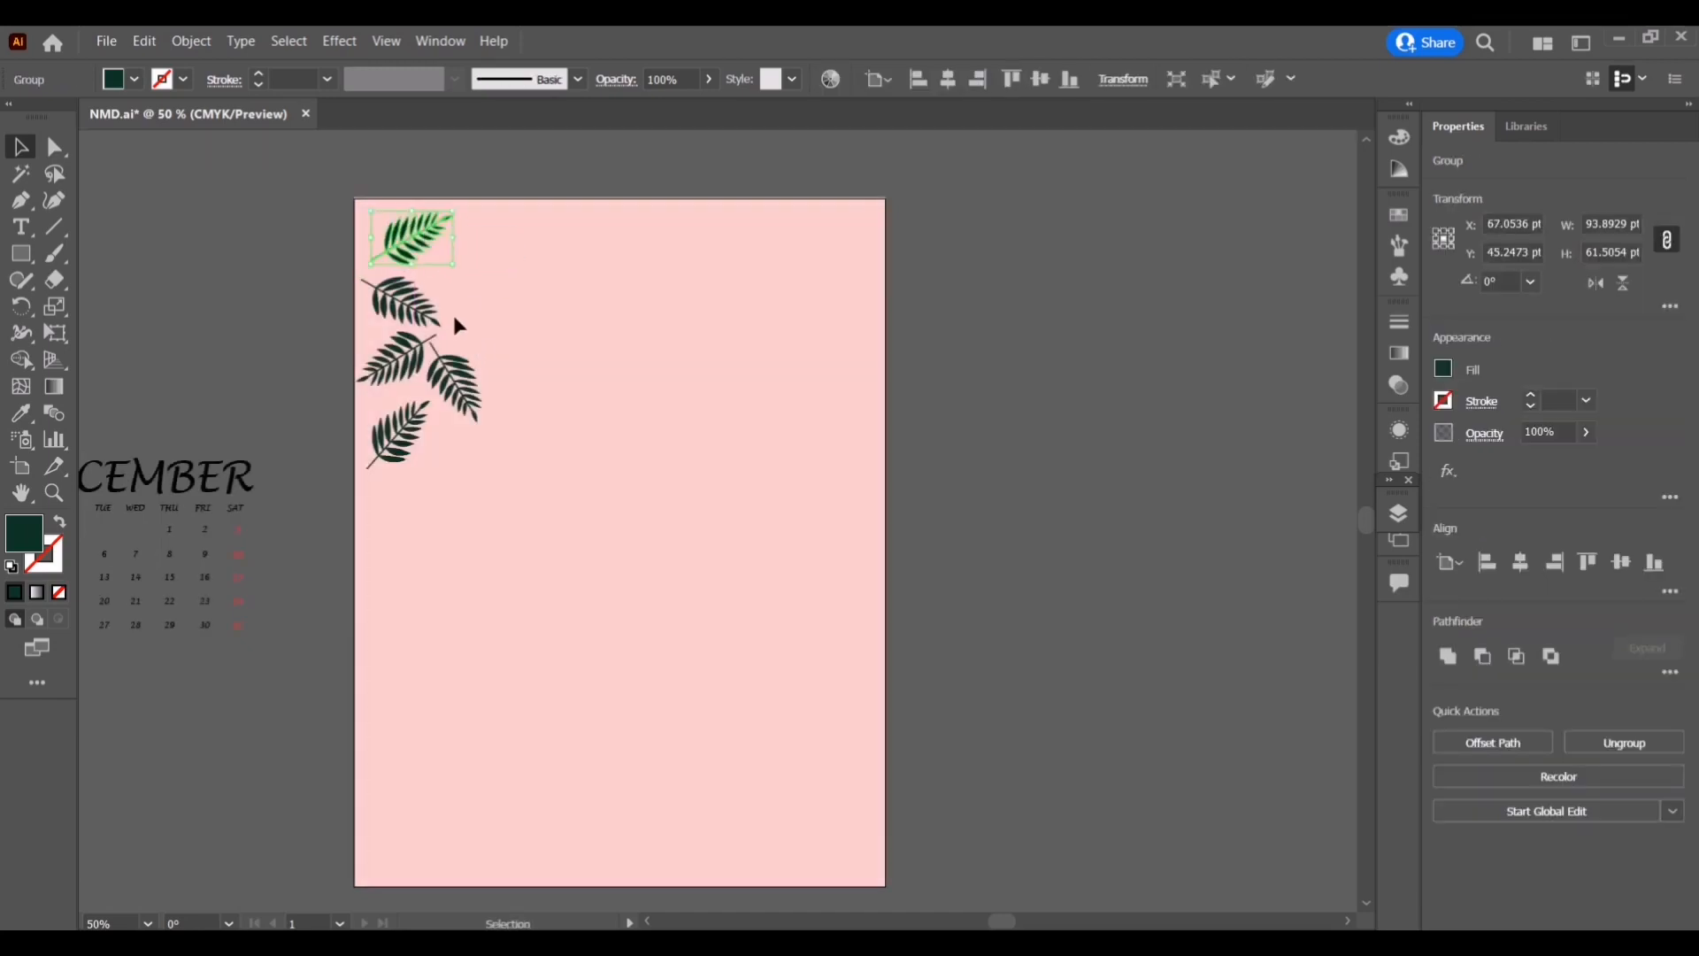
left_click(454, 319)
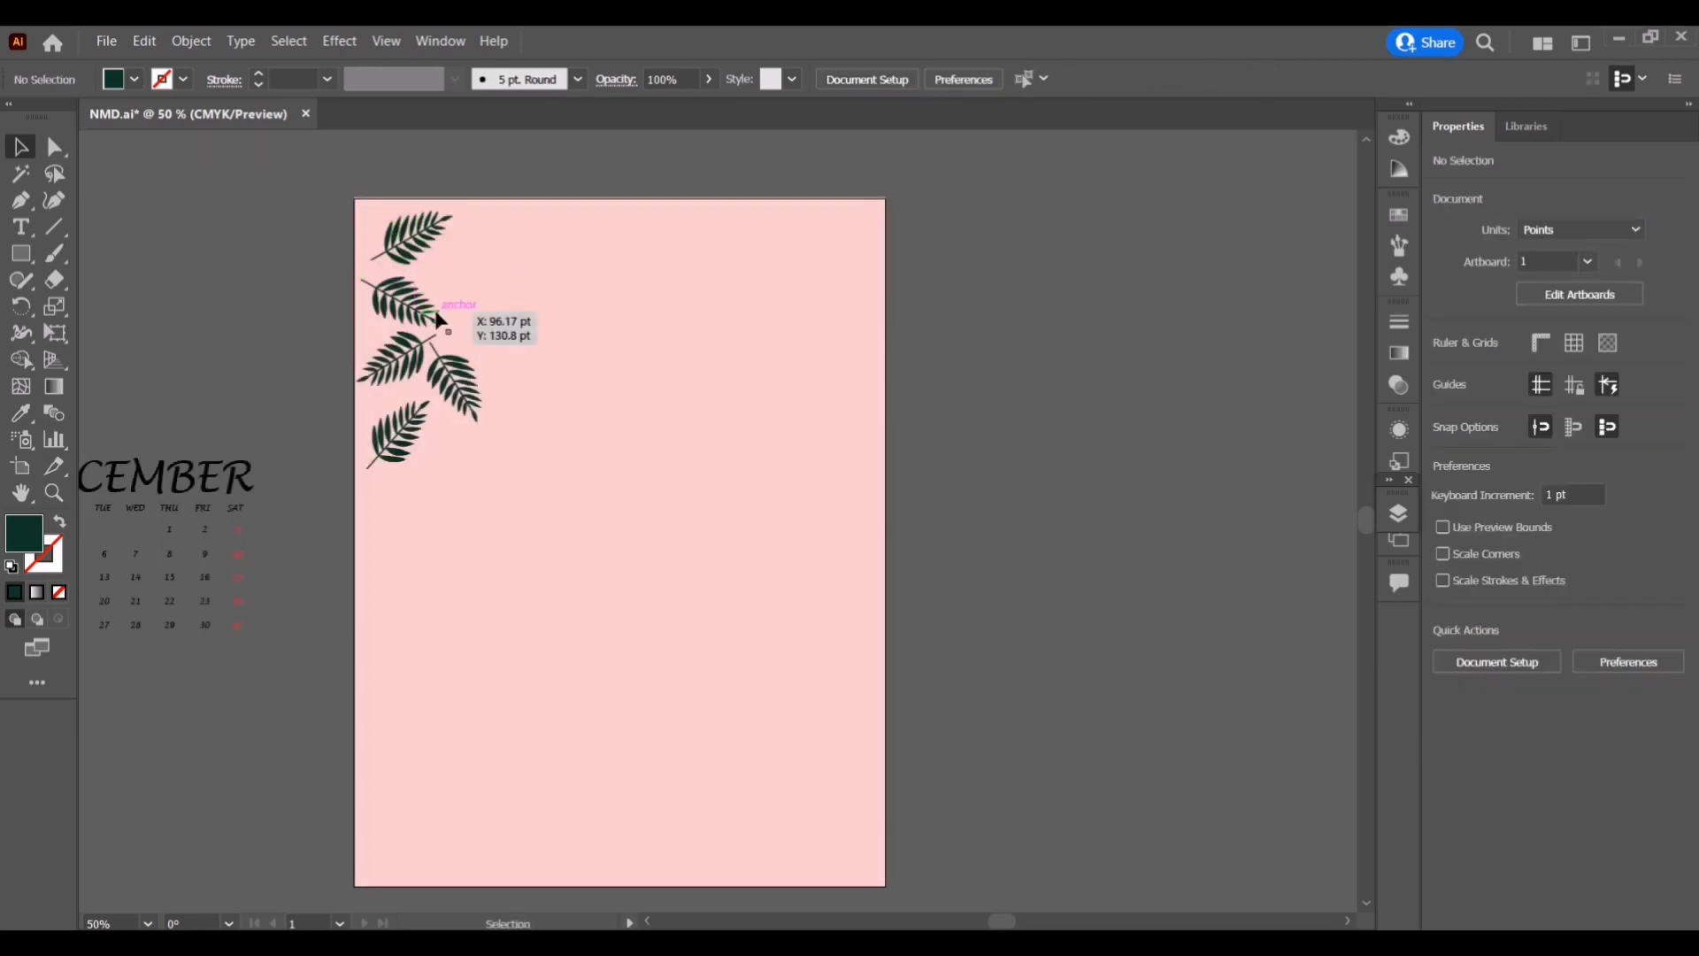
left_click(426, 407)
left_click_drag(418, 434, 419, 425)
left_click(430, 449)
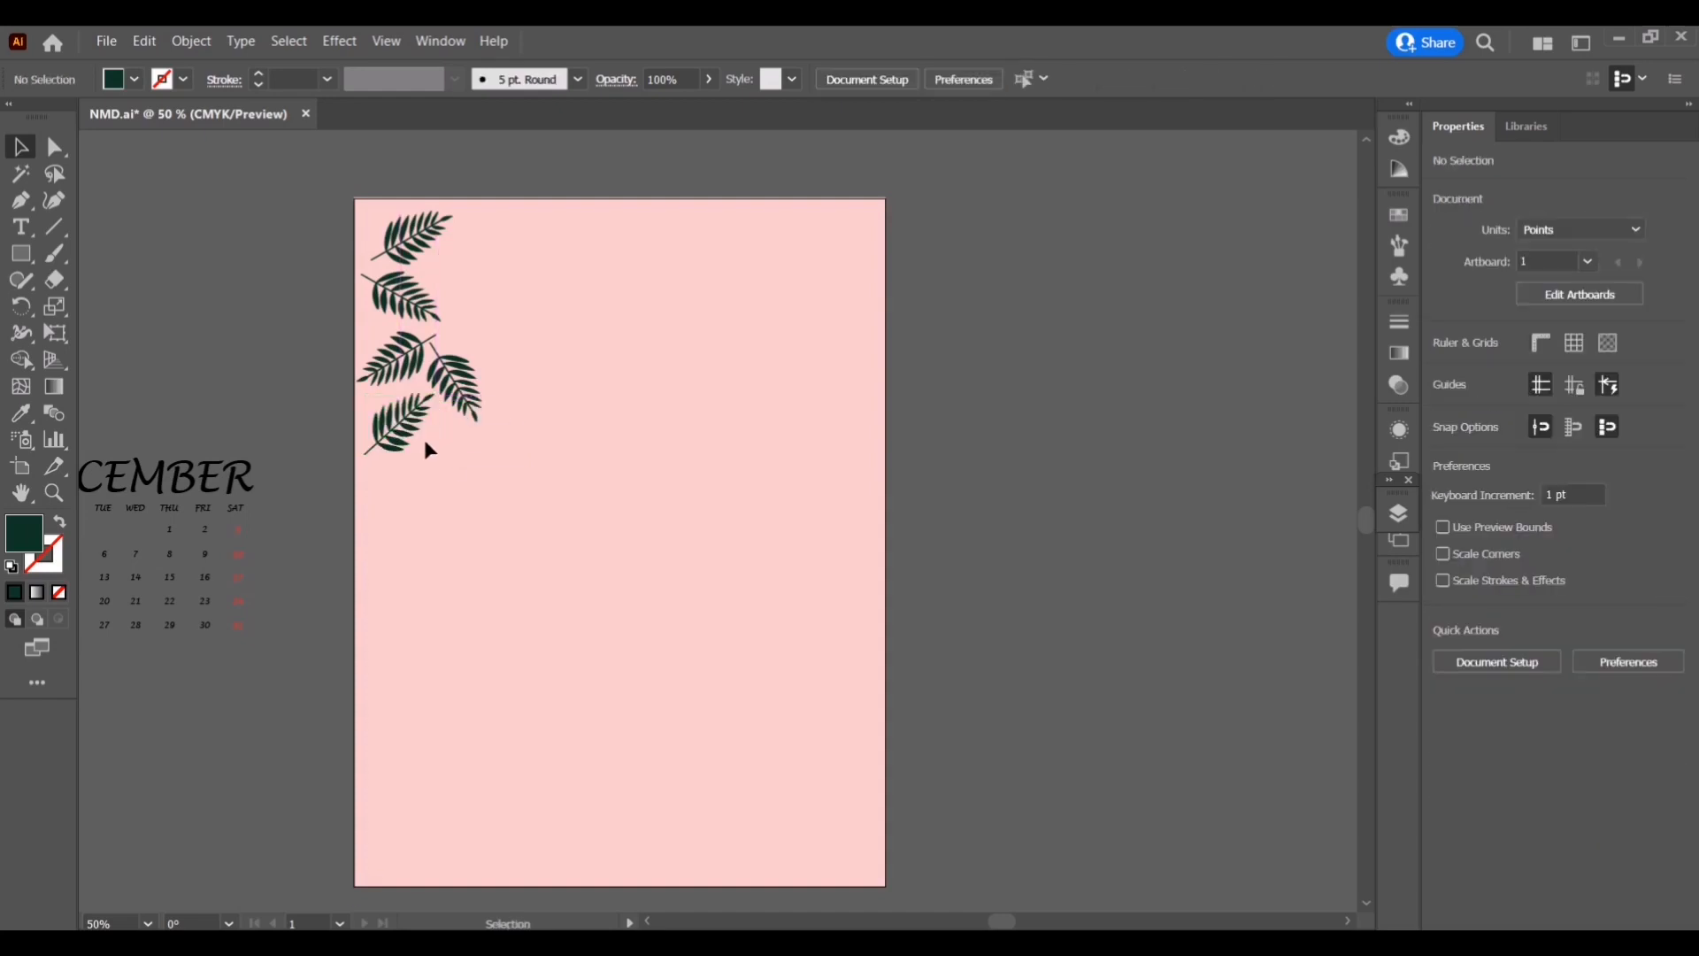
Move the complete DECEMBER calendar text from the pasteboard onto the upper middle of the artboard
left_click(113, 702)
left_click(295, 694)
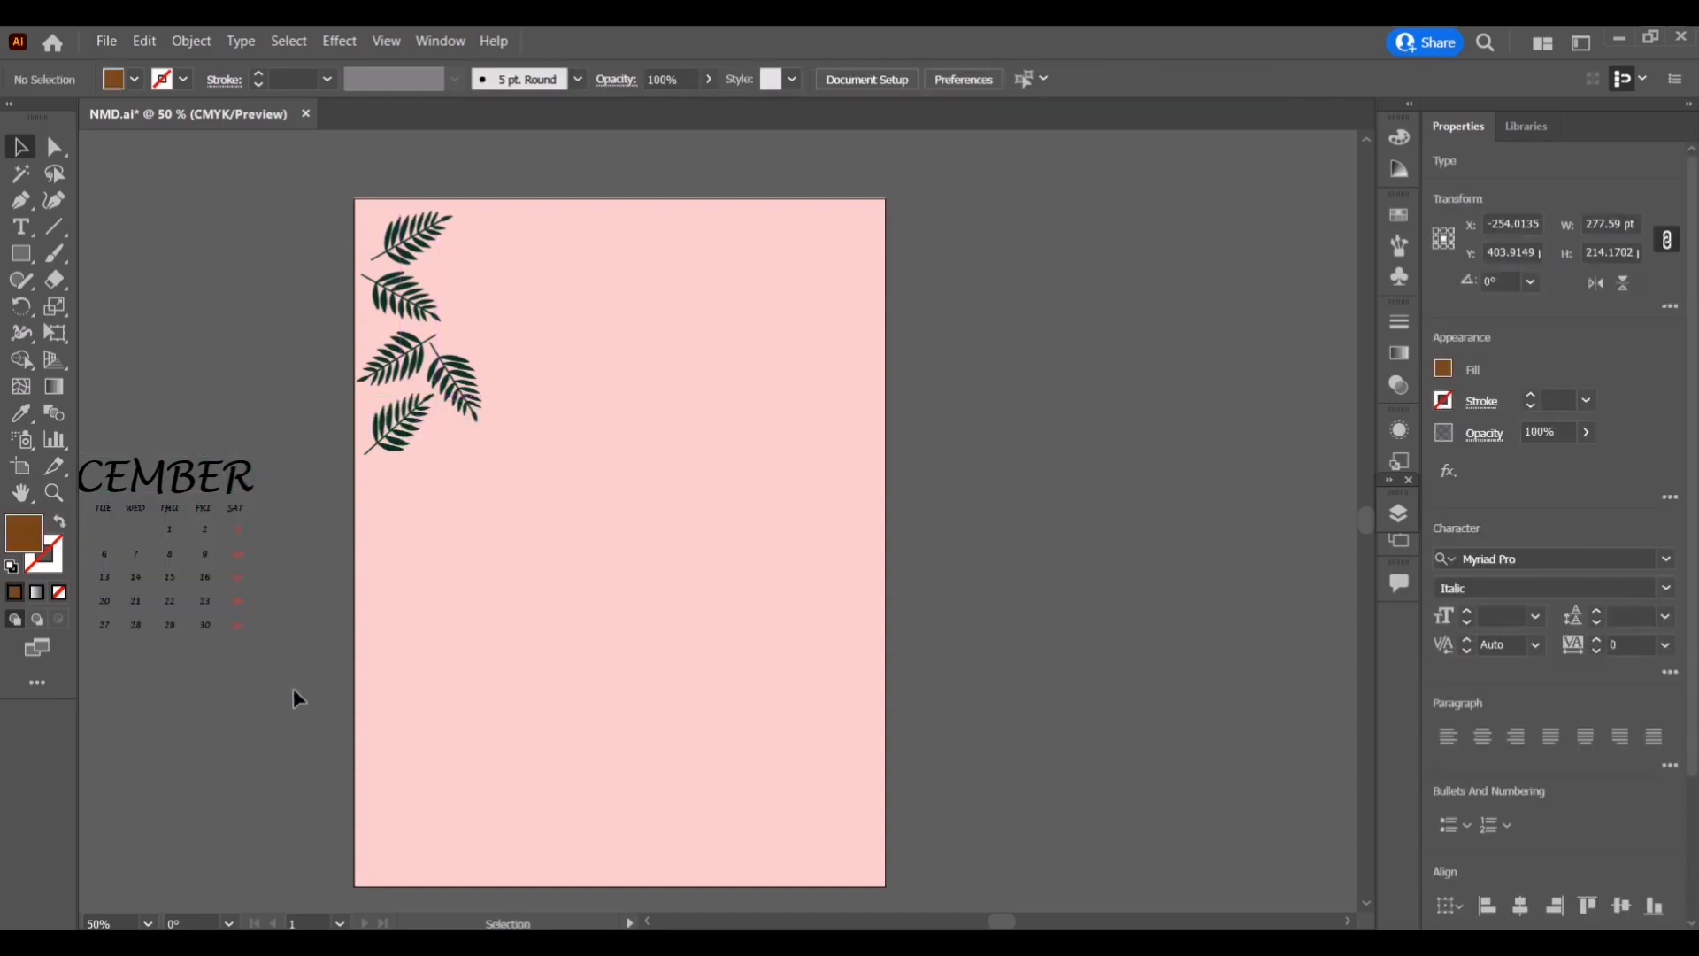
scroll(336, 566, "left", 5)
left_click(363, 481)
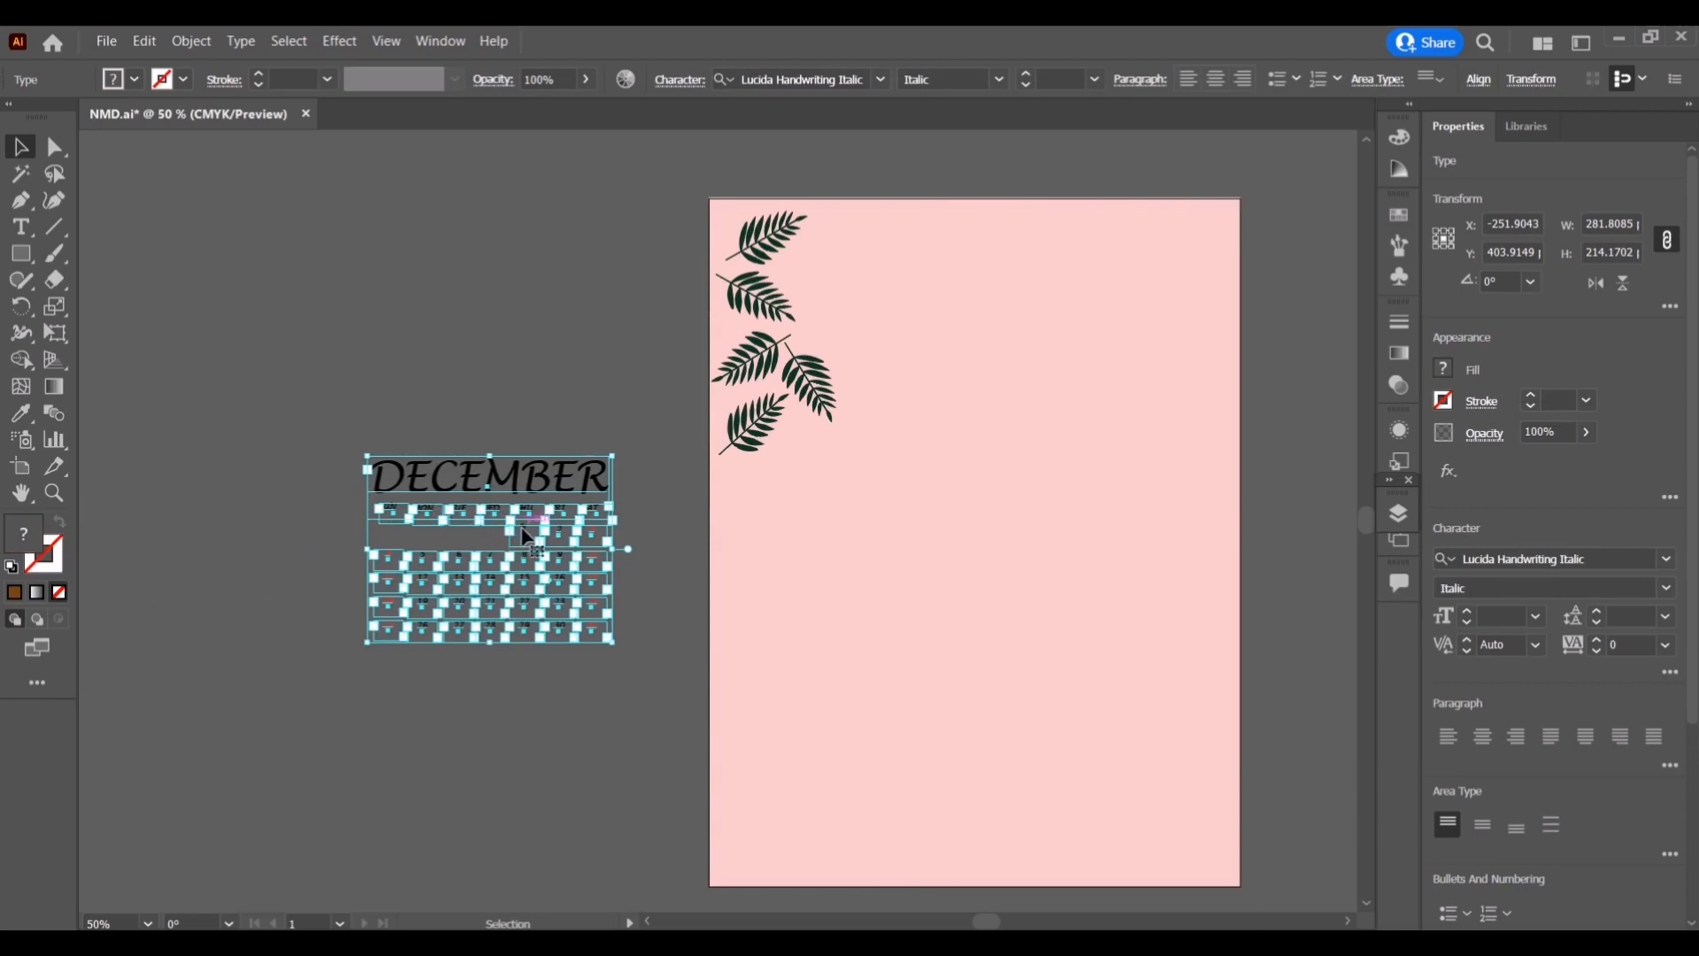
left_click_drag(527, 536, 1007, 421)
left_click(870, 575)
scroll(980, 924, "right", 4)
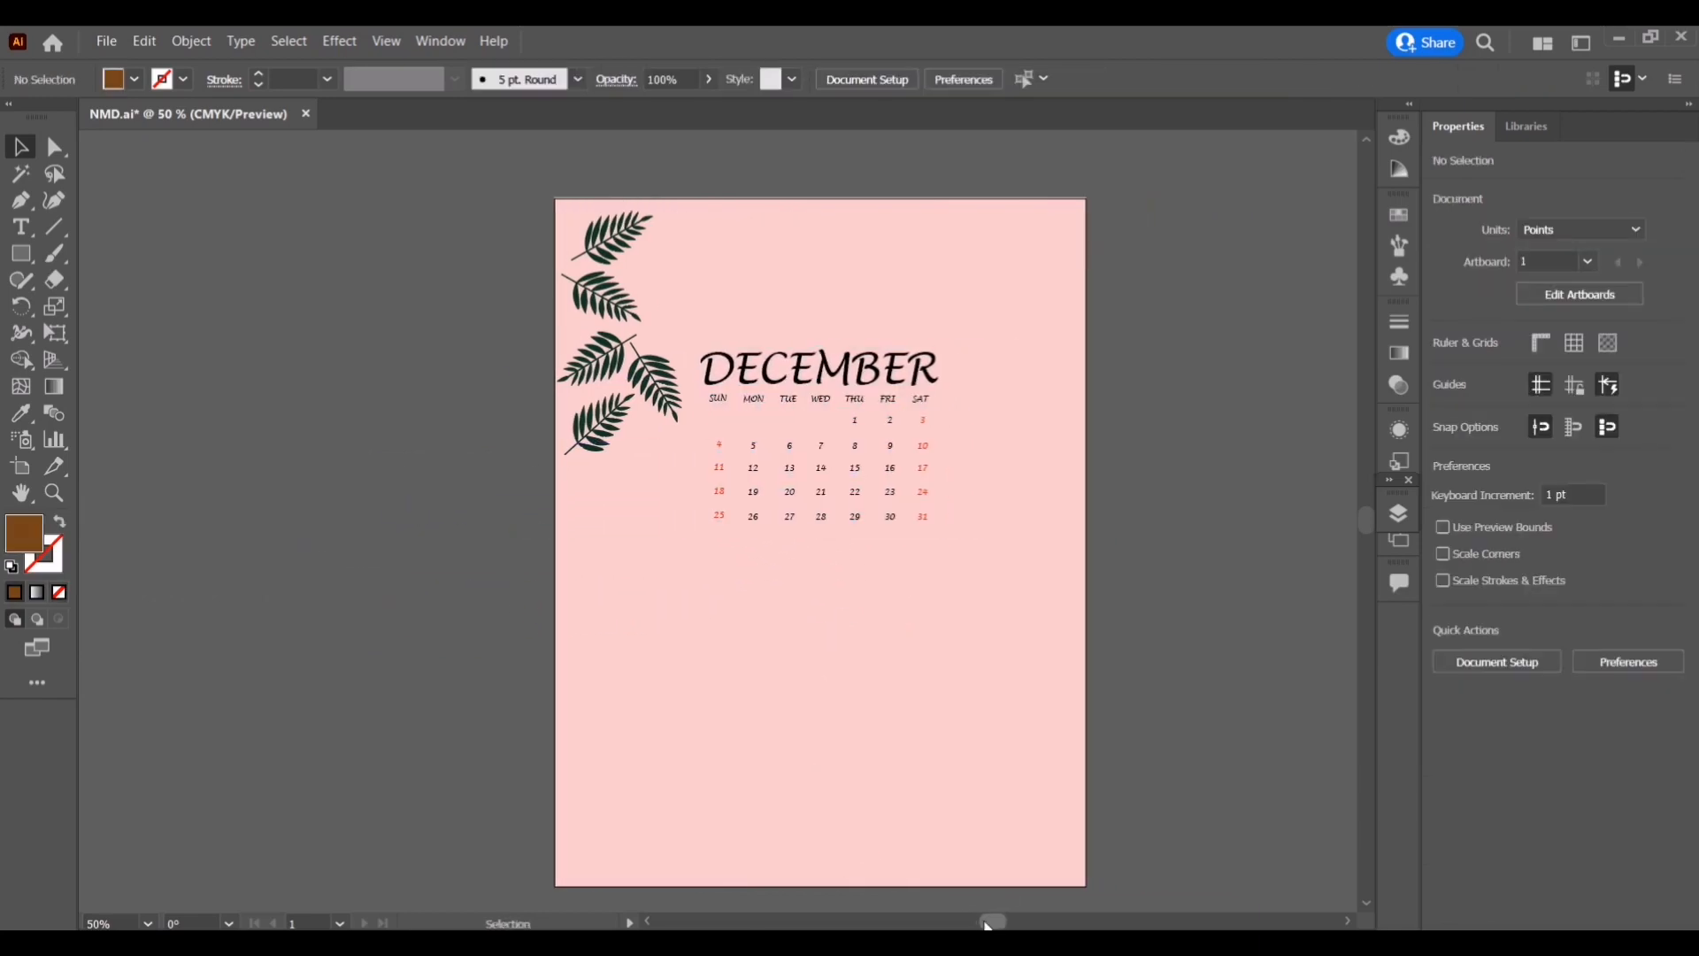
left_click(561, 258)
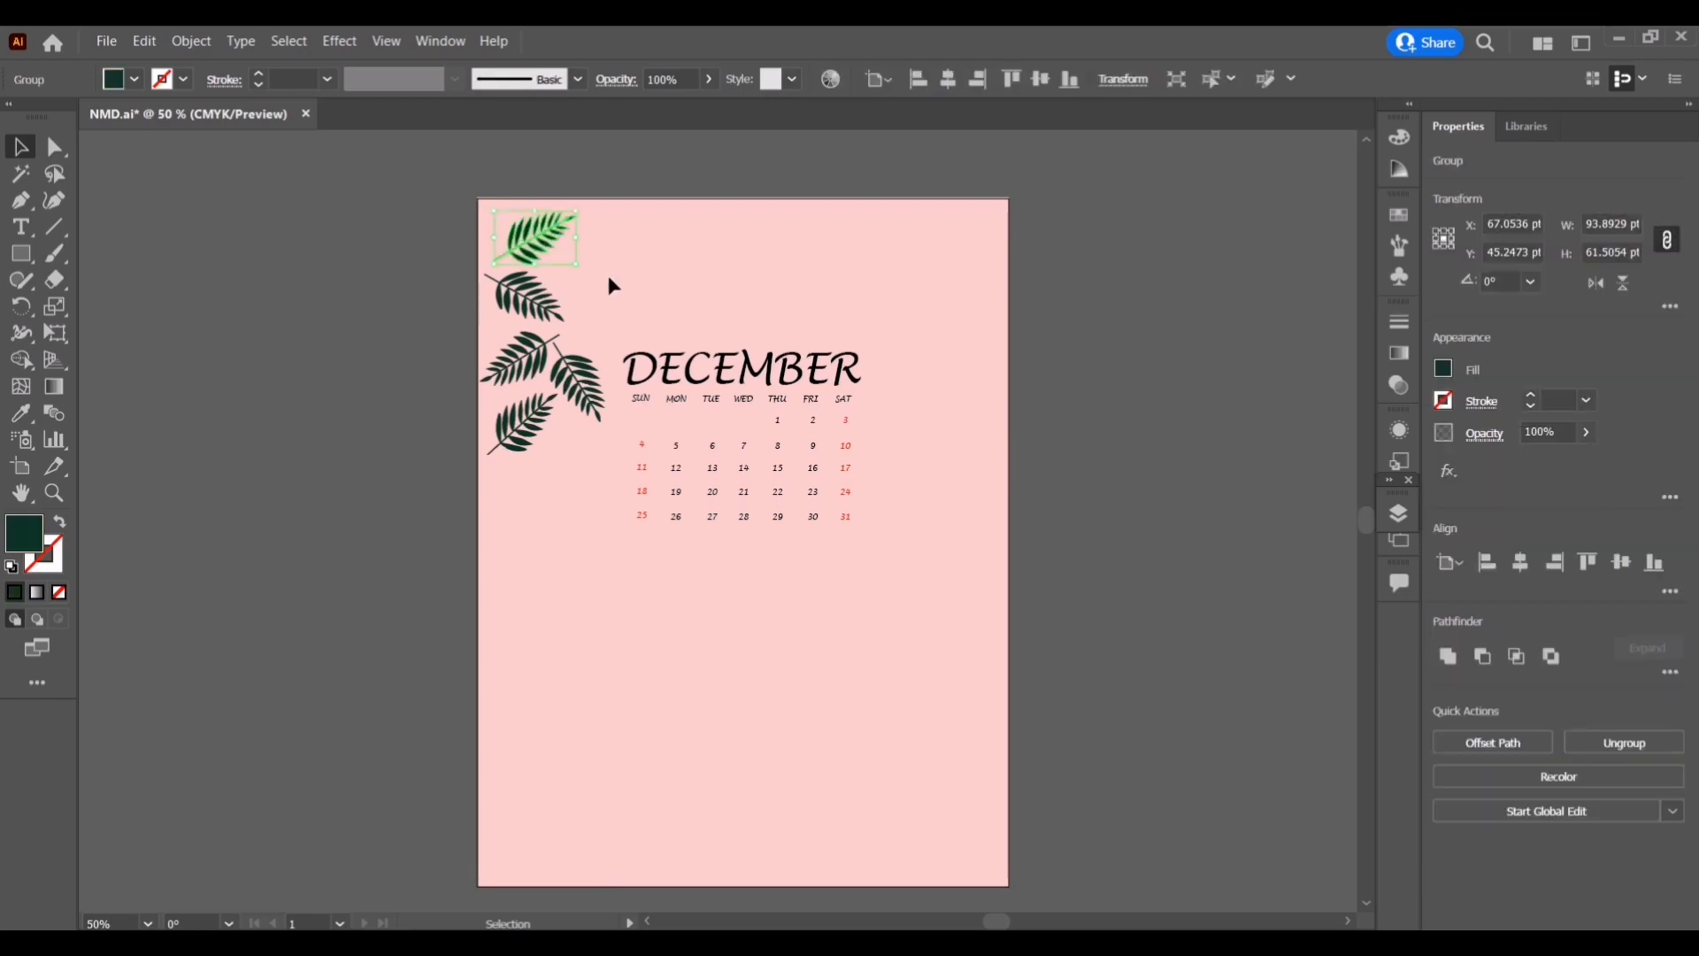
left_click(585, 453)
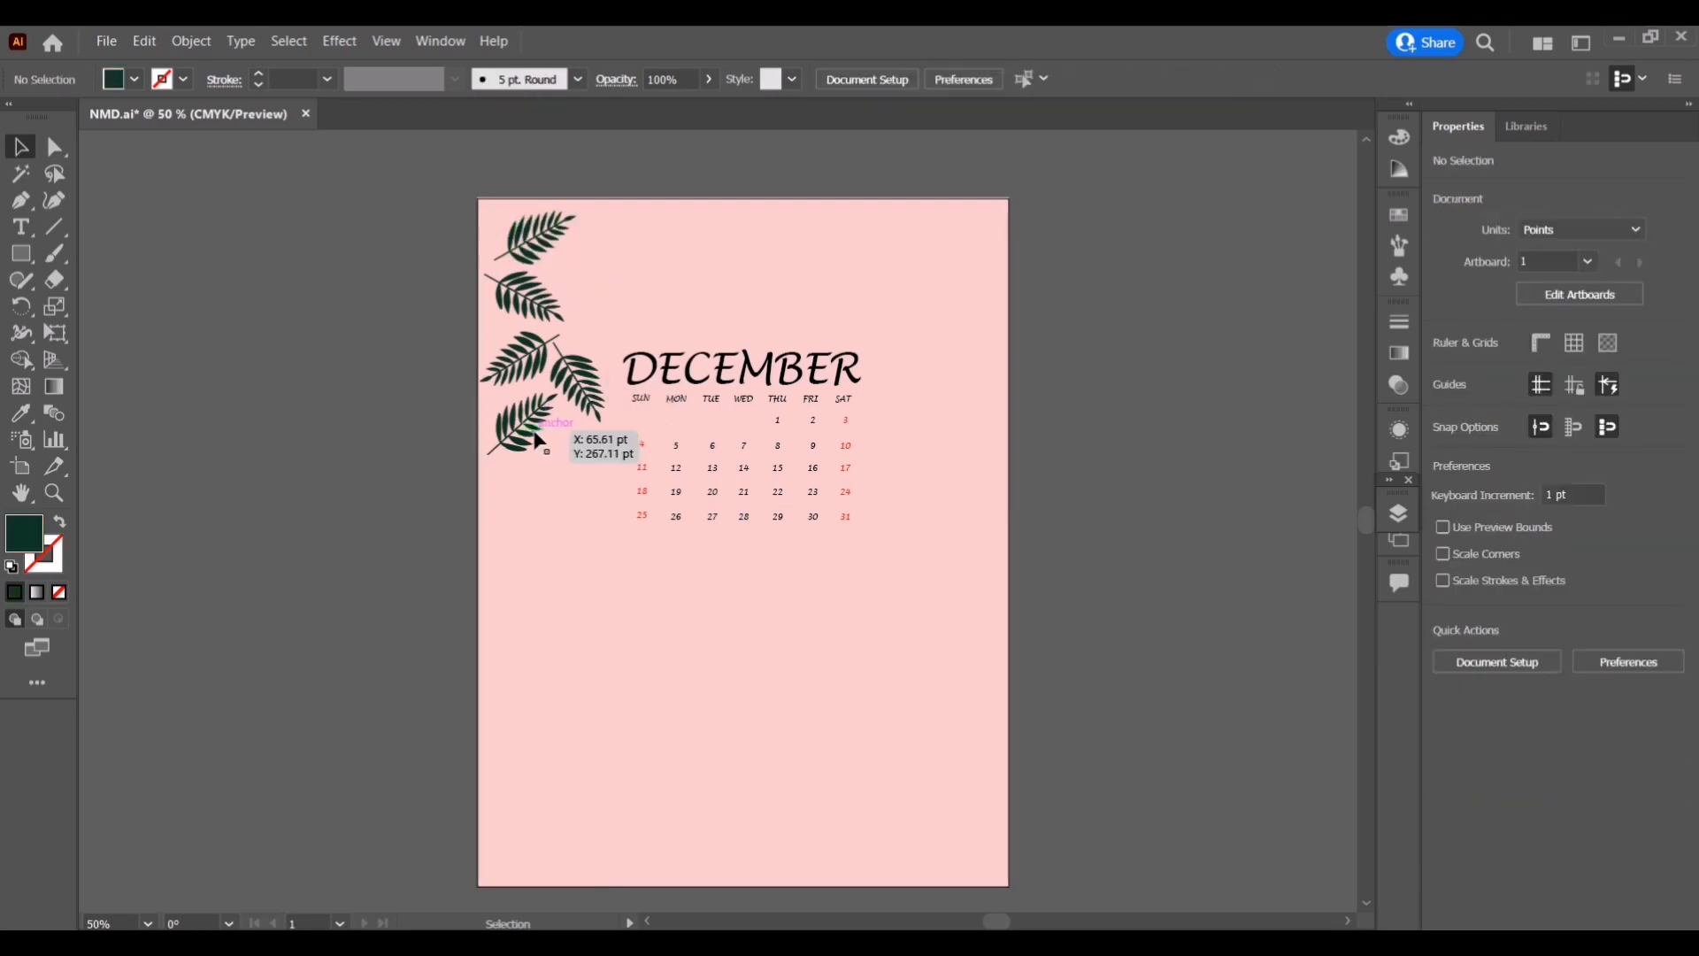
left_click_drag(535, 443, 566, 478)
key("ctrl+z")
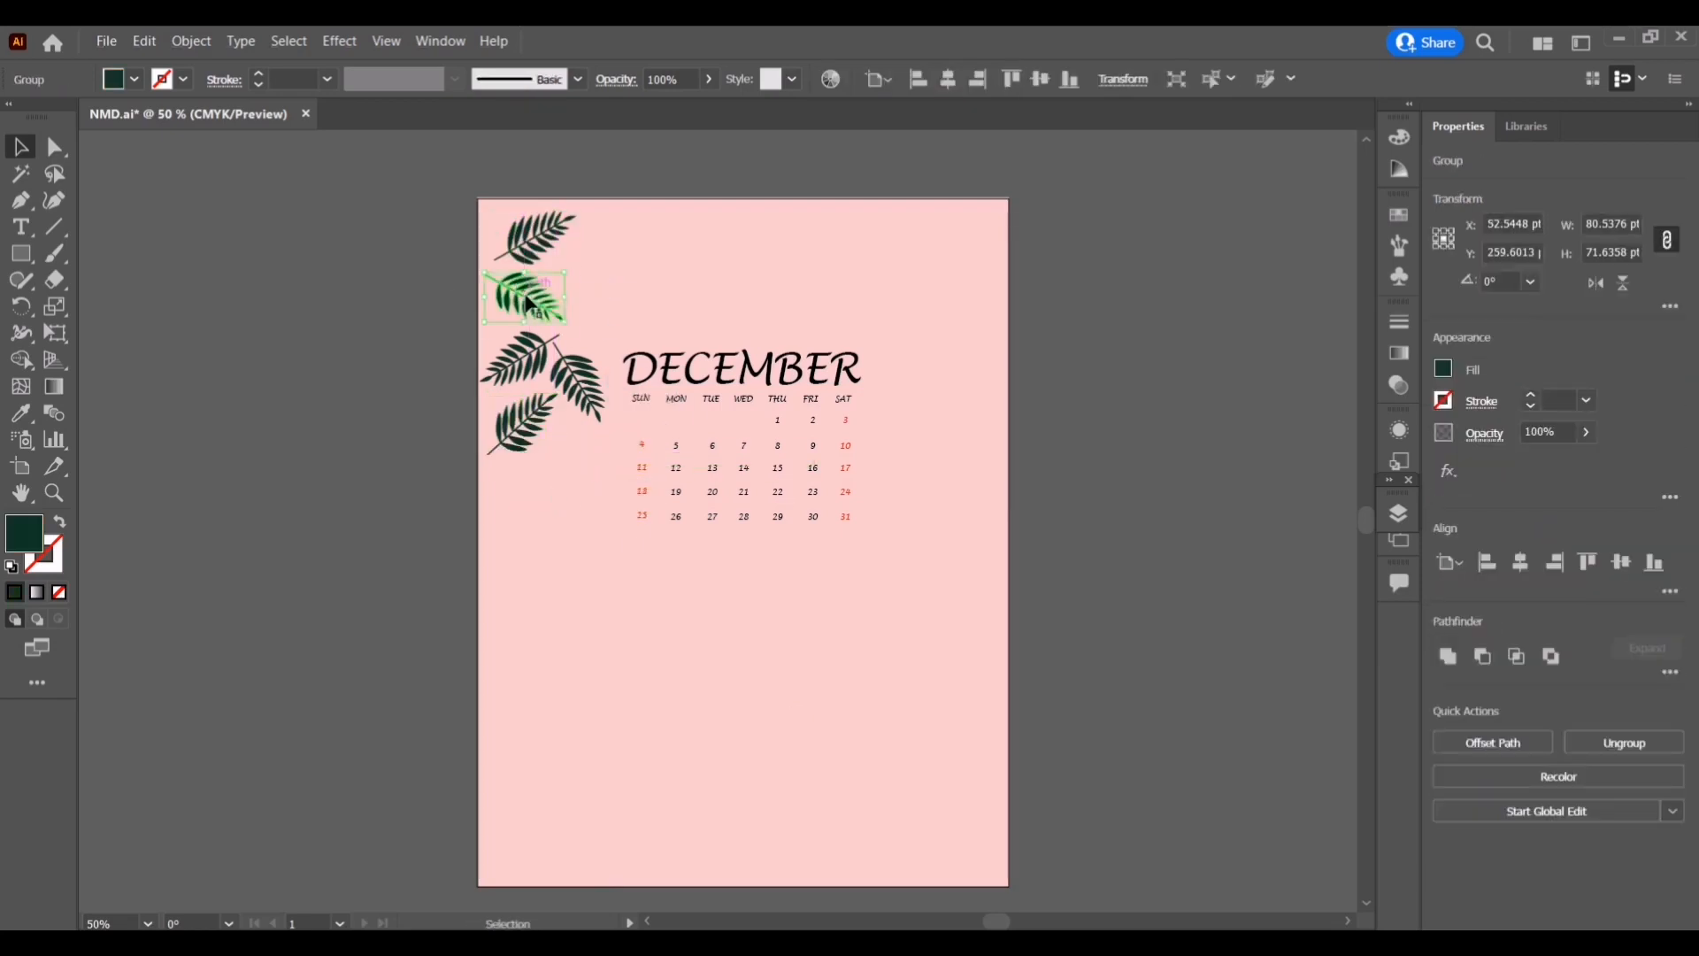
Copy four of the plants downward to extend the staggered pattern along the artboard's left edge beside the dates
left_click_drag(525, 310, 583, 463)
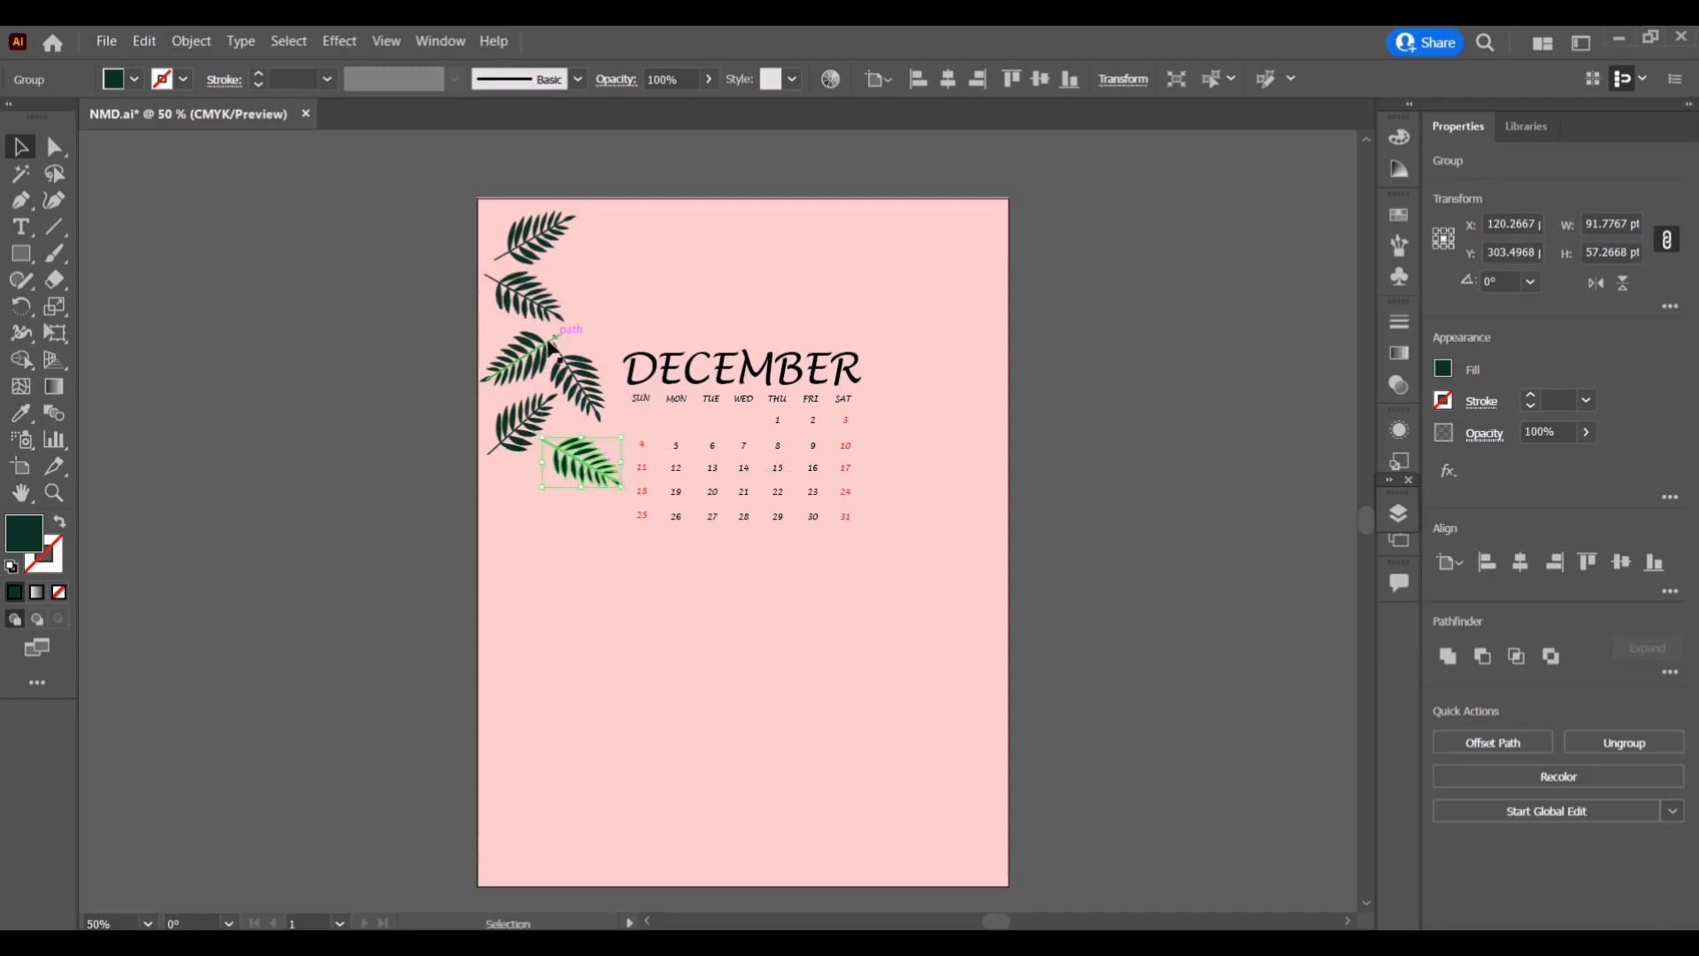
left_click_drag(550, 348, 566, 509)
left_click(579, 398)
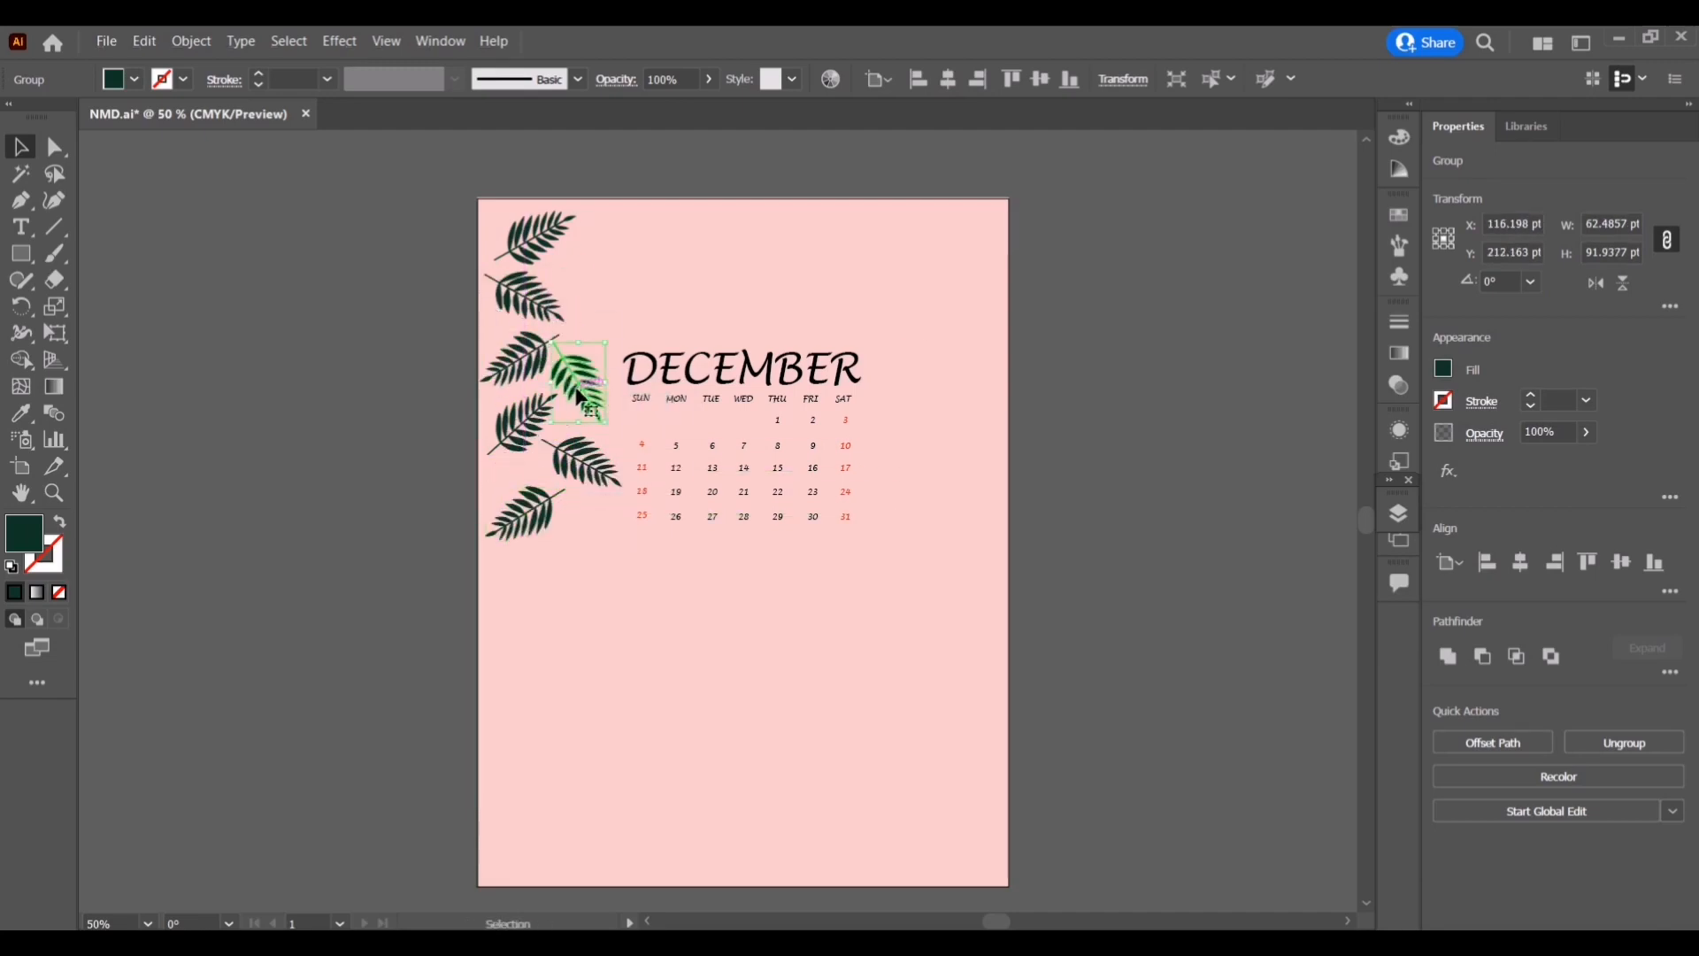
left_click_drag(579, 398, 603, 538)
left_click_drag(542, 434, 549, 580)
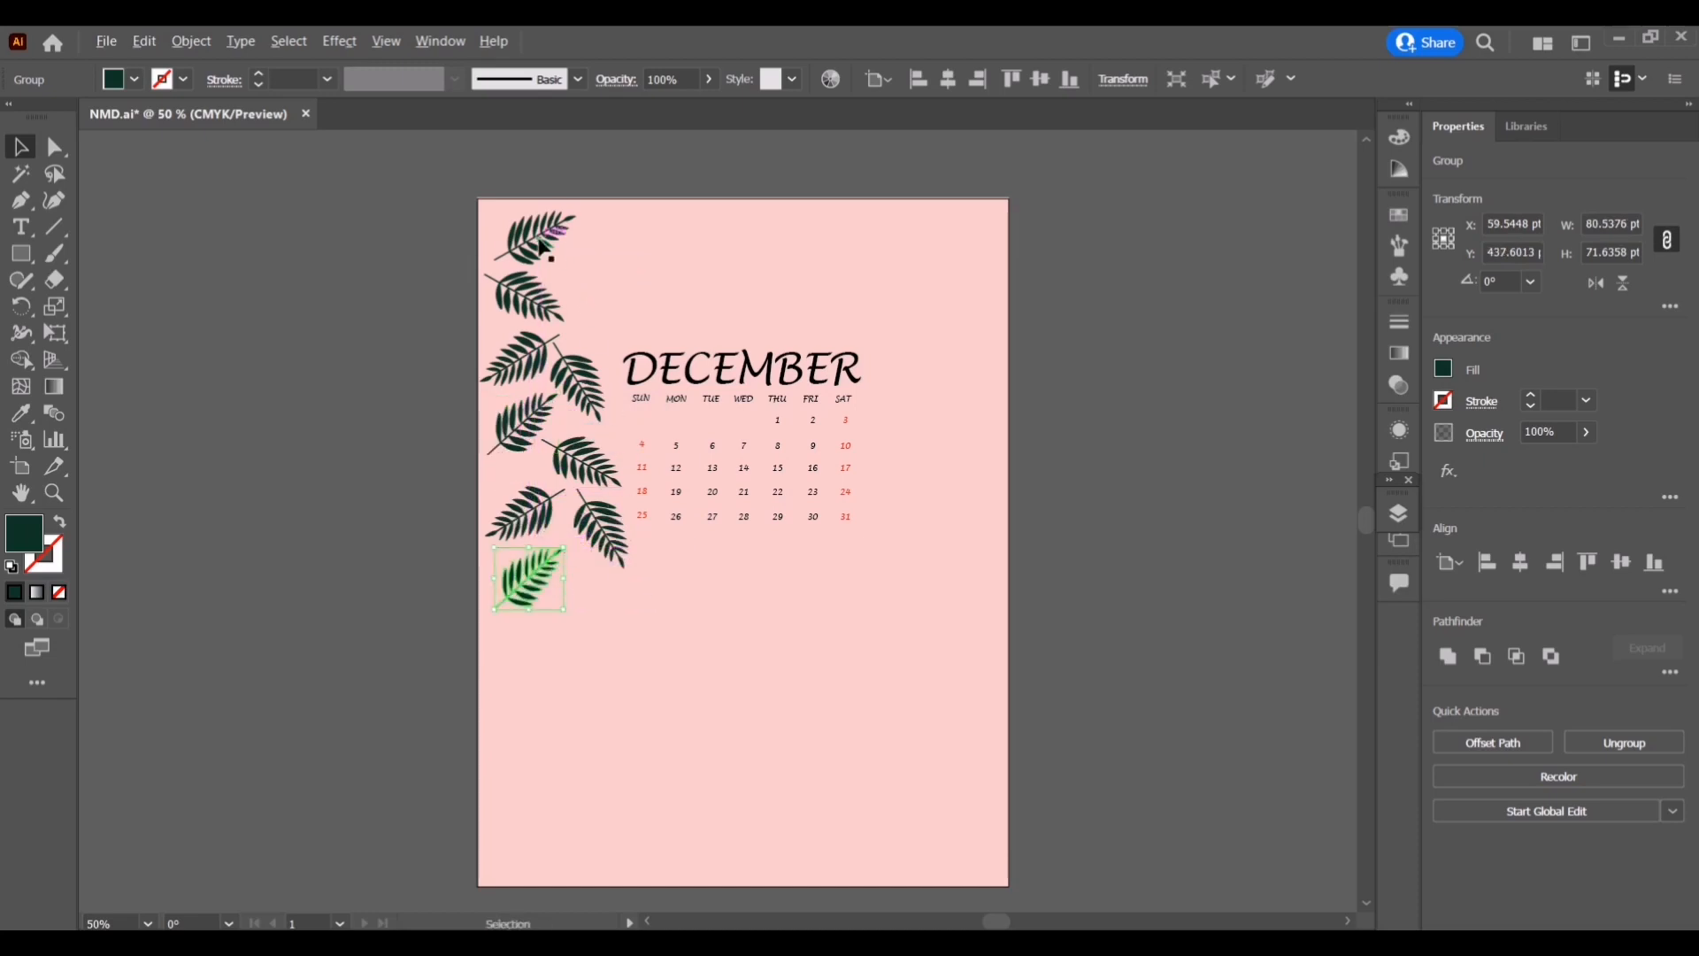
Place three plant copies below the calendar dates and three more further down the artboard's left edge
left_click_drag(544, 250, 690, 575)
left_click_drag(584, 376, 759, 585)
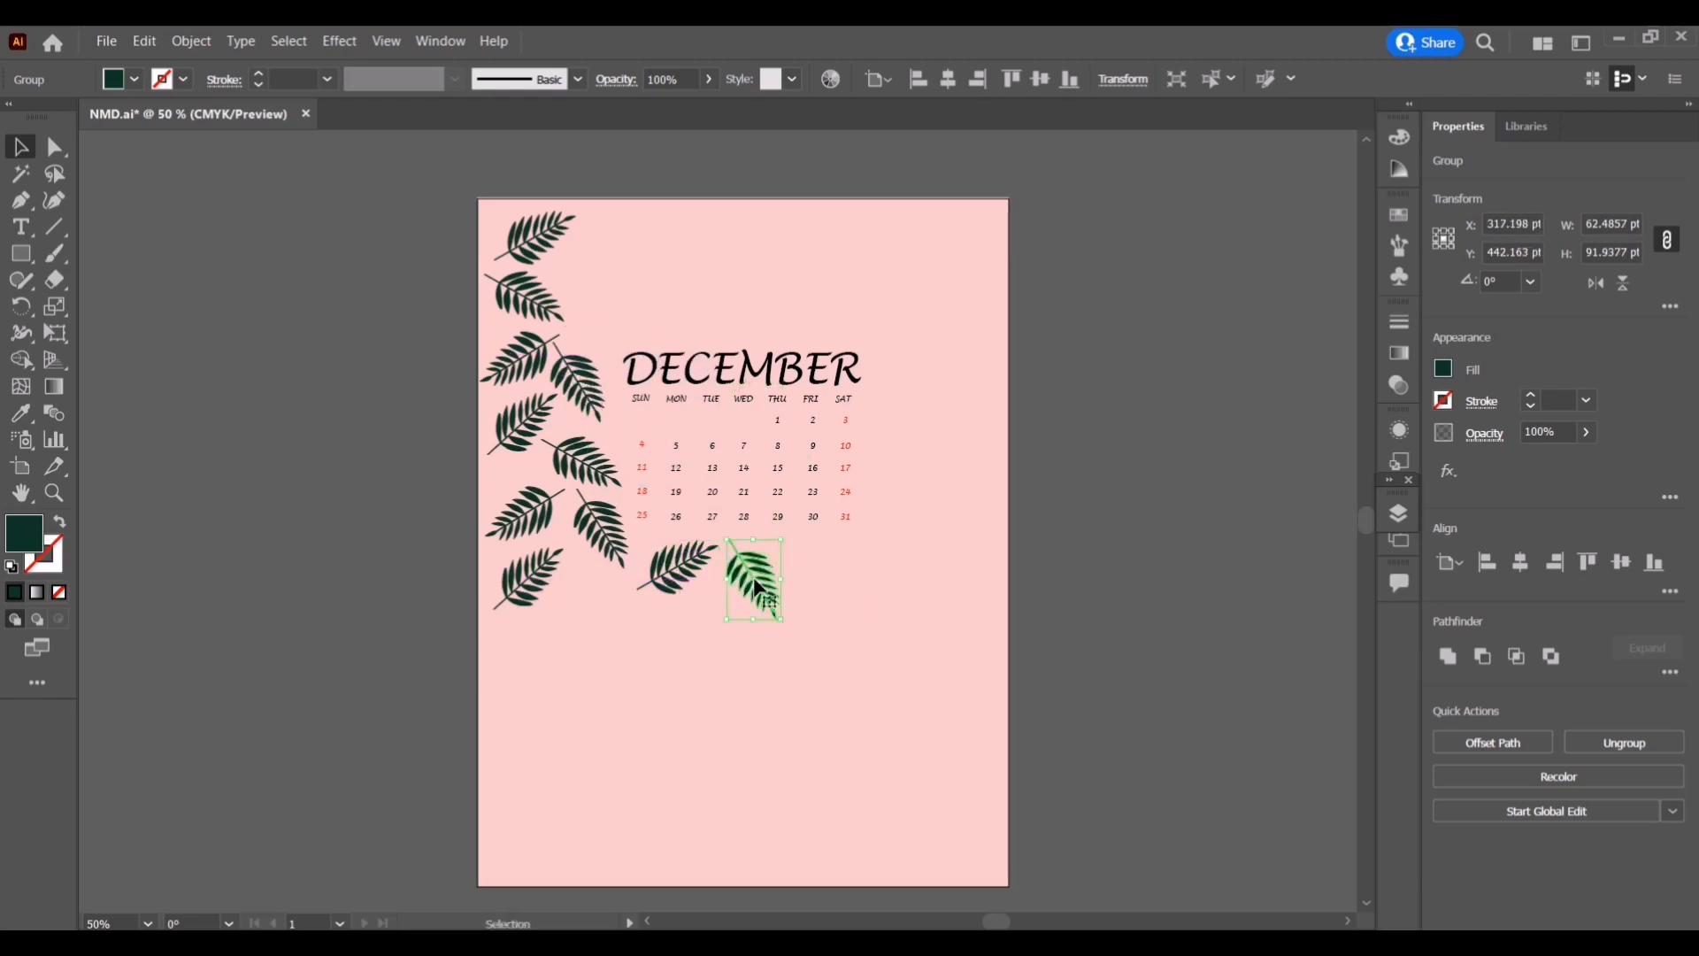
left_click_drag(603, 531, 600, 613)
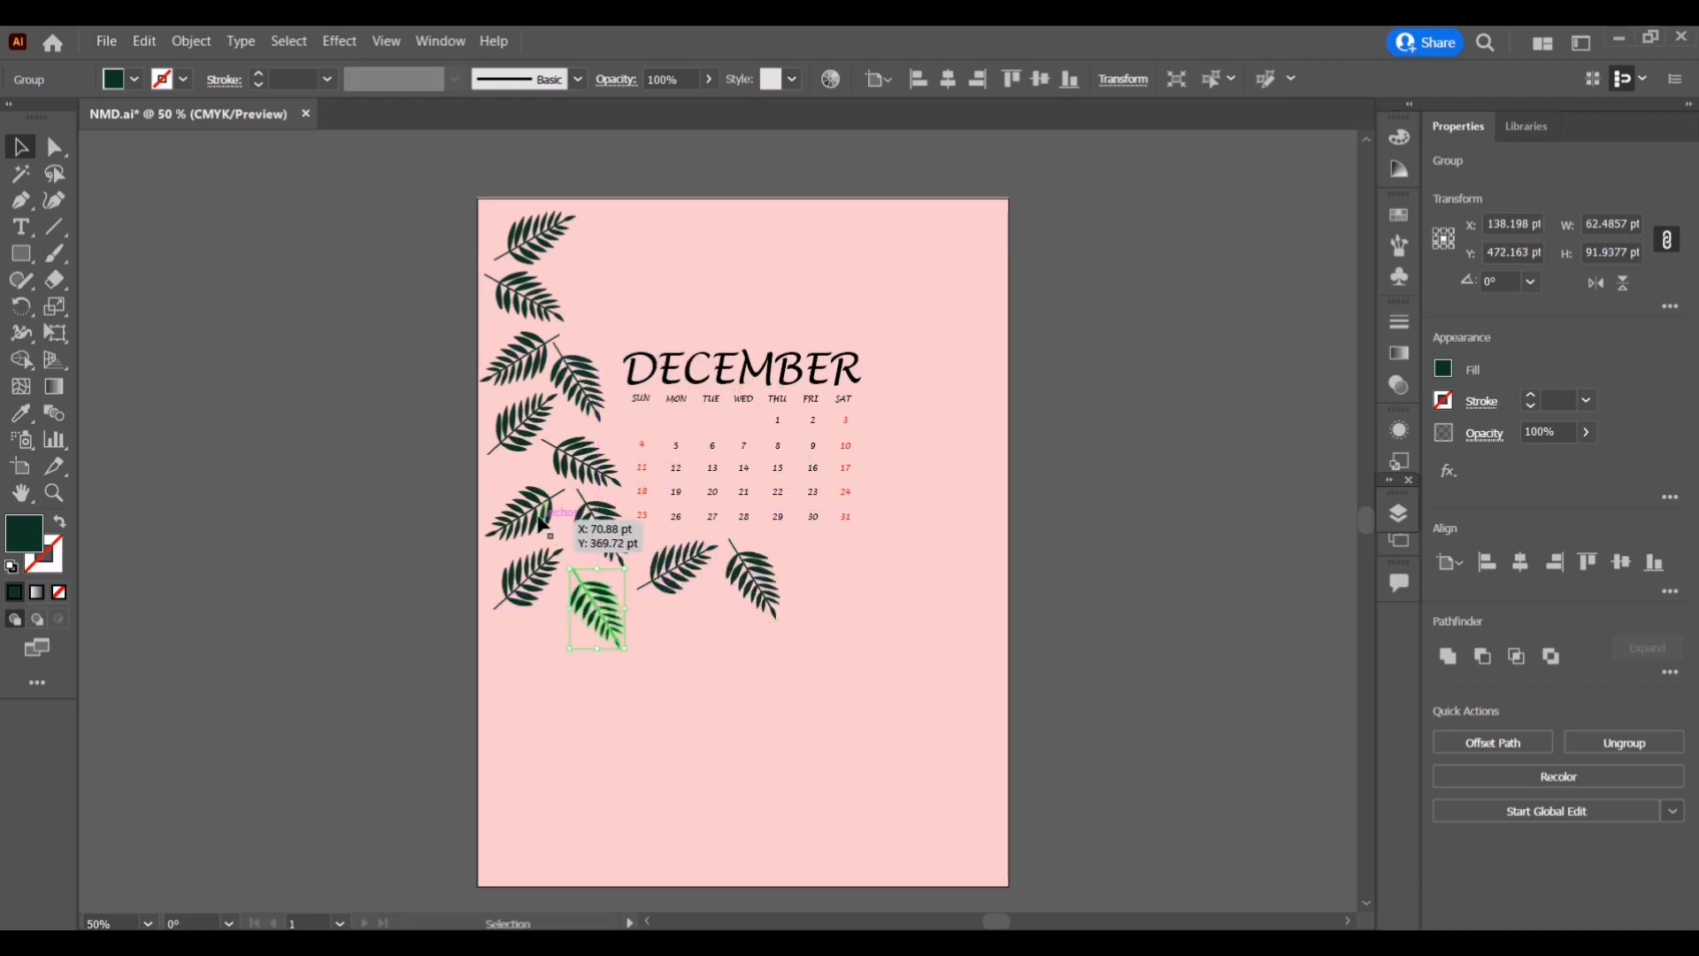
left_click_drag(538, 522, 547, 657)
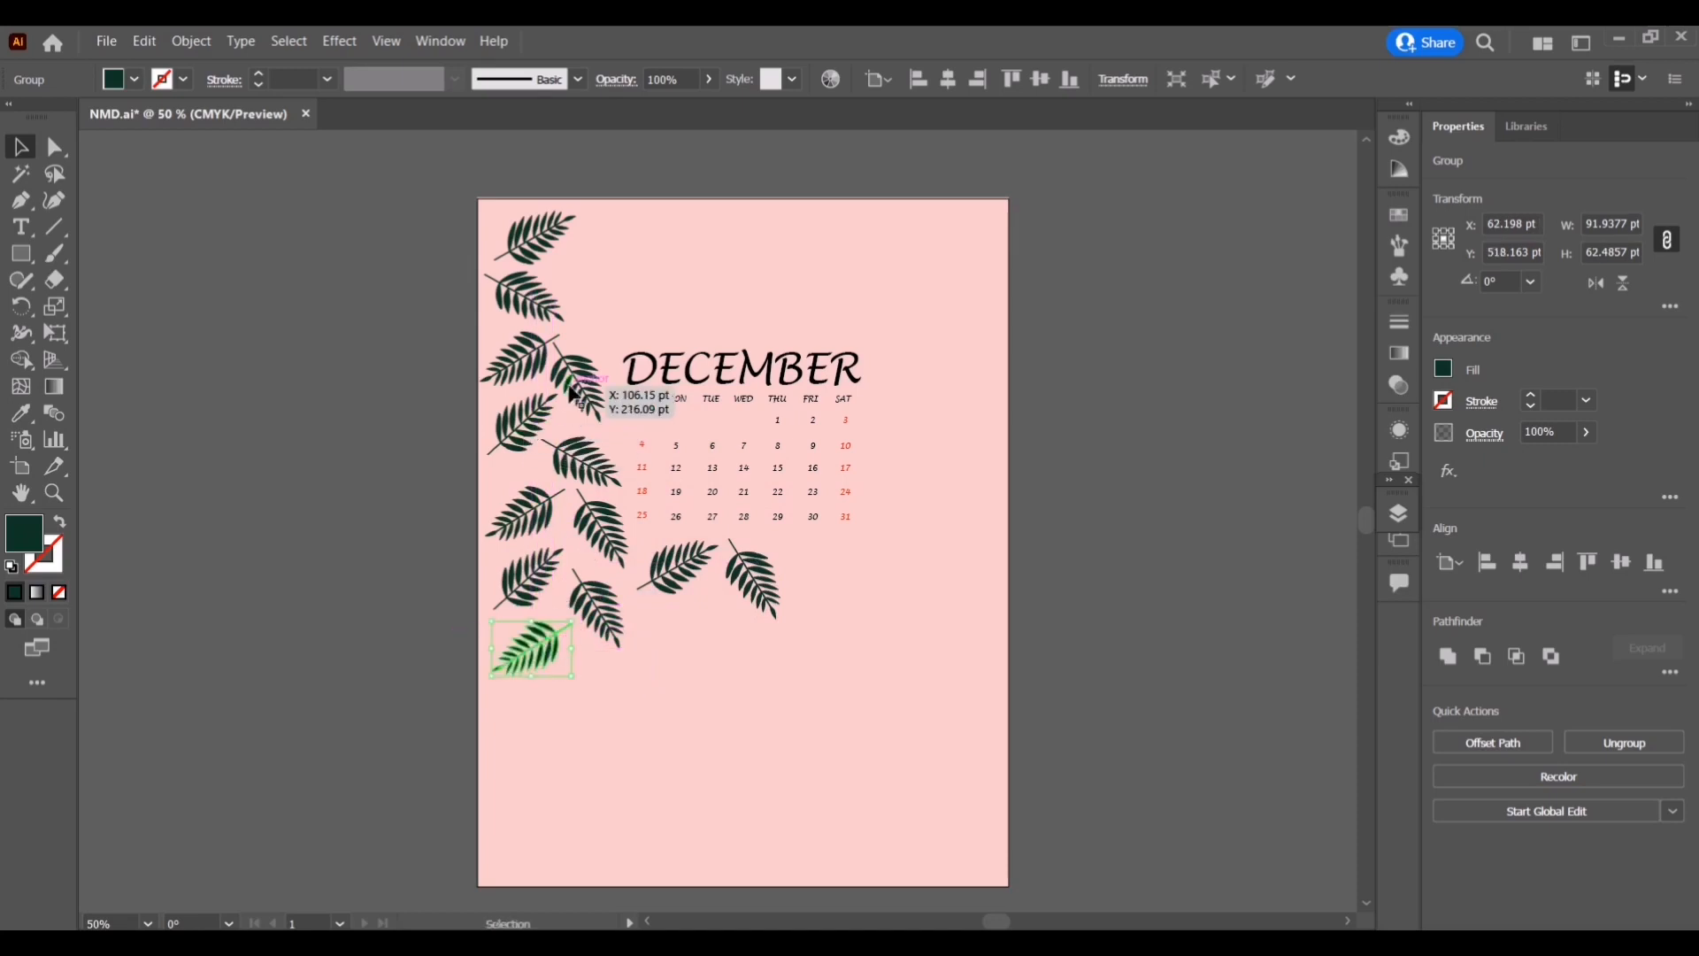
left_click_drag(545, 364, 713, 630)
left_click_drag(535, 301, 615, 685)
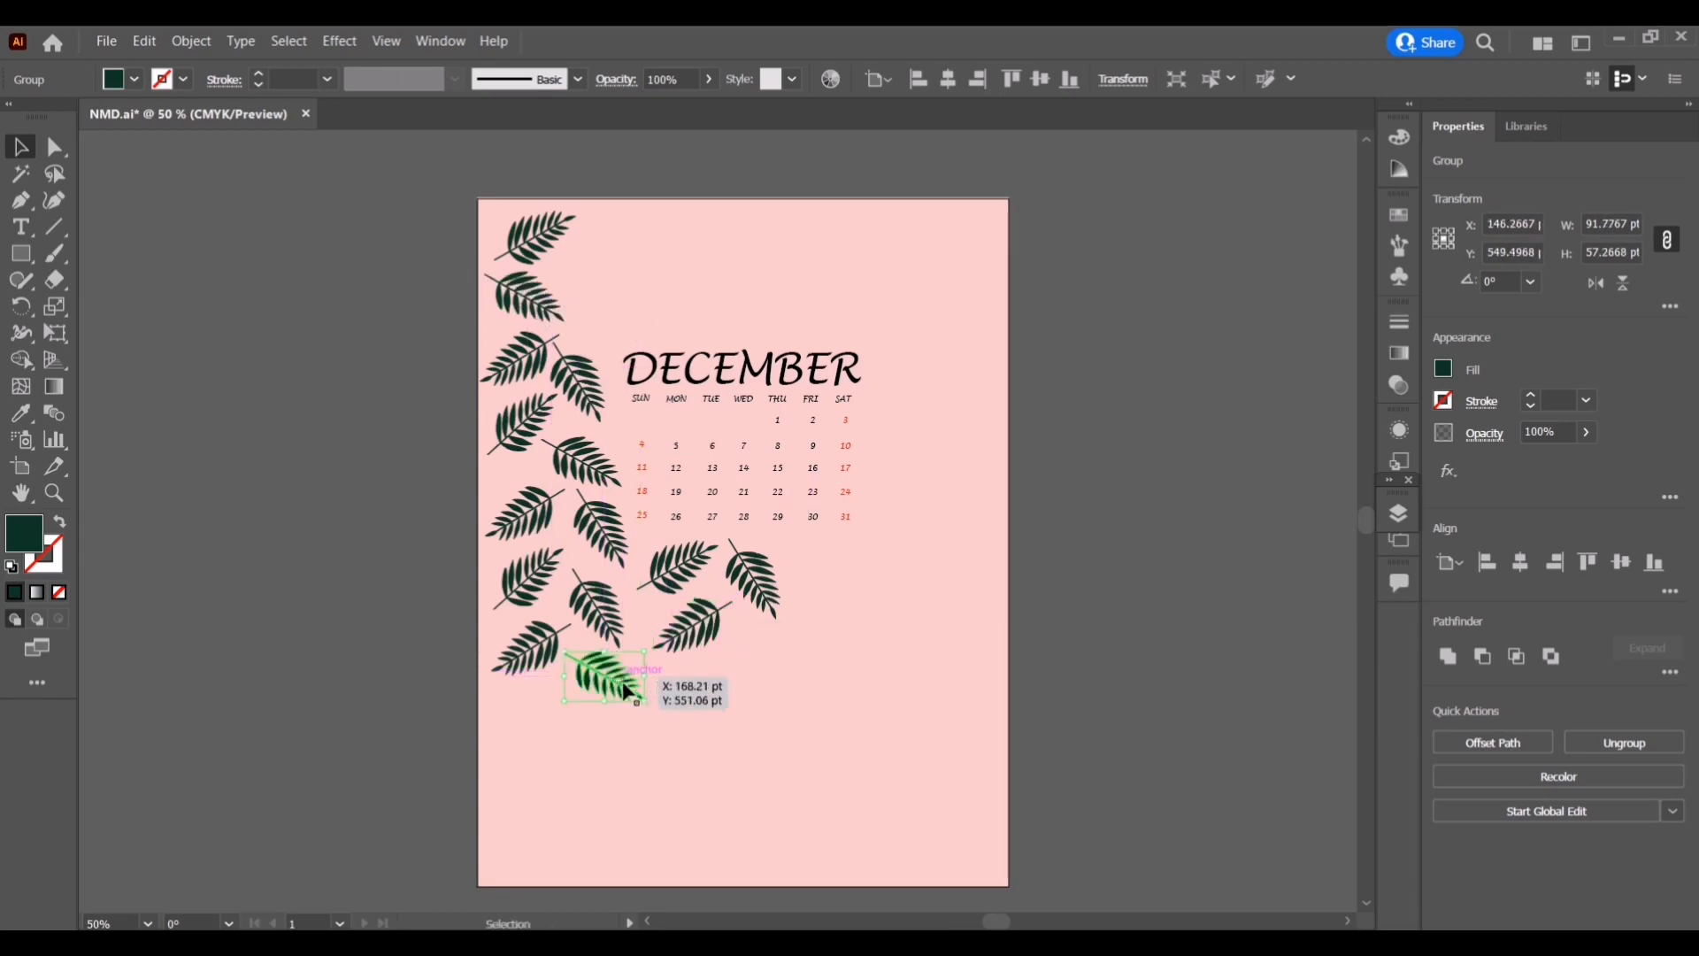
Fill the lower left of the artboard with further plant copies at alternating angles
left_click(630, 779)
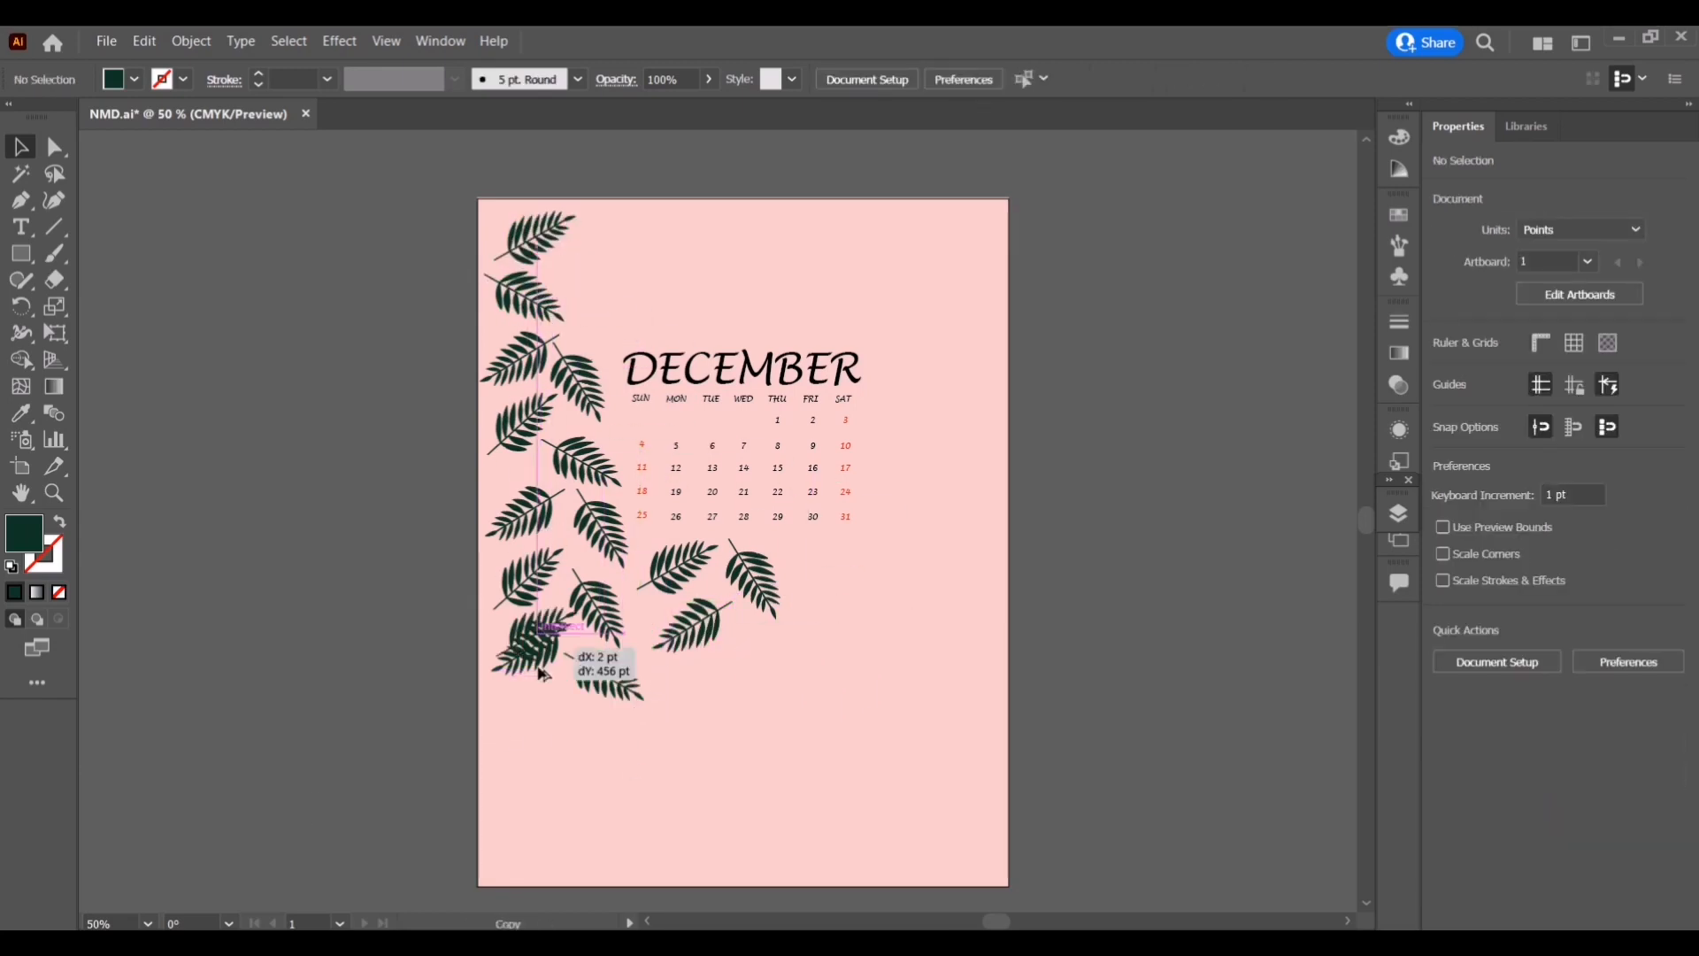
left_click_drag(619, 674, 543, 782)
left_click_drag(512, 439, 577, 753)
left_click_drag(619, 676, 708, 728)
key("Delete")
left_click(577, 381)
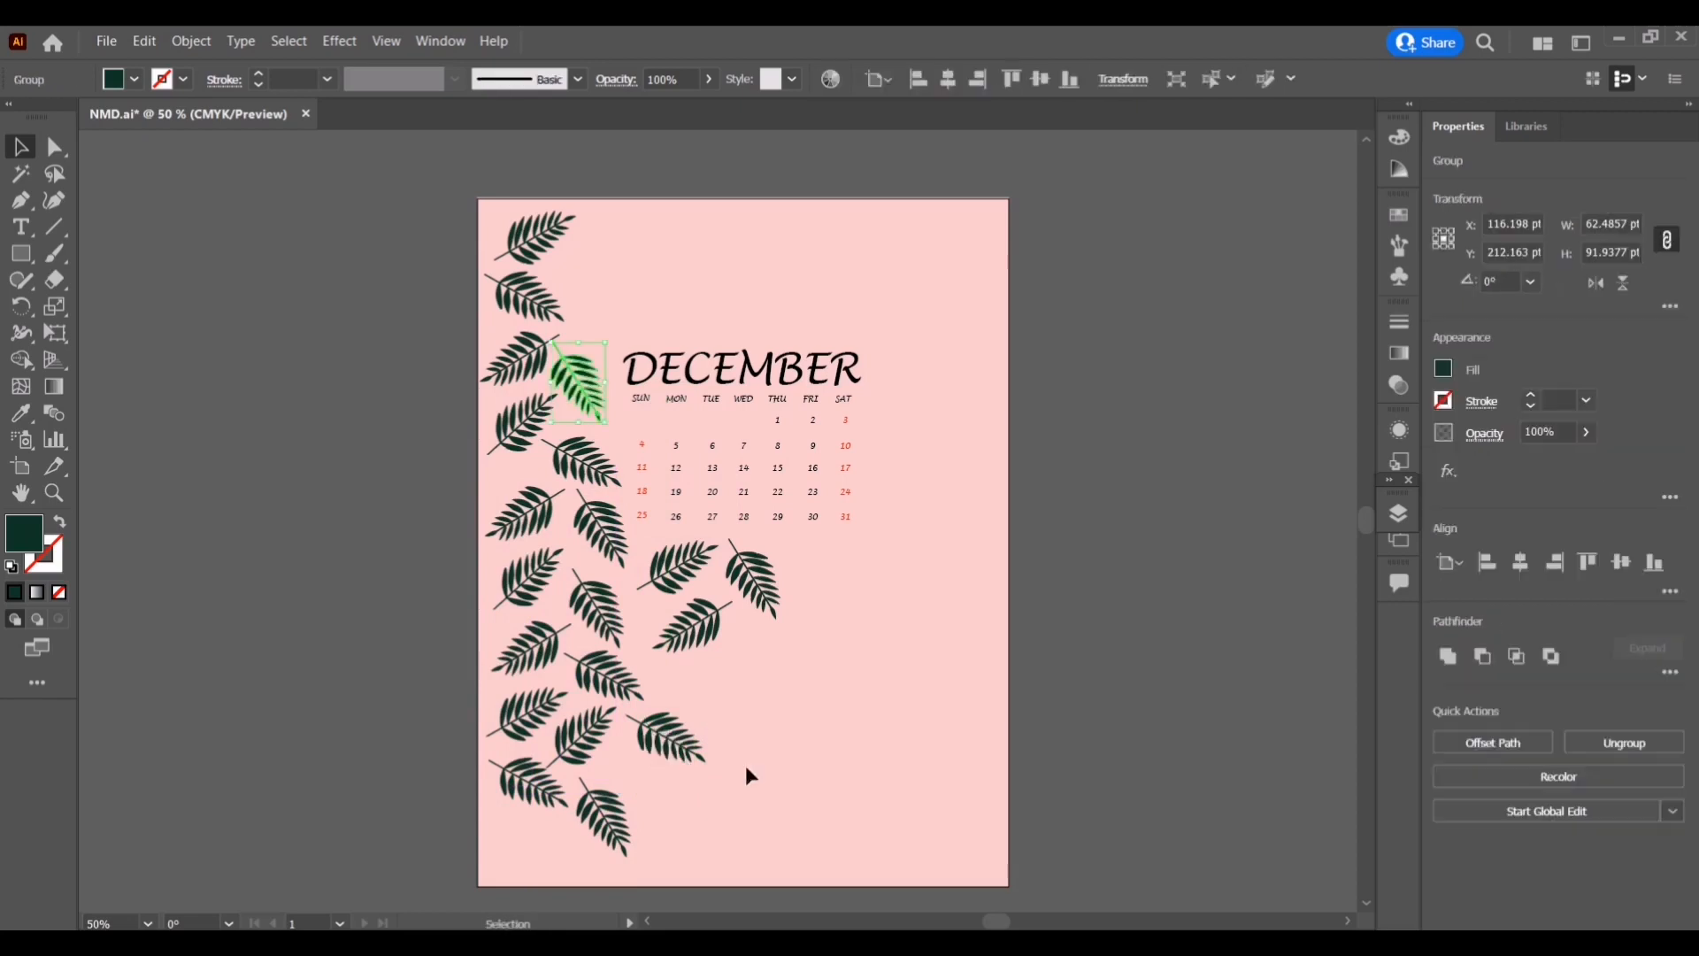
left_click(764, 705)
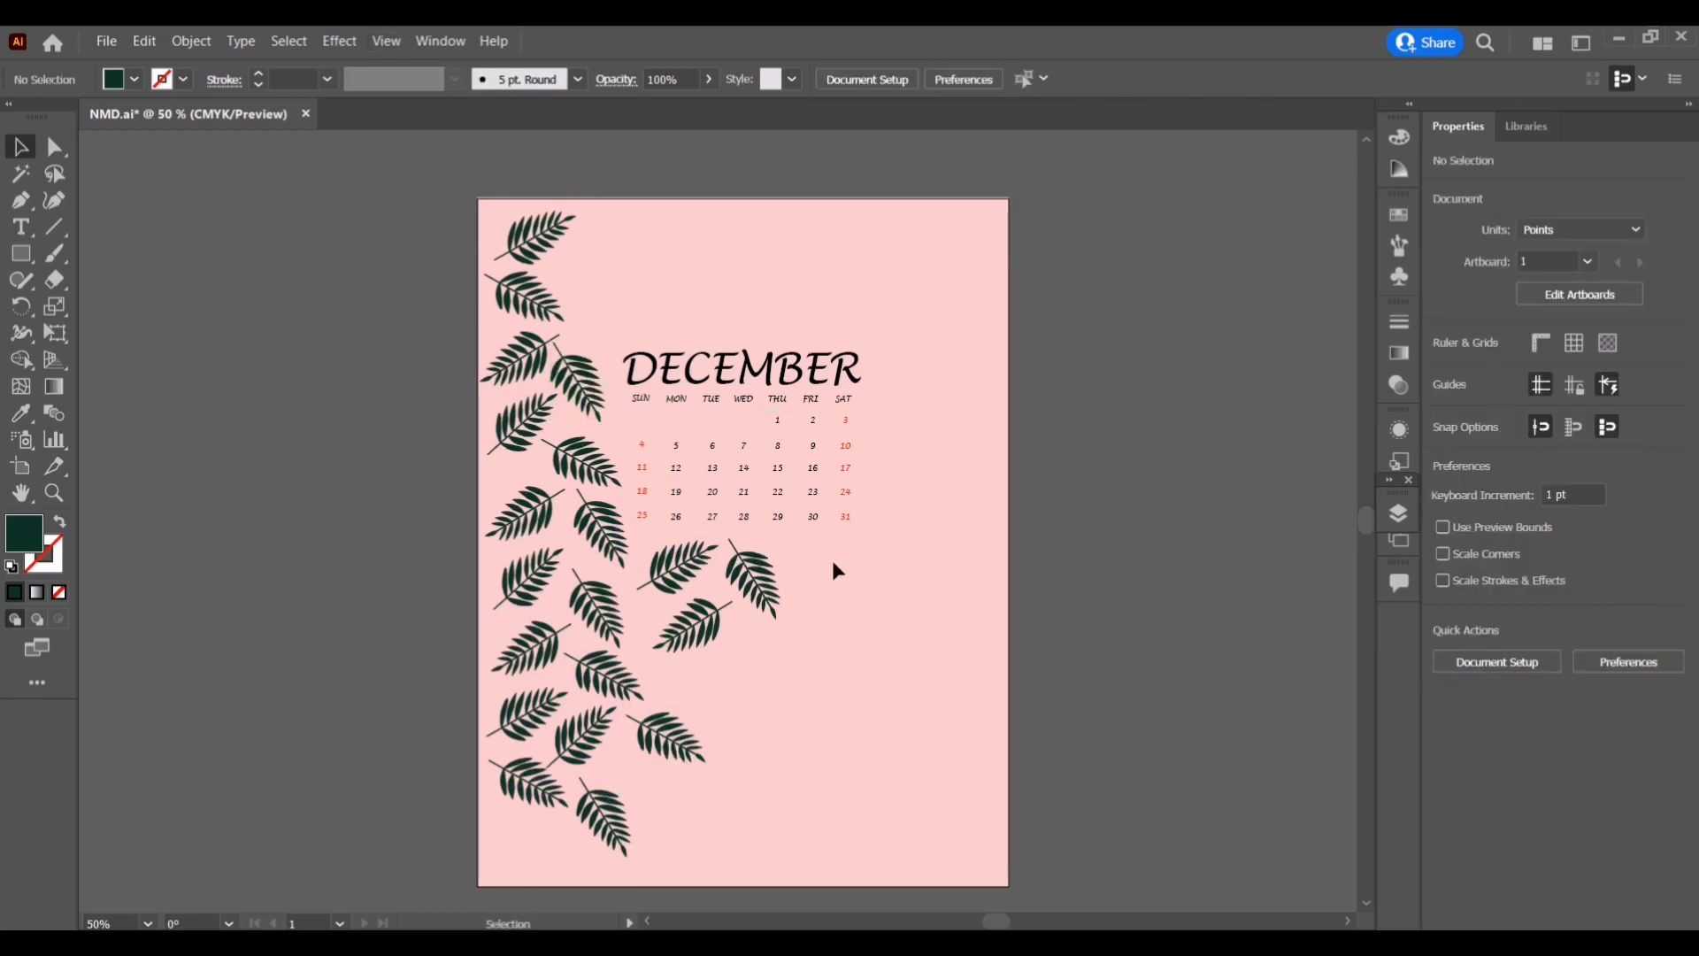
Copy six plants into a staggered cluster above the DECEMBER title along the artboard's top edge
left_click_drag(540, 302, 644, 232)
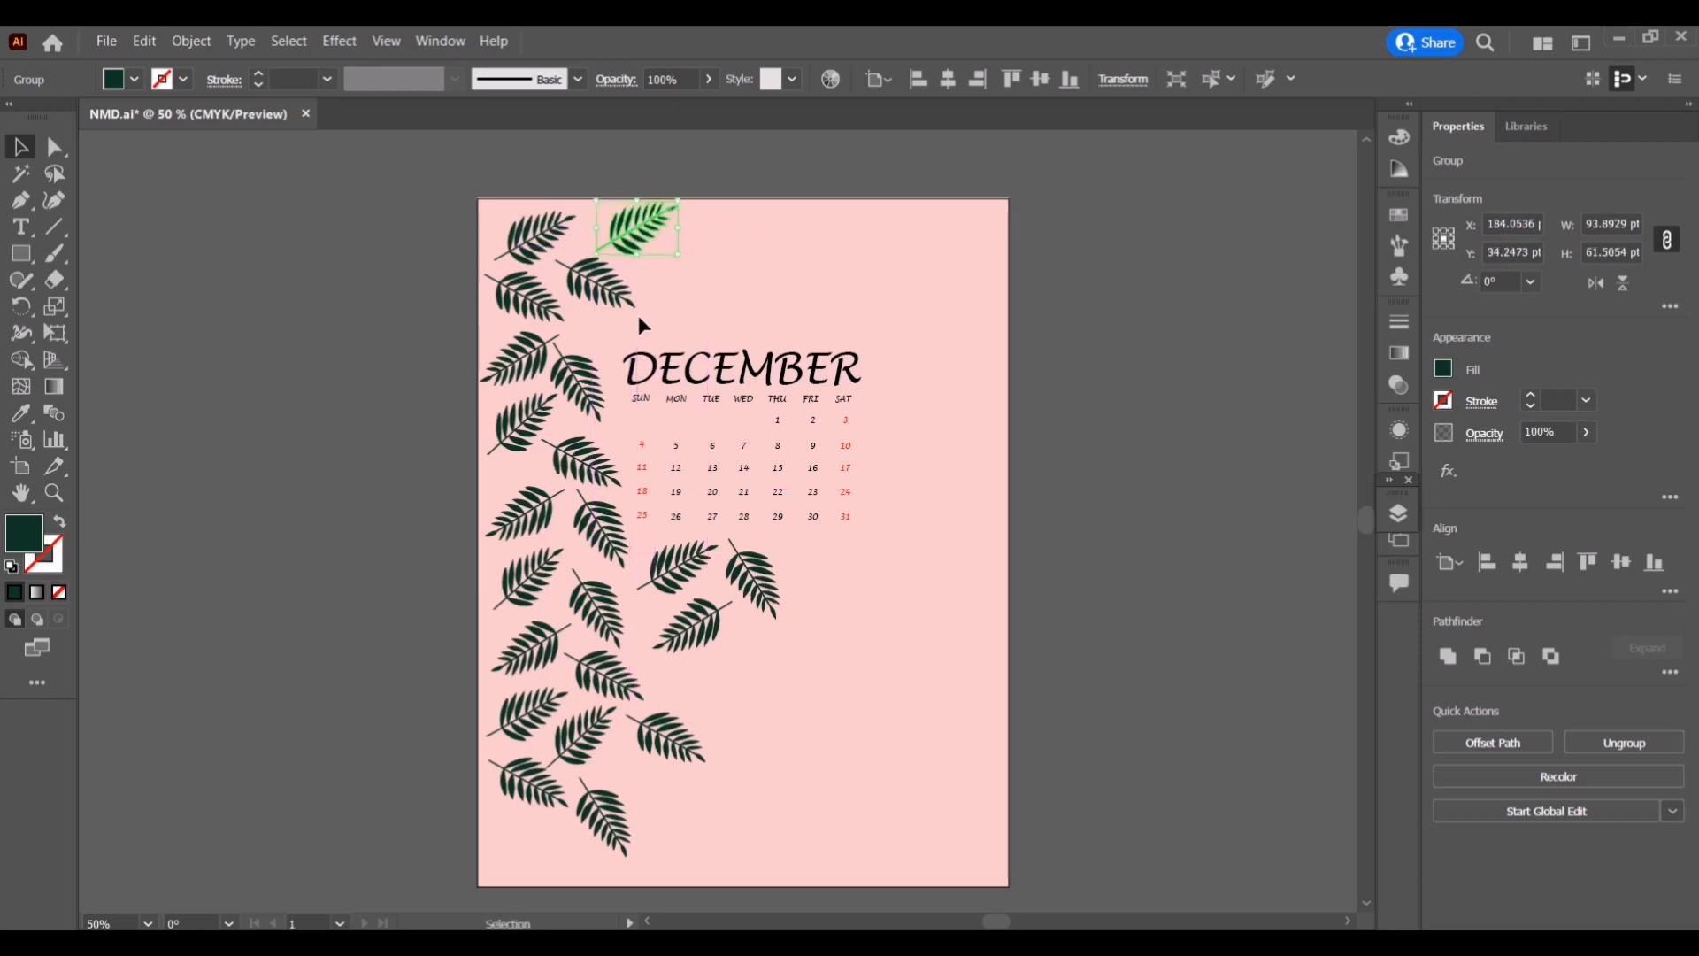
left_click(593, 388)
left_click_drag(593, 390, 692, 306)
left_click_drag(521, 376, 721, 250)
left_click_drag(573, 386, 782, 241)
left_click_drag(541, 241, 750, 308)
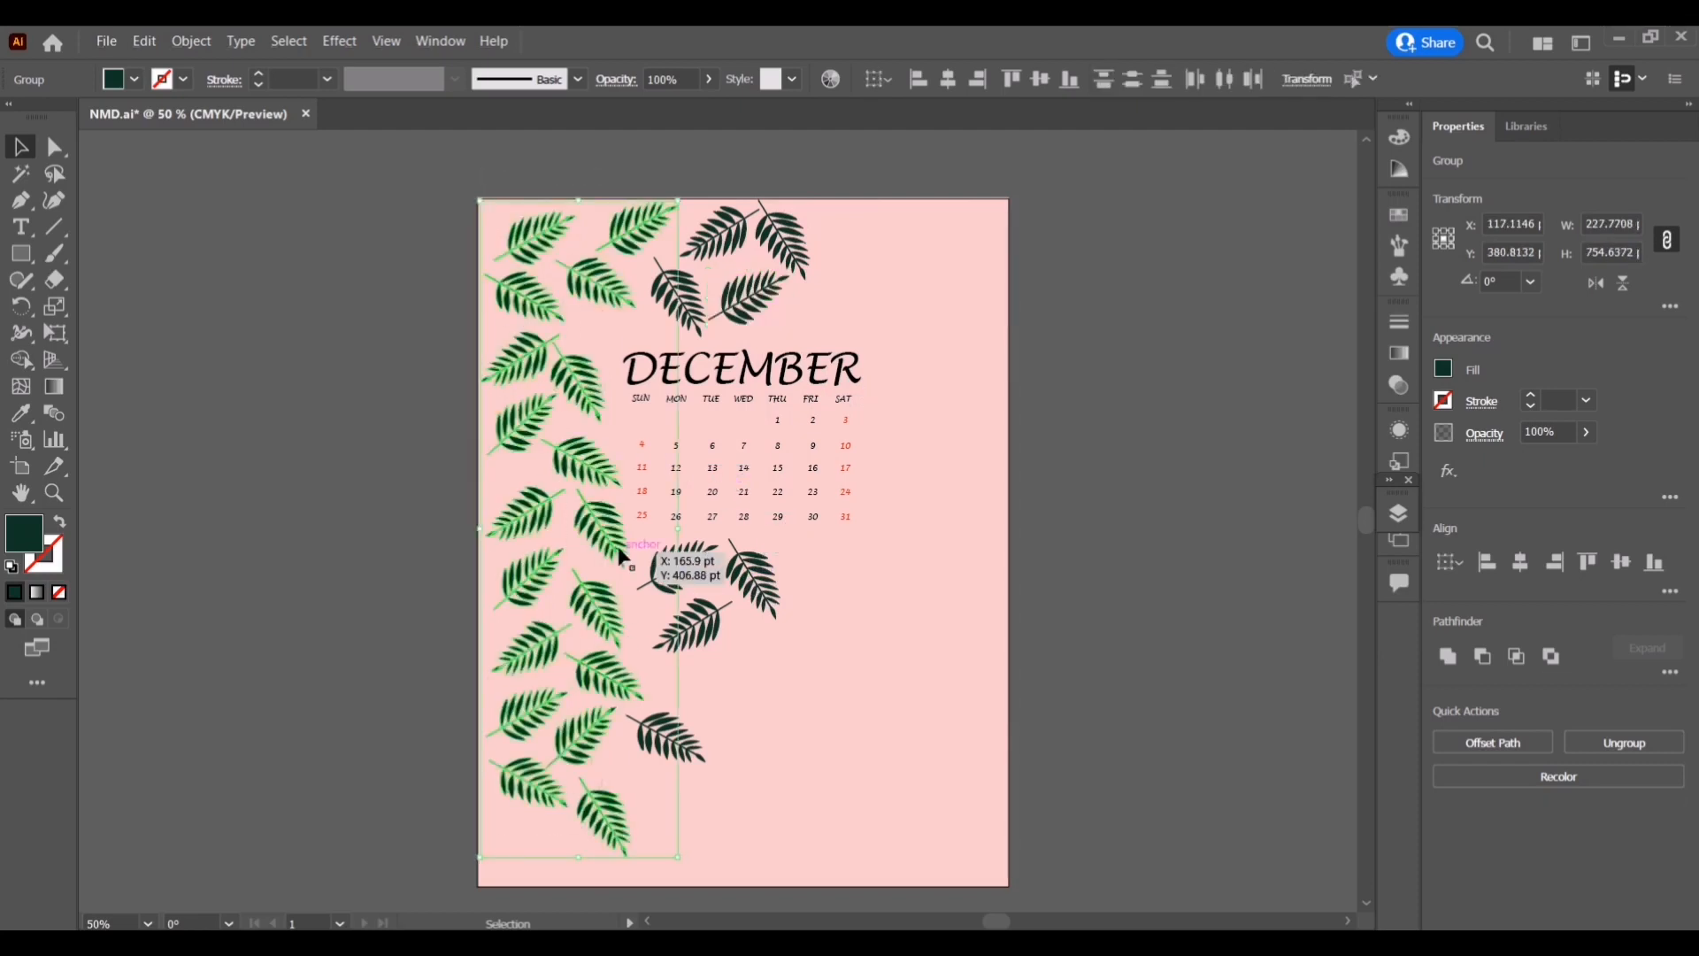
Add an upward-slanting plant copy in the artboard's bottom-left corner
left_click(676, 836)
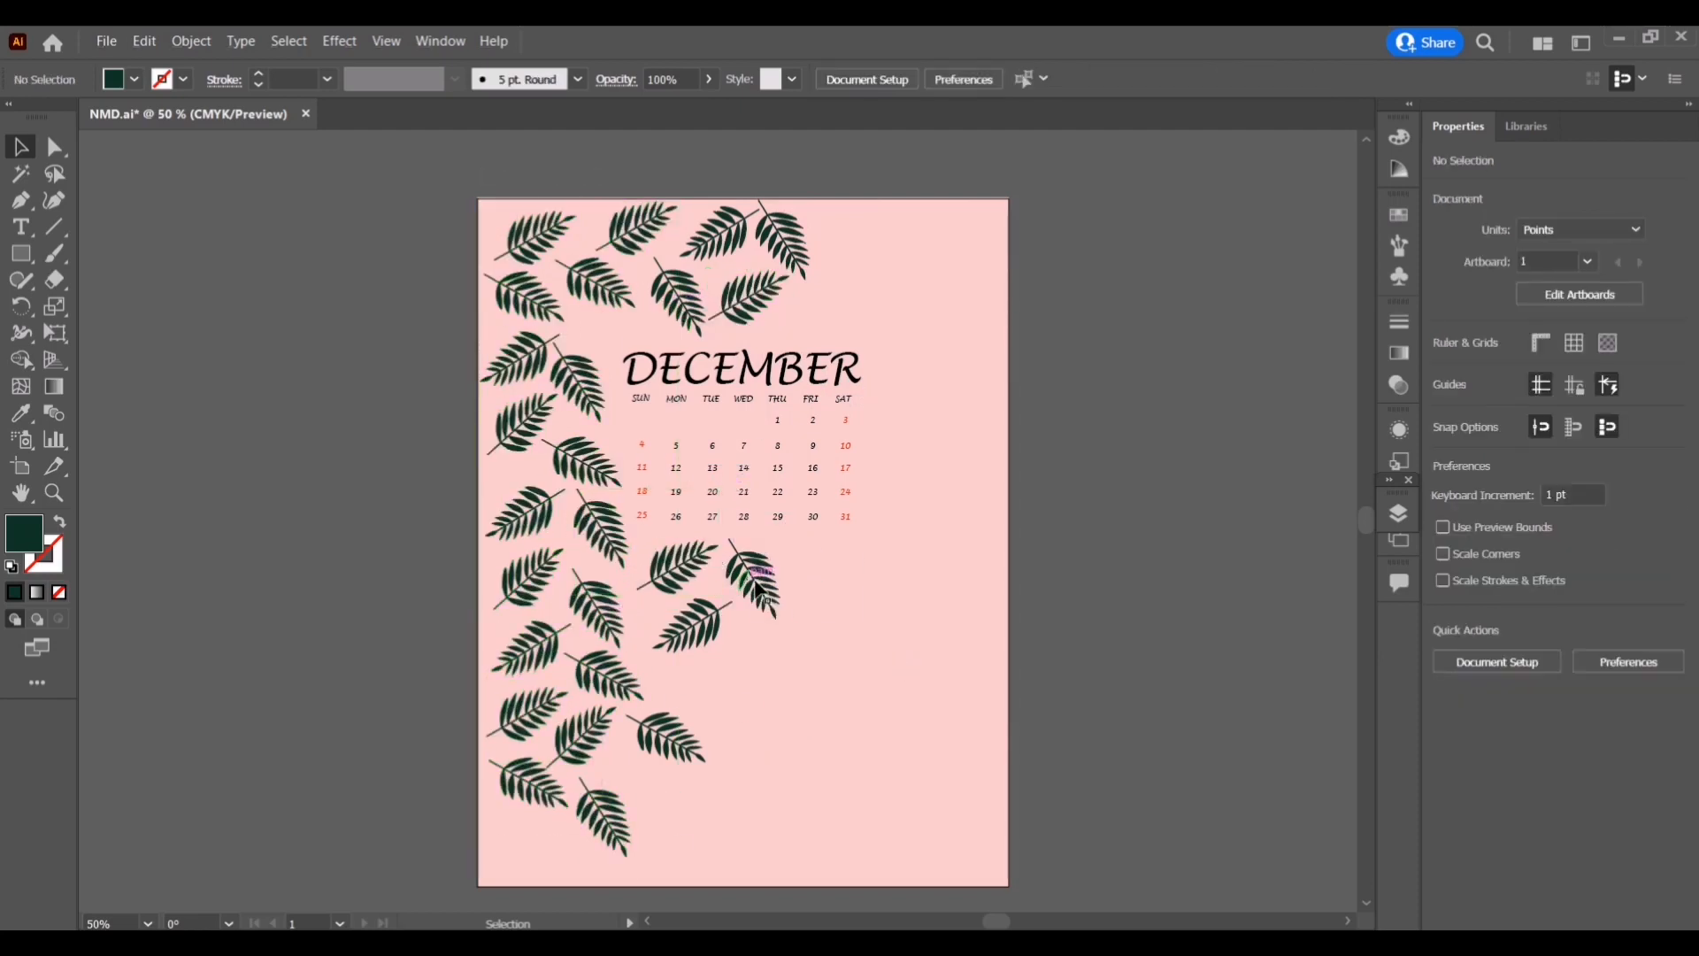
left_click_drag(758, 588, 528, 846)
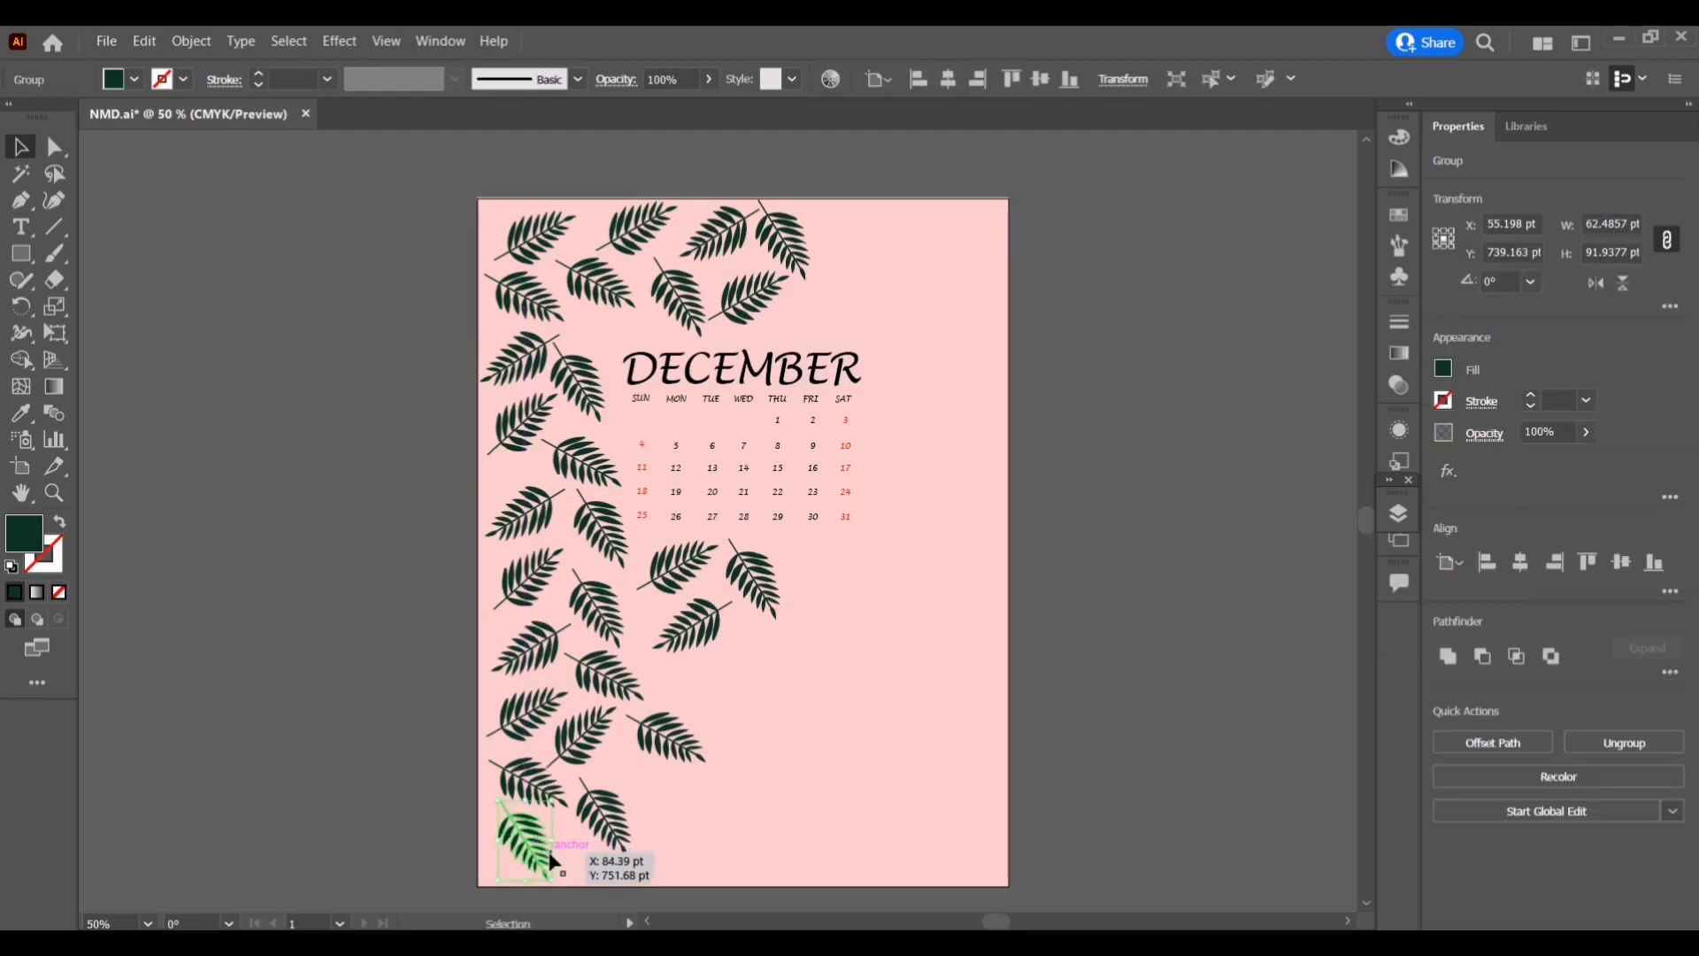
key("ctrl+z")
left_click_drag(572, 744, 524, 852)
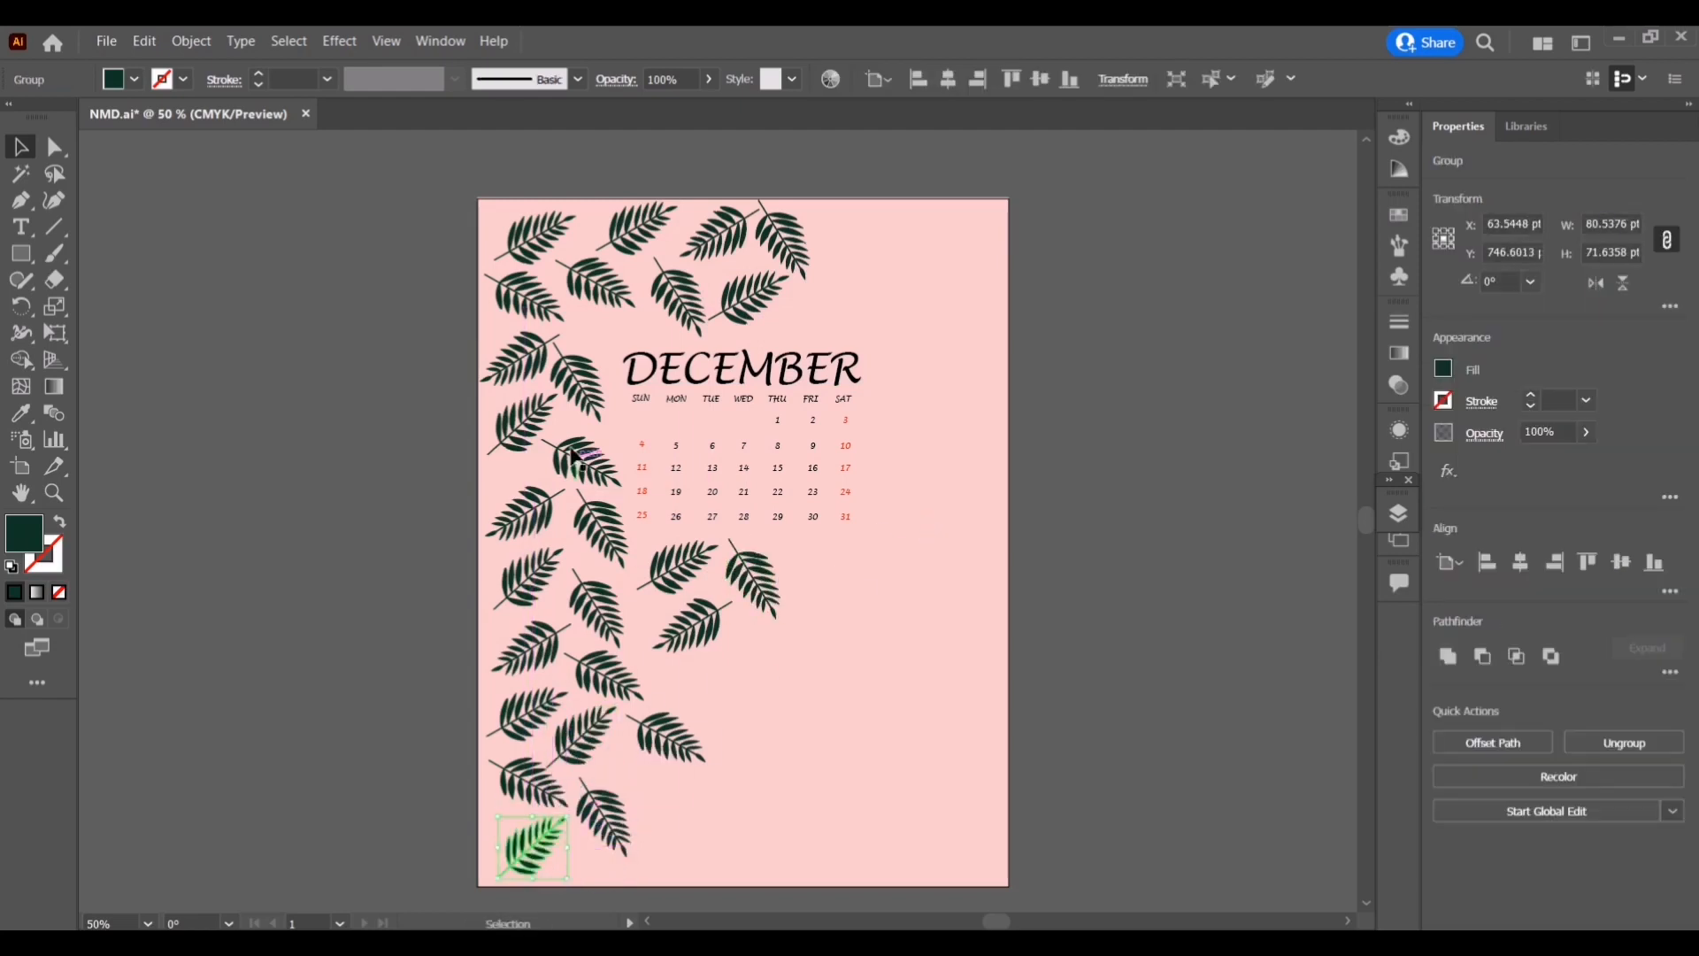
Copy the plants of the left-edge column, without the clusters above and below the calendar, to the artboard's right edge
left_click_drag(547, 646, 927, 644)
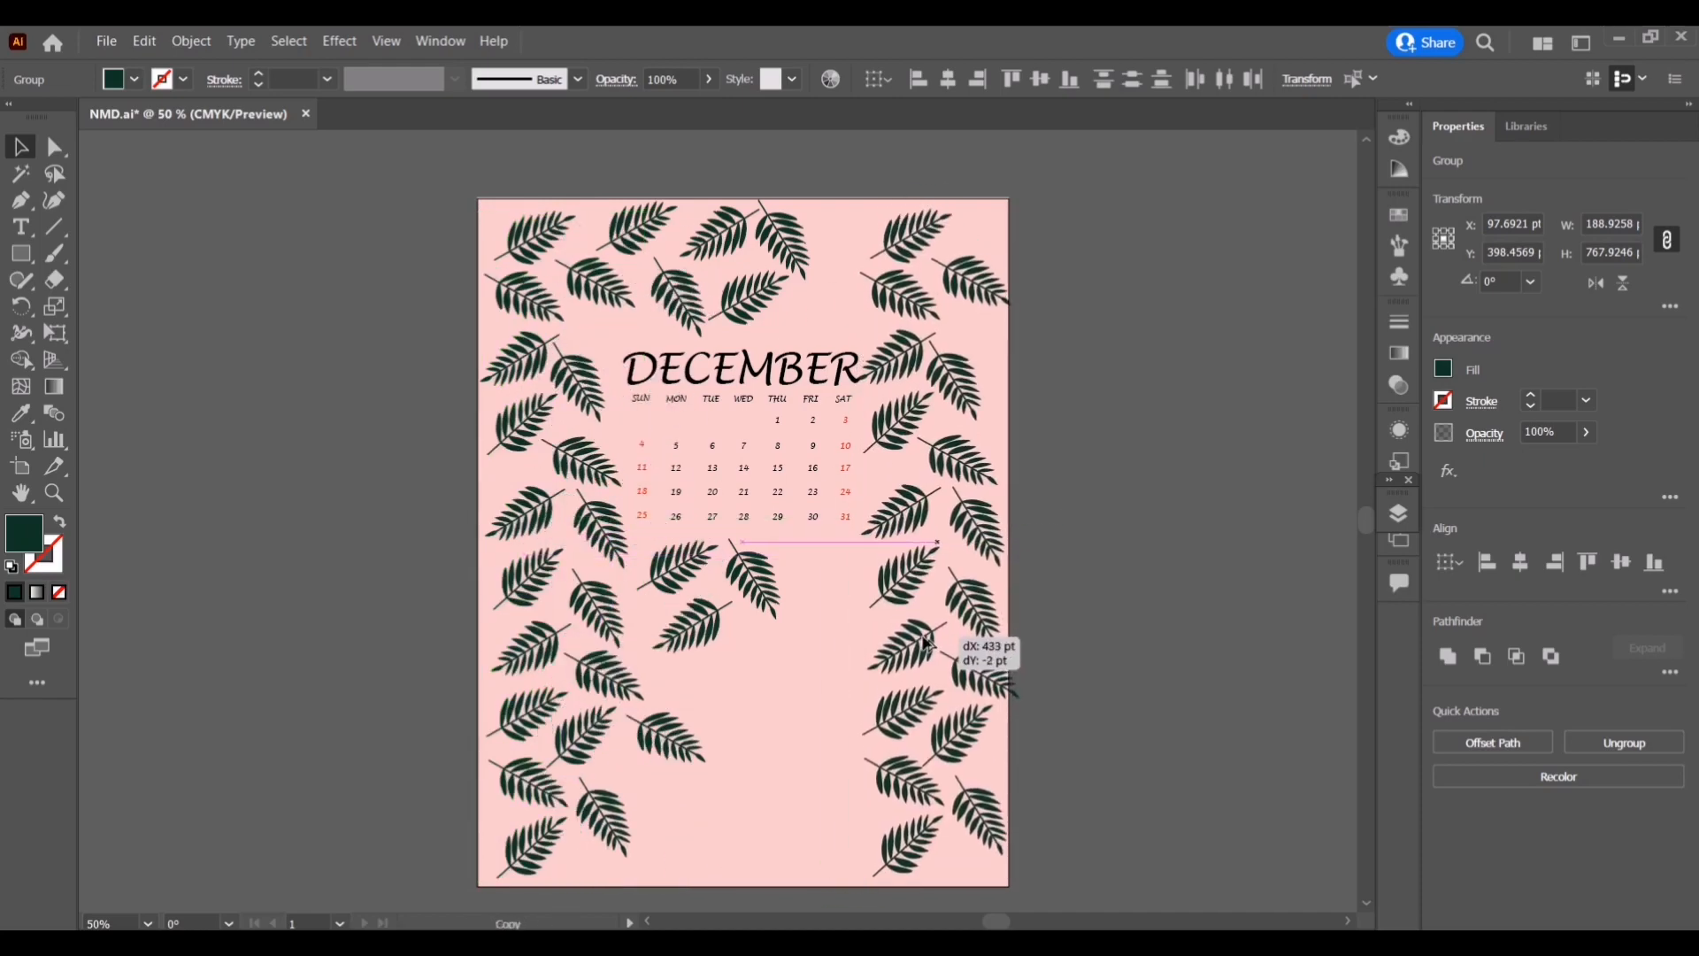
left_click(1111, 599)
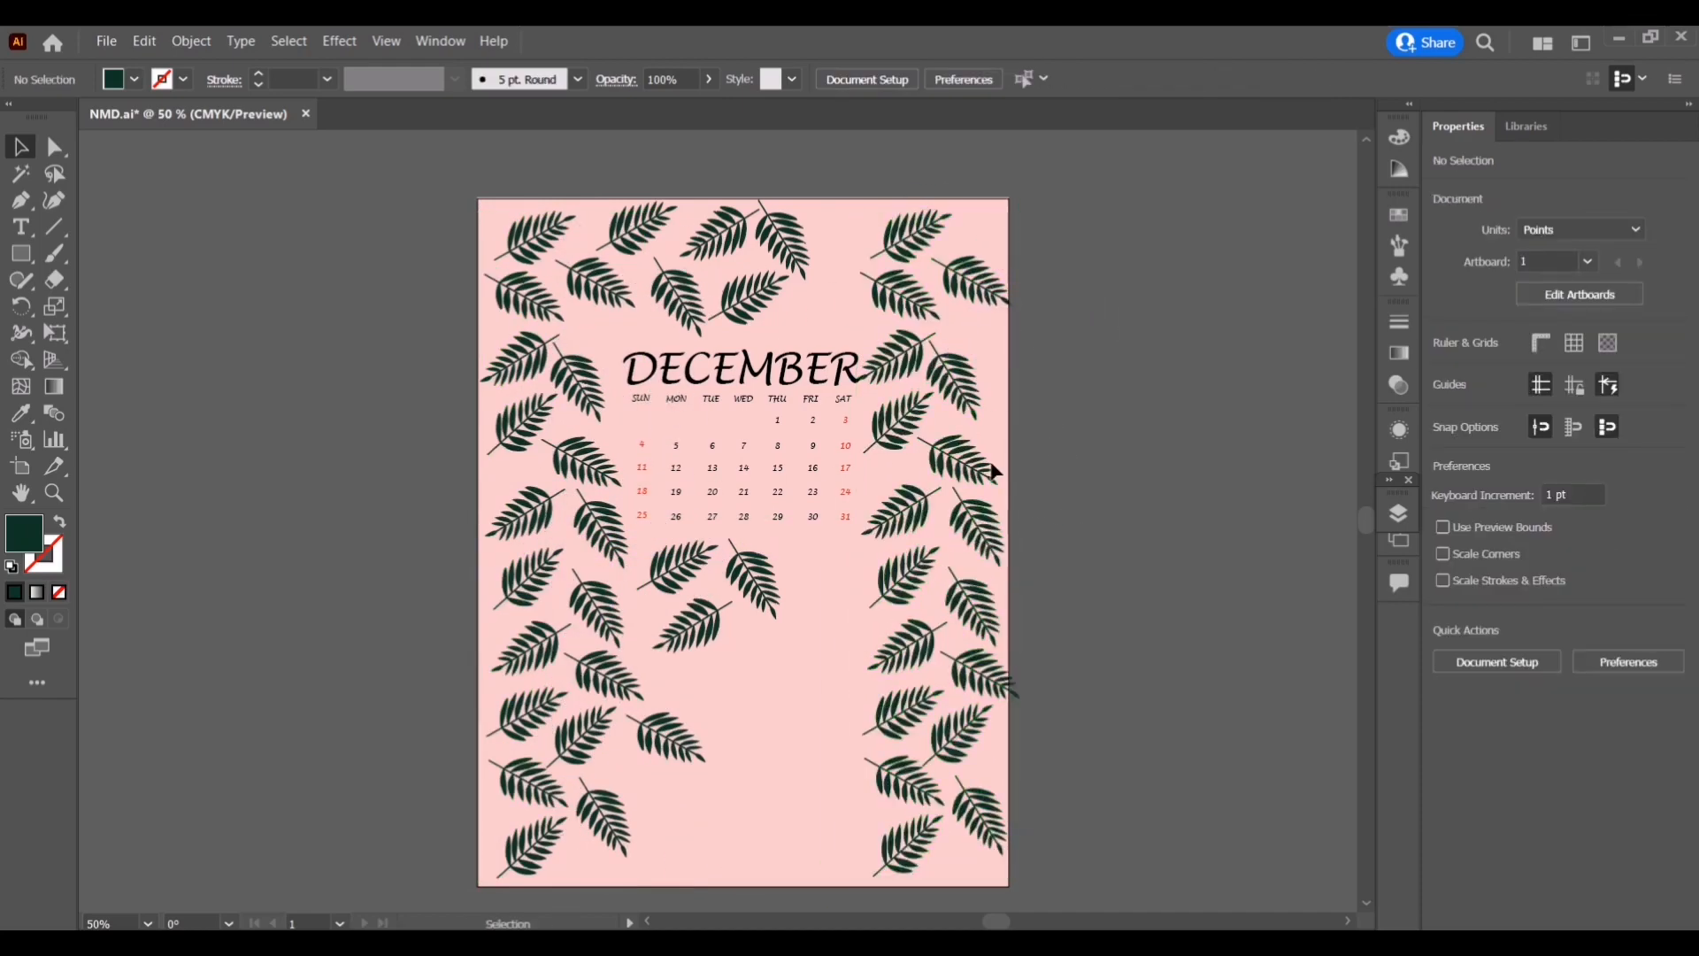
left_click_drag(974, 630, 954, 674)
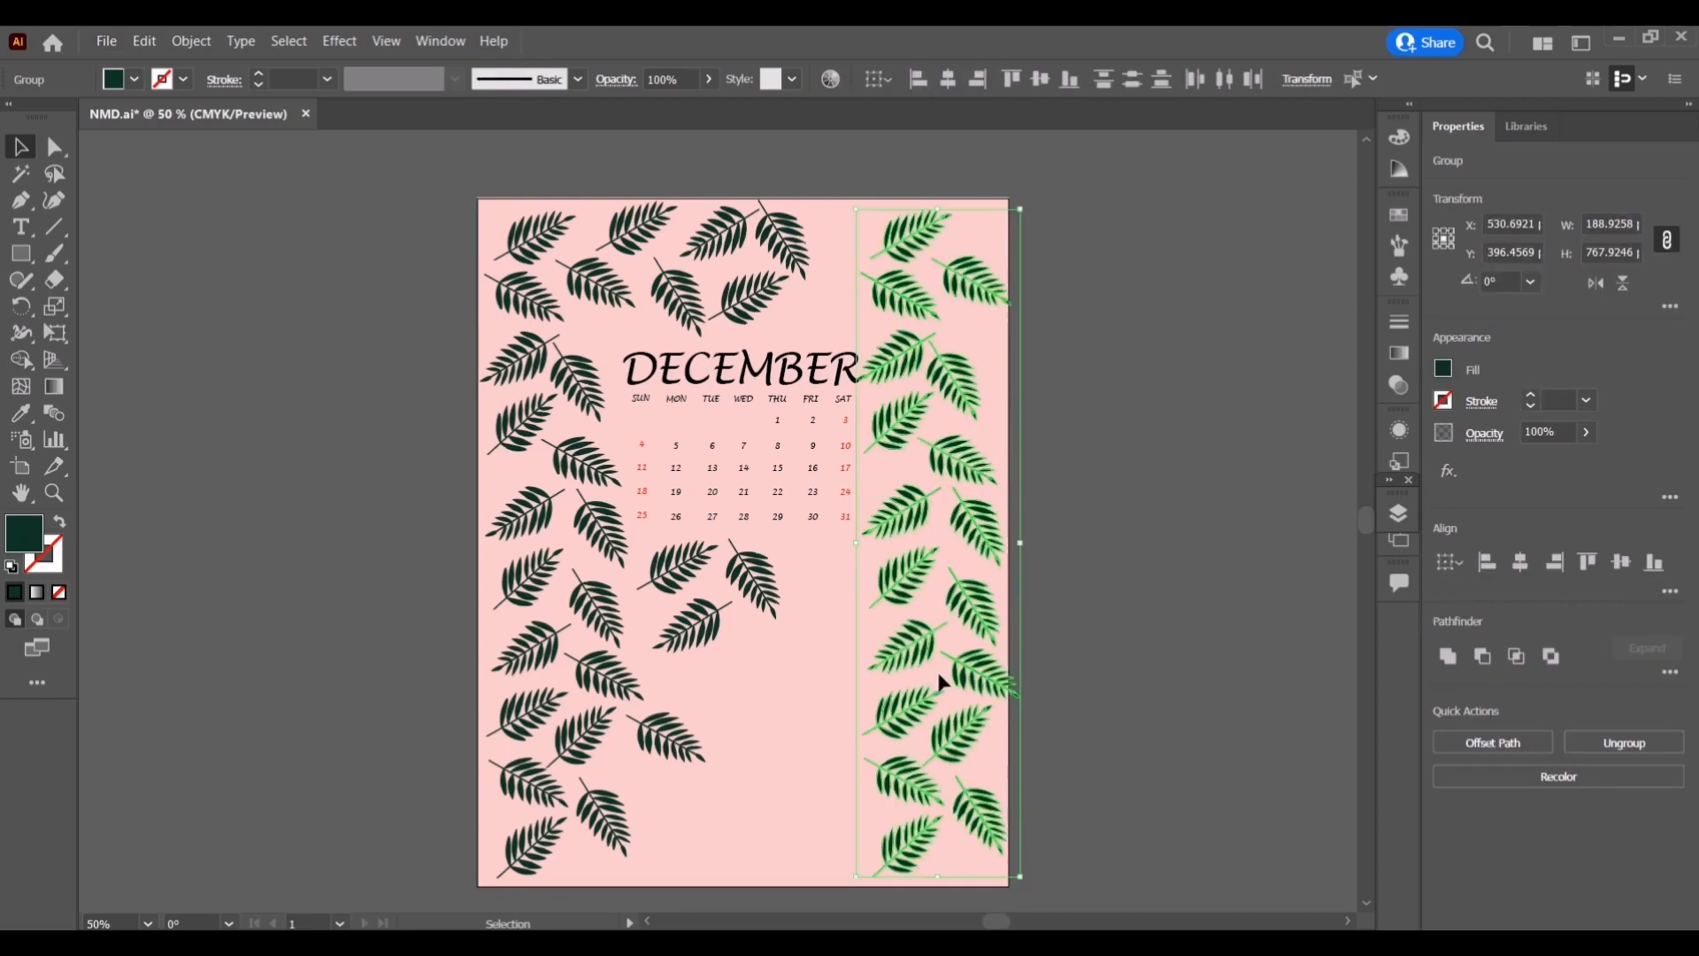
left_click(942, 678)
left_click_drag(854, 181, 1043, 889)
left_click(1134, 867)
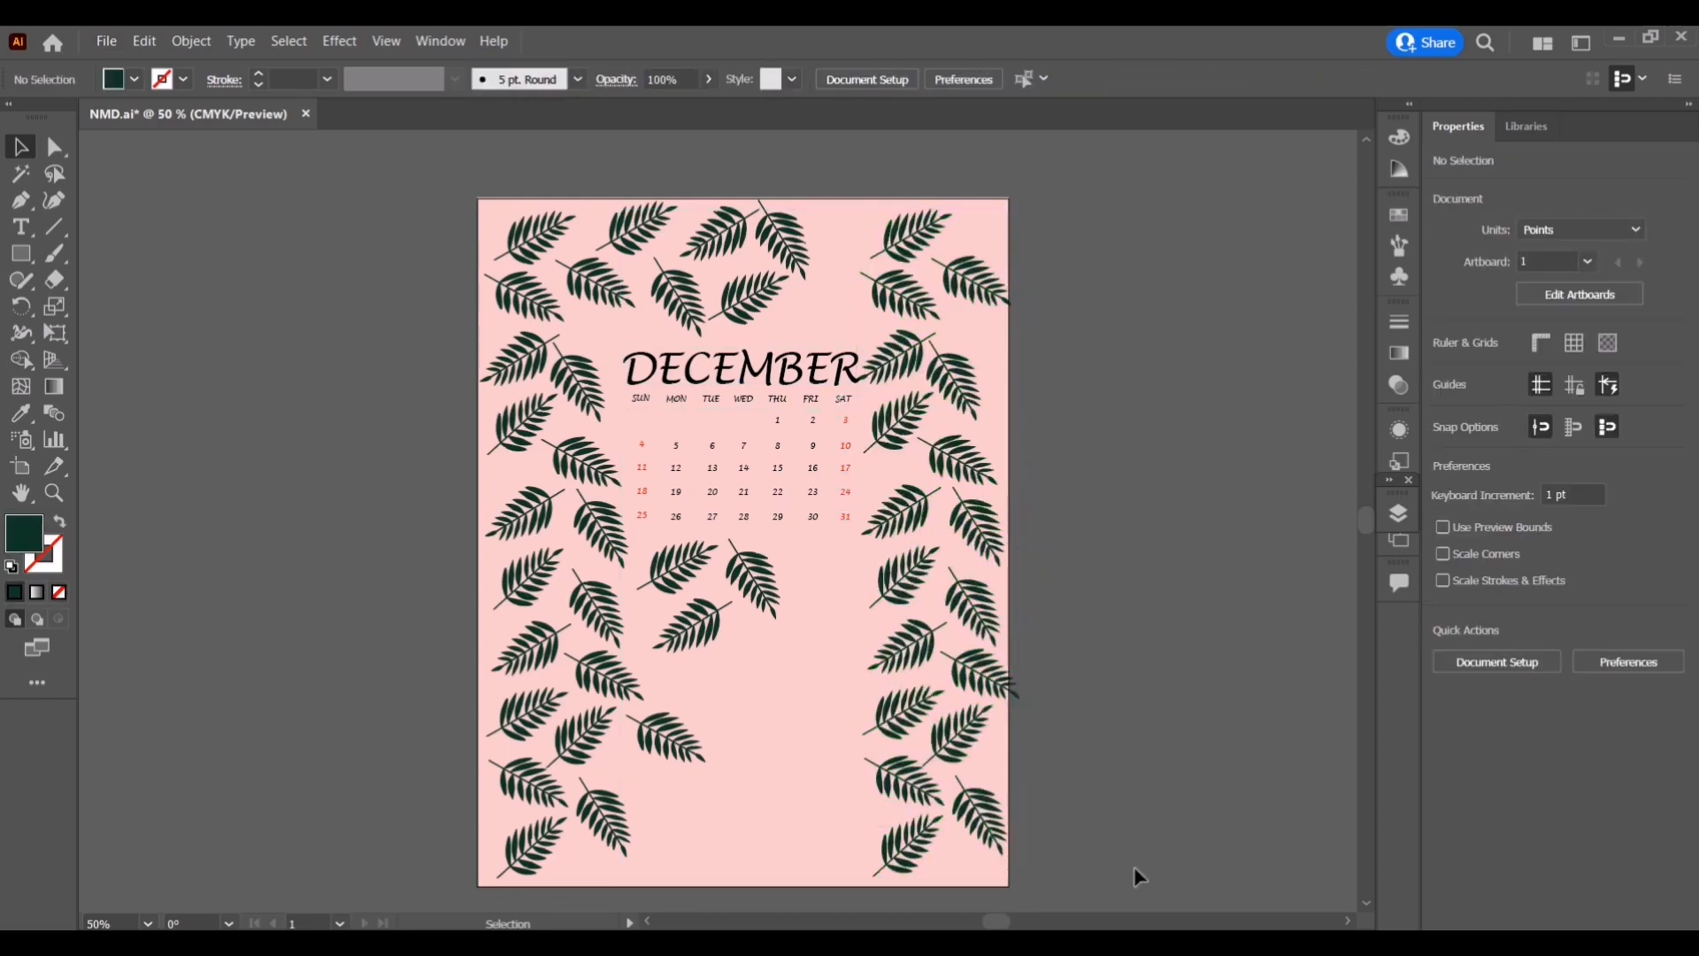
Rotate the whole right-edge plant column by about half a turn, keeping it along the artboard's right edge
left_click_drag(899, 431, 973, 441)
left_click(1283, 508)
key("ctrl+z")
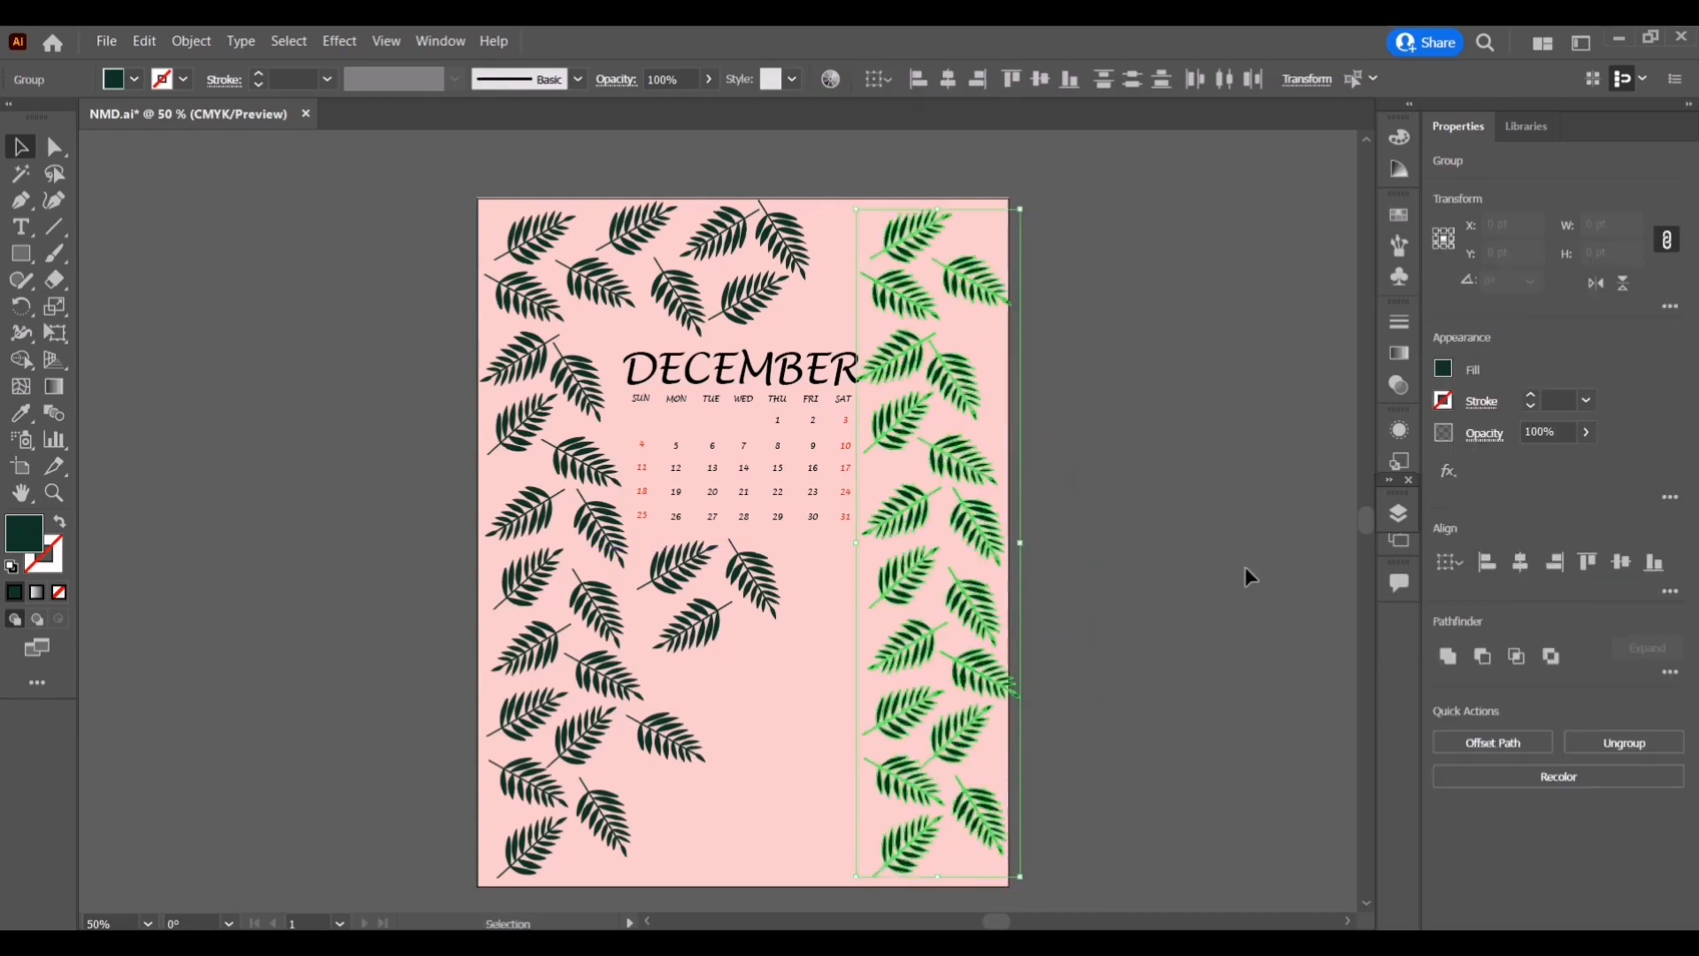
left_click_drag(1037, 892, 769, 299)
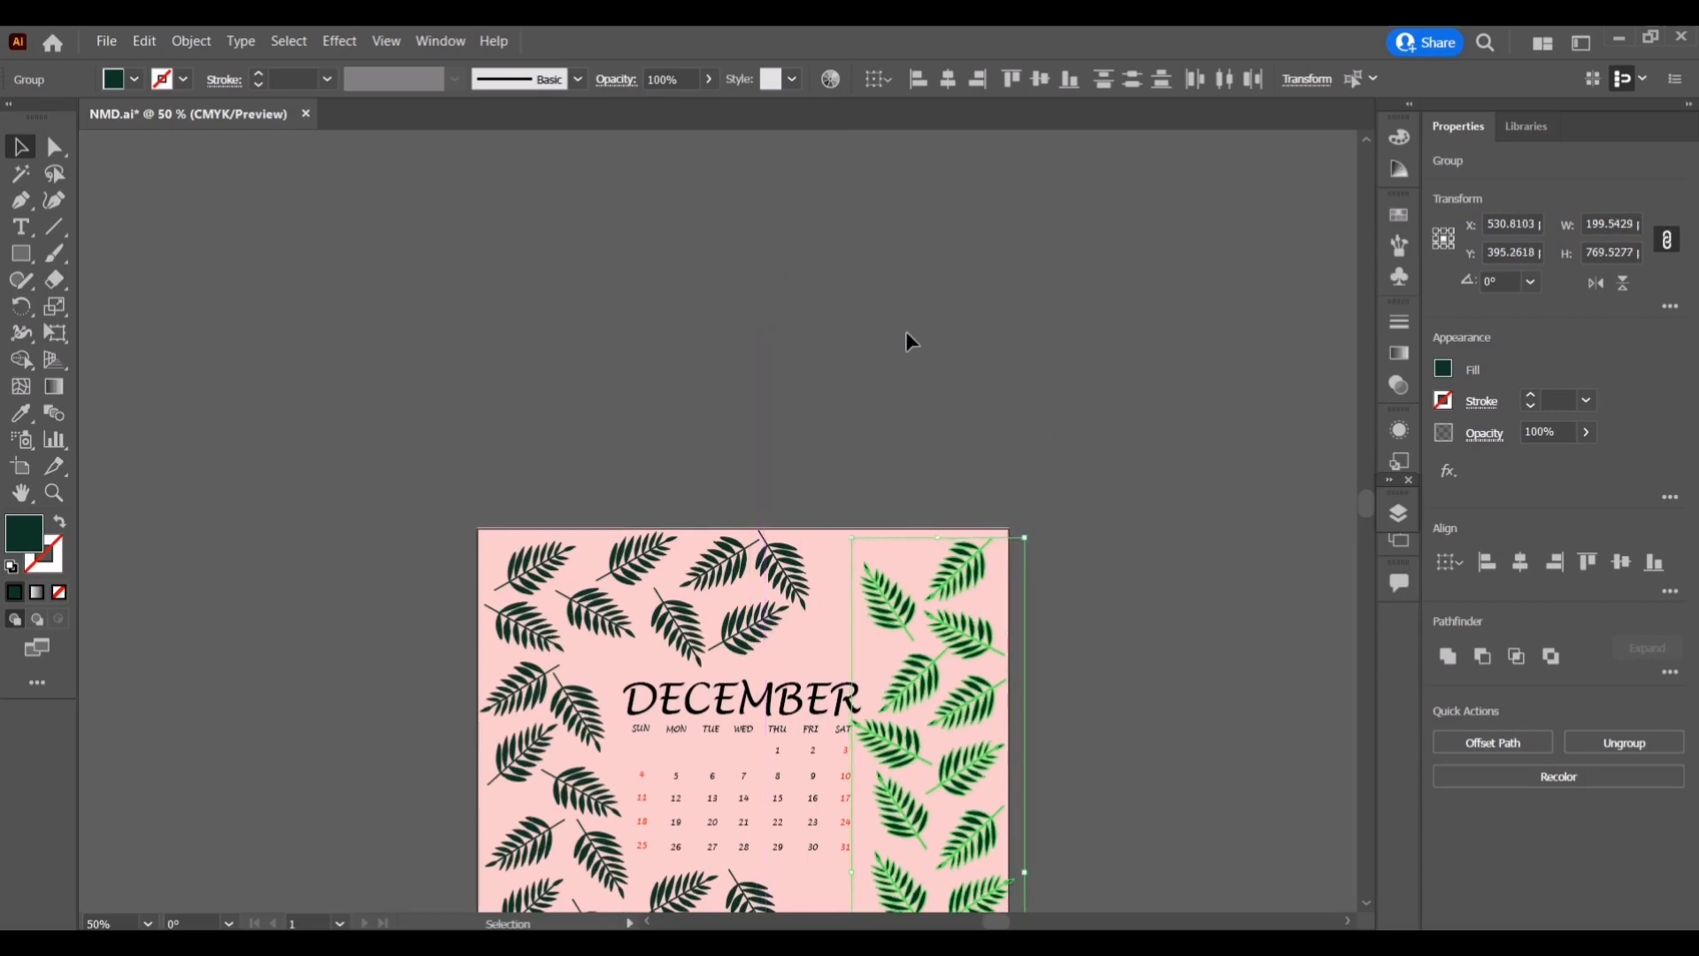
scroll(1327, 481, "down", 5)
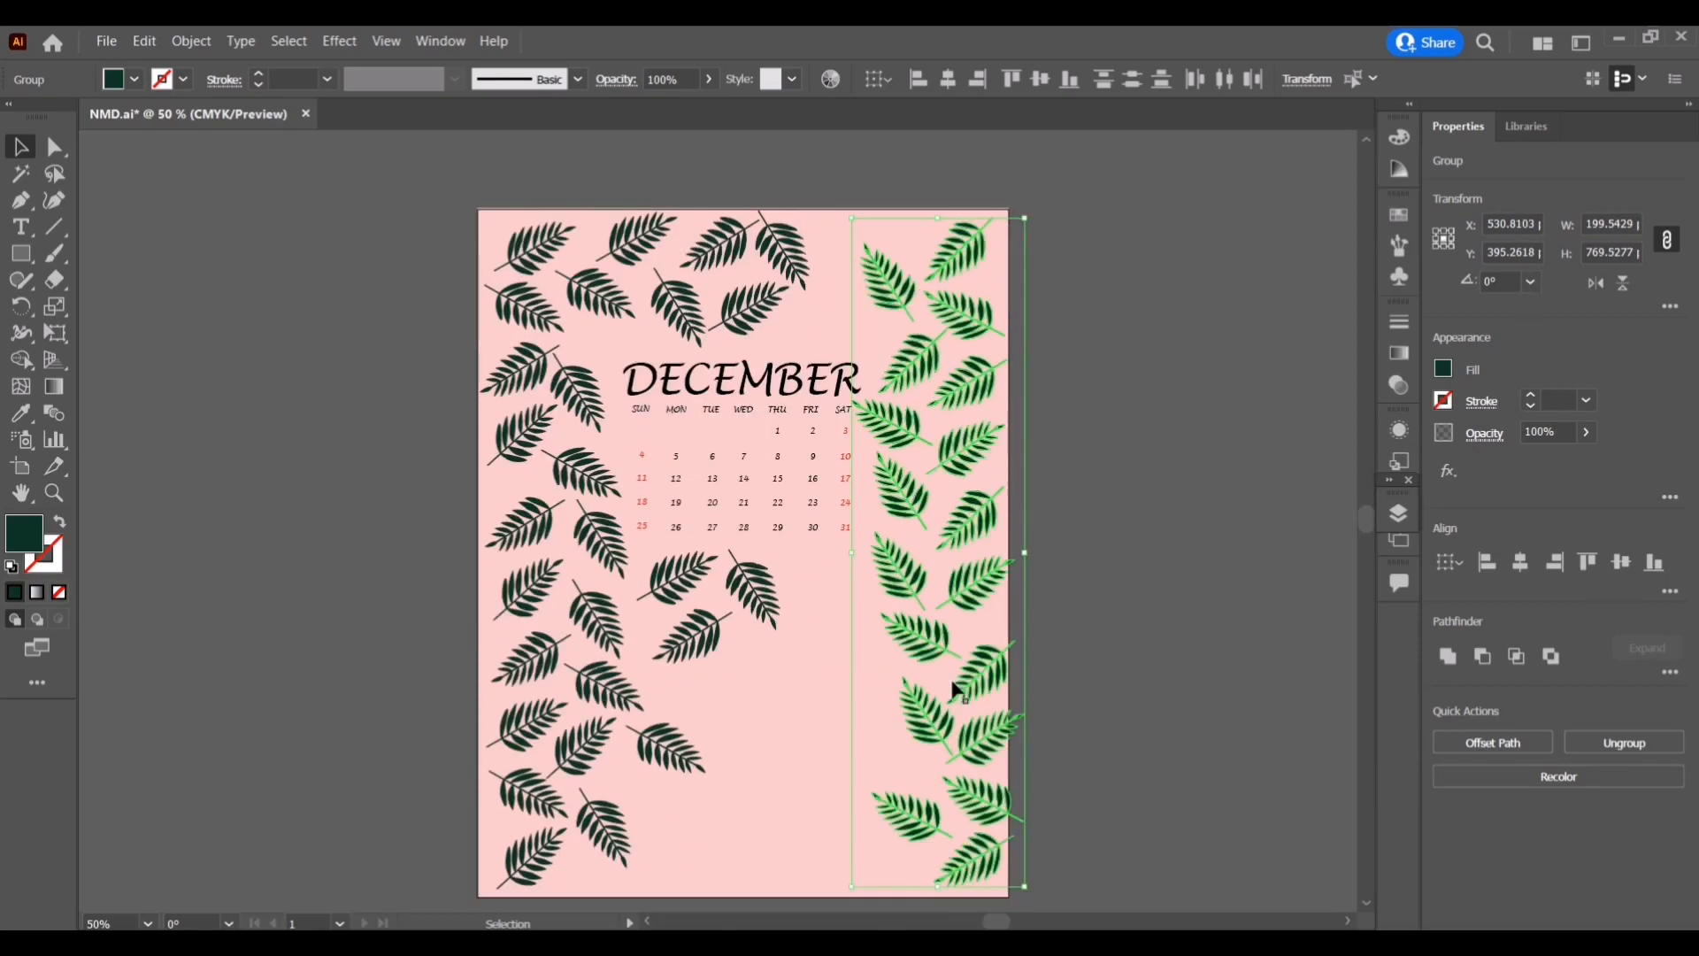
Nudge the right-edge plant column inward onto the artboard and delete the two plants crowding the calendar's SAT column
left_click_drag(936, 733, 918, 740)
left_click_drag(1016, 216, 1027, 215)
left_click_drag(973, 390, 985, 382)
left_click(1050, 443)
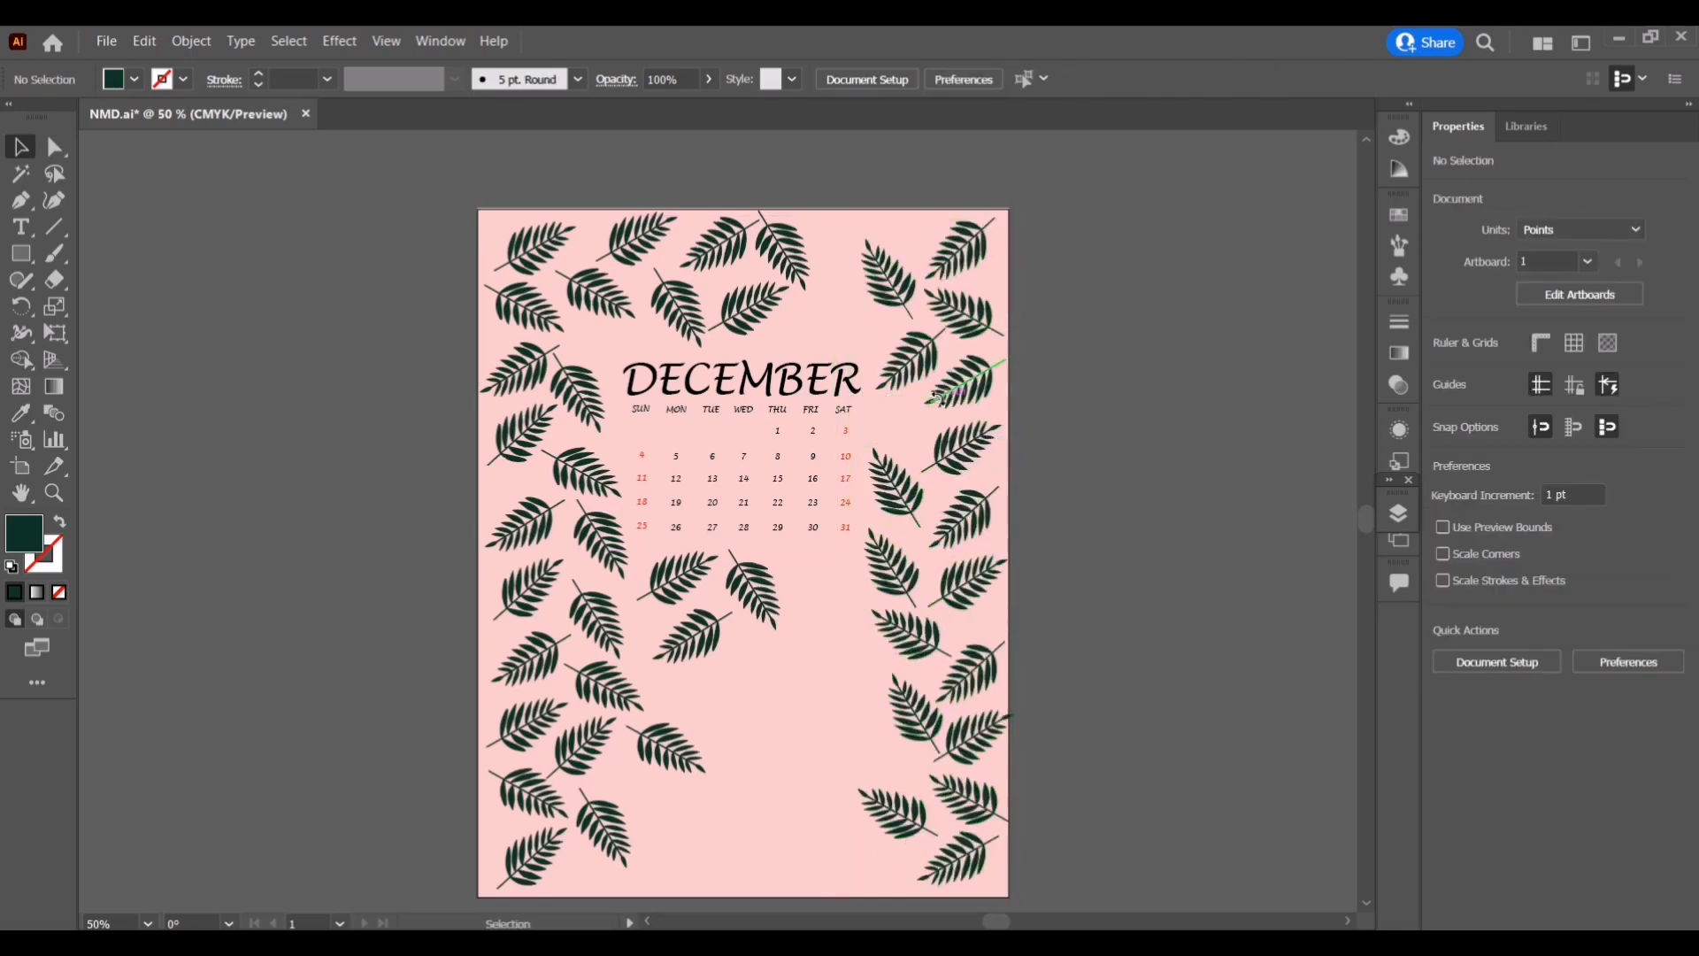
left_click(901, 509)
key("Delete")
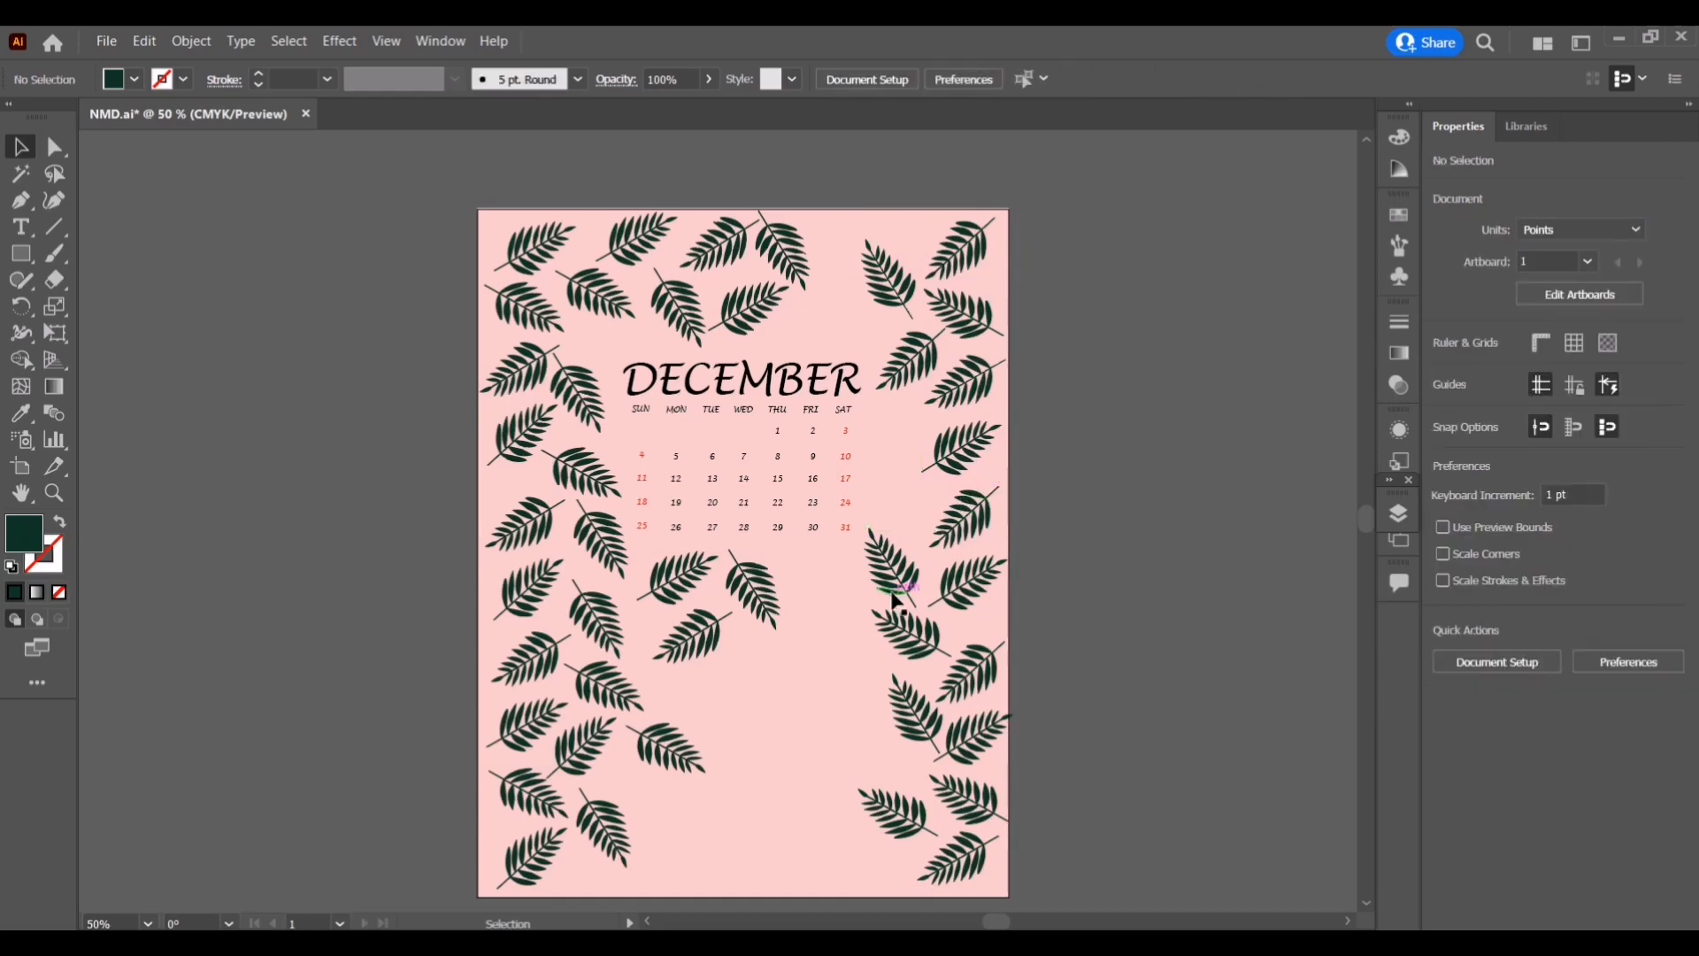
Move the inner plant just below the calendar's right end up beside the SAT column, next to the right-edge plants
left_click(896, 602)
left_click_drag(914, 515, 845, 462)
left_click_drag(879, 407, 877, 409)
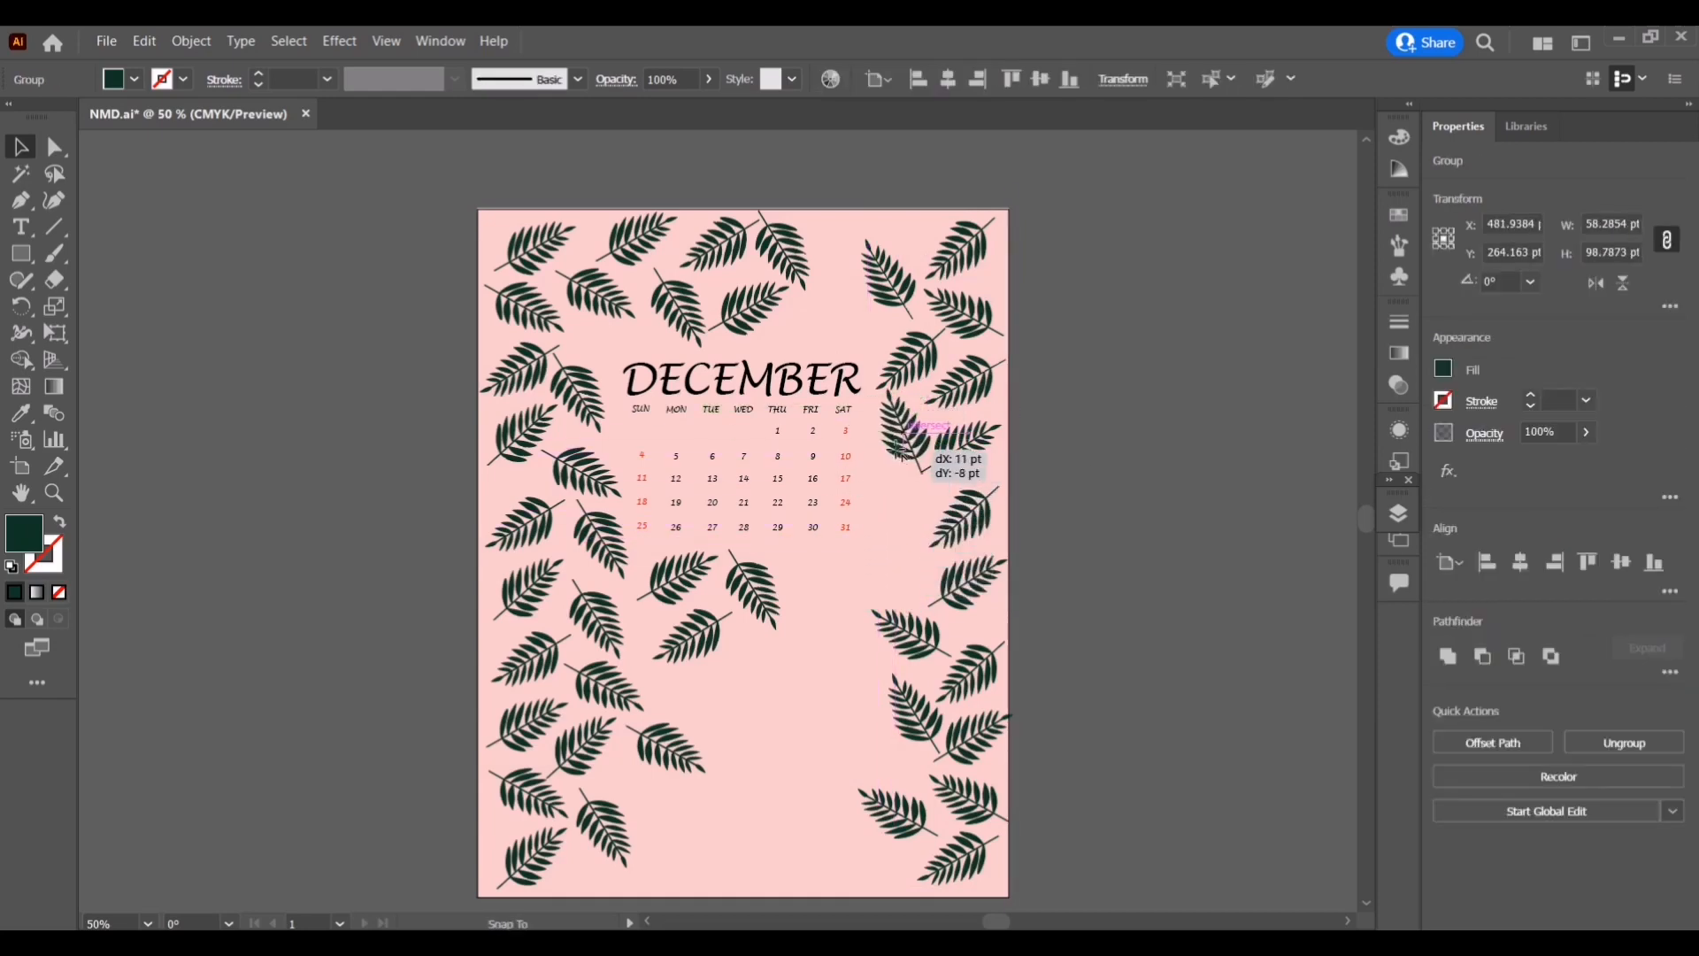
left_click(1145, 358)
Copy plants into the gap between the top cluster and the right-edge column, slanting them in different directions
left_click(772, 301)
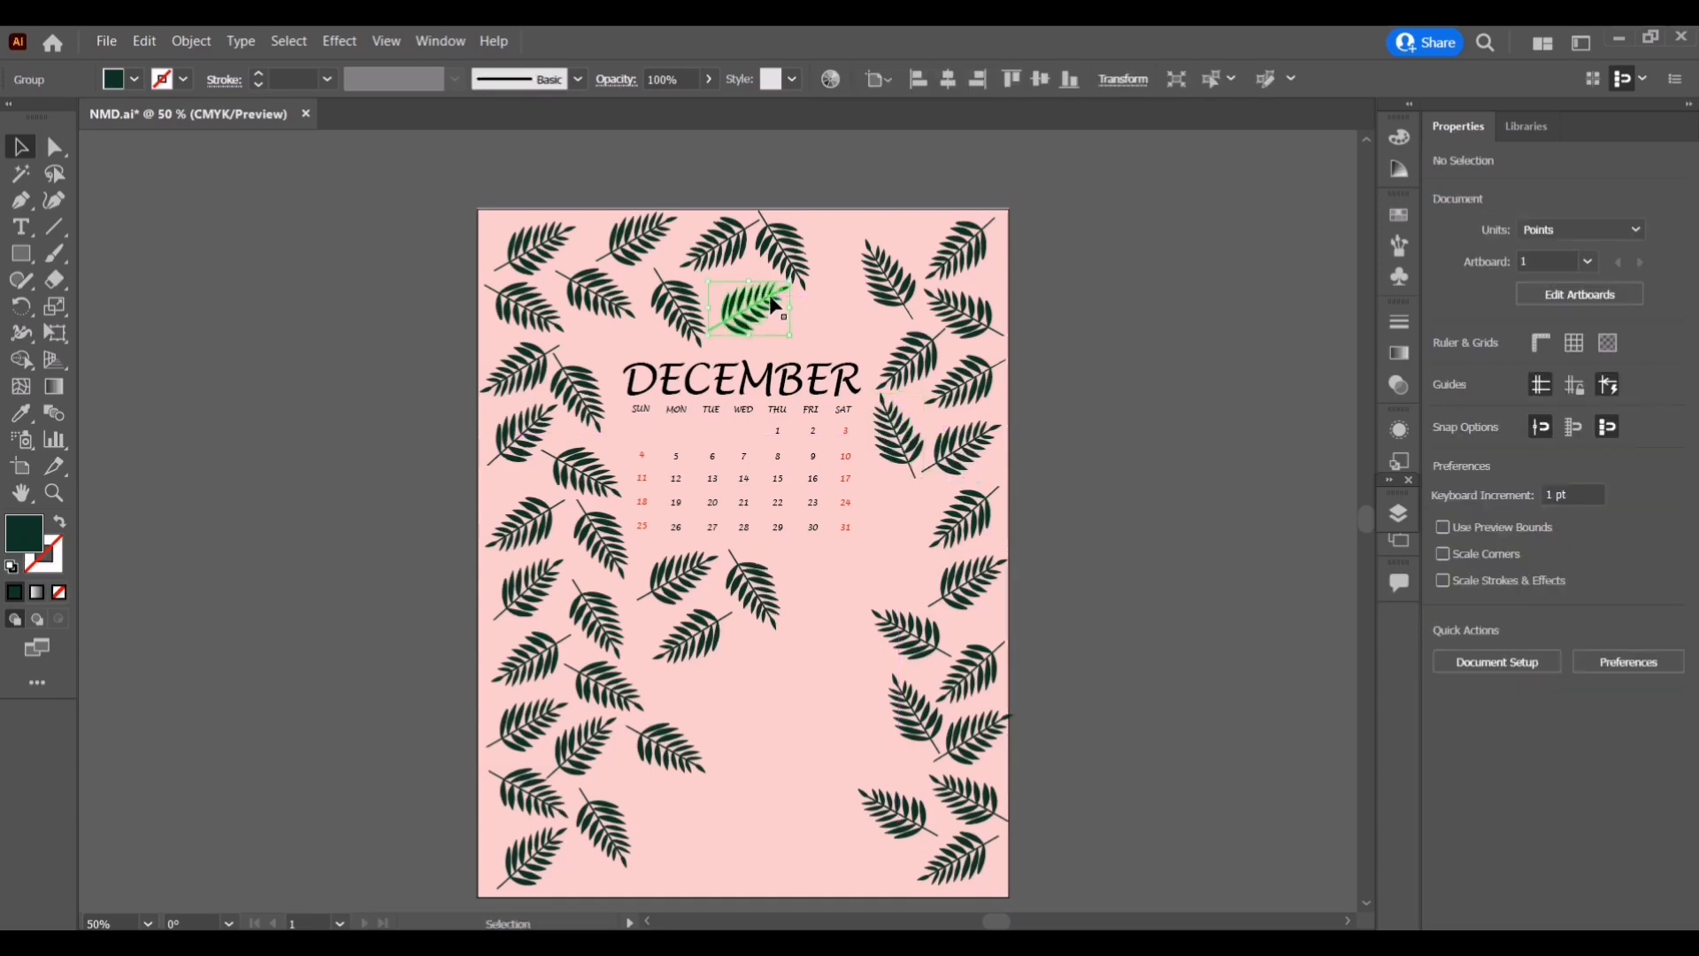
left_click(878, 313)
left_click_drag(676, 306, 847, 324)
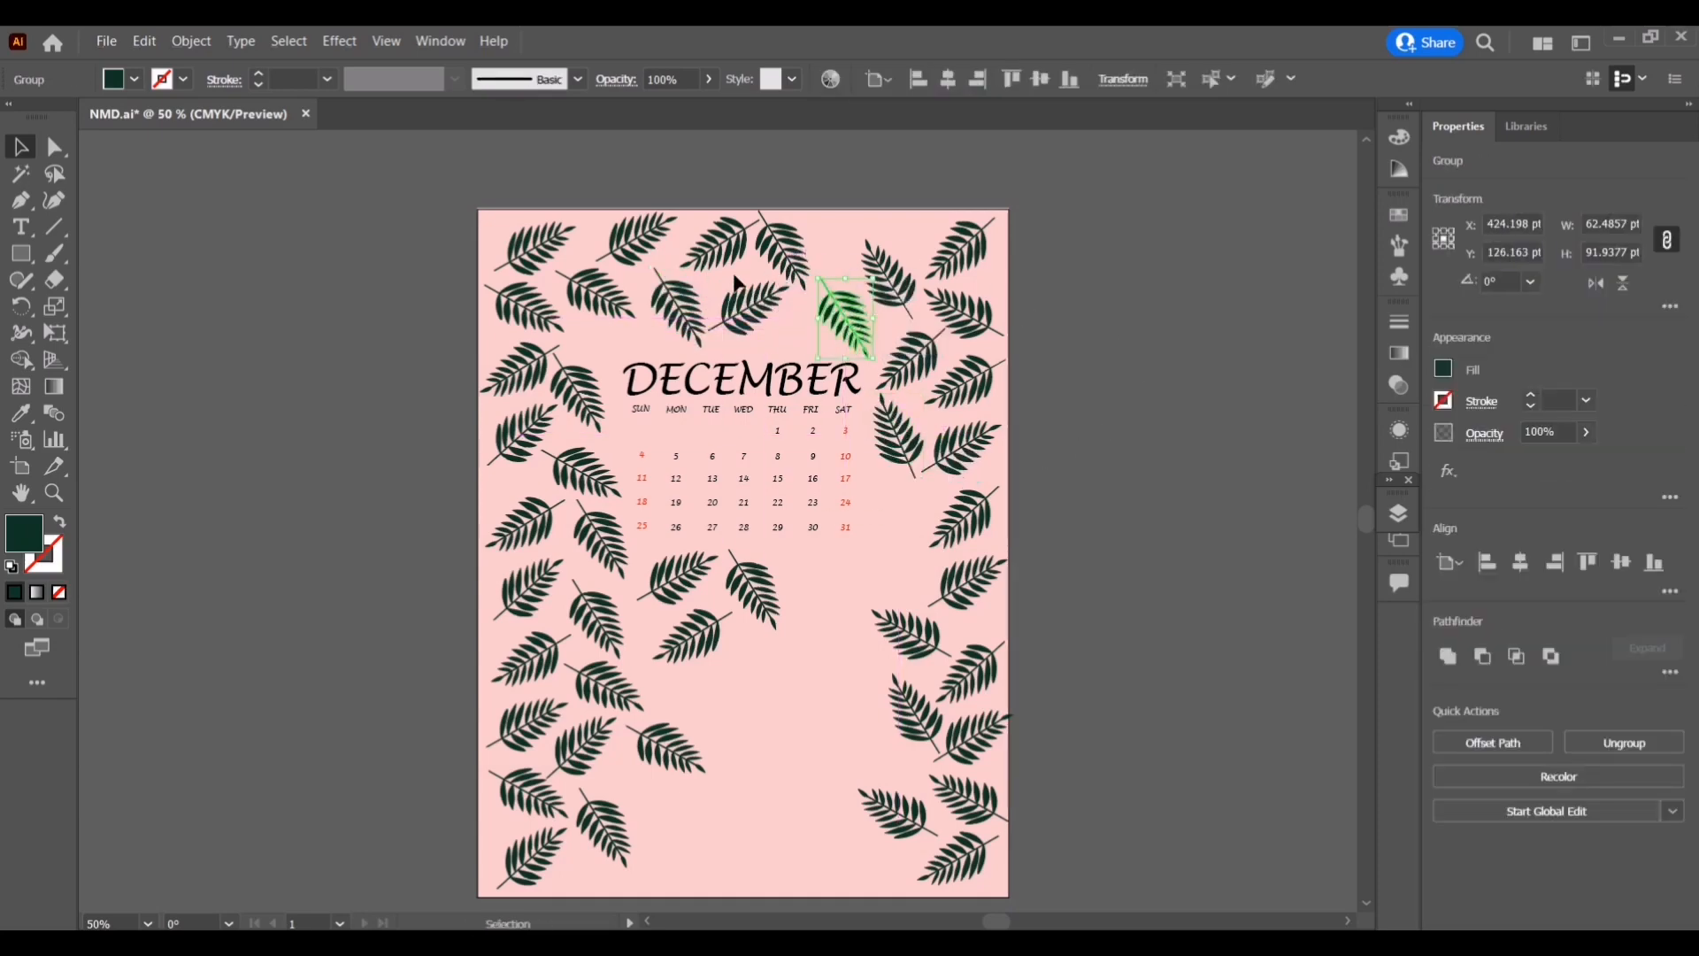
left_click_drag(605, 520, 846, 237)
left_click(1107, 322)
left_click_drag(901, 298, 902, 299)
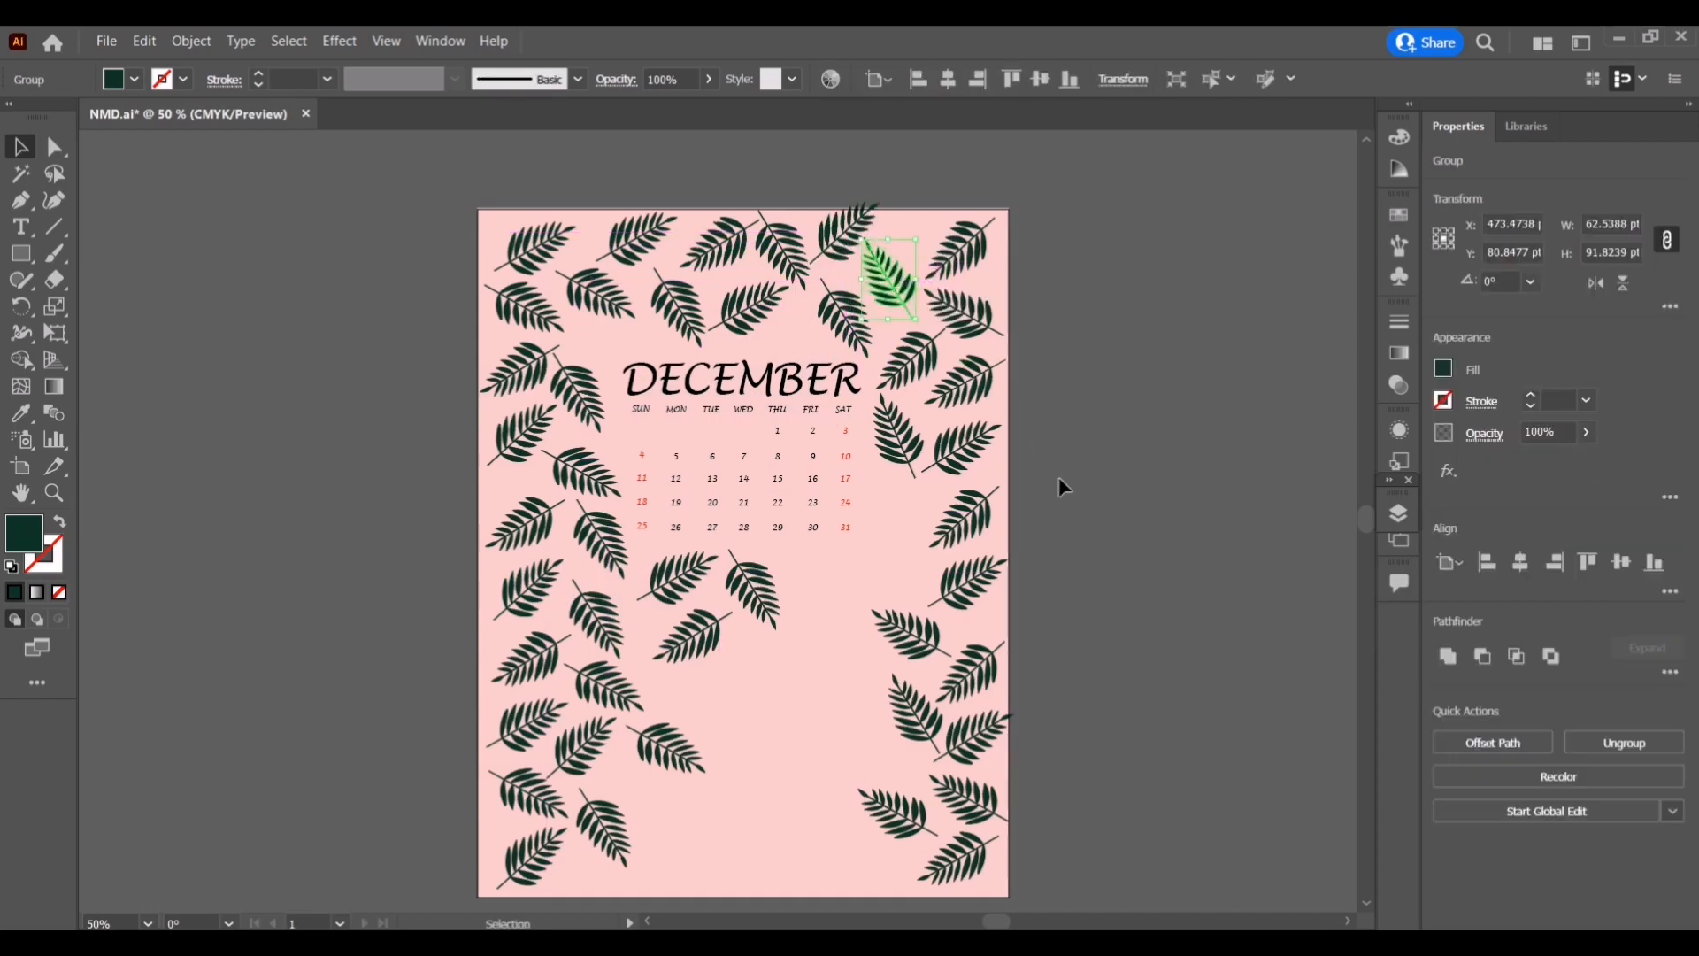
Fill the empty area below the calendar dates with more plant copies reaching toward the right-edge column
scroll(1059, 476, "down", 1)
left_click_drag(655, 578, 762, 671)
left_click_drag(761, 671, 849, 570)
left_click(945, 629)
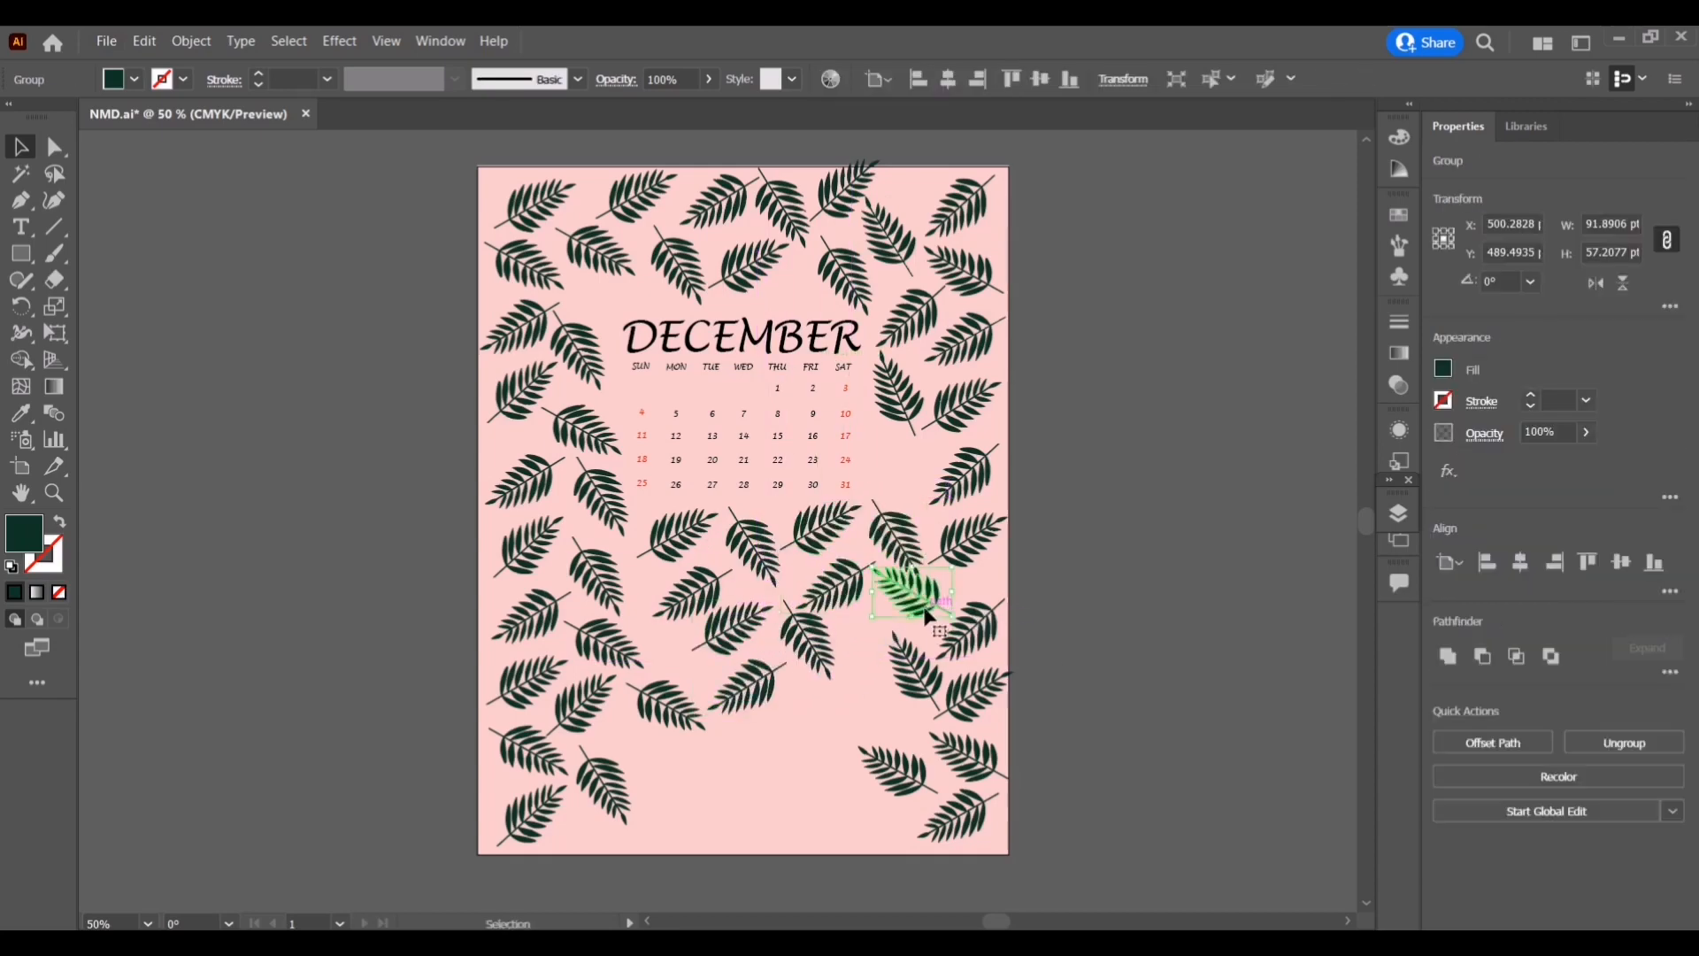
Reposition and rotate the crowded plants below the calendar and in the lower right column to space them evenly
double_click(1007, 619)
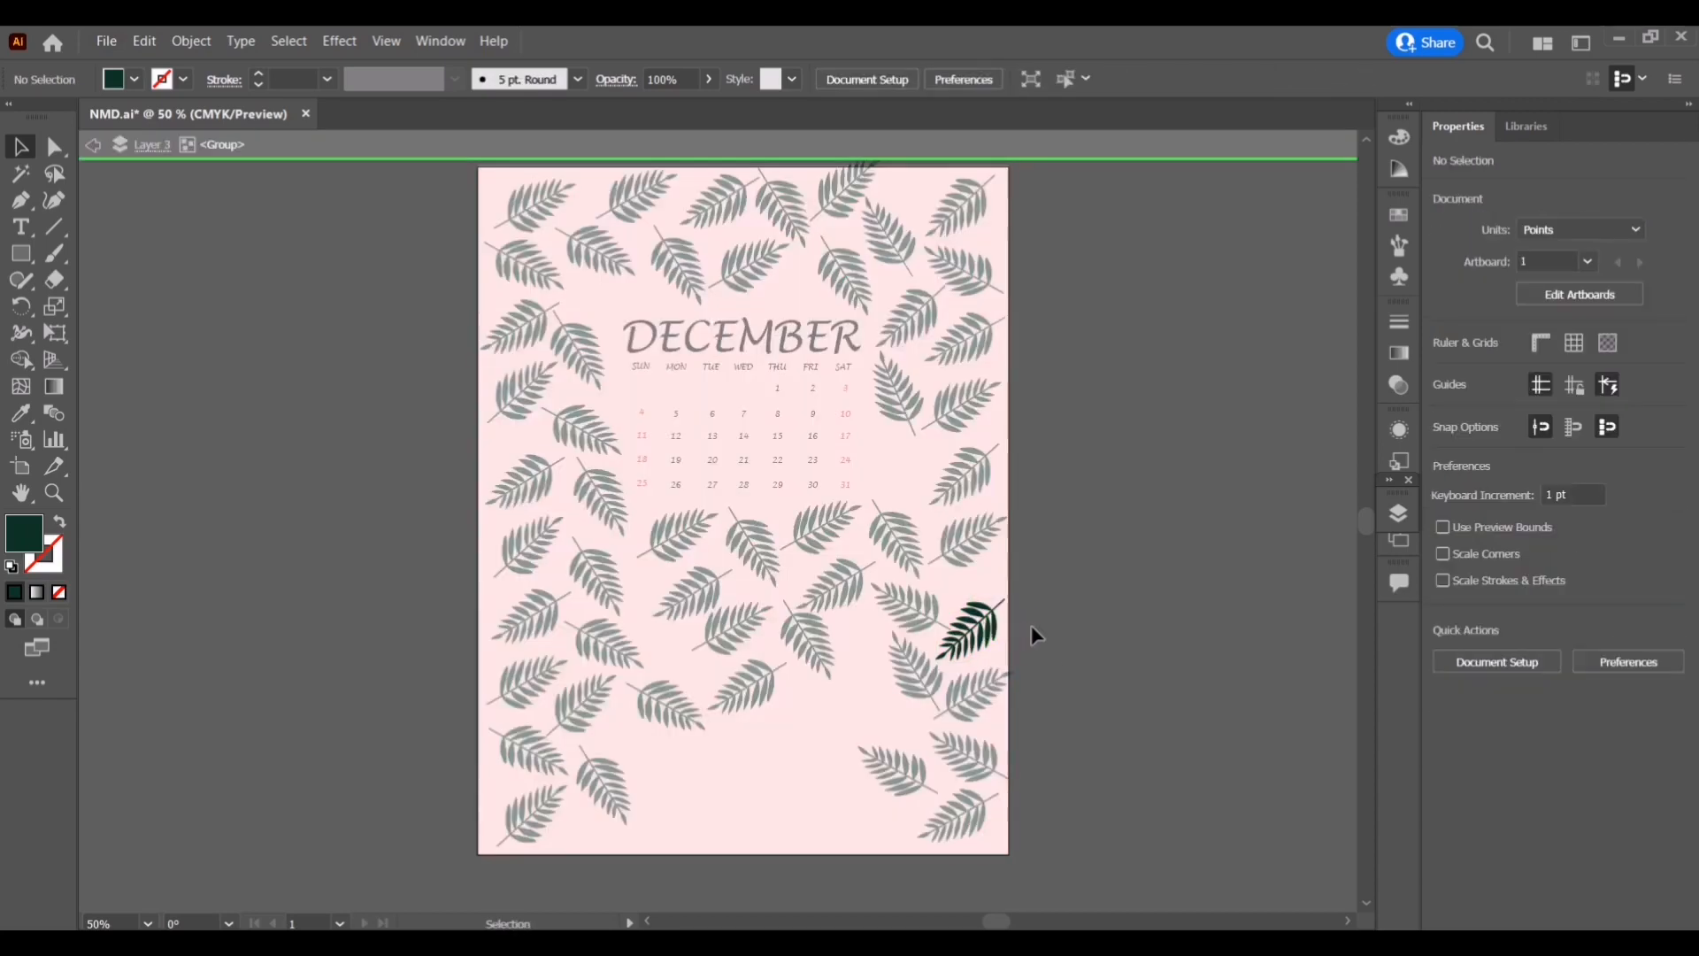
double_click(1041, 623)
left_click_drag(999, 621, 893, 659)
left_click(1046, 622)
key("ctrl+z")
left_click_drag(814, 645, 814, 667)
left_click_drag(743, 634, 727, 649)
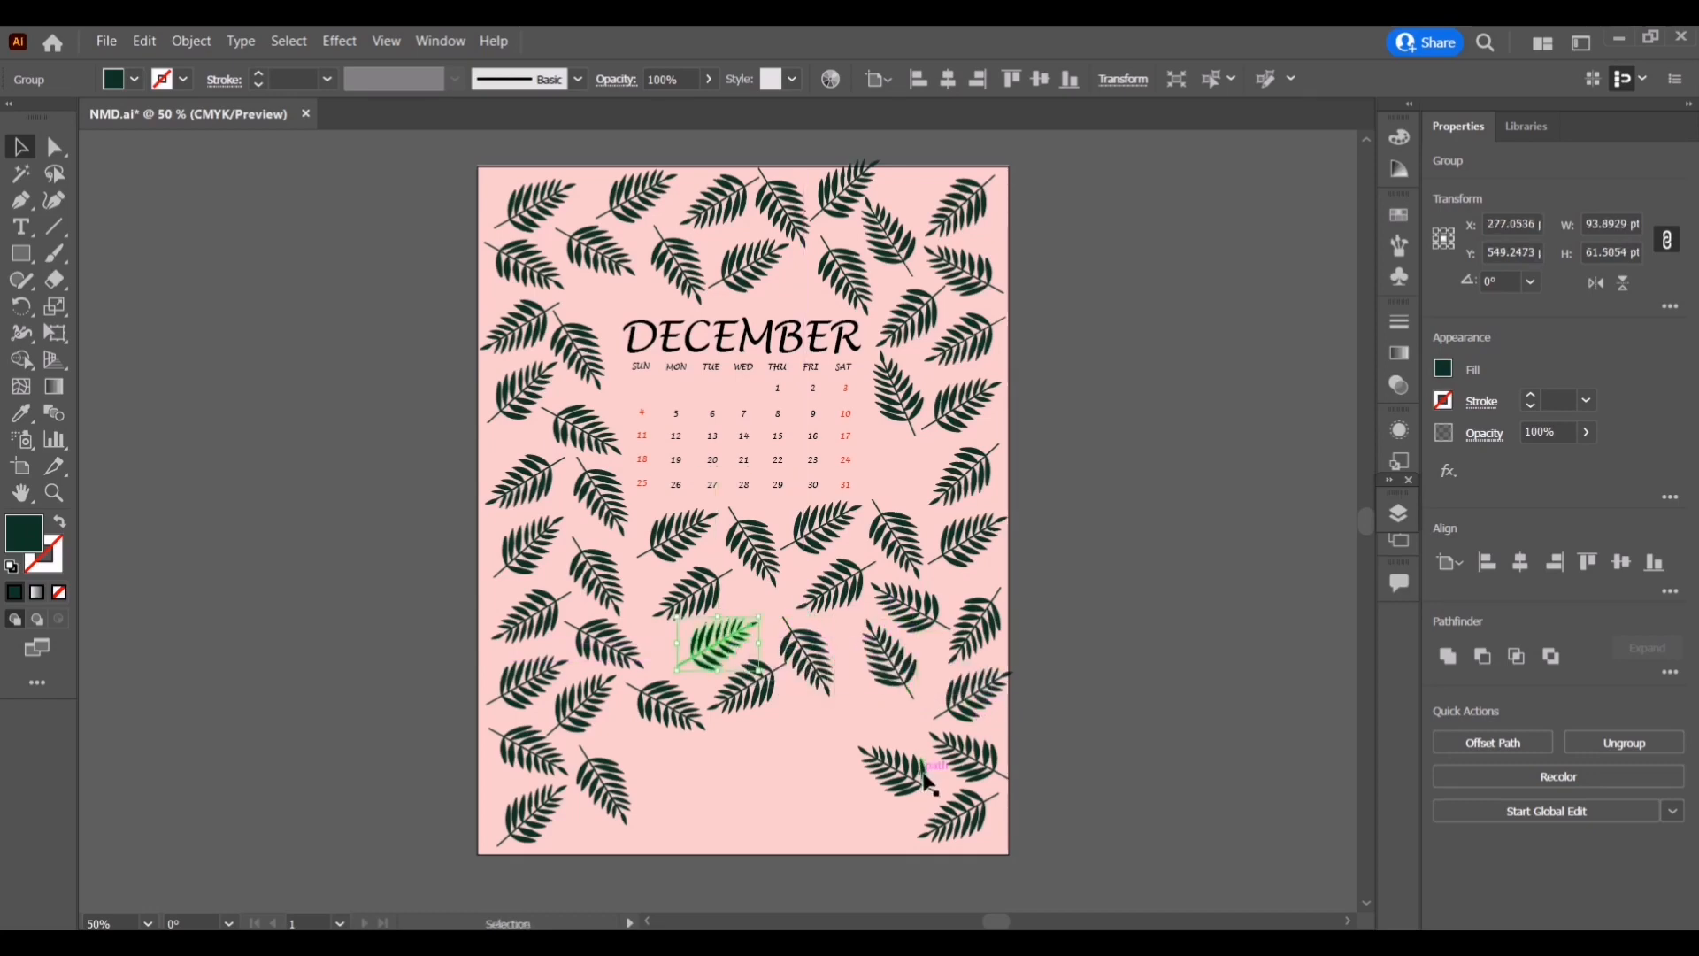
Copy the right-edge plant beside the calendar's last rows inward and tilt the outer plant the opposite way
left_click_drag(983, 481, 916, 476)
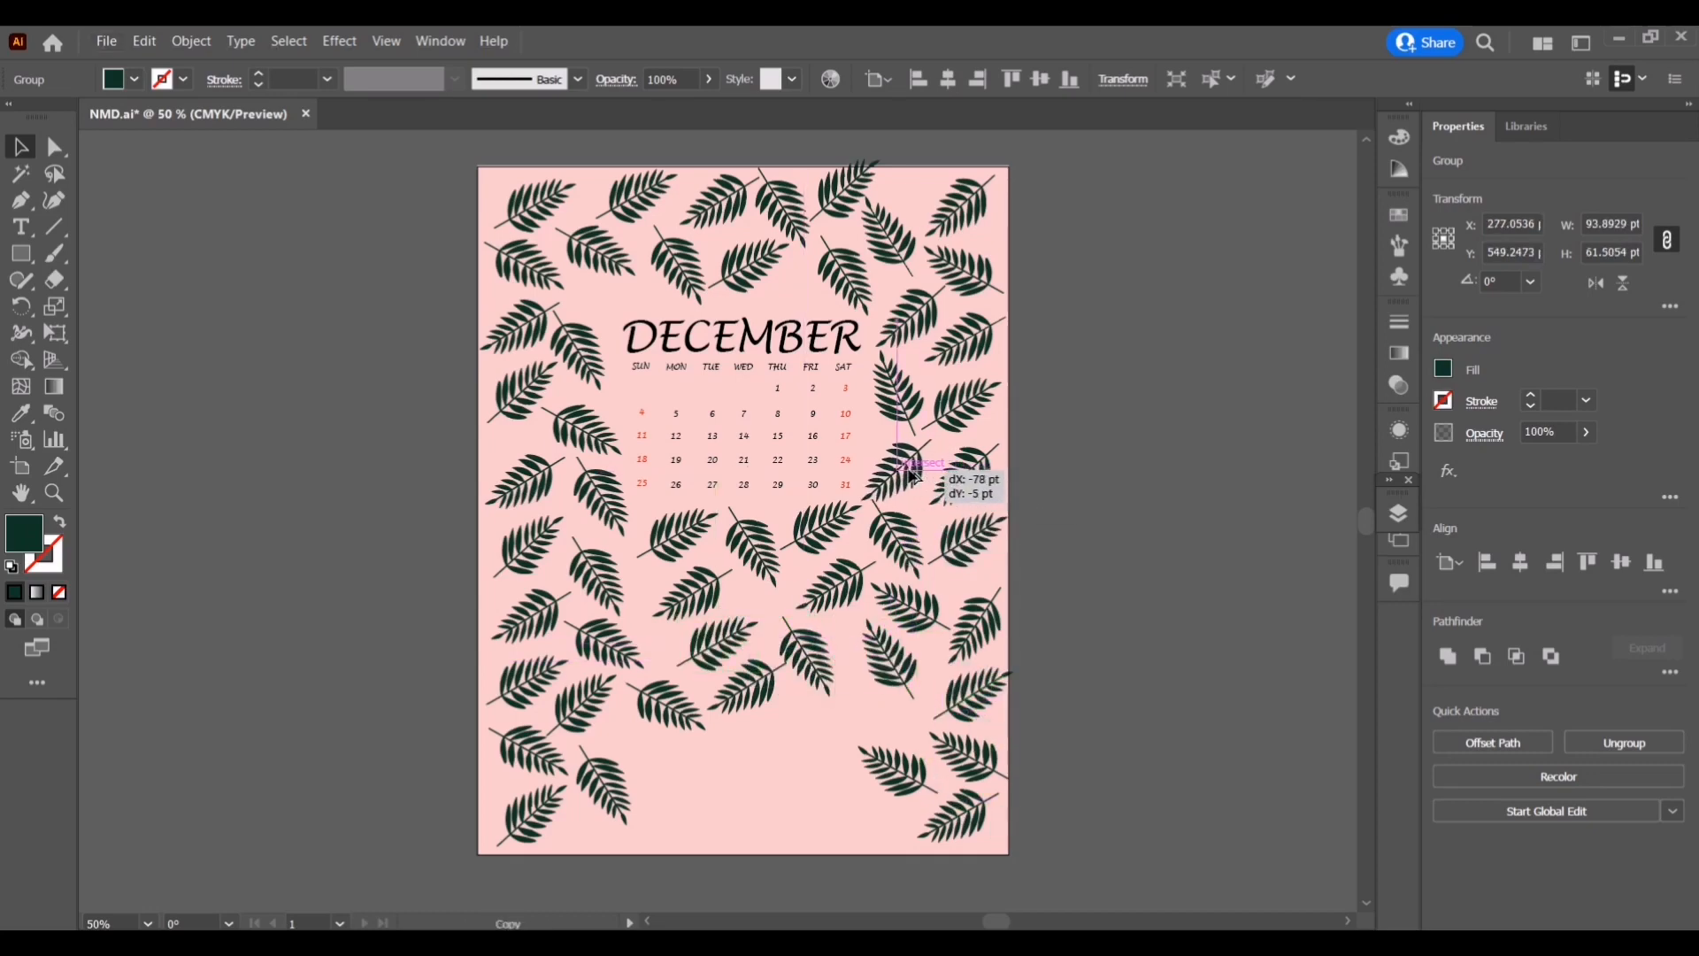
left_click(976, 476)
left_click_drag(1004, 441, 913, 444)
left_click_drag(969, 488, 968, 481)
left_click(1088, 479)
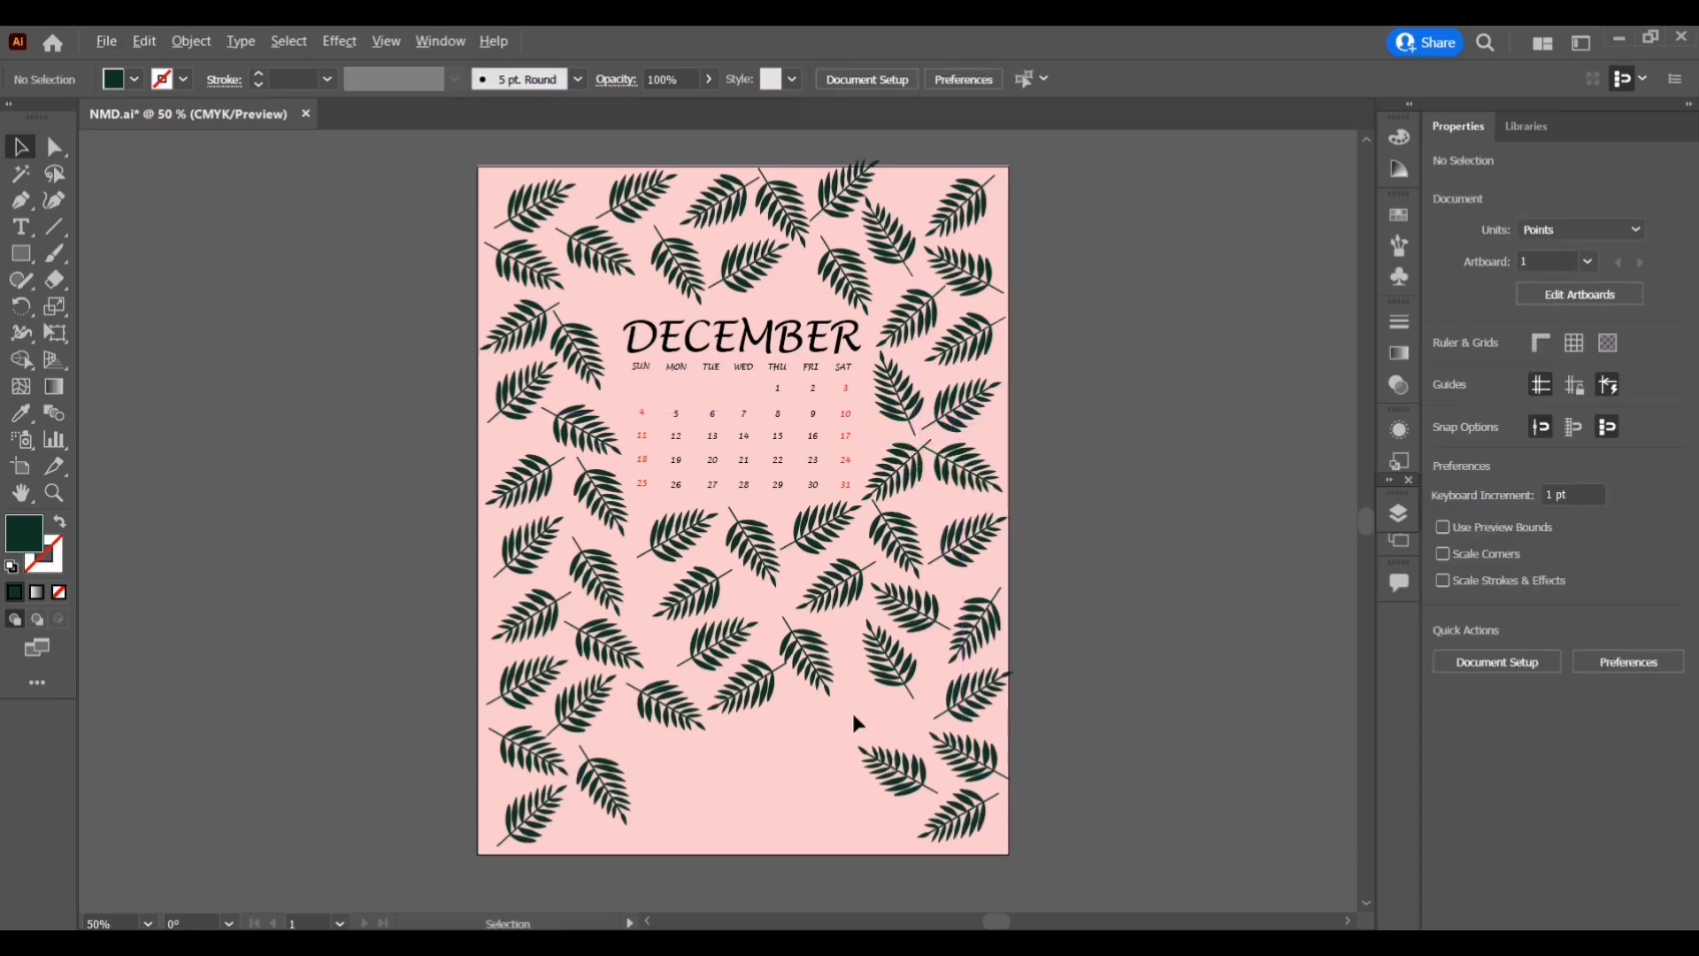
Copy the three plants in the artboard's bottom-right corner to the middle of the bottom edge
left_click_drag(980, 812, 763, 812)
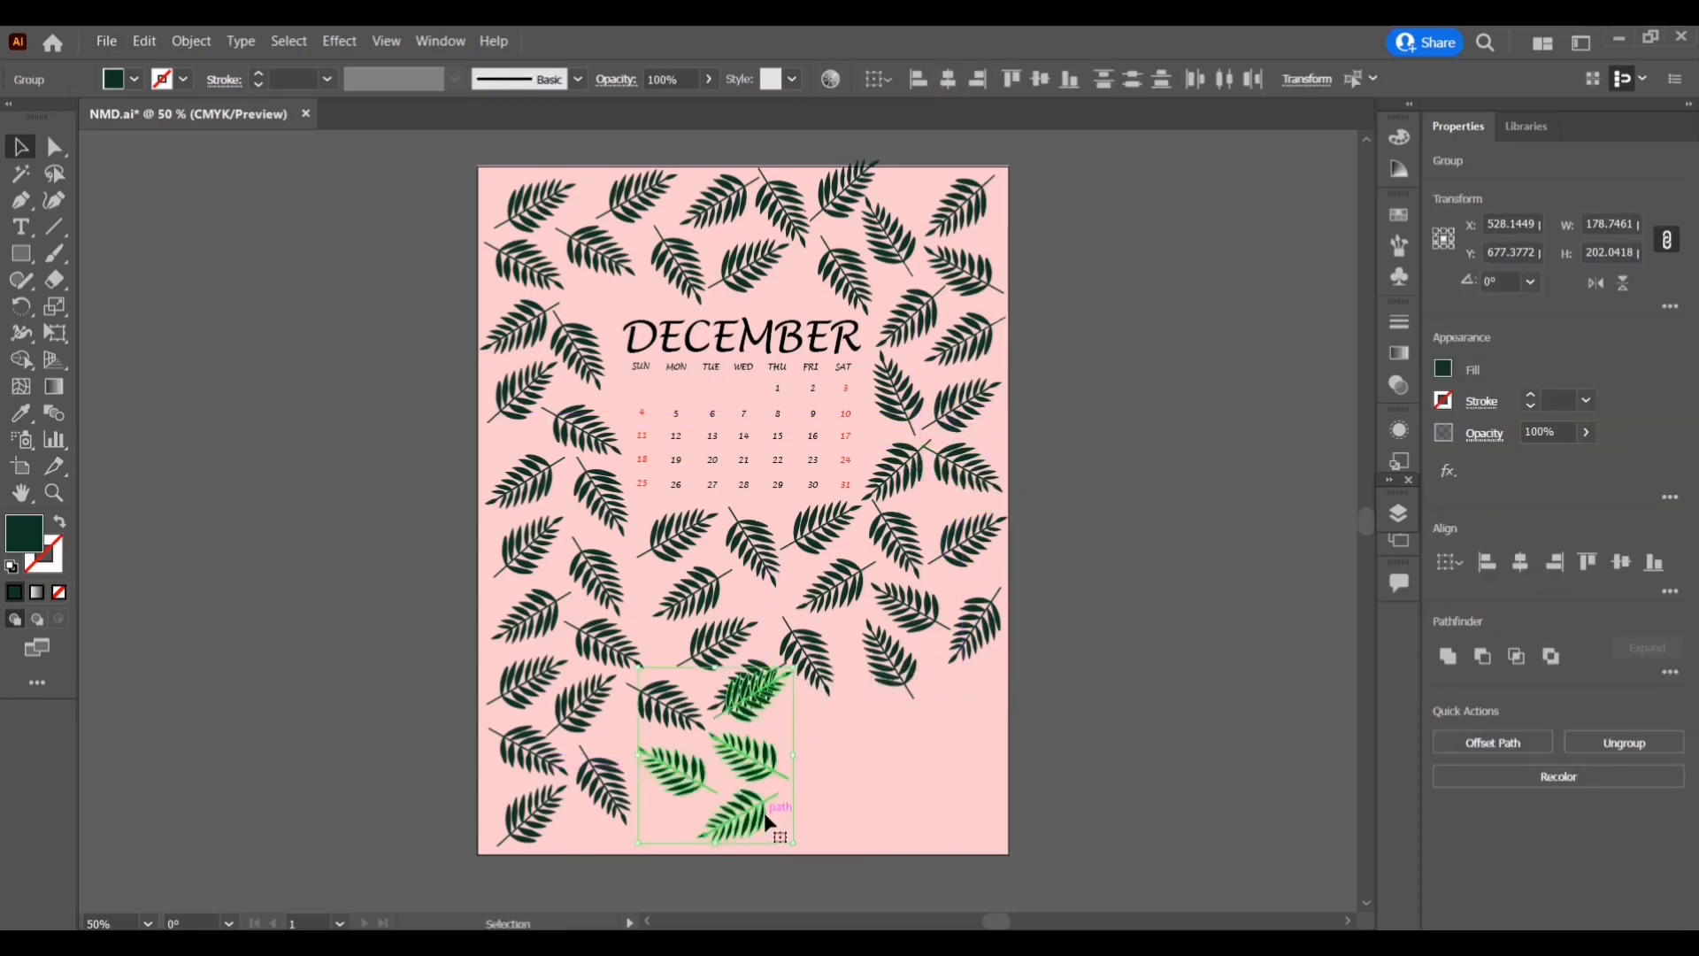
key("ctrl+z")
left_click_drag(829, 748, 997, 818)
left_click_drag(955, 828, 741, 837)
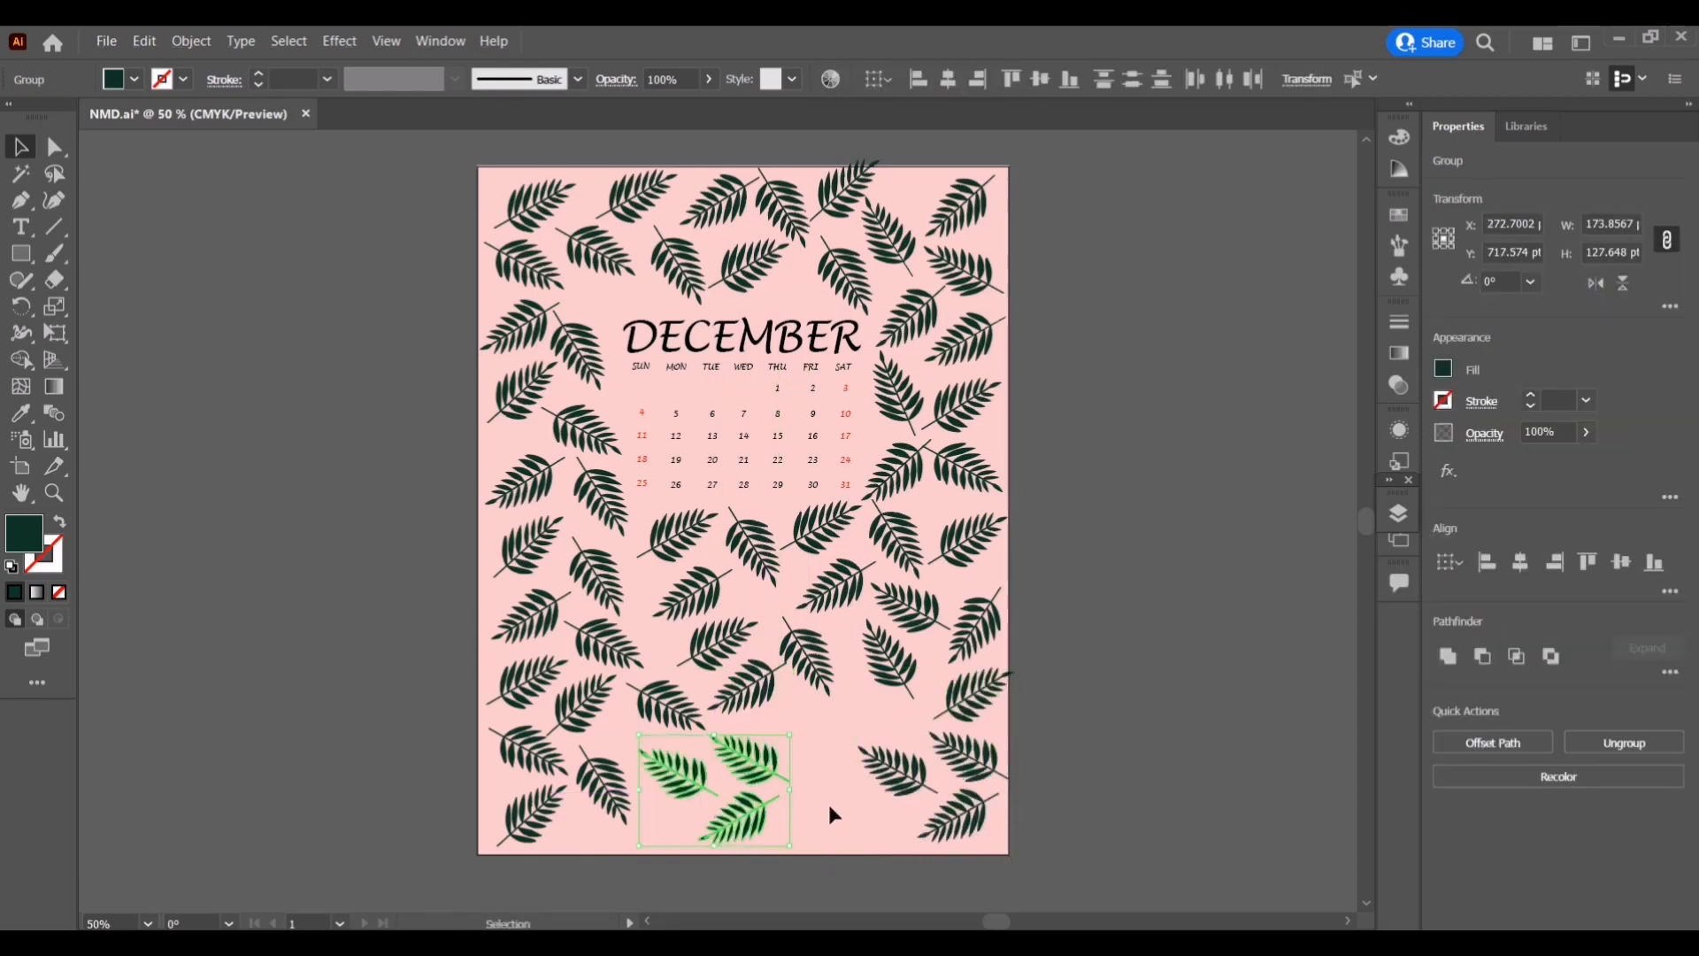
Fill the remaining gap between the bottom-middle and bottom-right plants with more plant copies
left_click_drag(898, 786, 812, 757)
left_click_drag(821, 745, 907, 791)
left_click(1071, 611)
scroll(1085, 494, "up", 1)
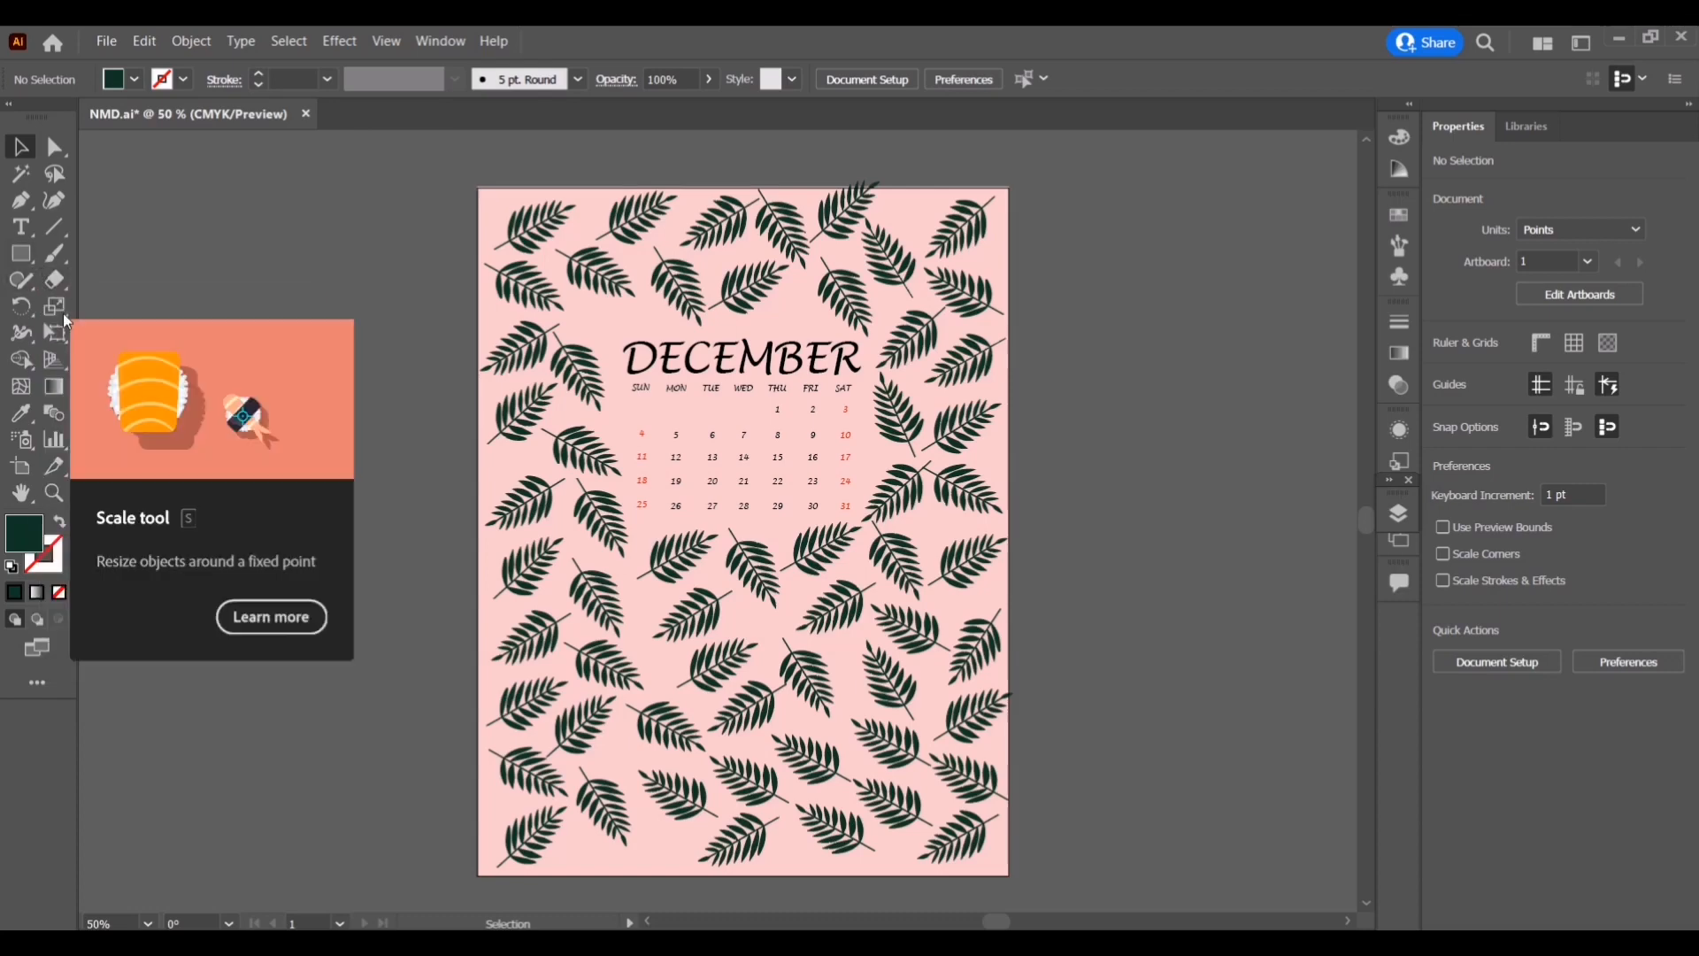
left_click_drag(21, 254, 133, 280)
left_click_drag(329, 323, 366, 359)
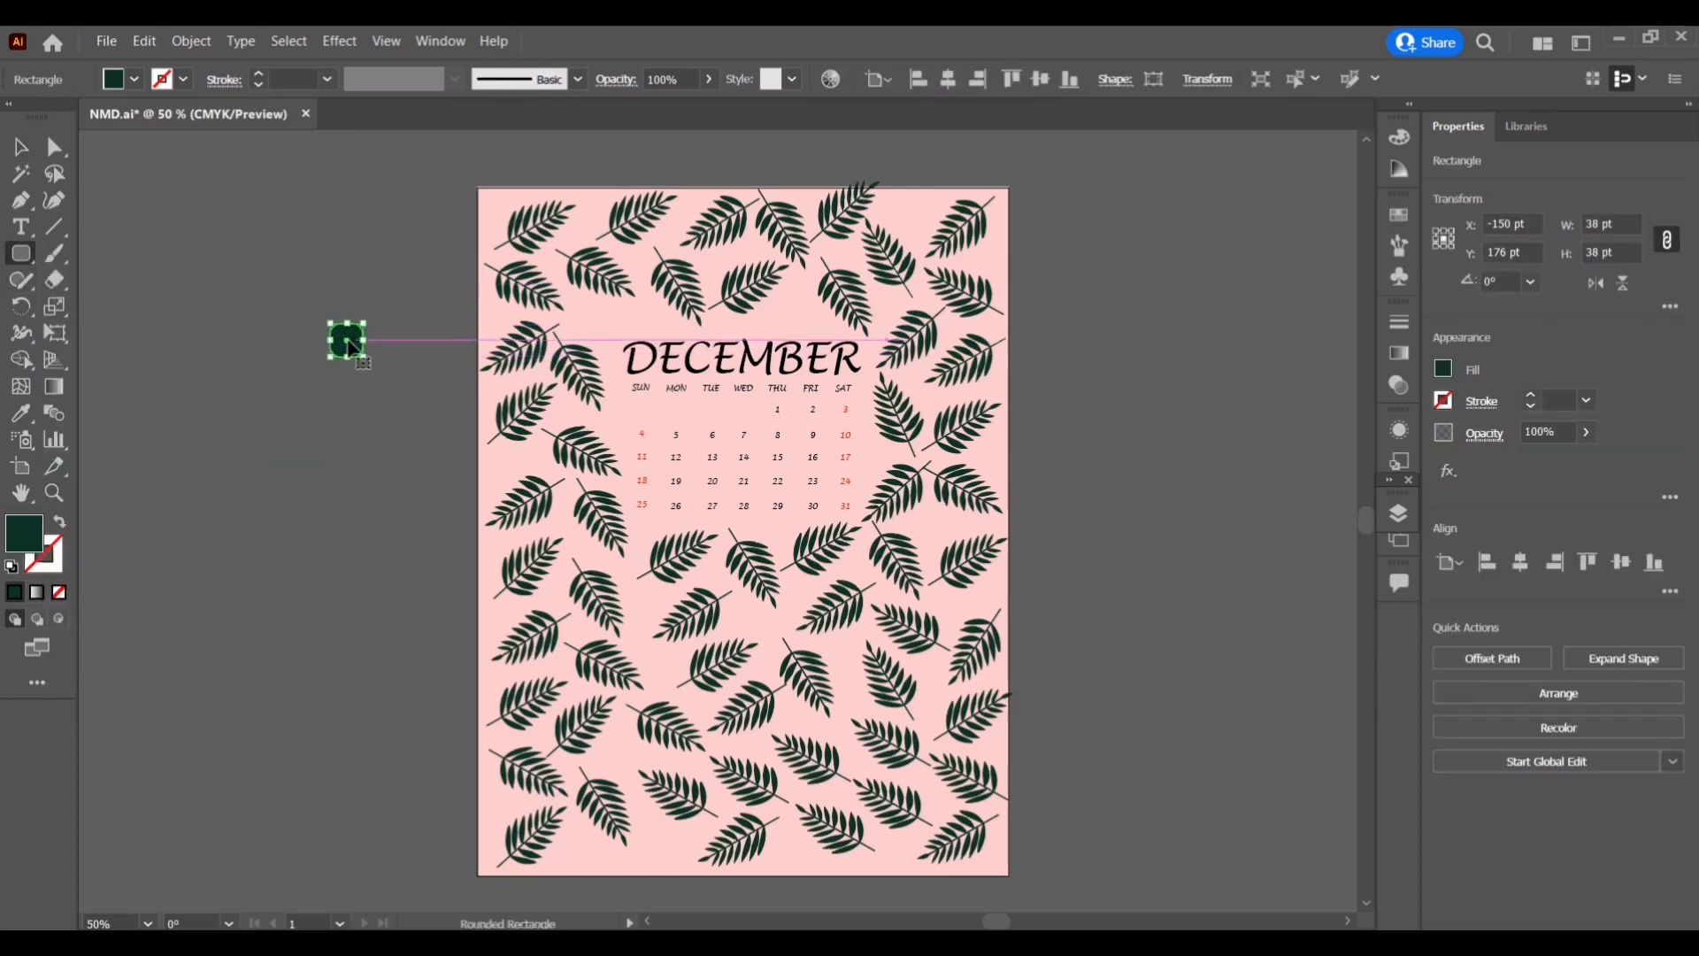
key("ctrl+z")
Draw a circle of about 28 pt on the canvas outside the artboard's left edge and fill it with hot pink
left_click_drag(23, 254, 117, 306)
left_click_drag(392, 321, 417, 347)
left_click(1444, 401)
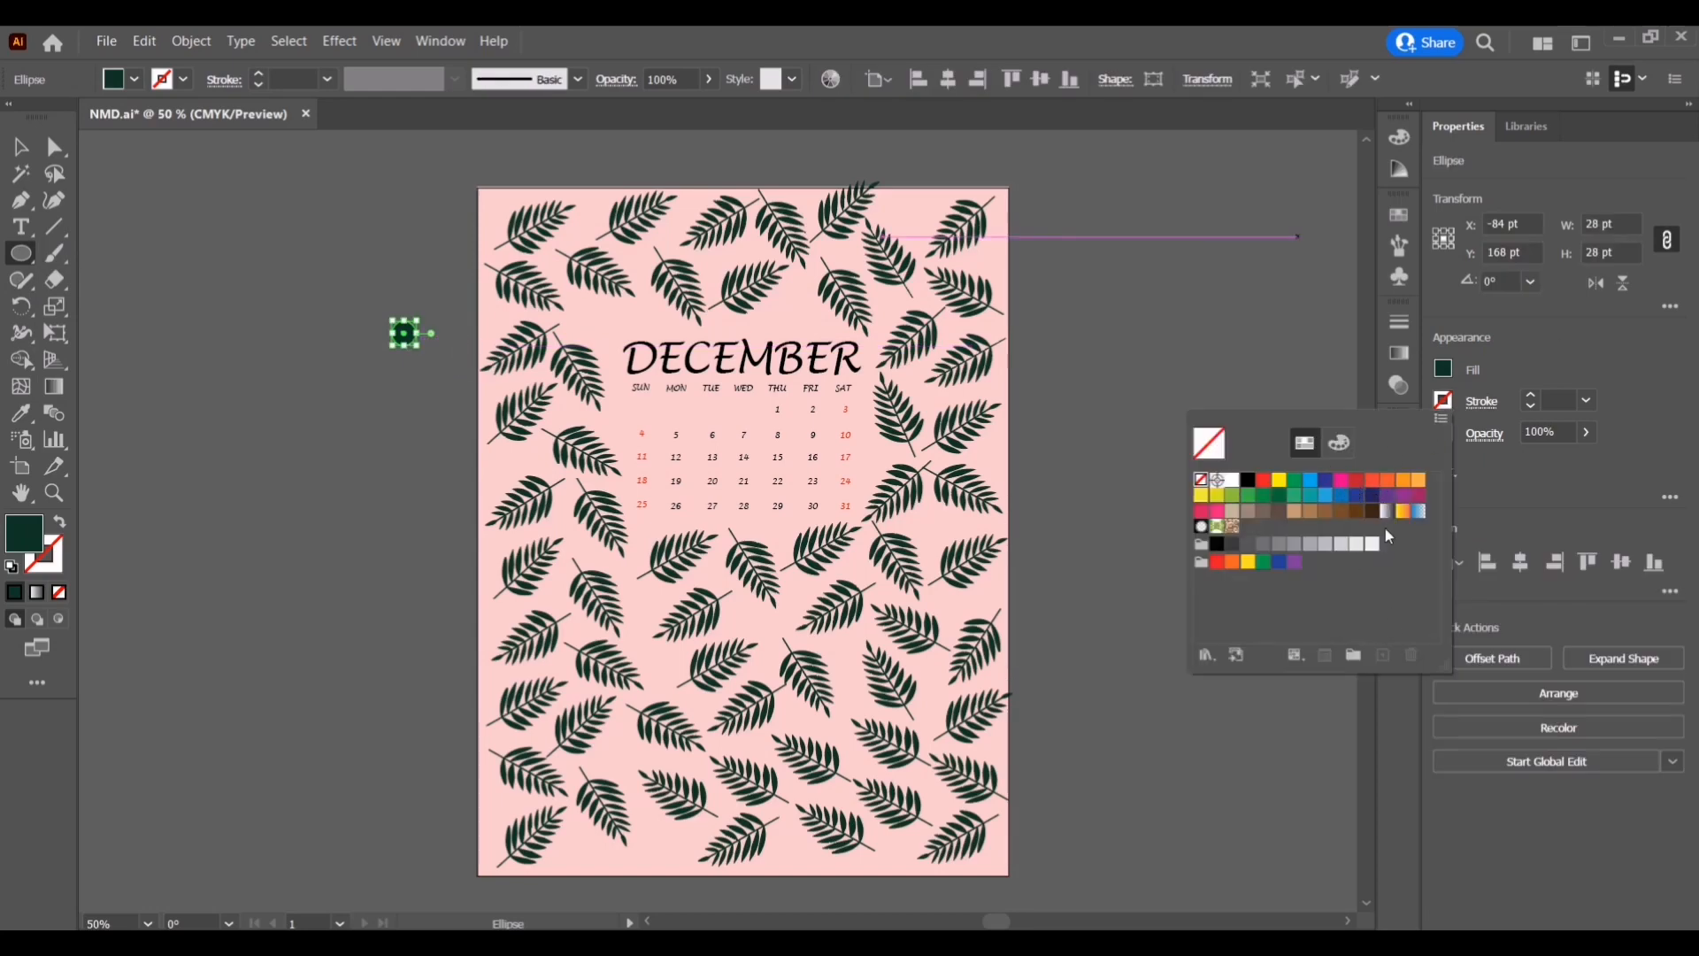
left_click(1448, 370)
left_click(1449, 370)
double_click(24, 533)
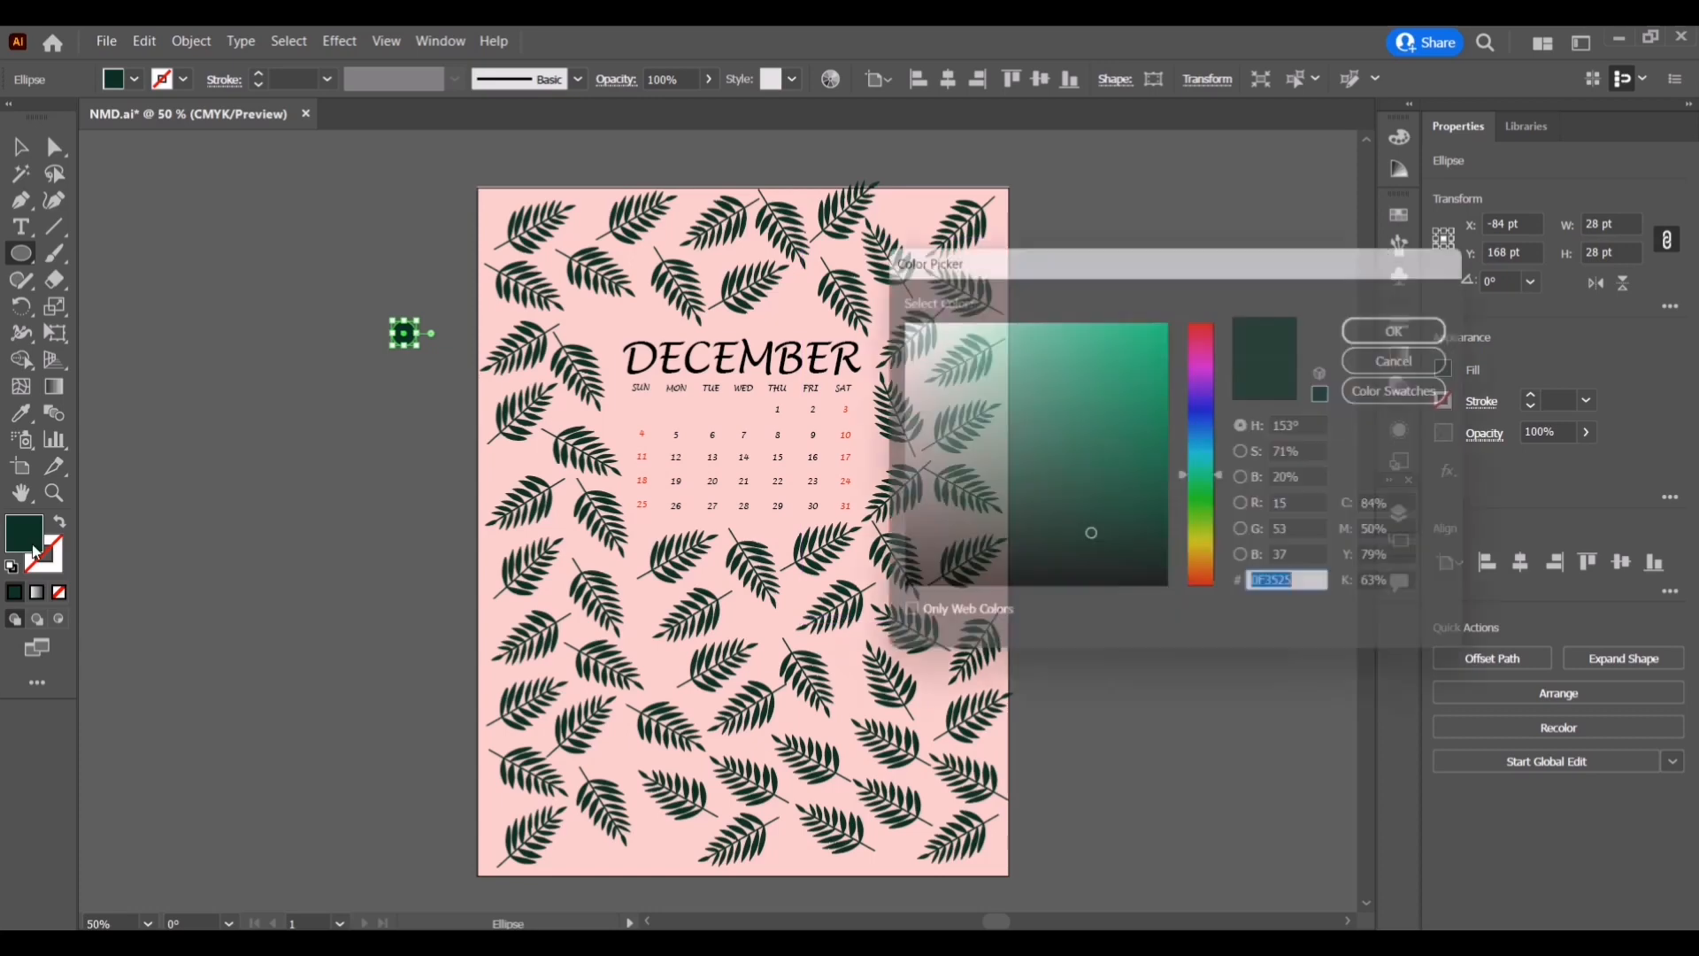
left_click_drag(1208, 365, 1209, 339)
left_click(1139, 332)
left_click(1396, 323)
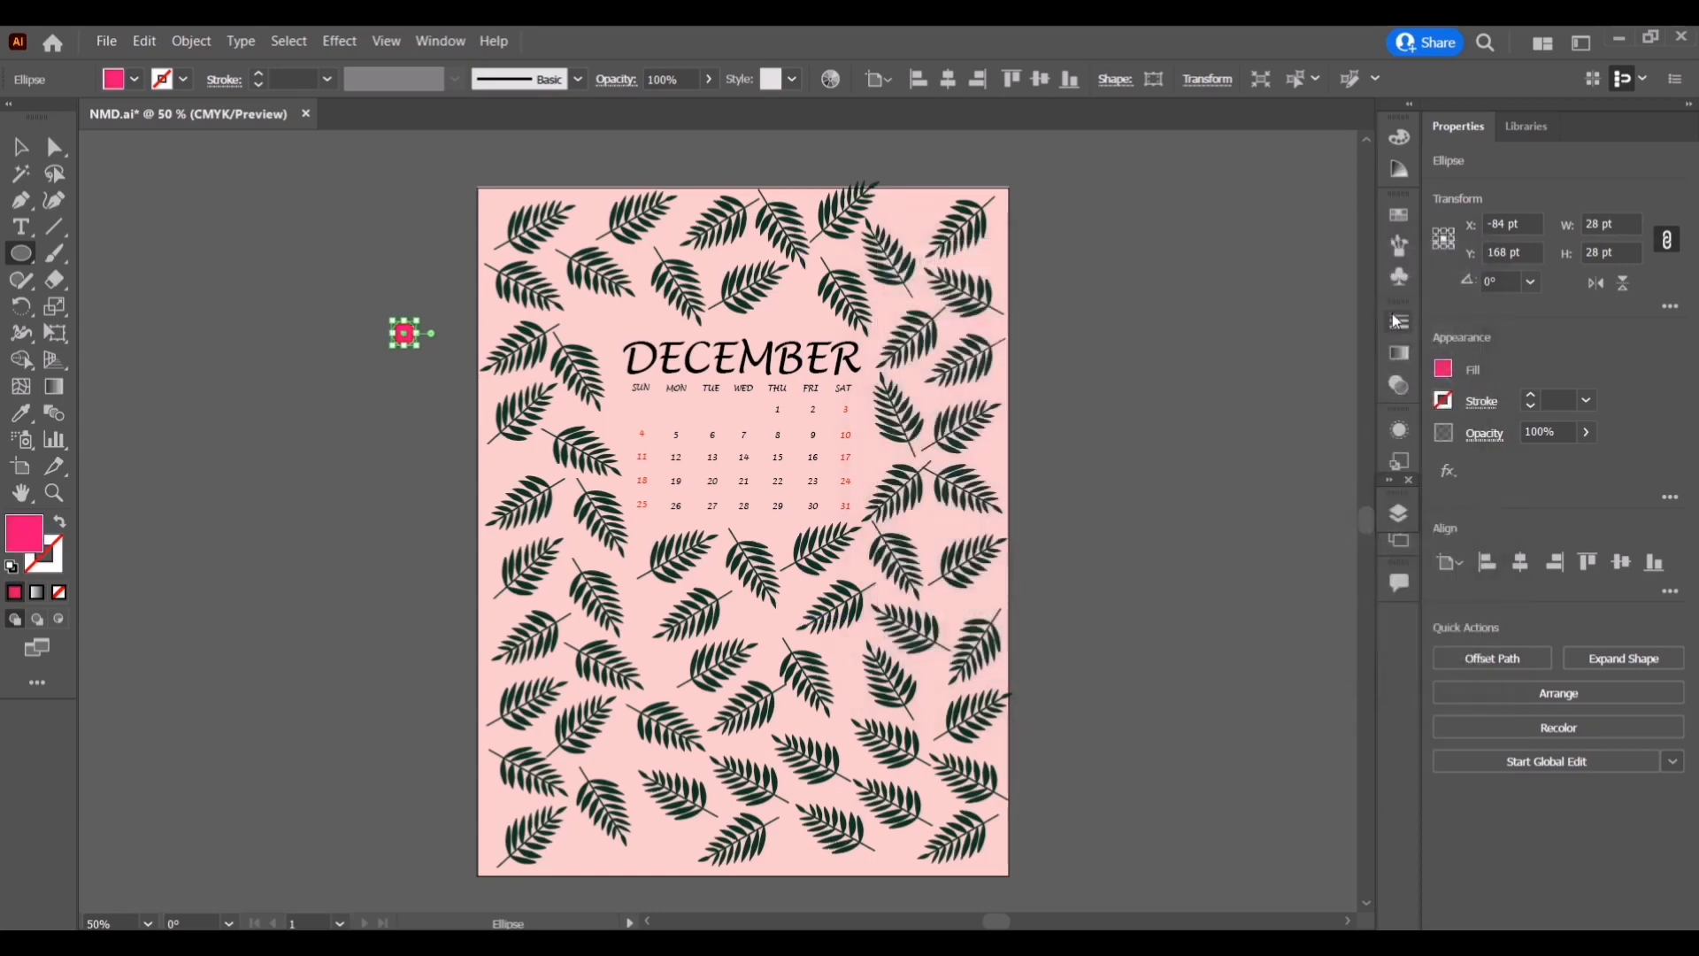
left_click(708, 449)
left_click(898, 527)
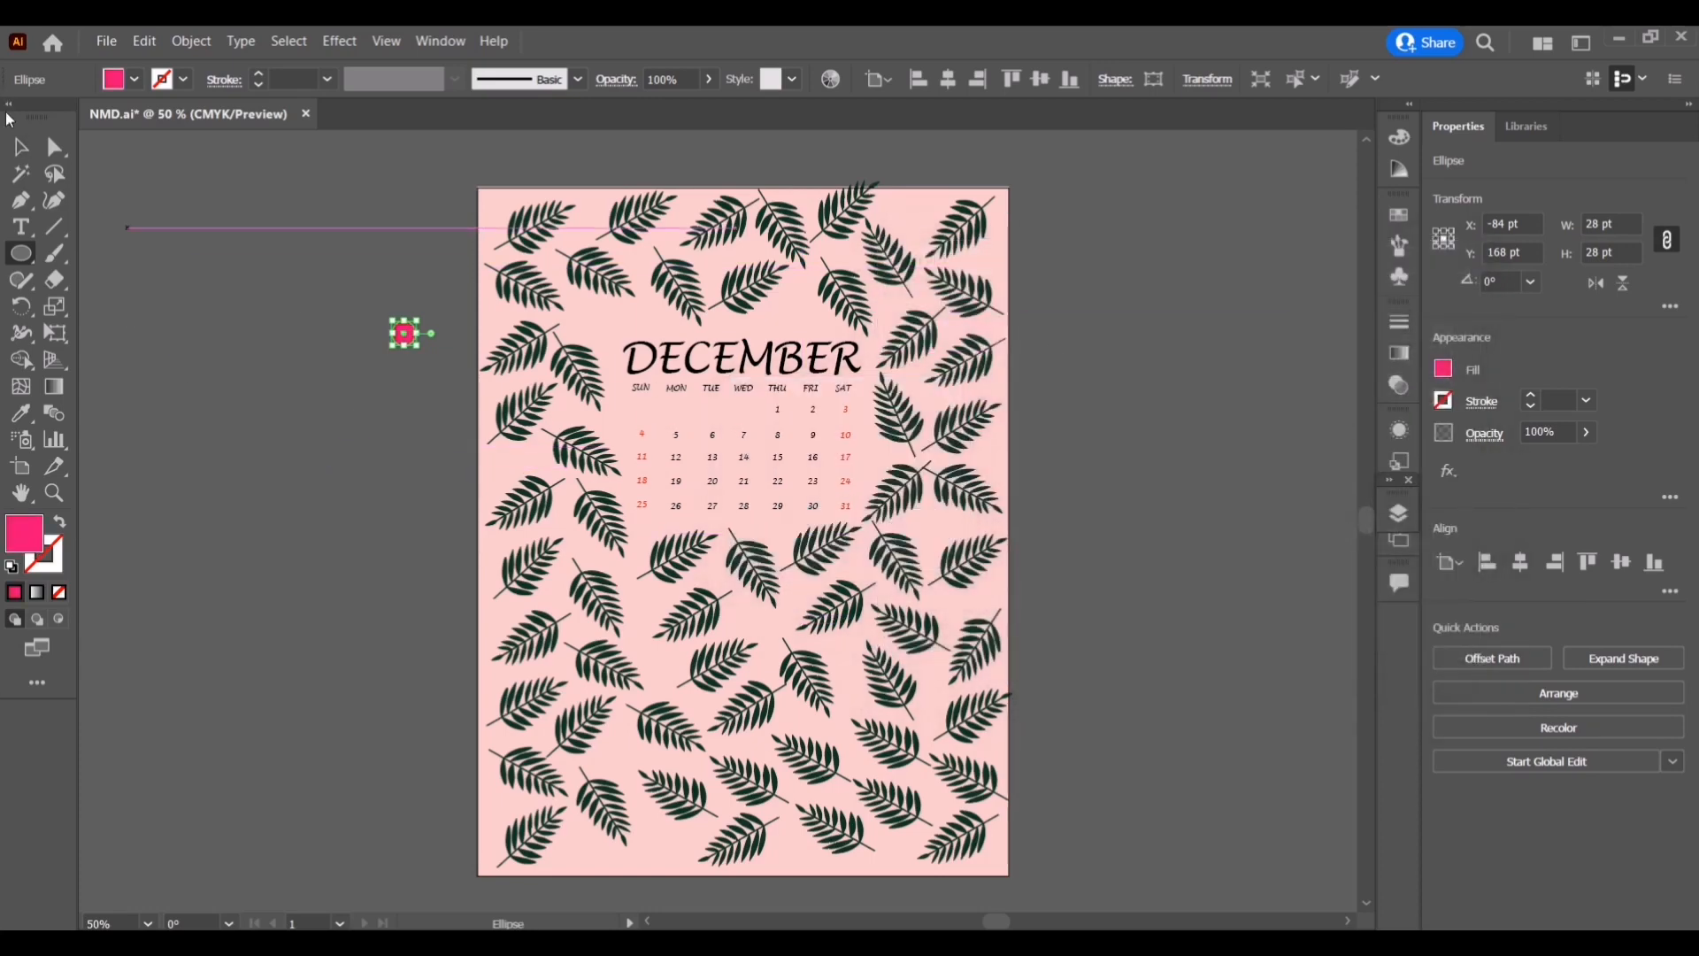
Place pink circles among the plants along the artboard's top edge, above the DECEMBER title
key("v")
left_click_drag(419, 338, 600, 324)
left_click_drag(597, 325, 993, 267)
left_click_drag(874, 239, 874, 239)
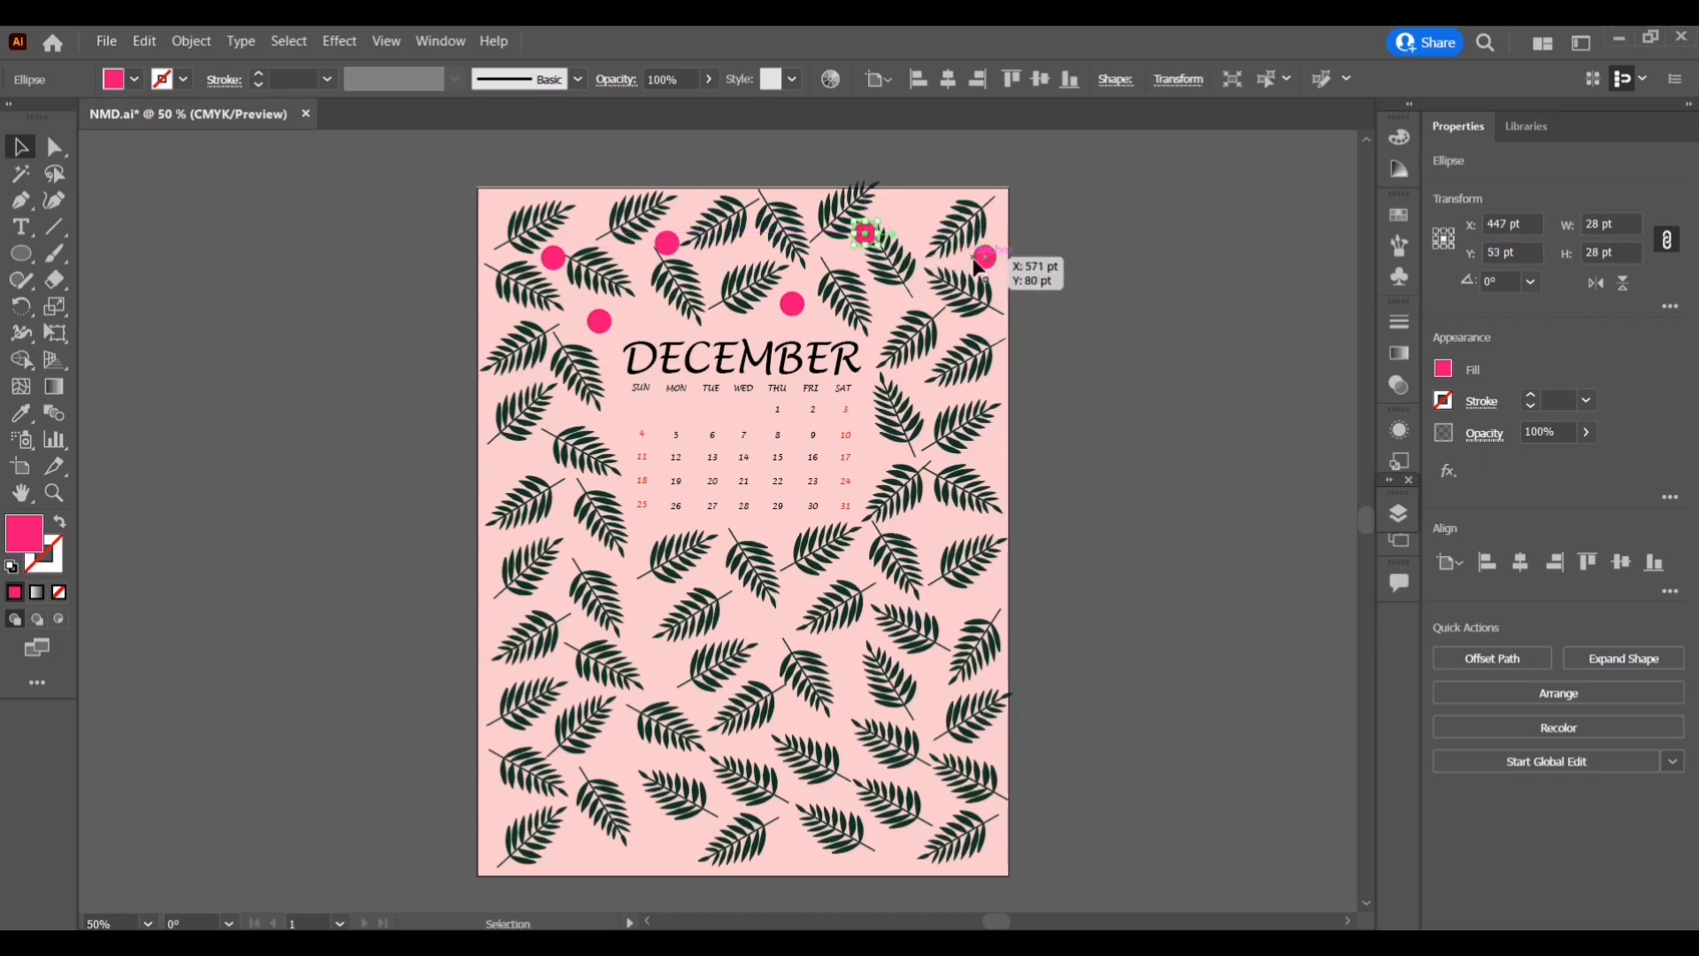
Copy pink circles down the artboard's right side, among the plants next to the calendar
left_click_drag(976, 267, 904, 389)
left_click_drag(906, 388, 982, 472)
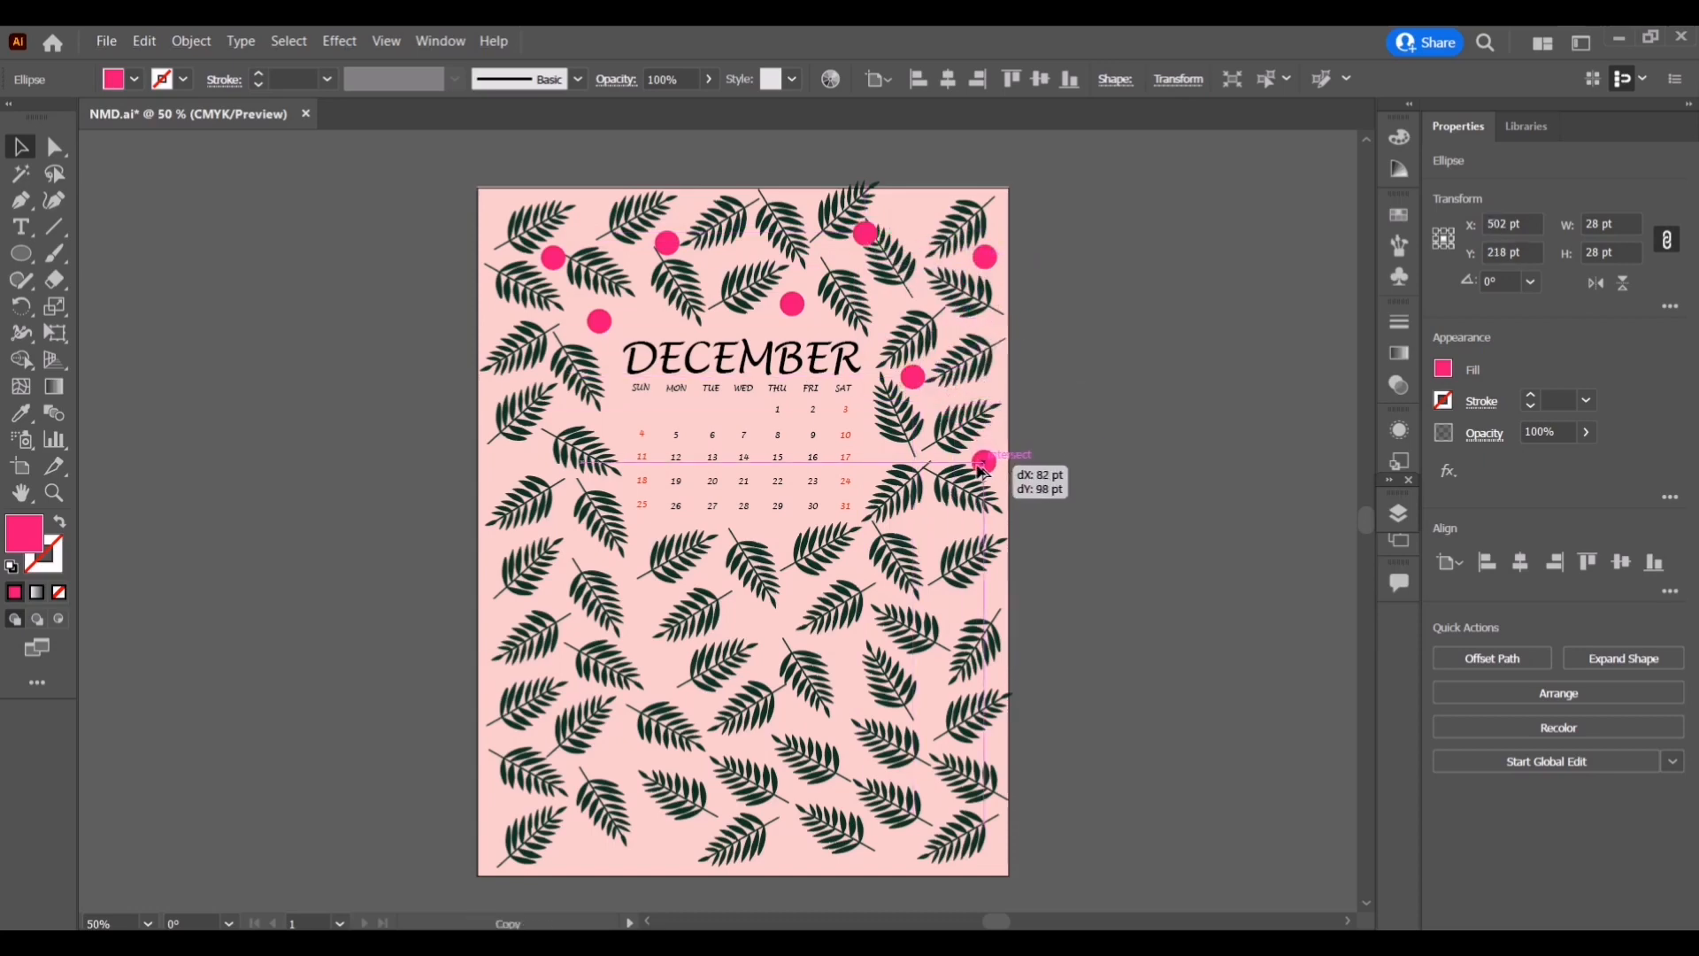
left_click_drag(919, 388, 935, 536)
Copy pink circles along the artboard's left side, from beside the calendar down to the bottom-left corner
left_click_drag(933, 534, 571, 518)
left_click_drag(571, 518, 505, 463)
left_click_drag(504, 463, 573, 416)
left_click_drag(572, 416, 501, 604)
left_click_drag(501, 603, 501, 695)
left_click_drag(502, 697, 512, 810)
Copy pink circles among the plants at the bottom edge and in the lower middle of the artboard
left_click_drag(512, 811, 654, 851)
left_click_drag(664, 840, 713, 801)
key("ctrl+z")
left_click_drag(648, 850, 720, 756)
left_click_drag(720, 756, 838, 736)
left_click_drag(892, 791, 896, 798)
key("ctrl+z")
Scatter pink circles among the plants in the artboard's lower right area, up toward the right edge
left_click_drag(838, 732, 886, 852)
left_click_drag(885, 851, 931, 691)
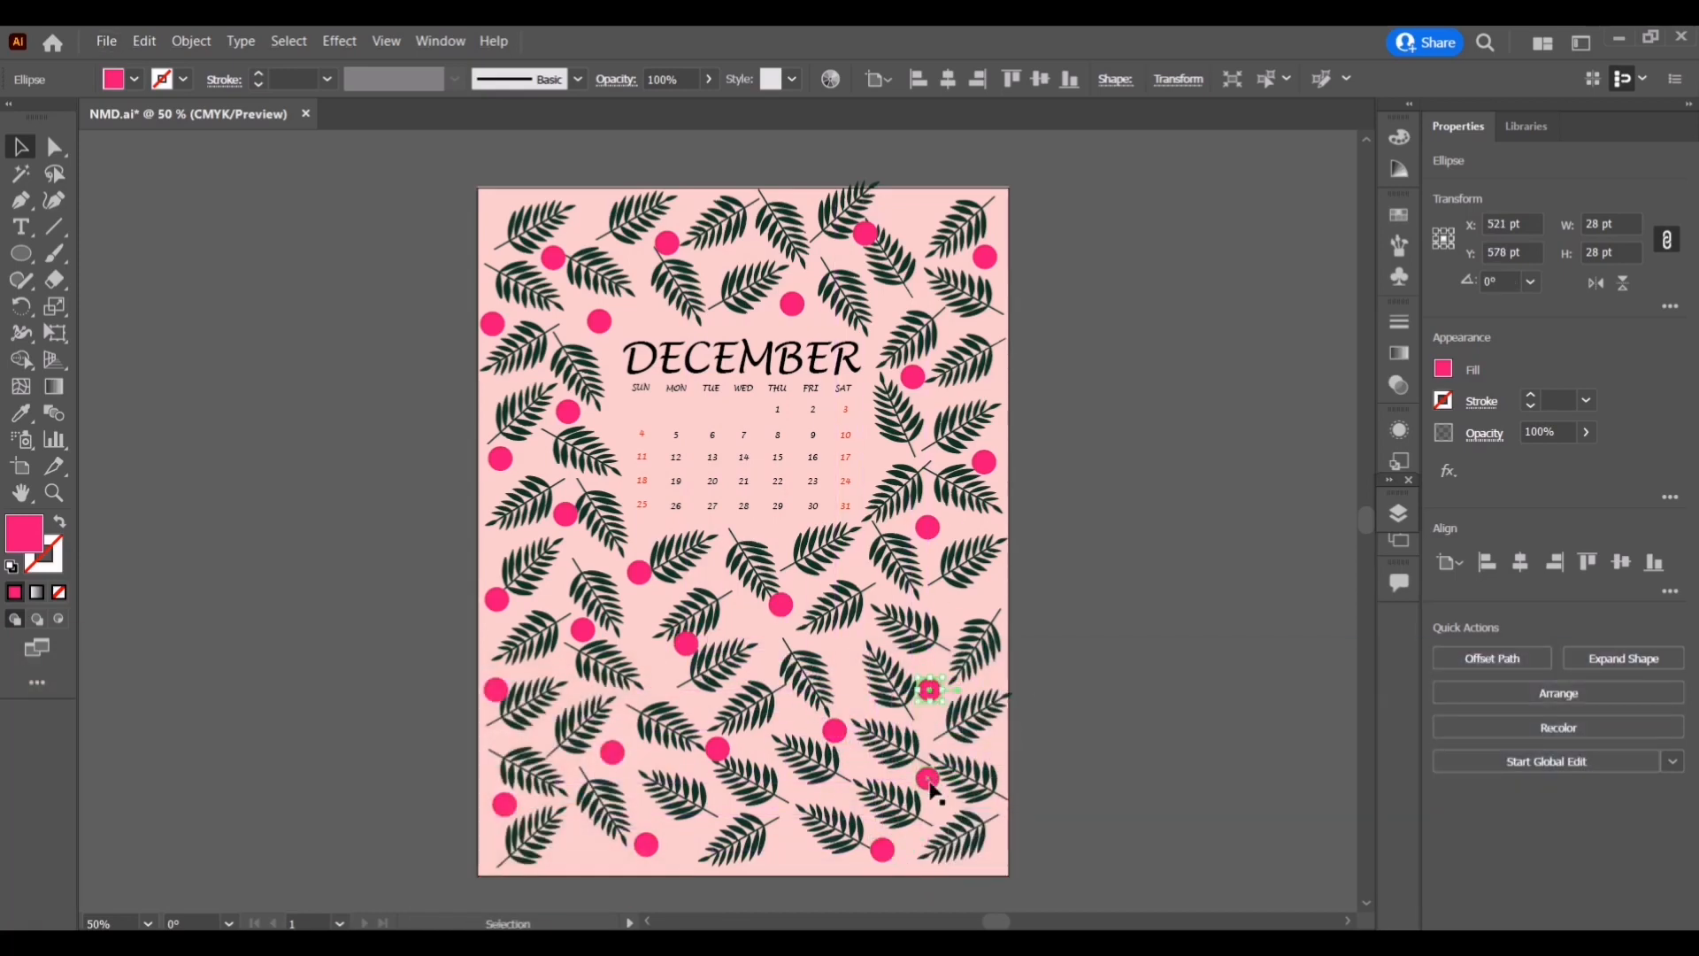
left_click_drag(930, 782, 968, 773)
left_click(1046, 715)
left_click_drag(933, 694, 984, 611)
left_click(1075, 582)
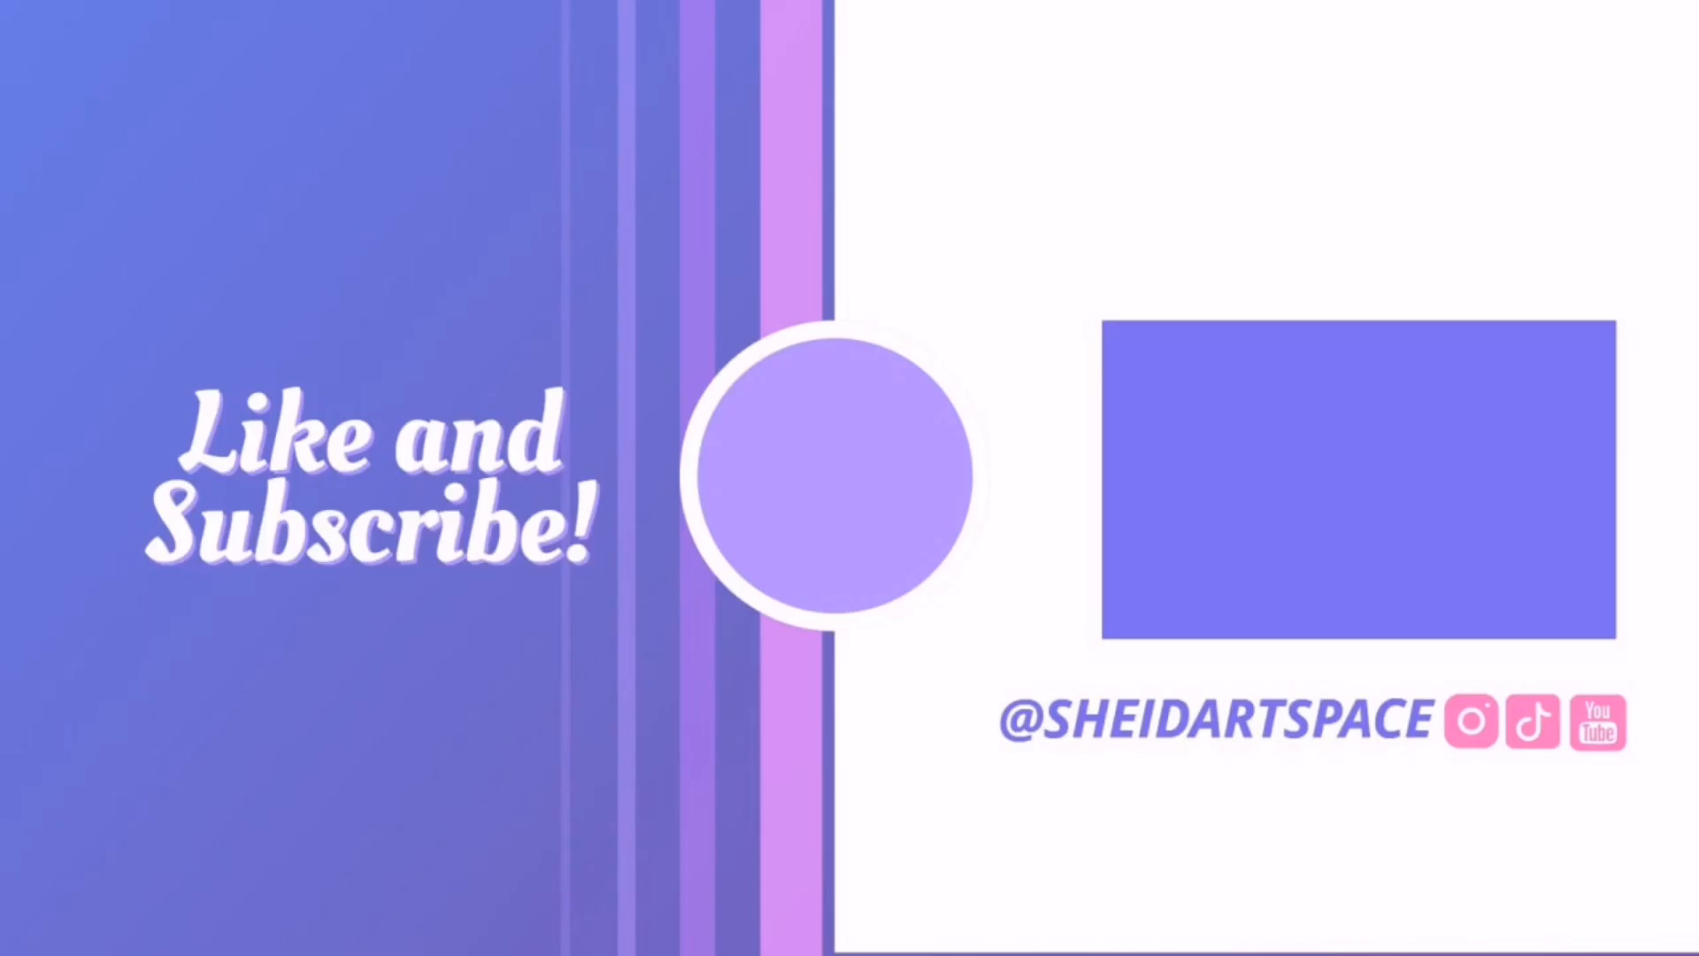